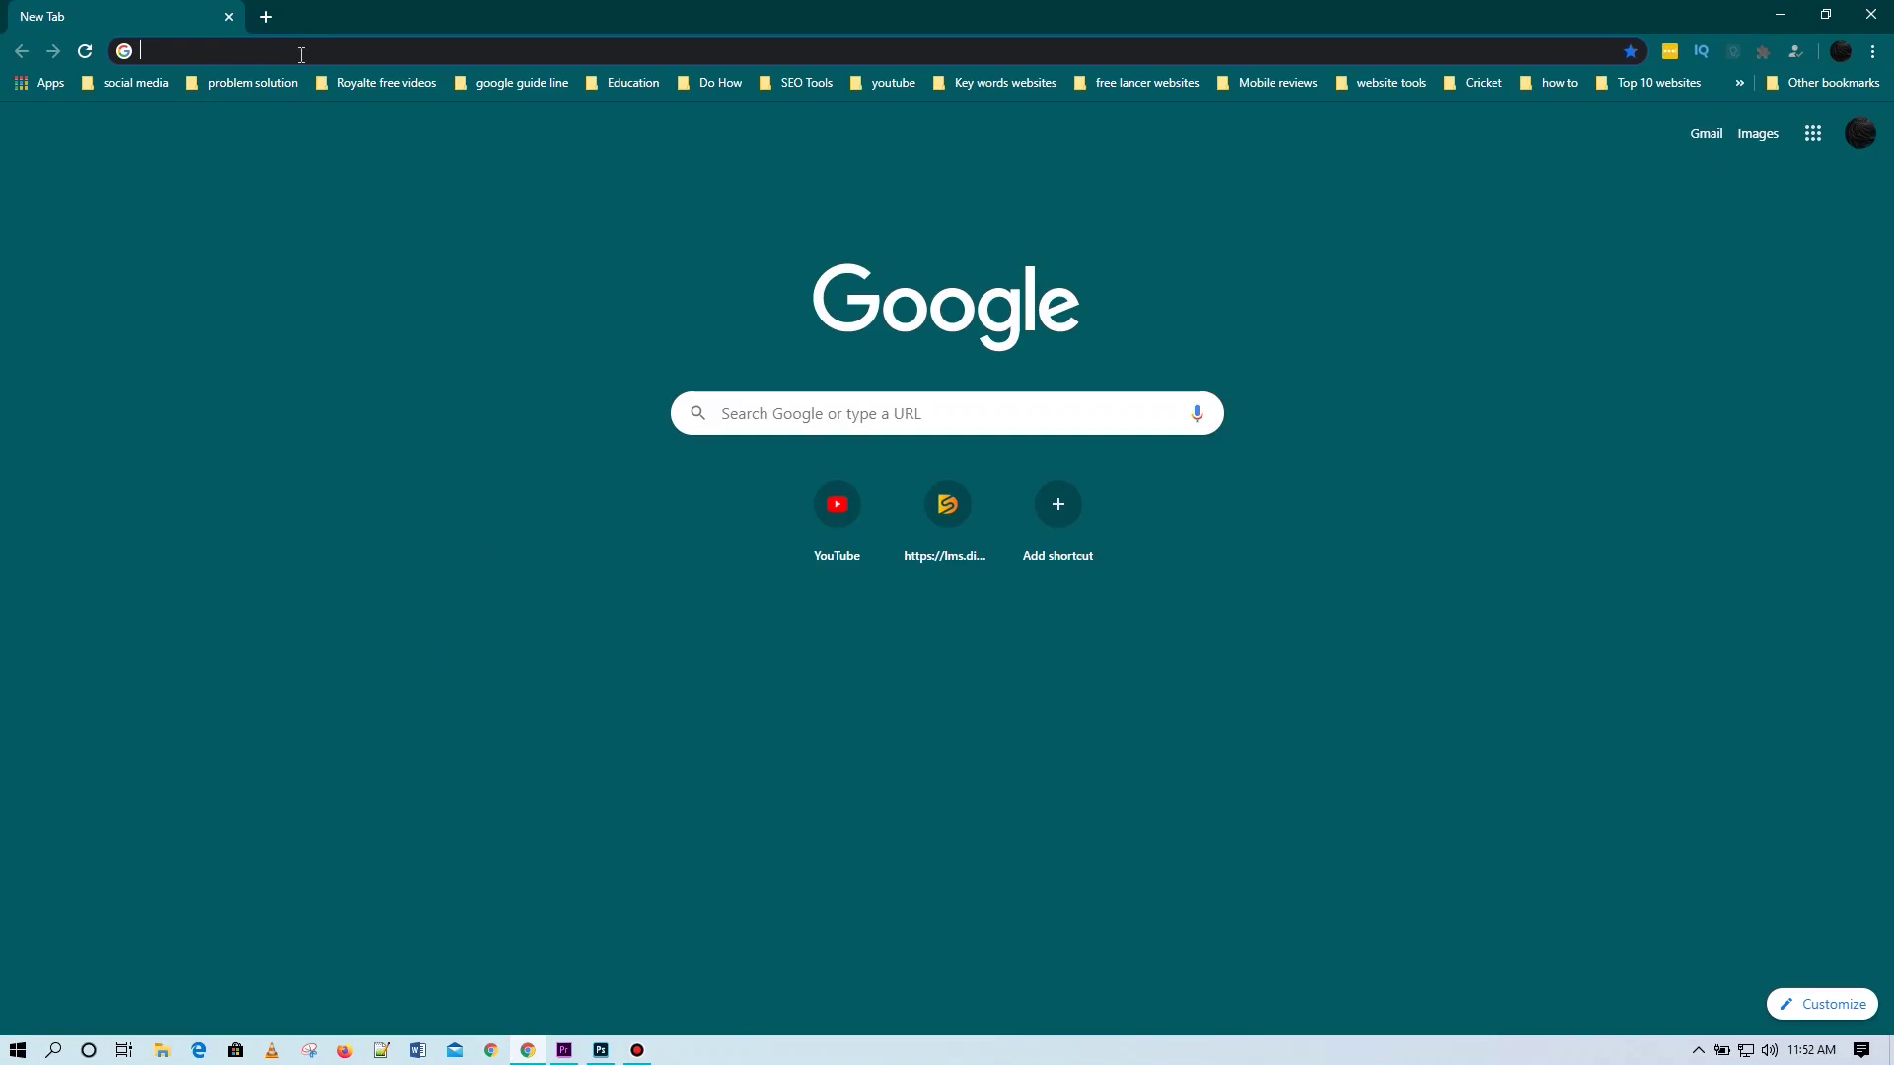
Open unsplash.com and search its free photos for "workout".
text(un)
key(Return)
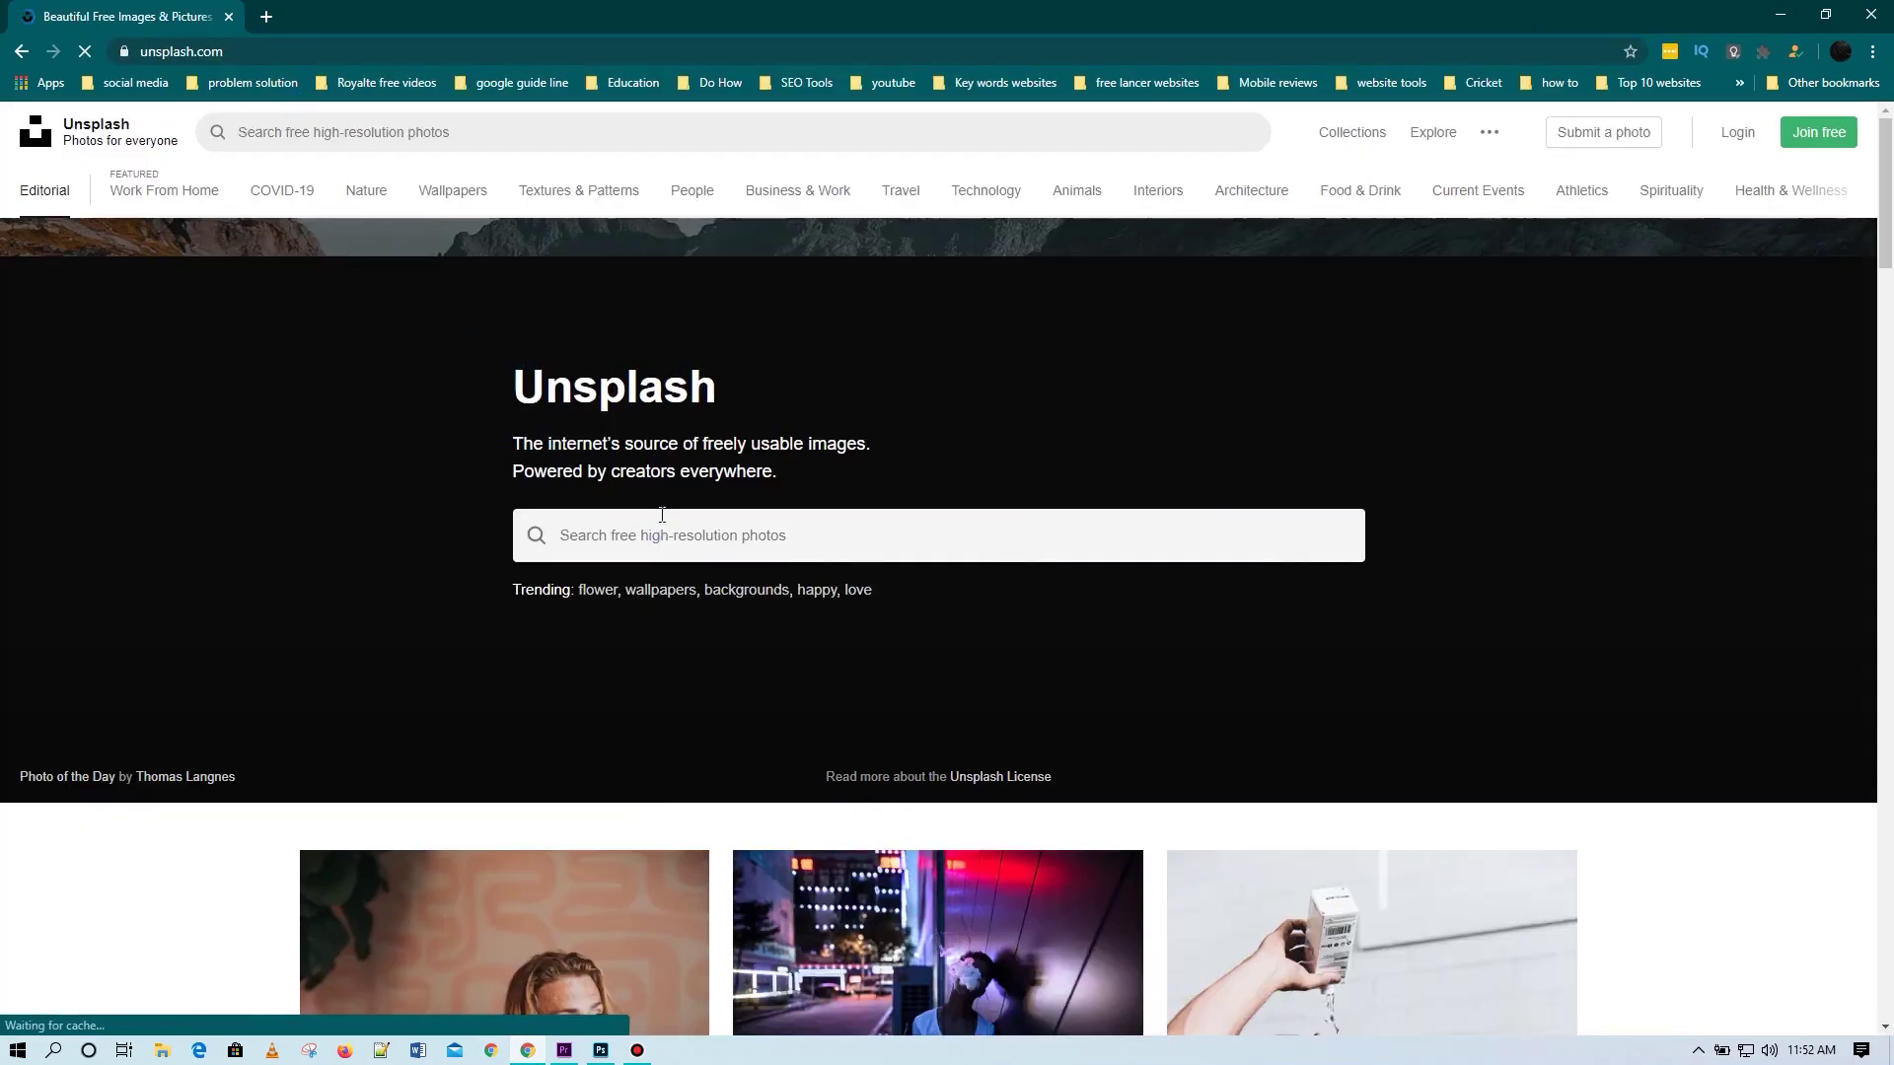
text(wo)
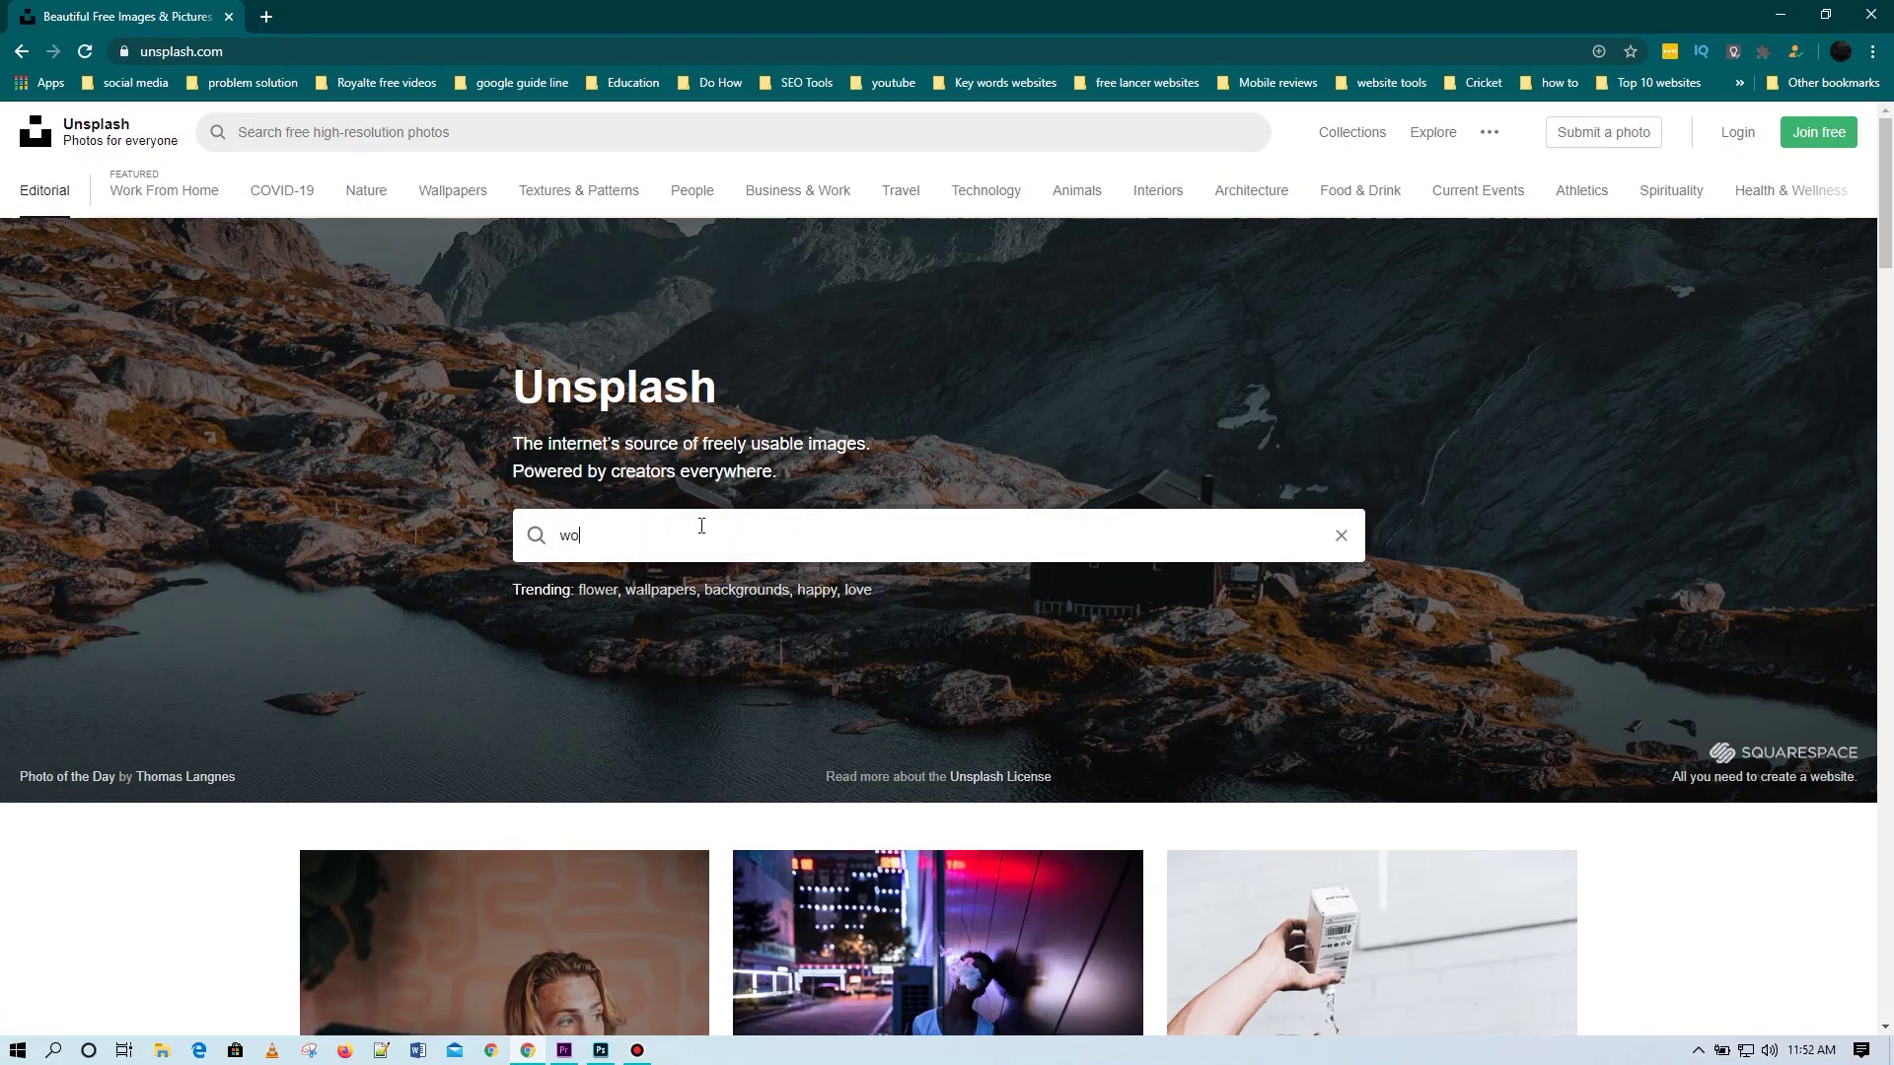
text(rkout)
key(Return)
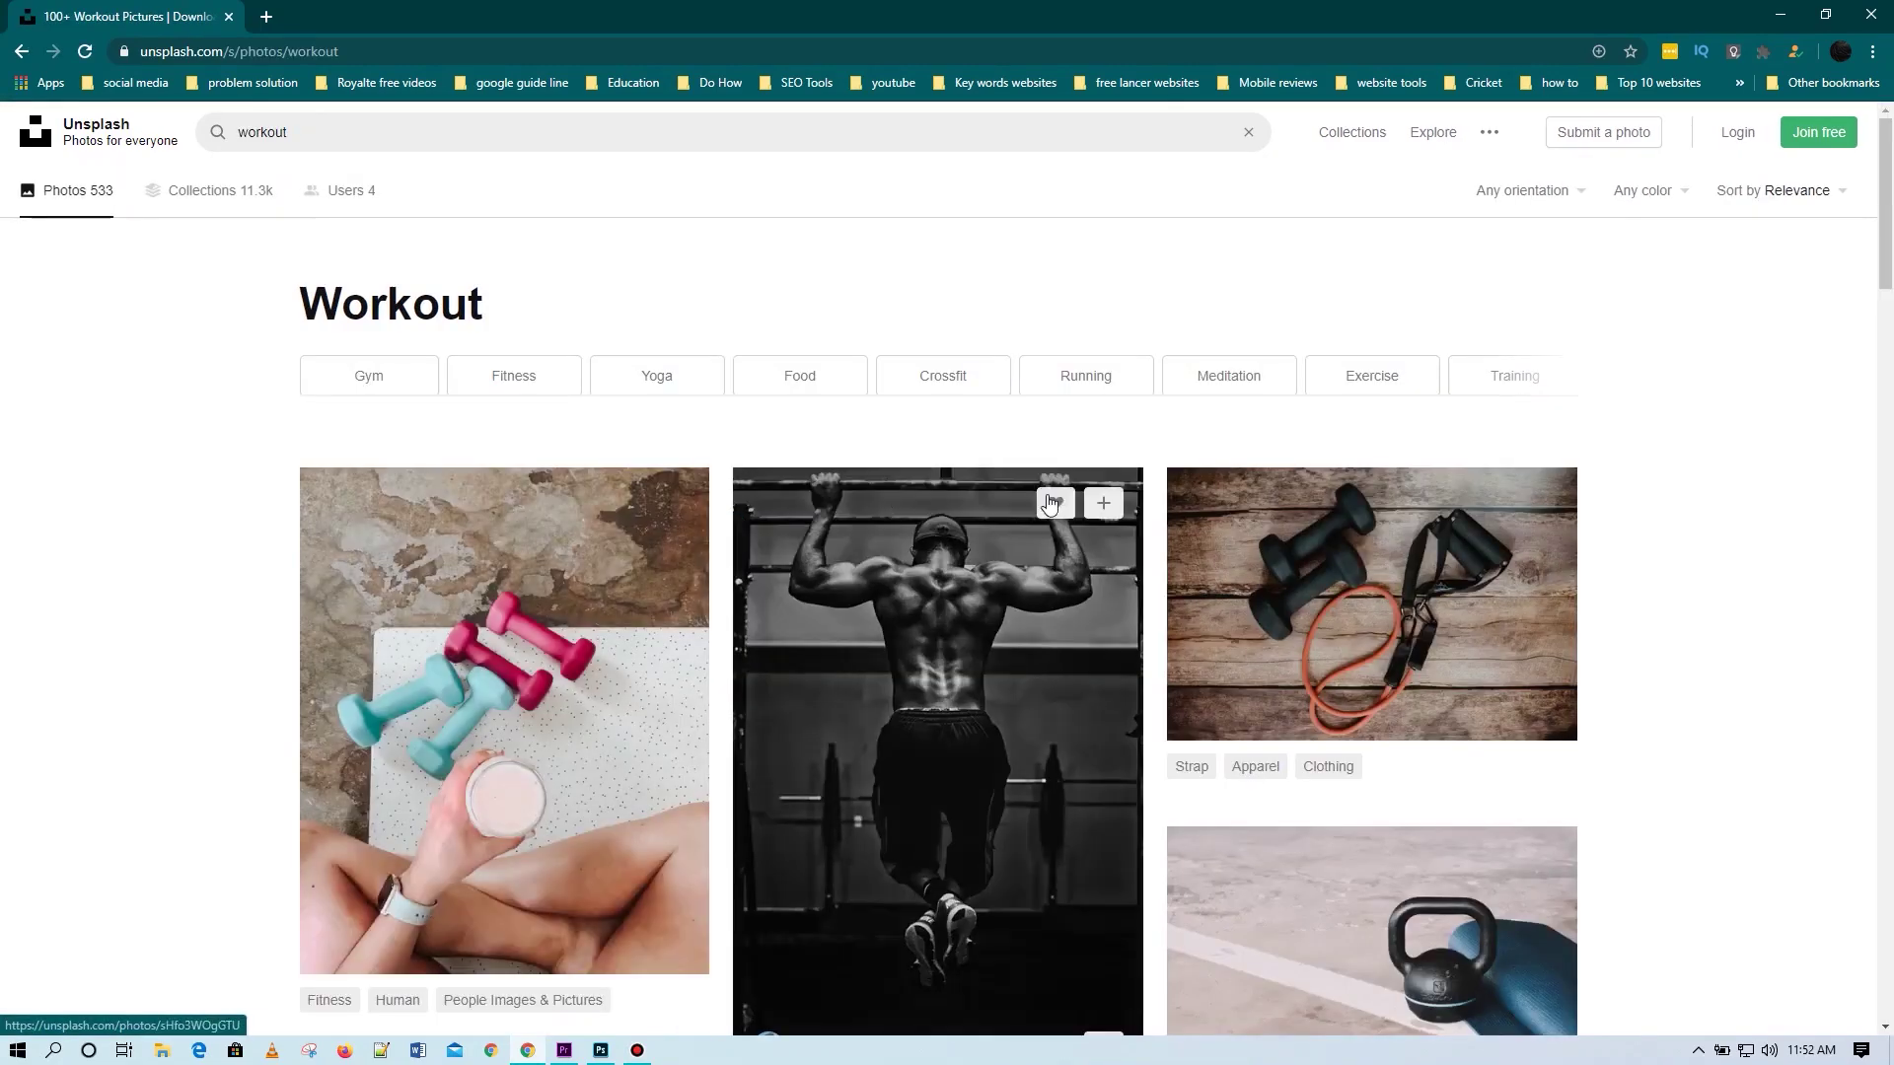
Browse the workout photos and open the grayscale one of a shirtless man pulling a cable rope in a gym.
scroll(1053, 507, down, 15)
scroll(1055, 501, down, 20)
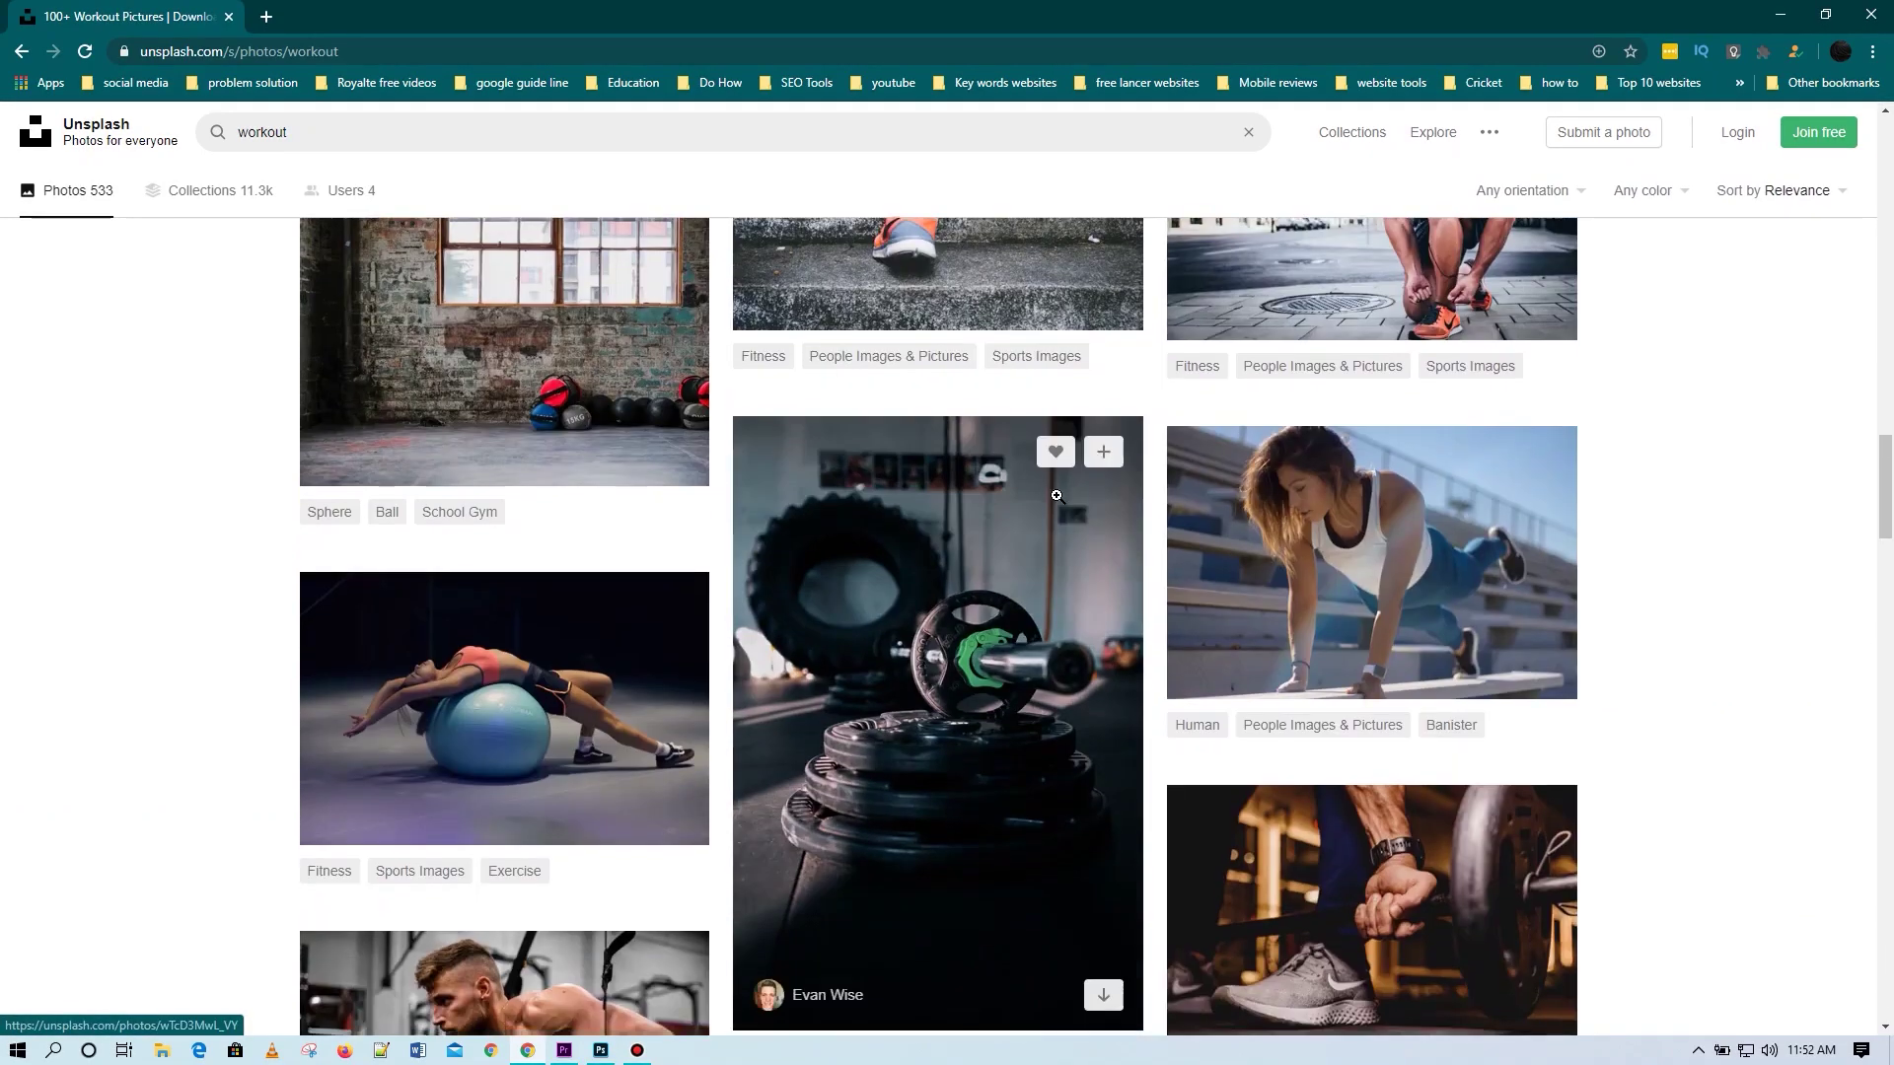
scroll(1056, 491, down, 7)
scroll(1057, 486, up, 8)
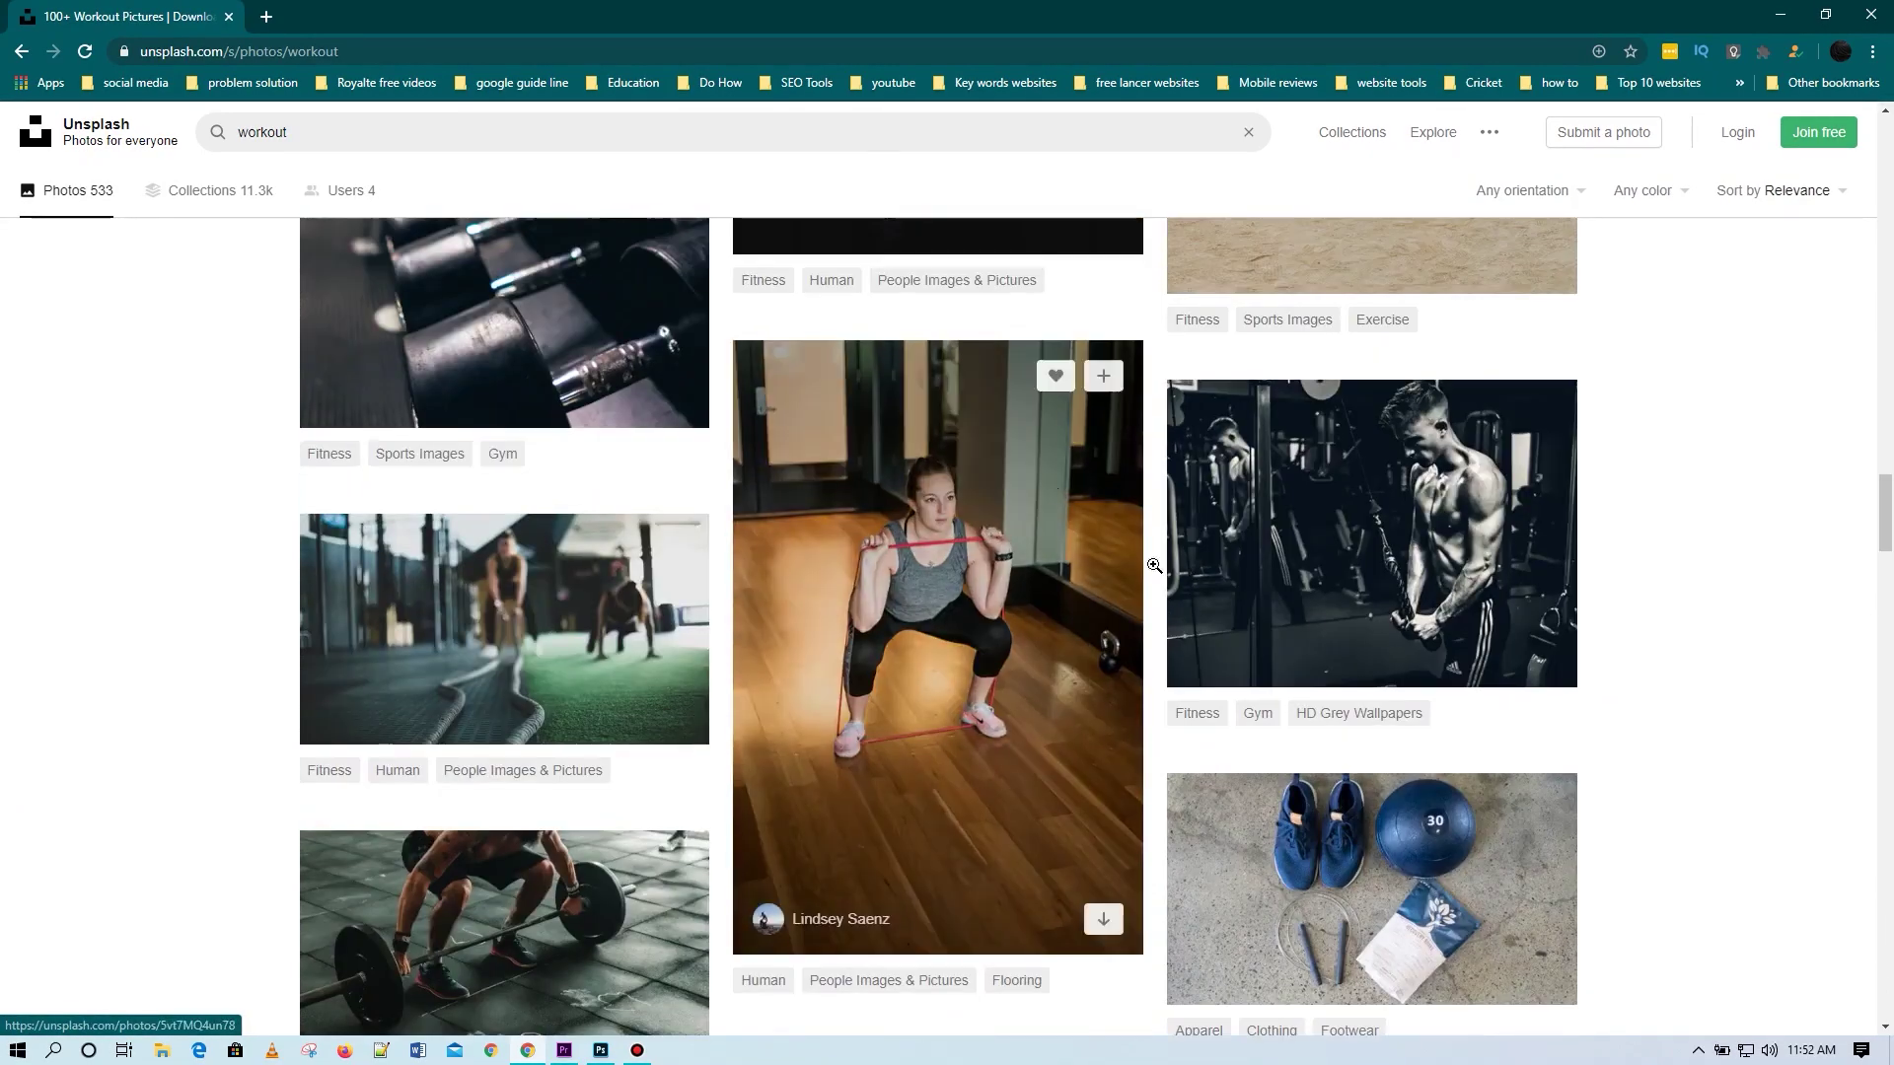
click(1382, 543)
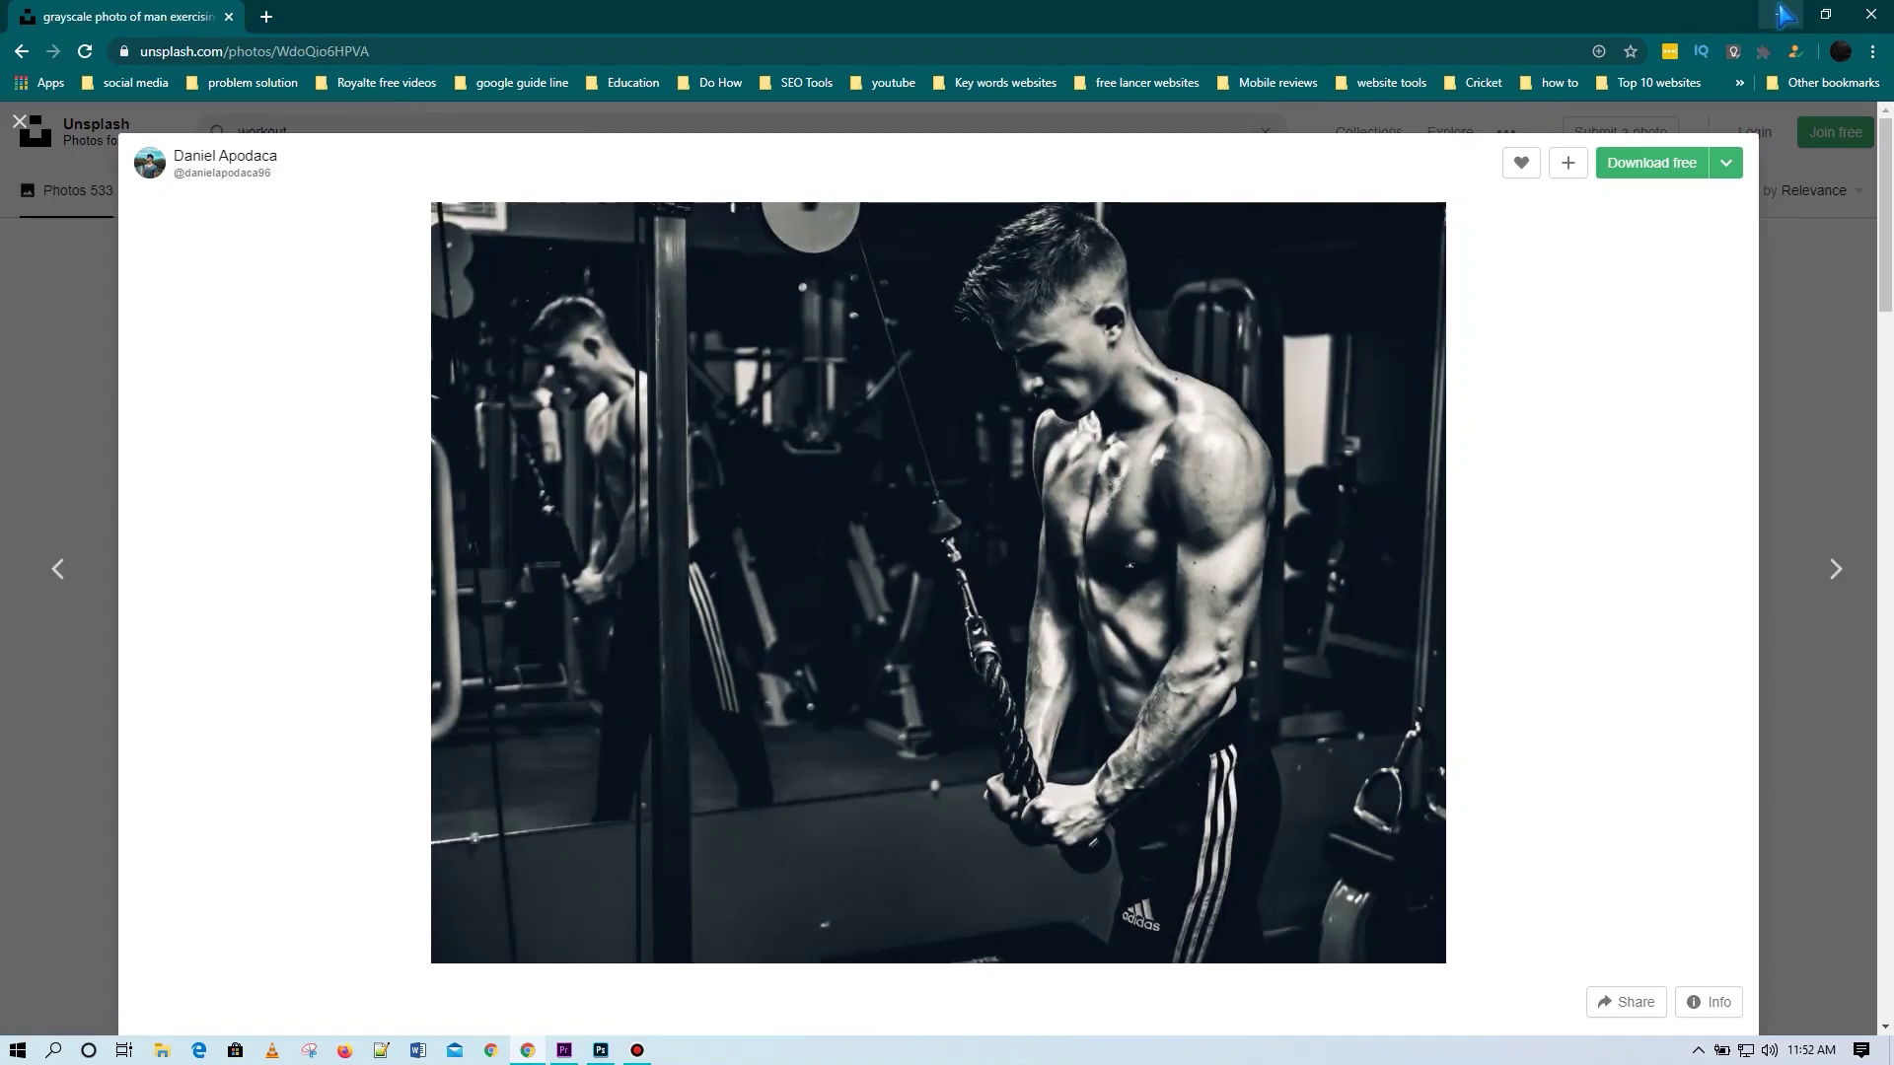
Switch to Photoshop and create a 1280 x 720 px, 300 ppi document named "workout thumbnail".
click(1785, 13)
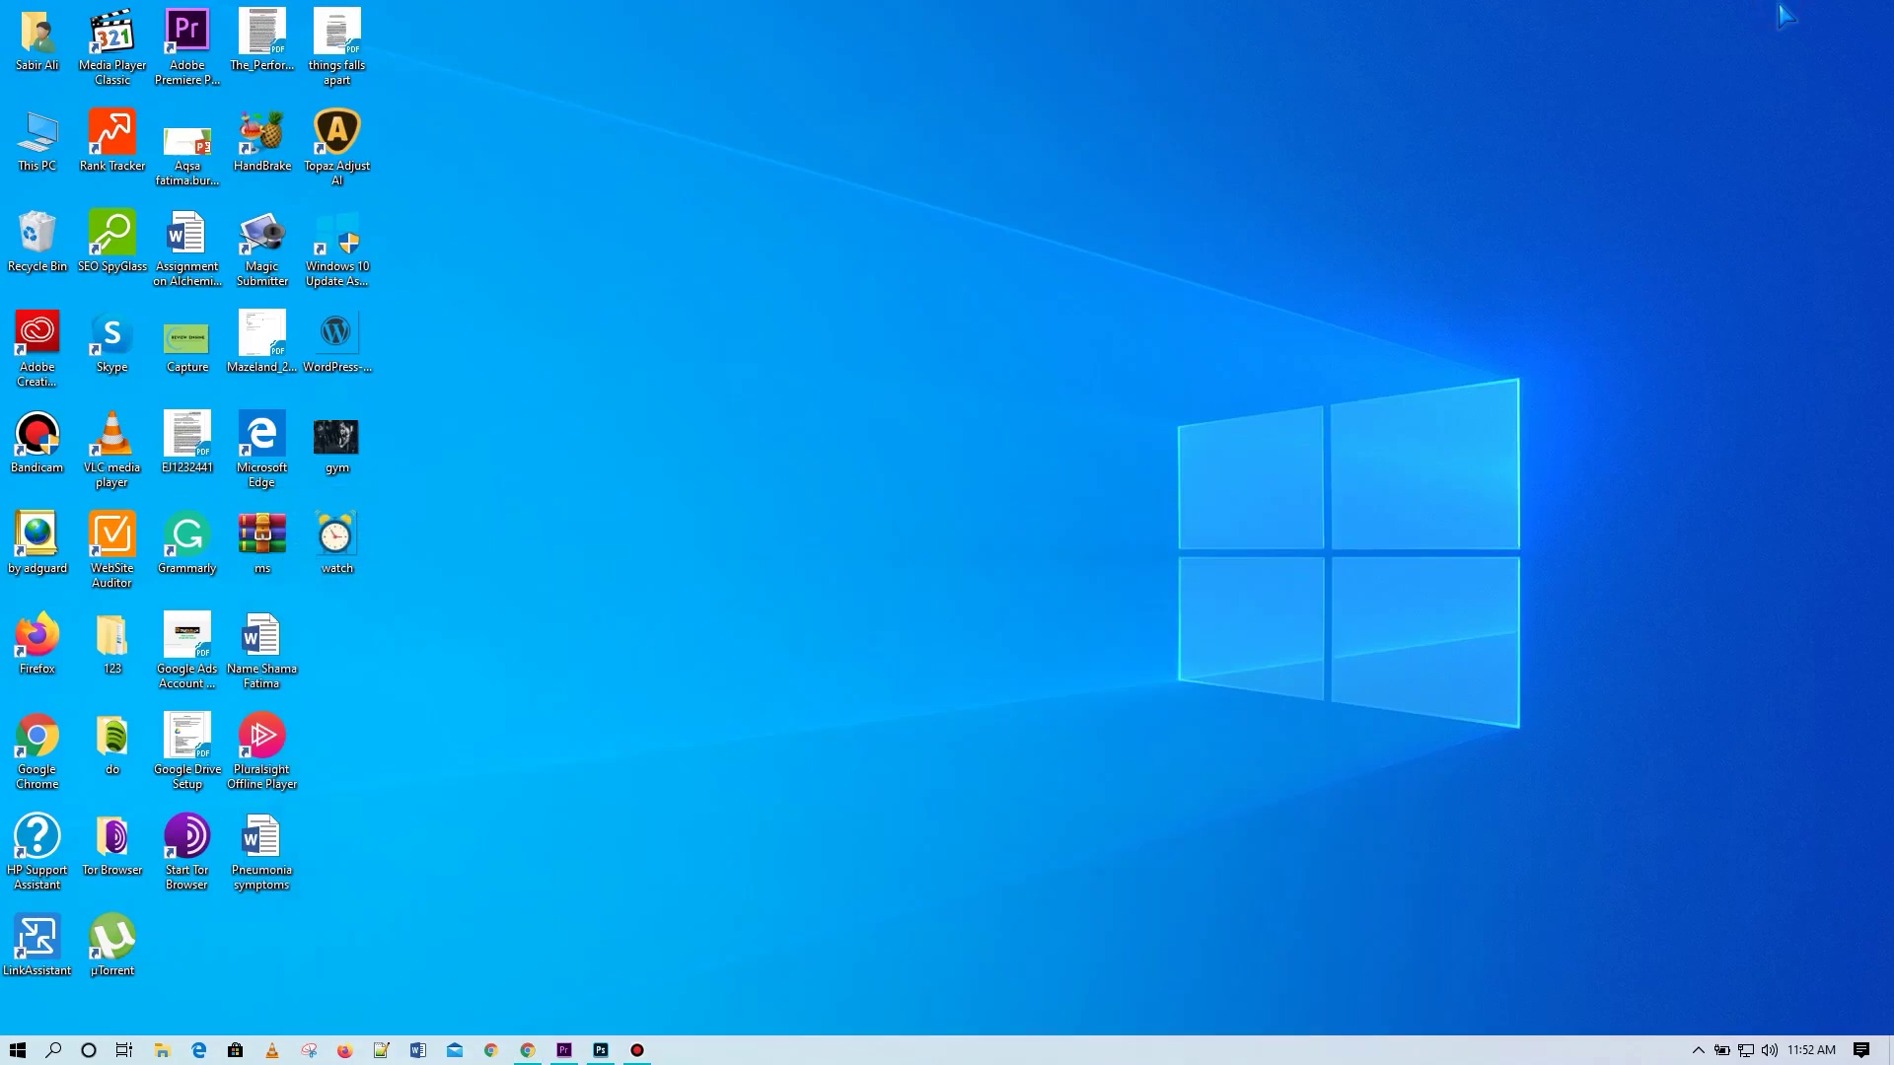
click(601, 1050)
click(96, 258)
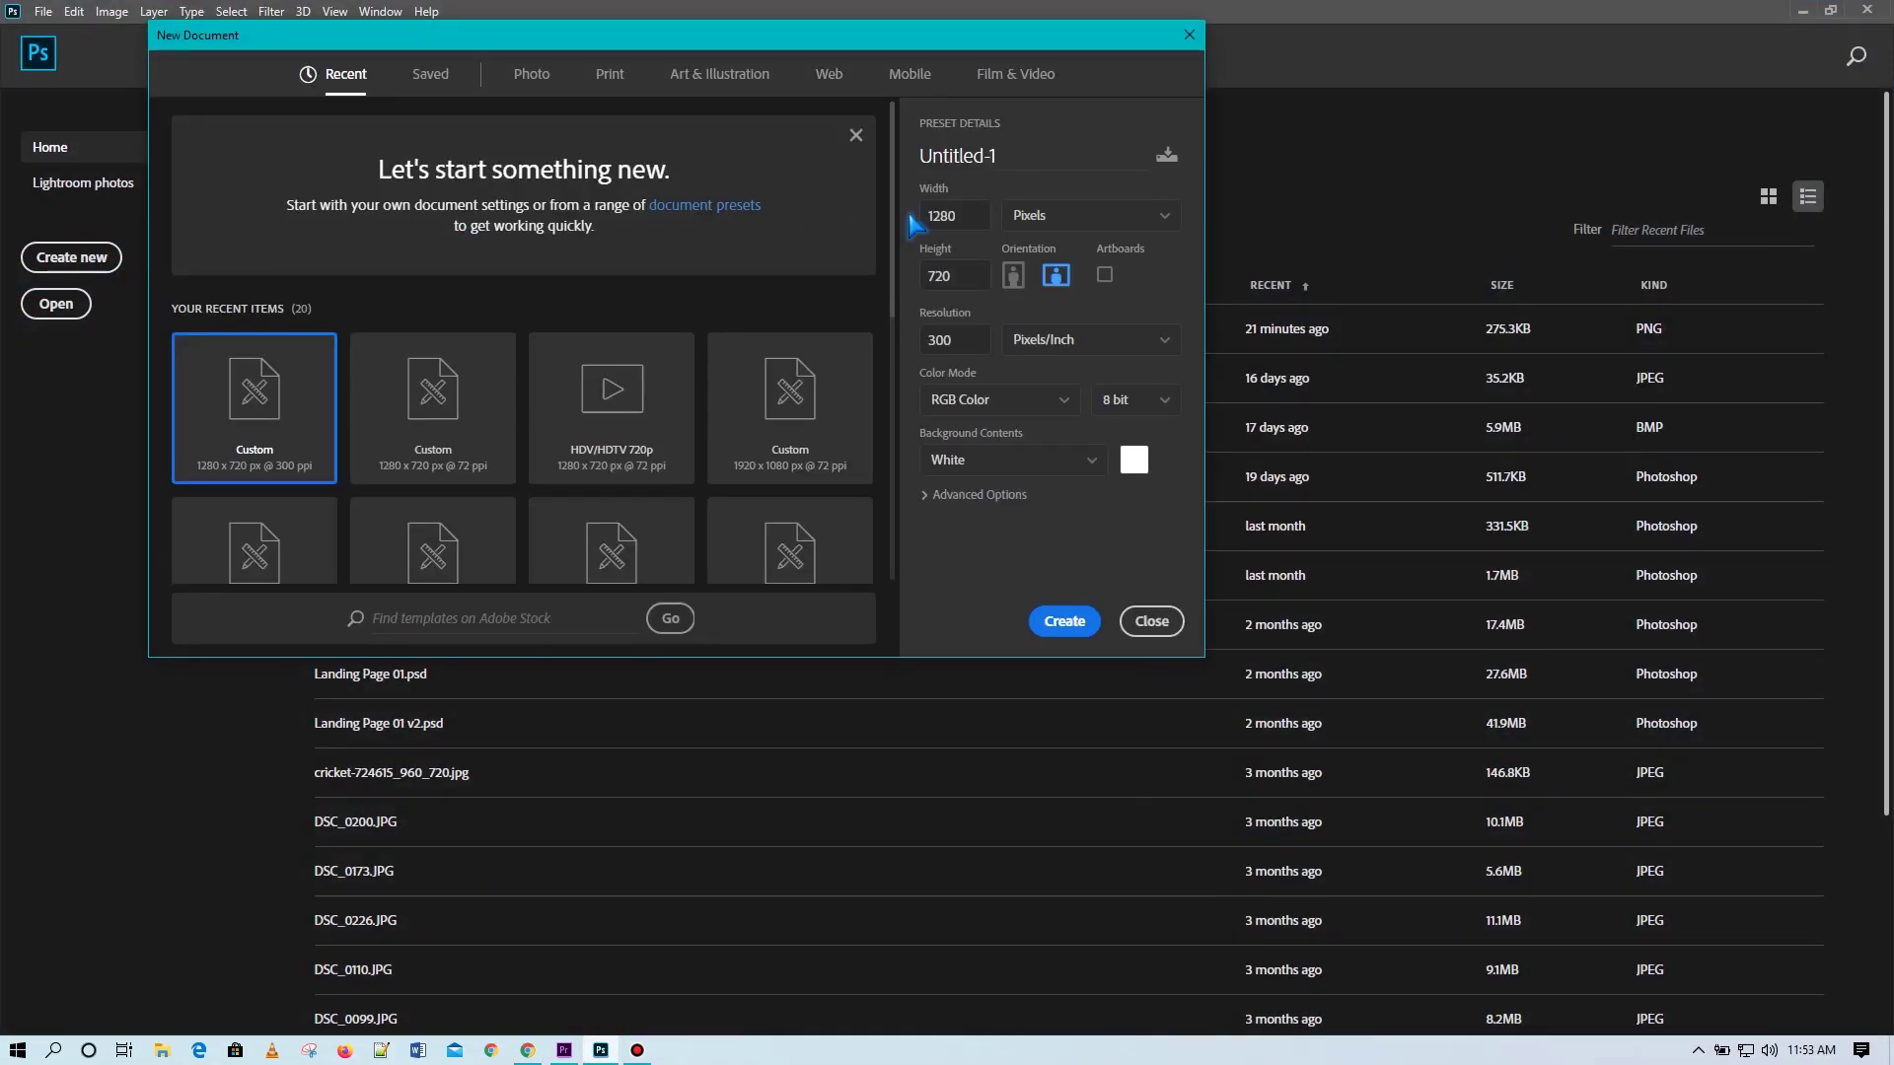
click(1012, 154)
text(W)
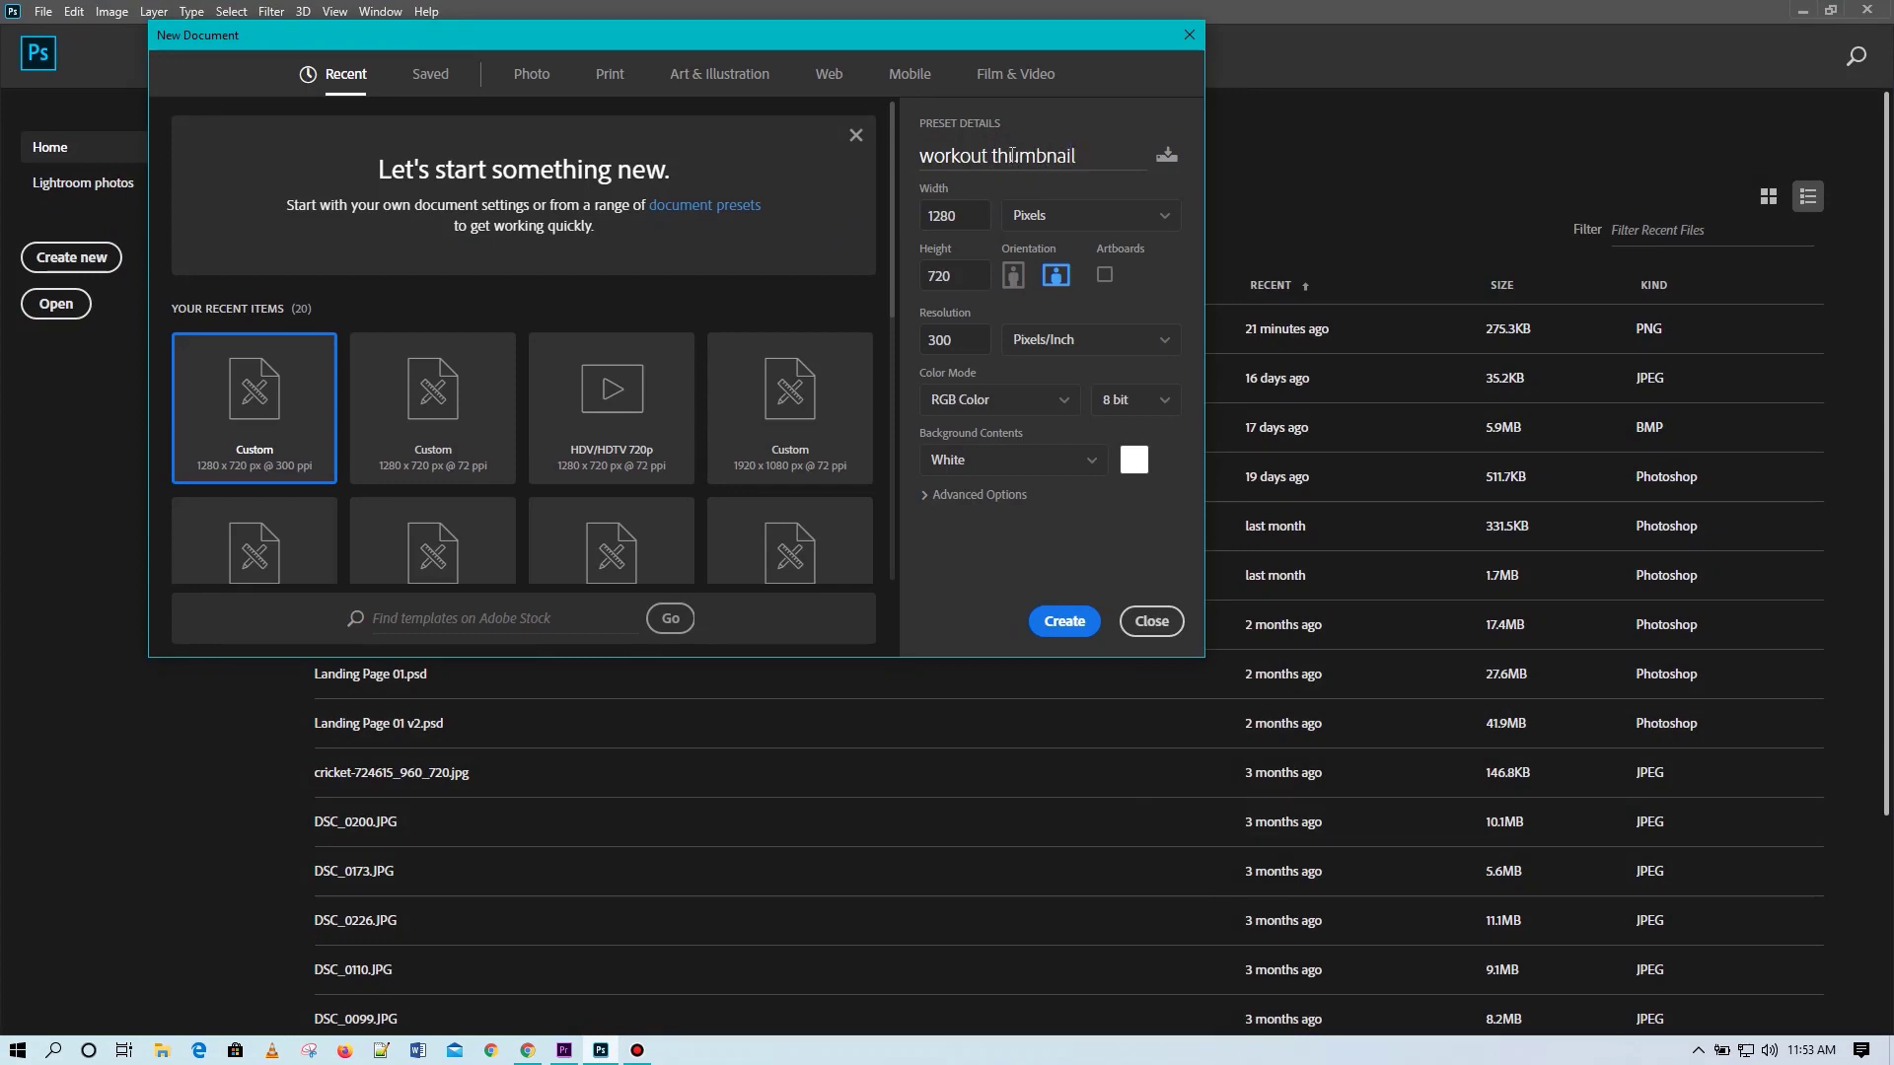
click(1052, 635)
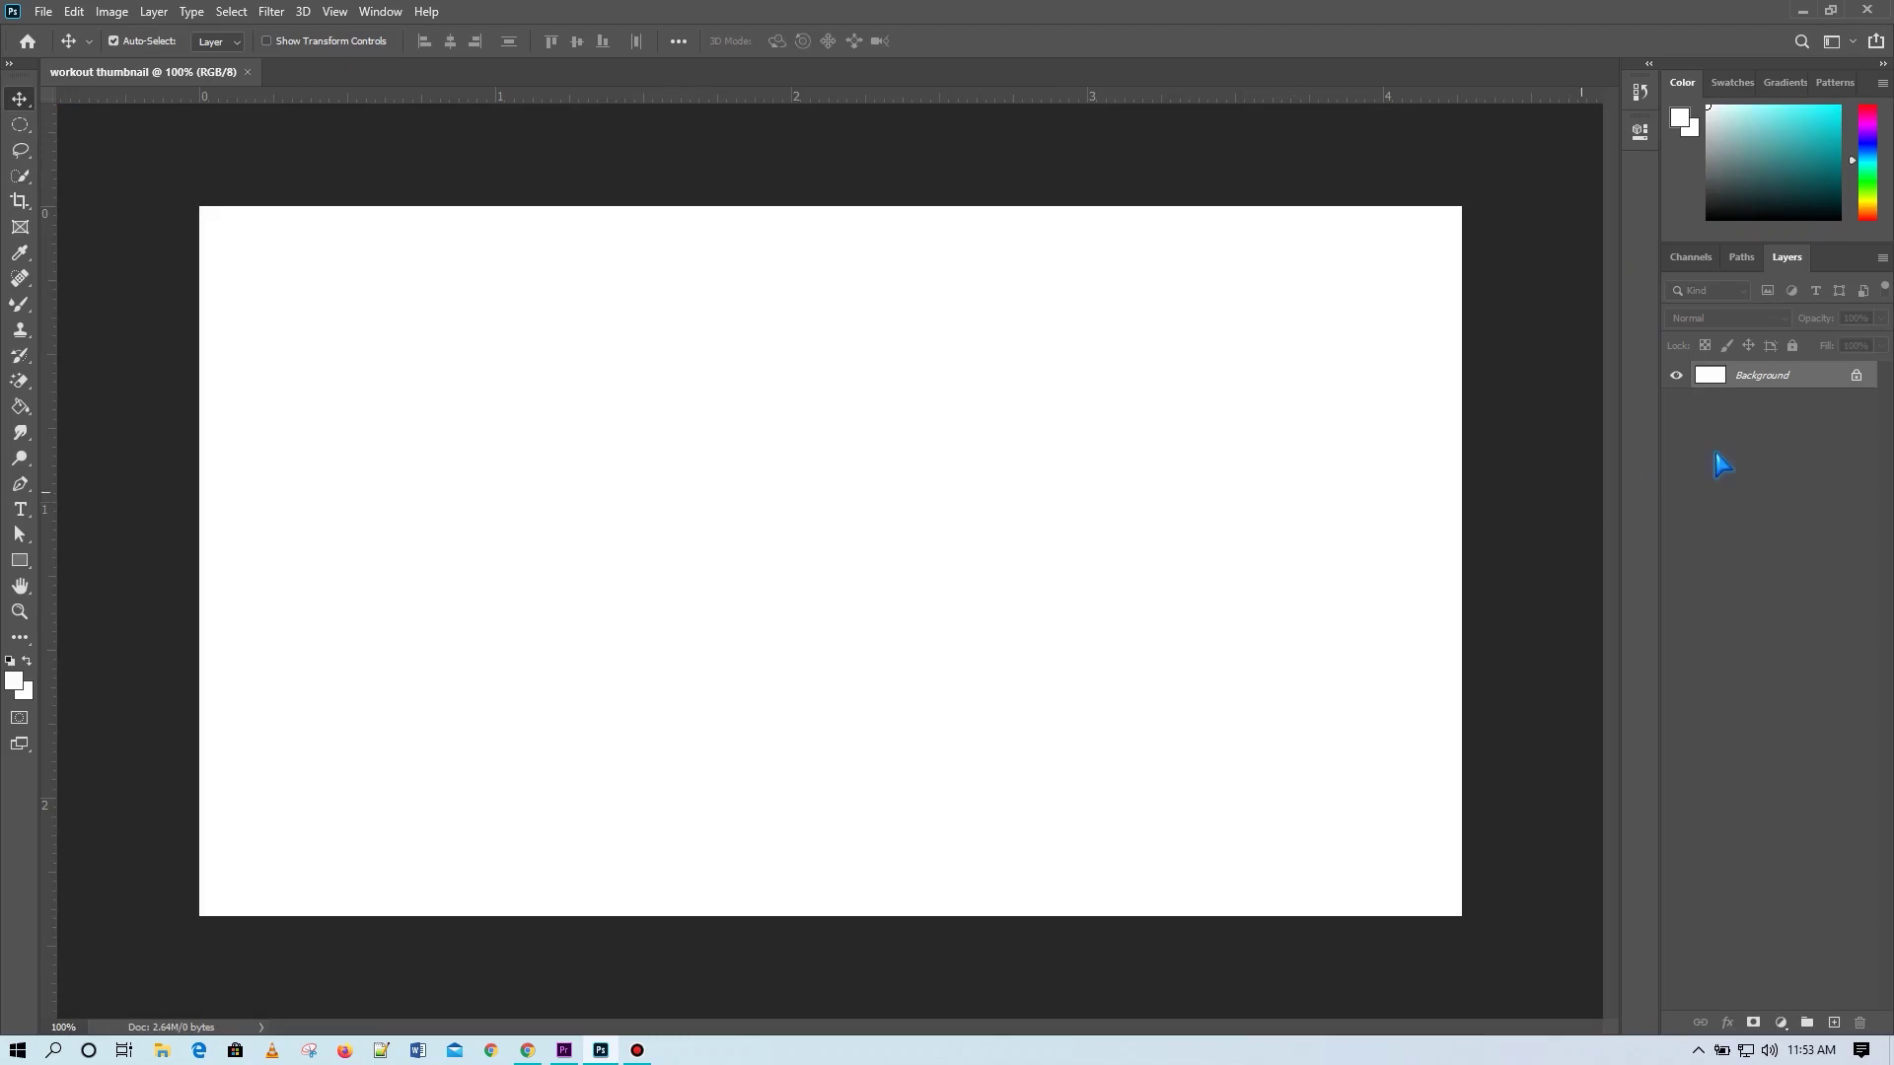
Unlock the background layer and place the desktop's gym image at full canvas height against the canvas's right edge.
click(1856, 378)
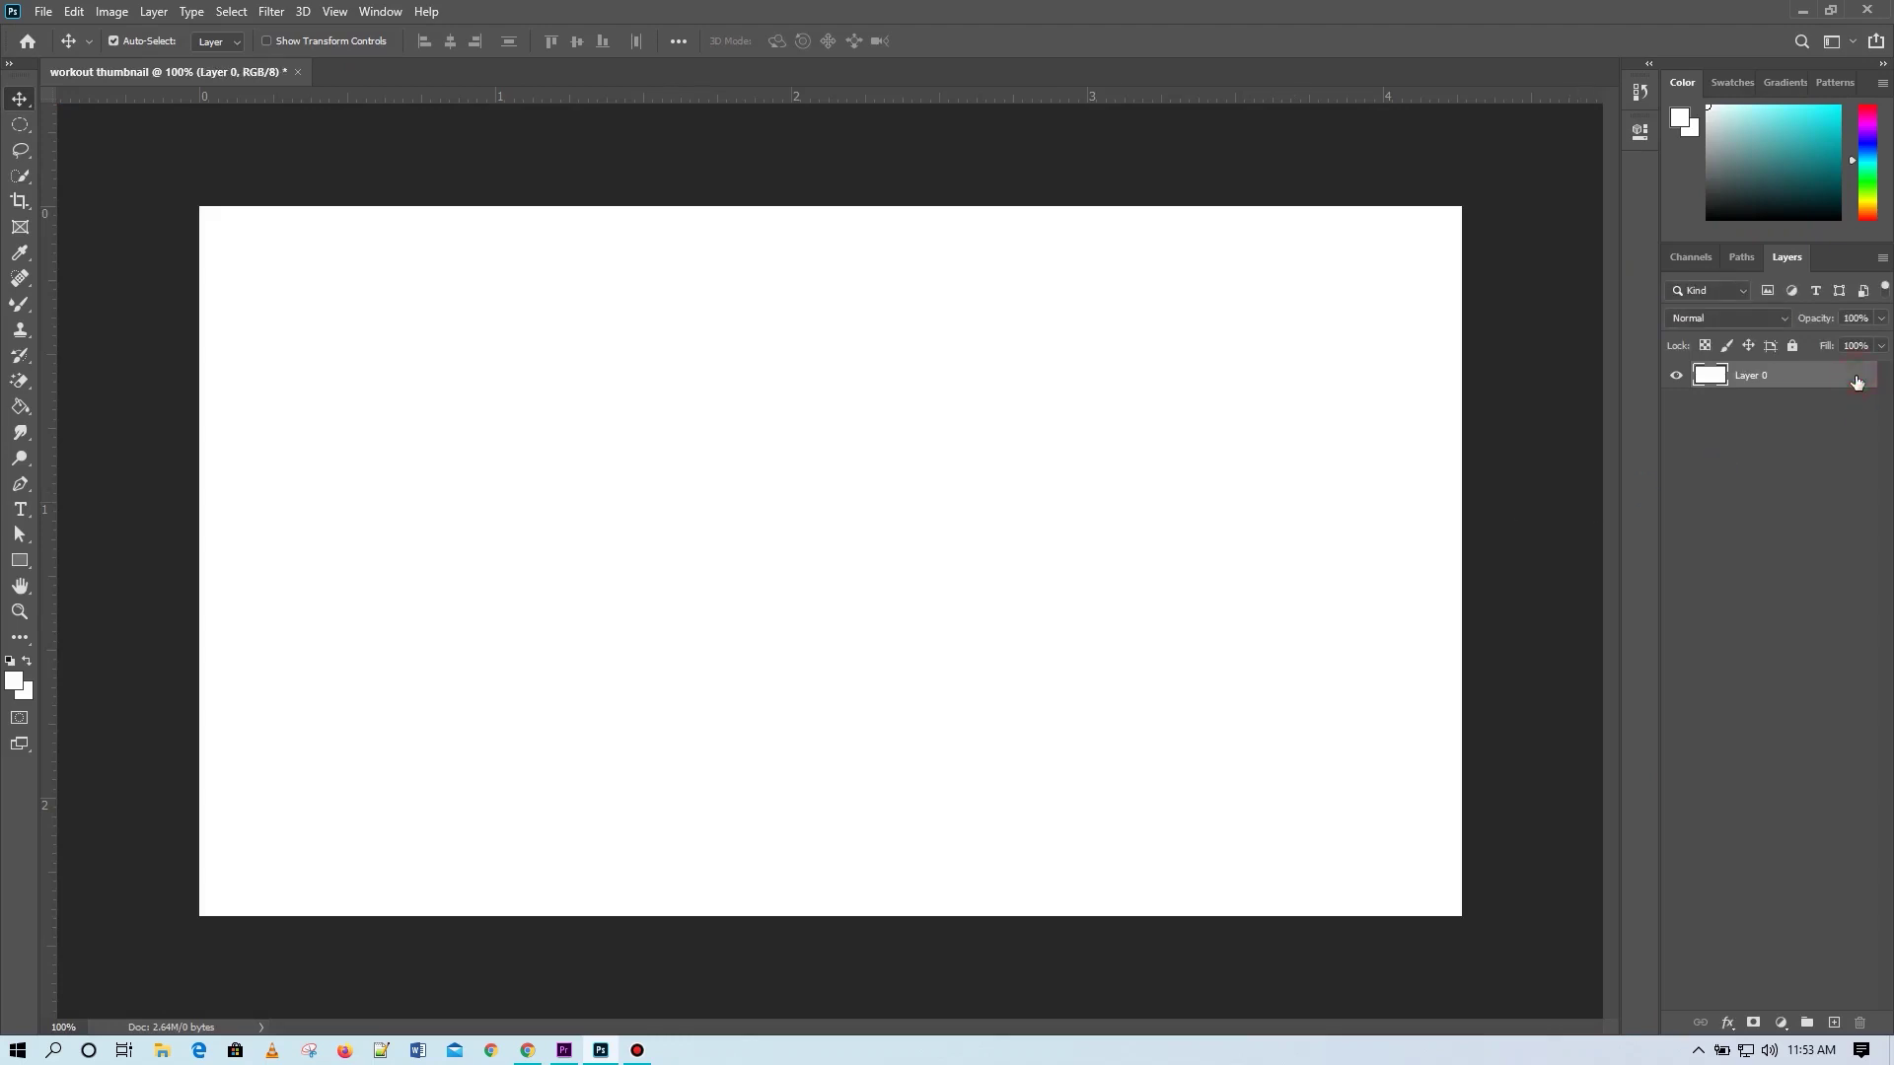
click(1797, 11)
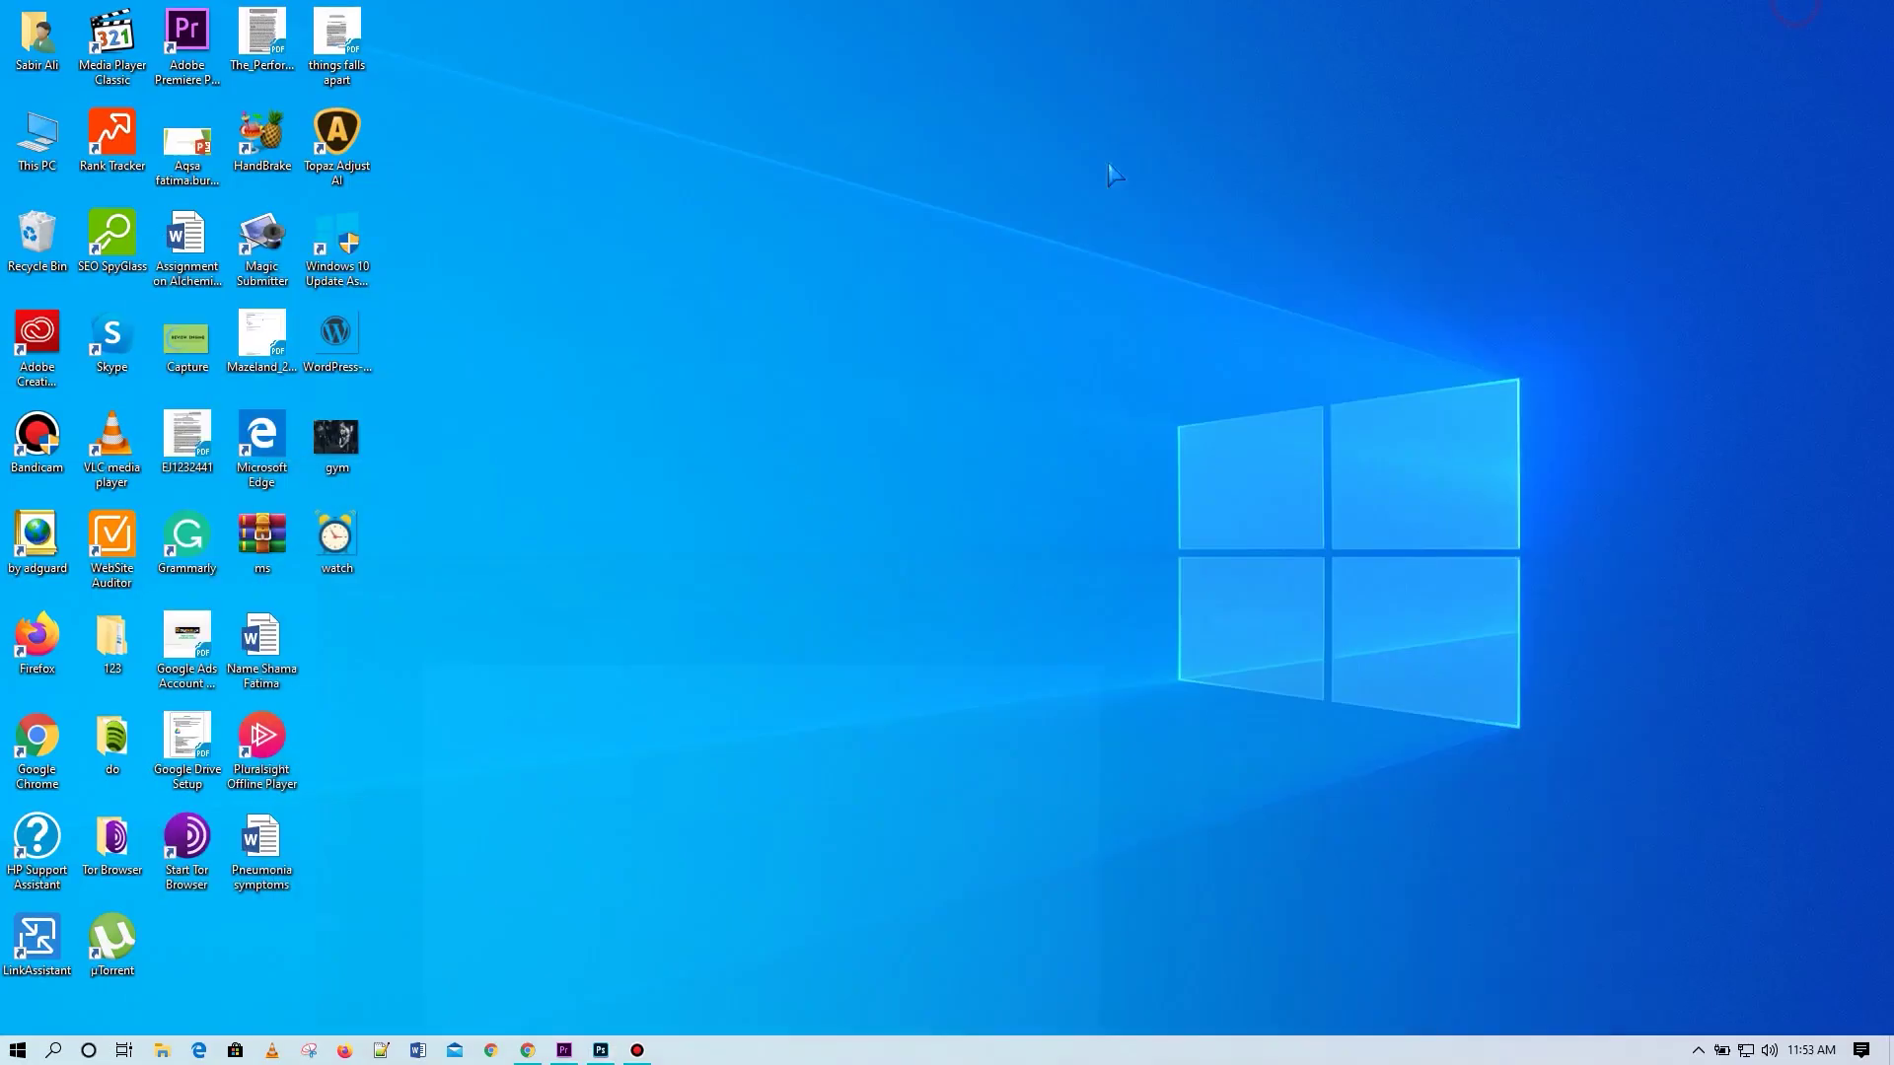
drag(336, 437, 942, 691)
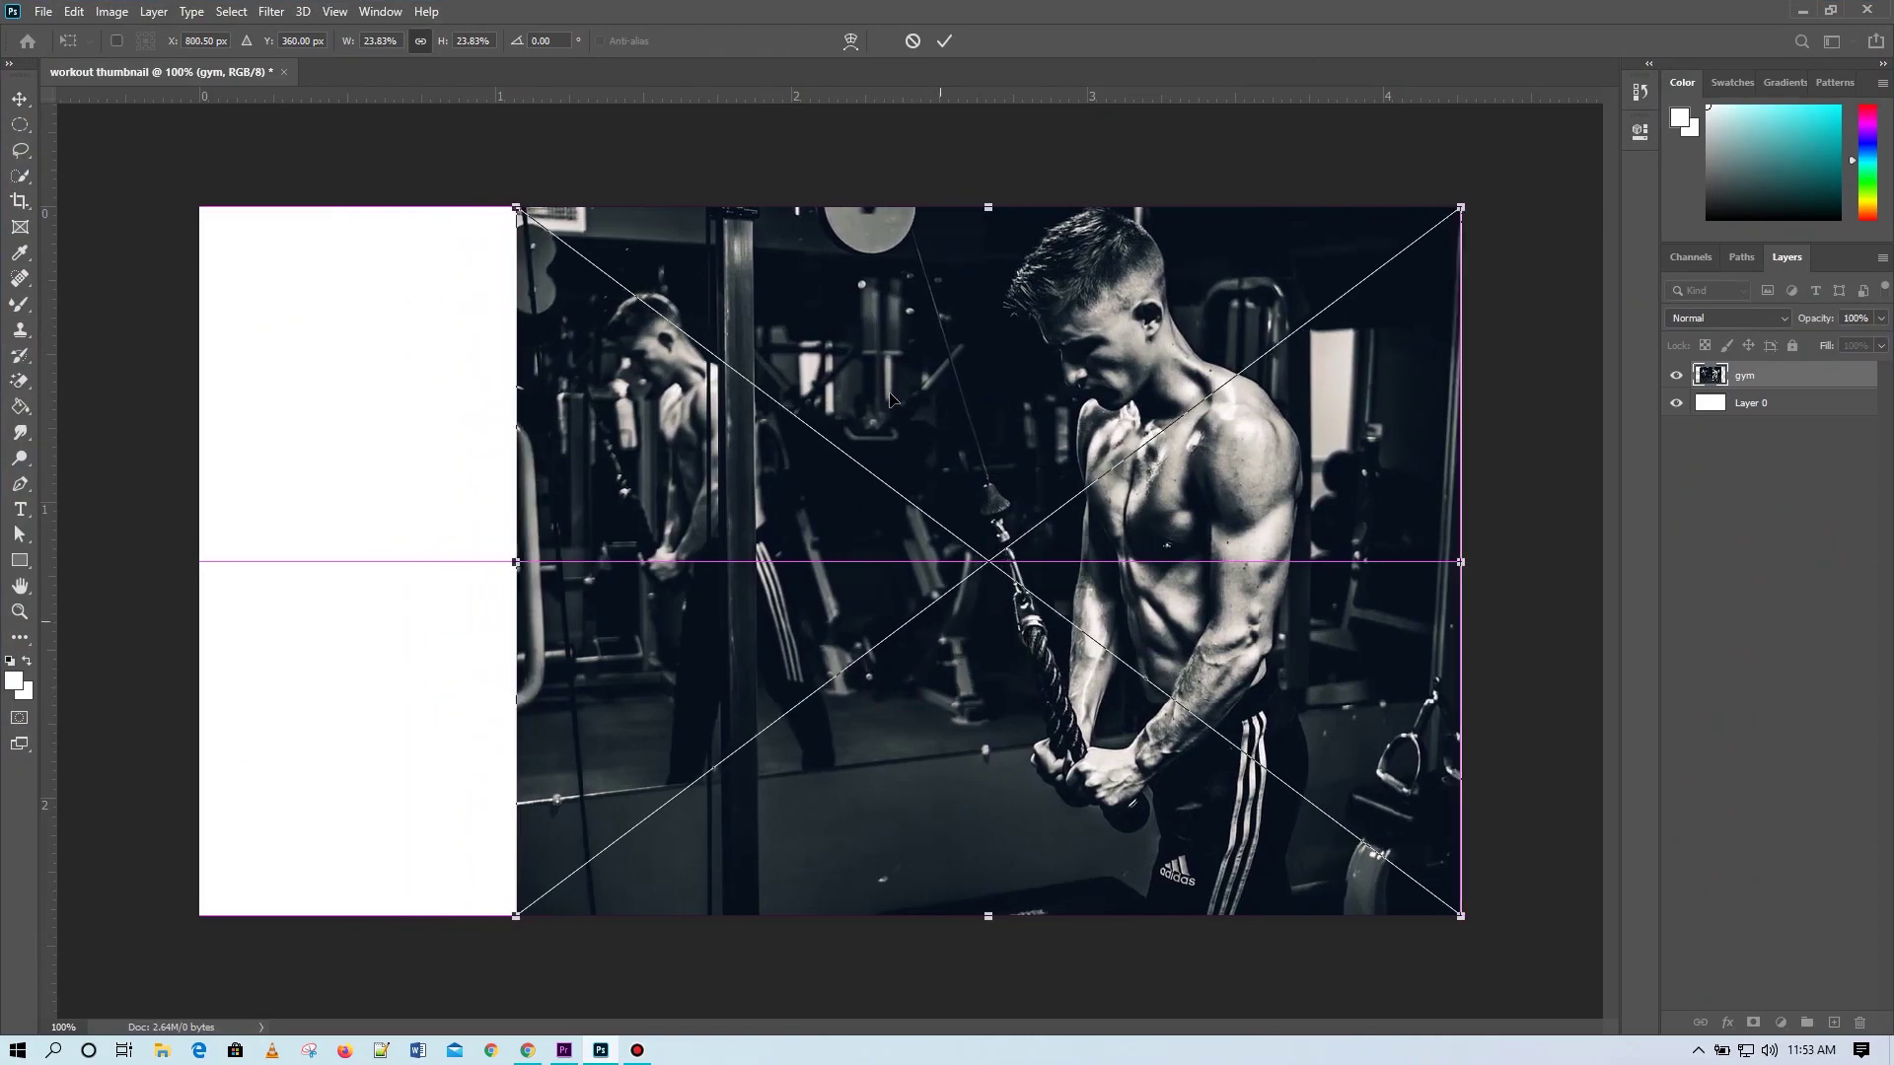
click(944, 42)
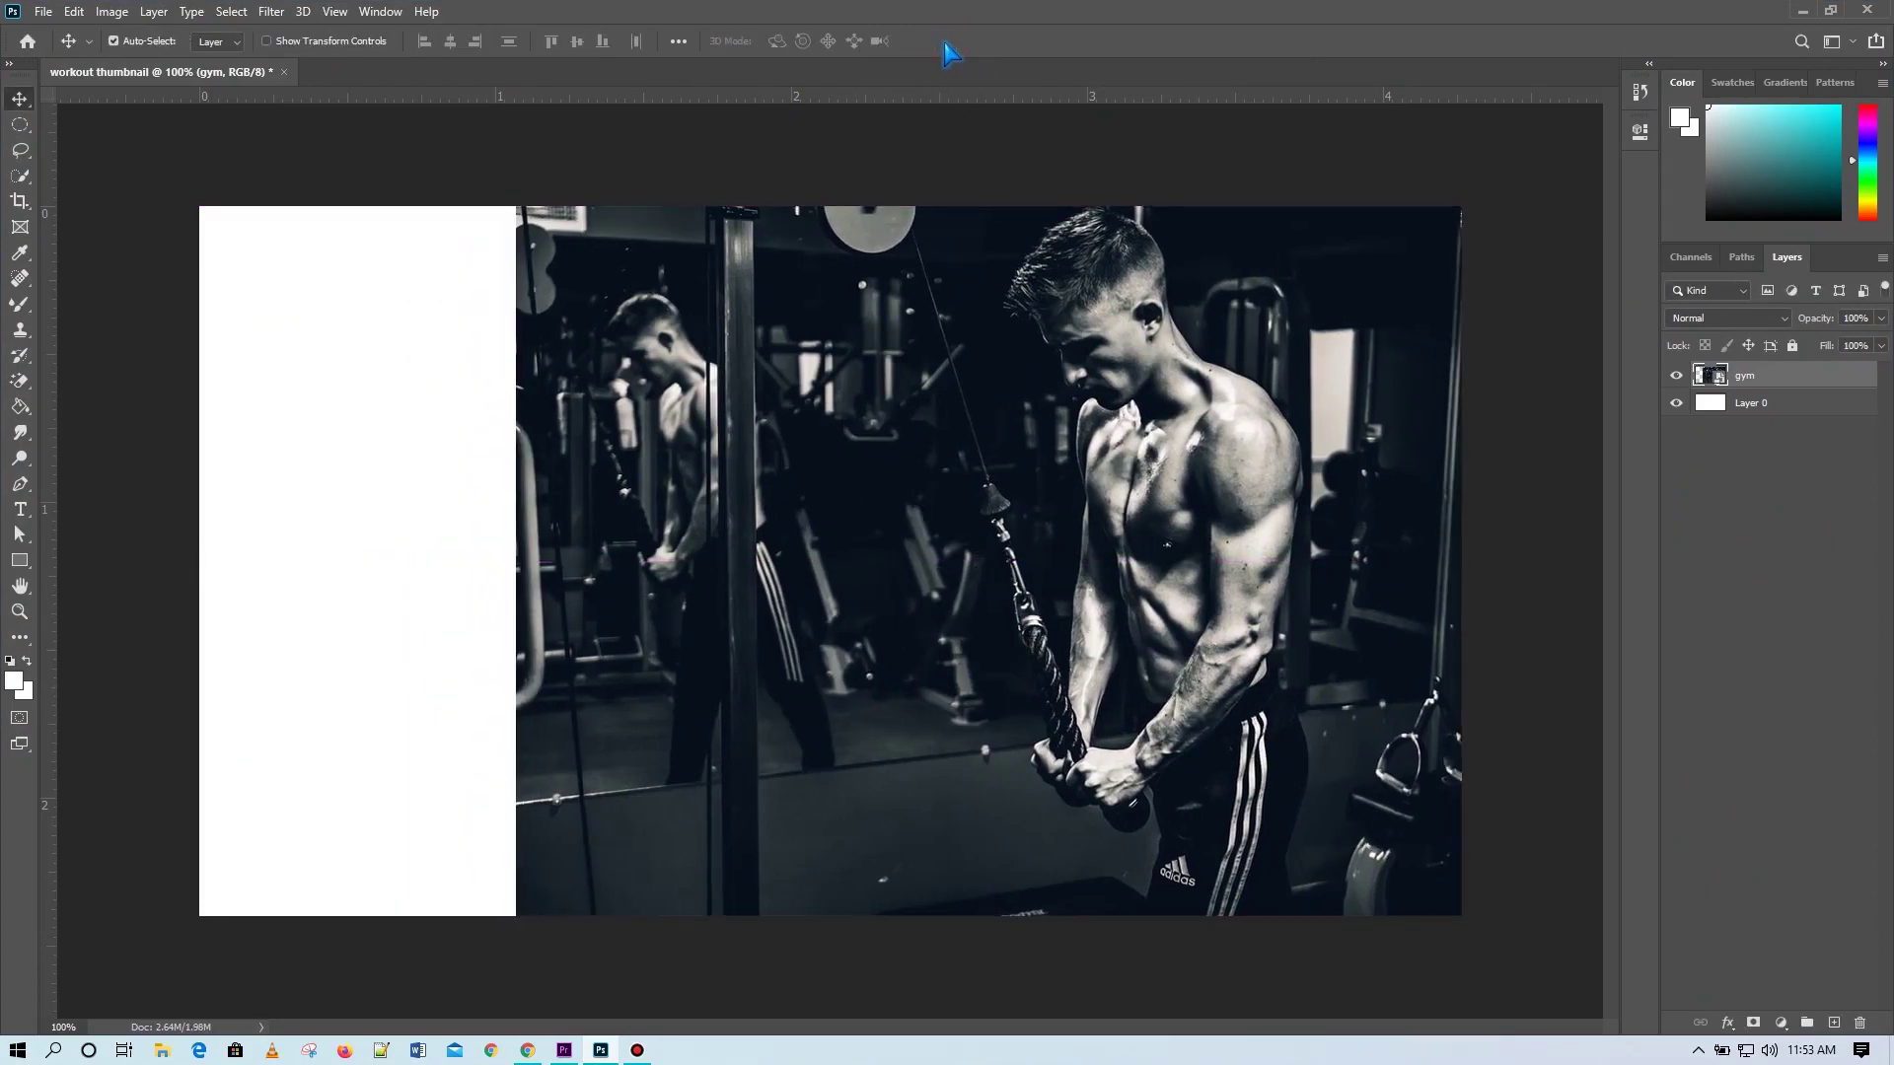
Add a Color Overlay to the white base layer, sampling the dark navy 06101a from the gym photo.
click(1716, 410)
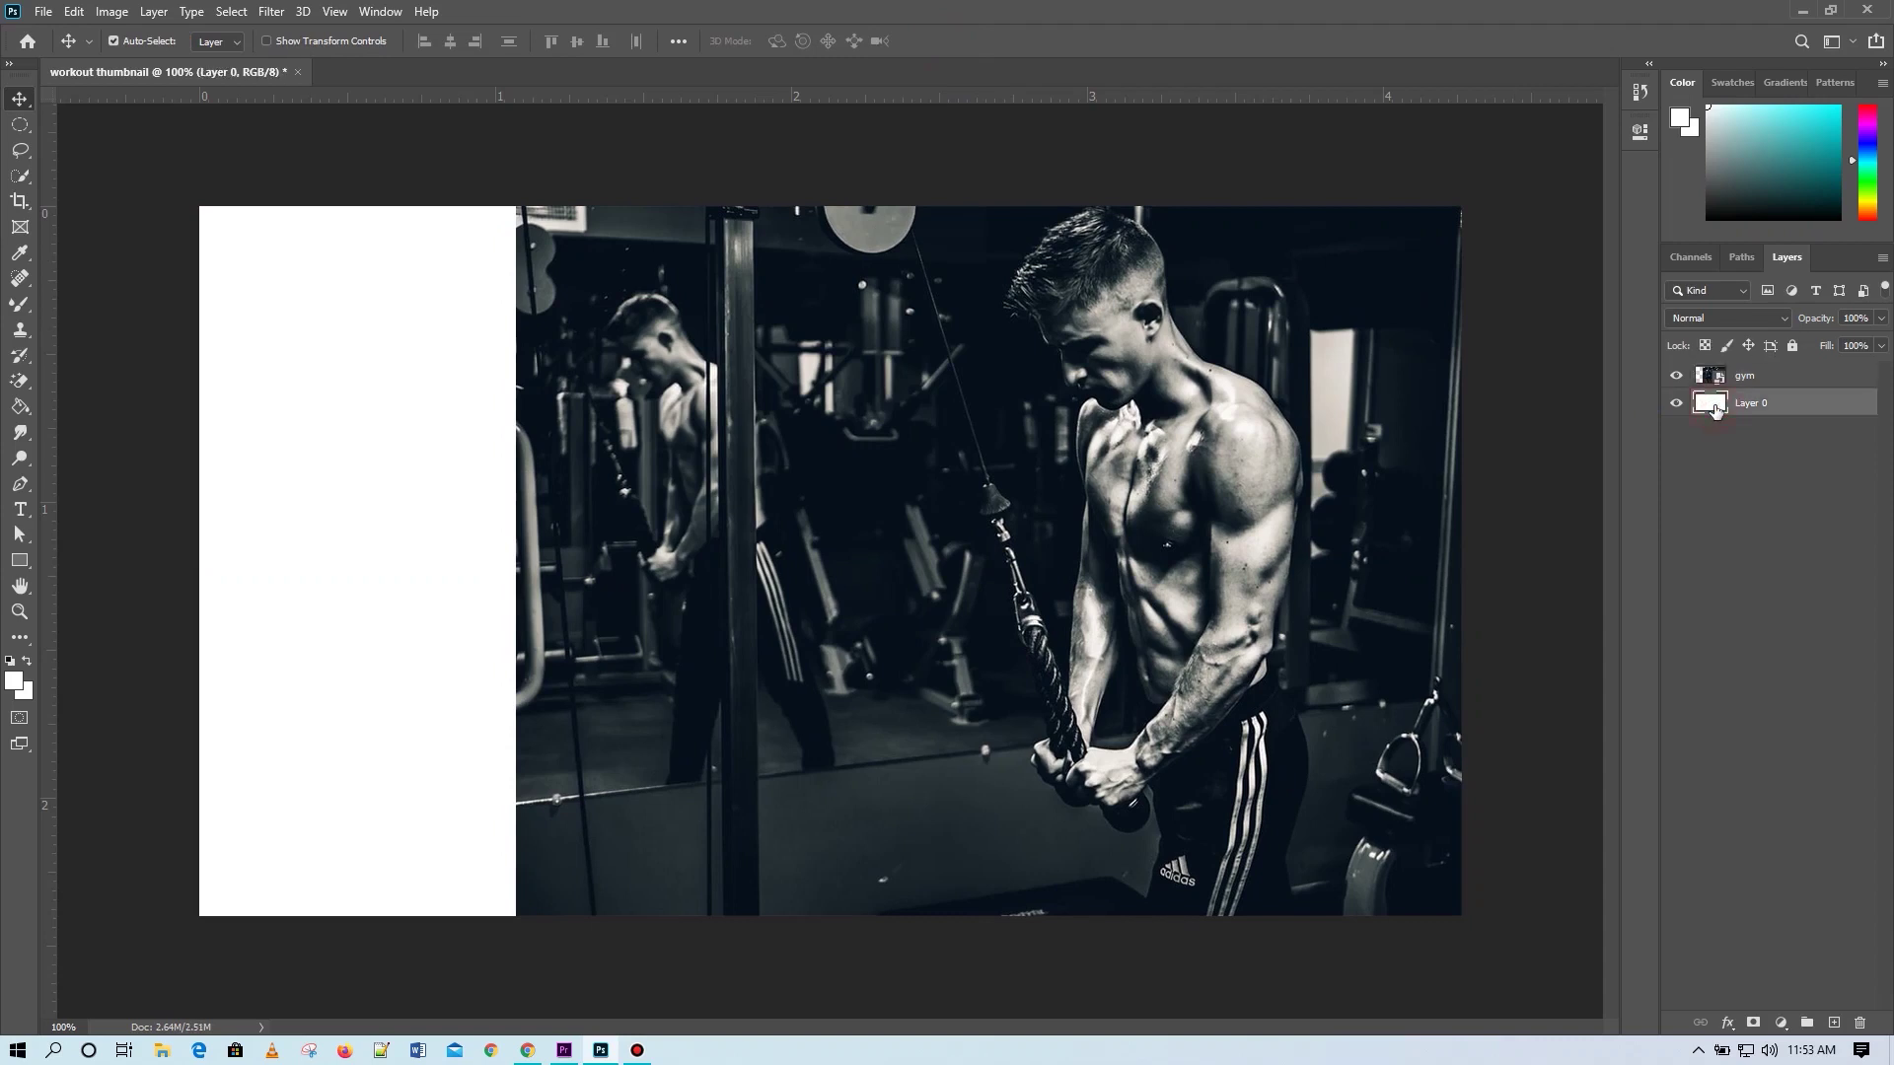
click(1727, 1022)
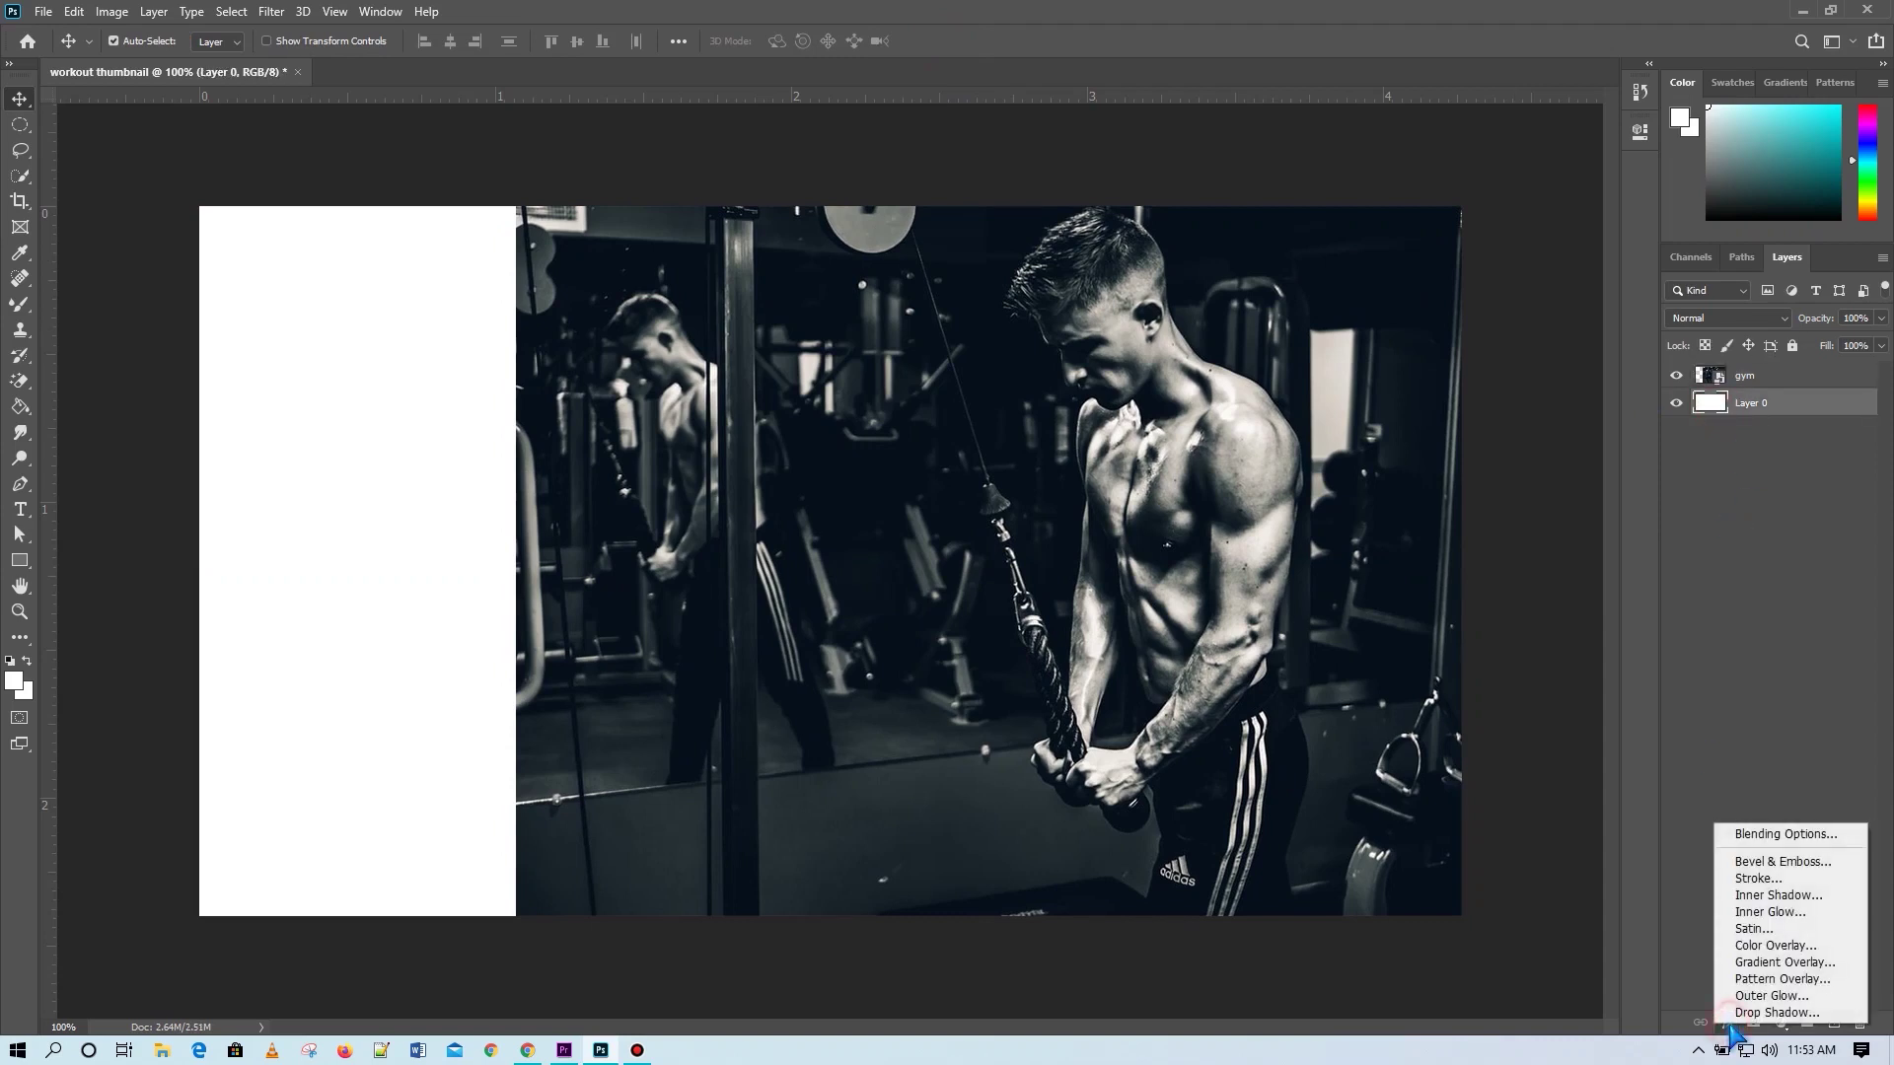
key(Escape)
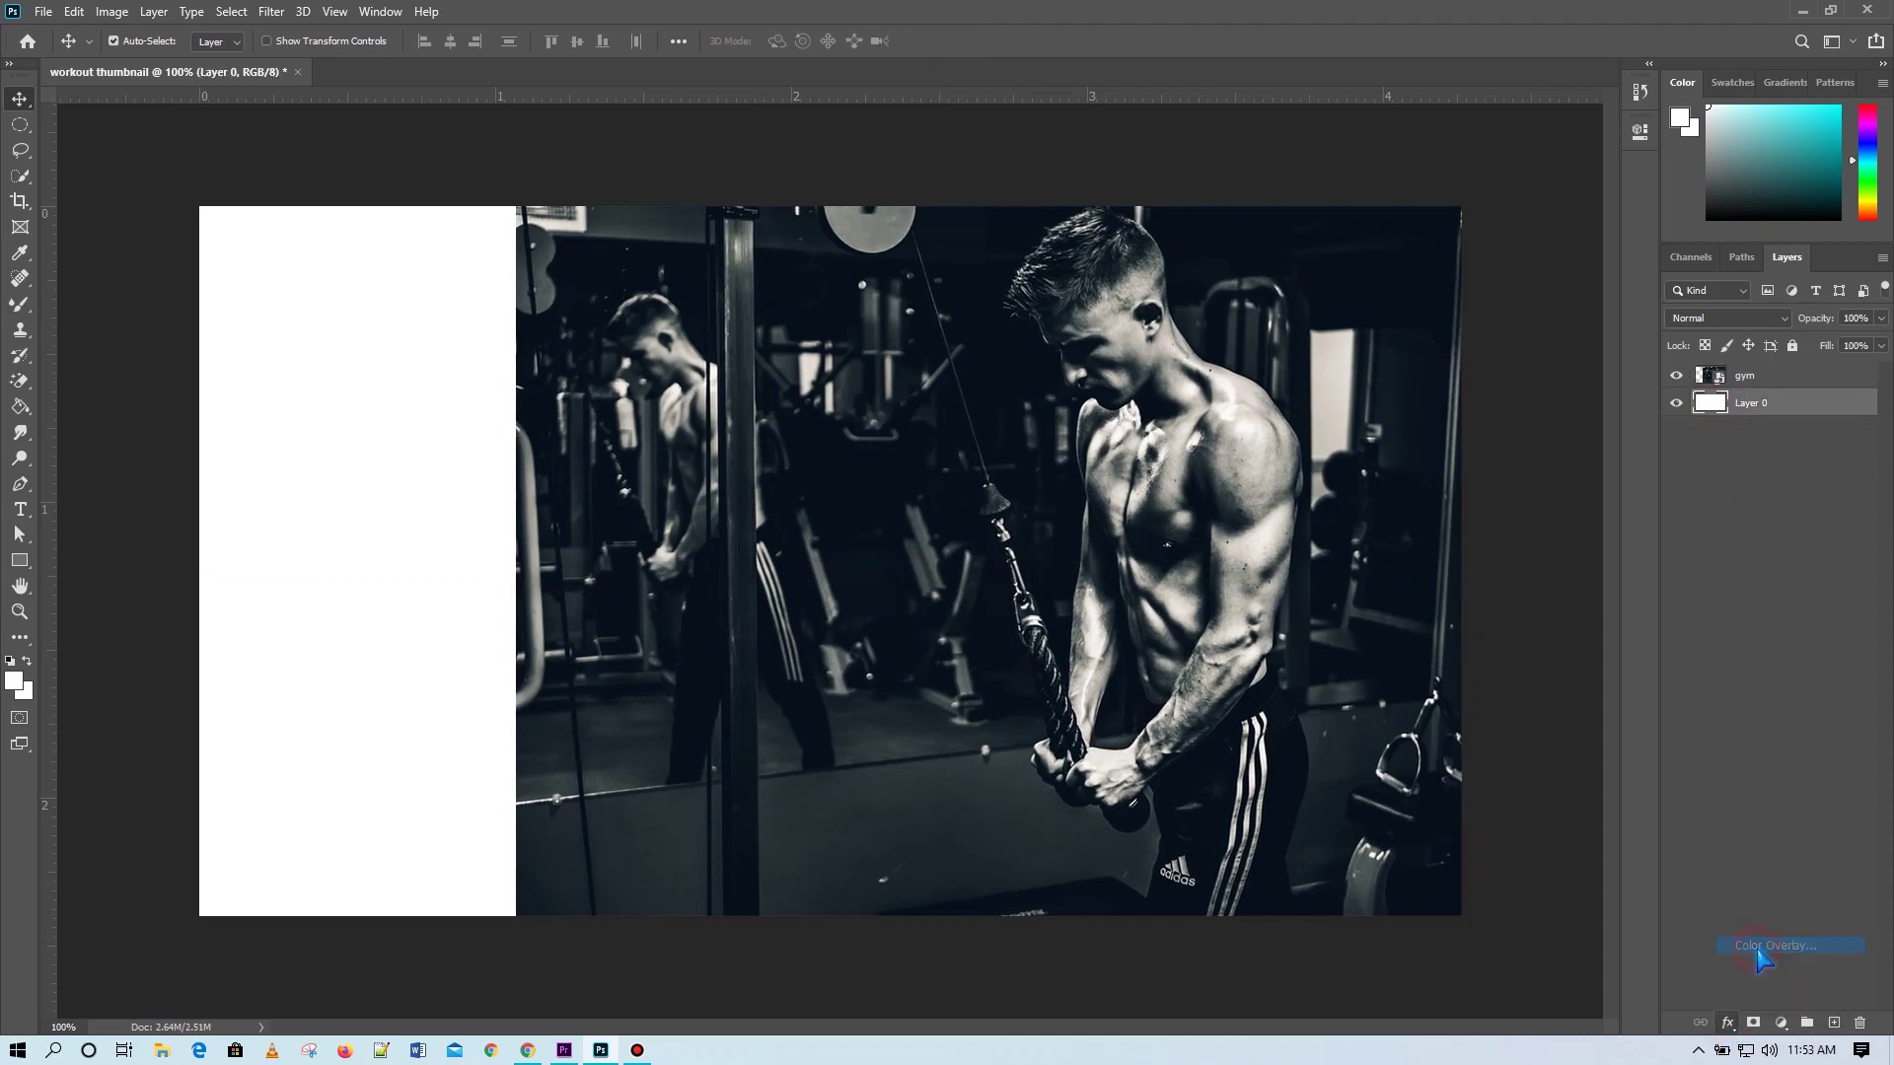
key(h)
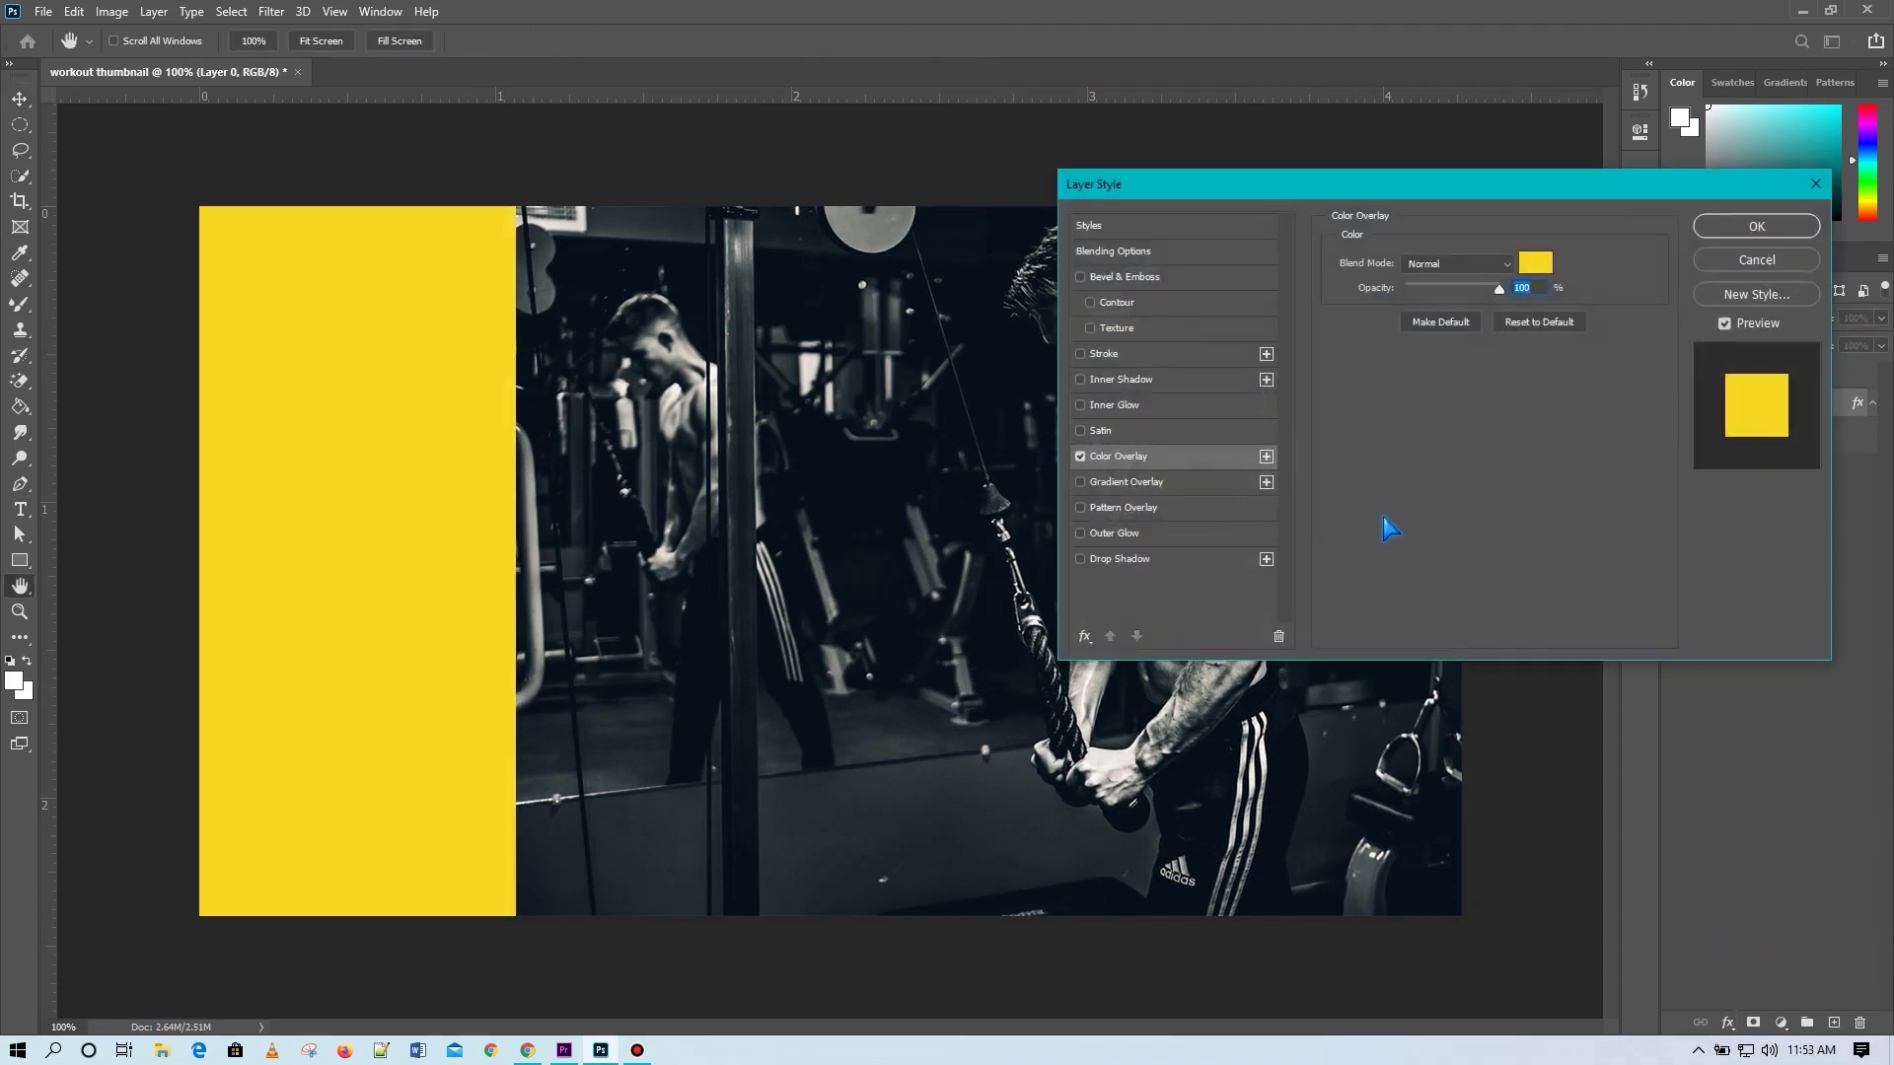
click(1534, 262)
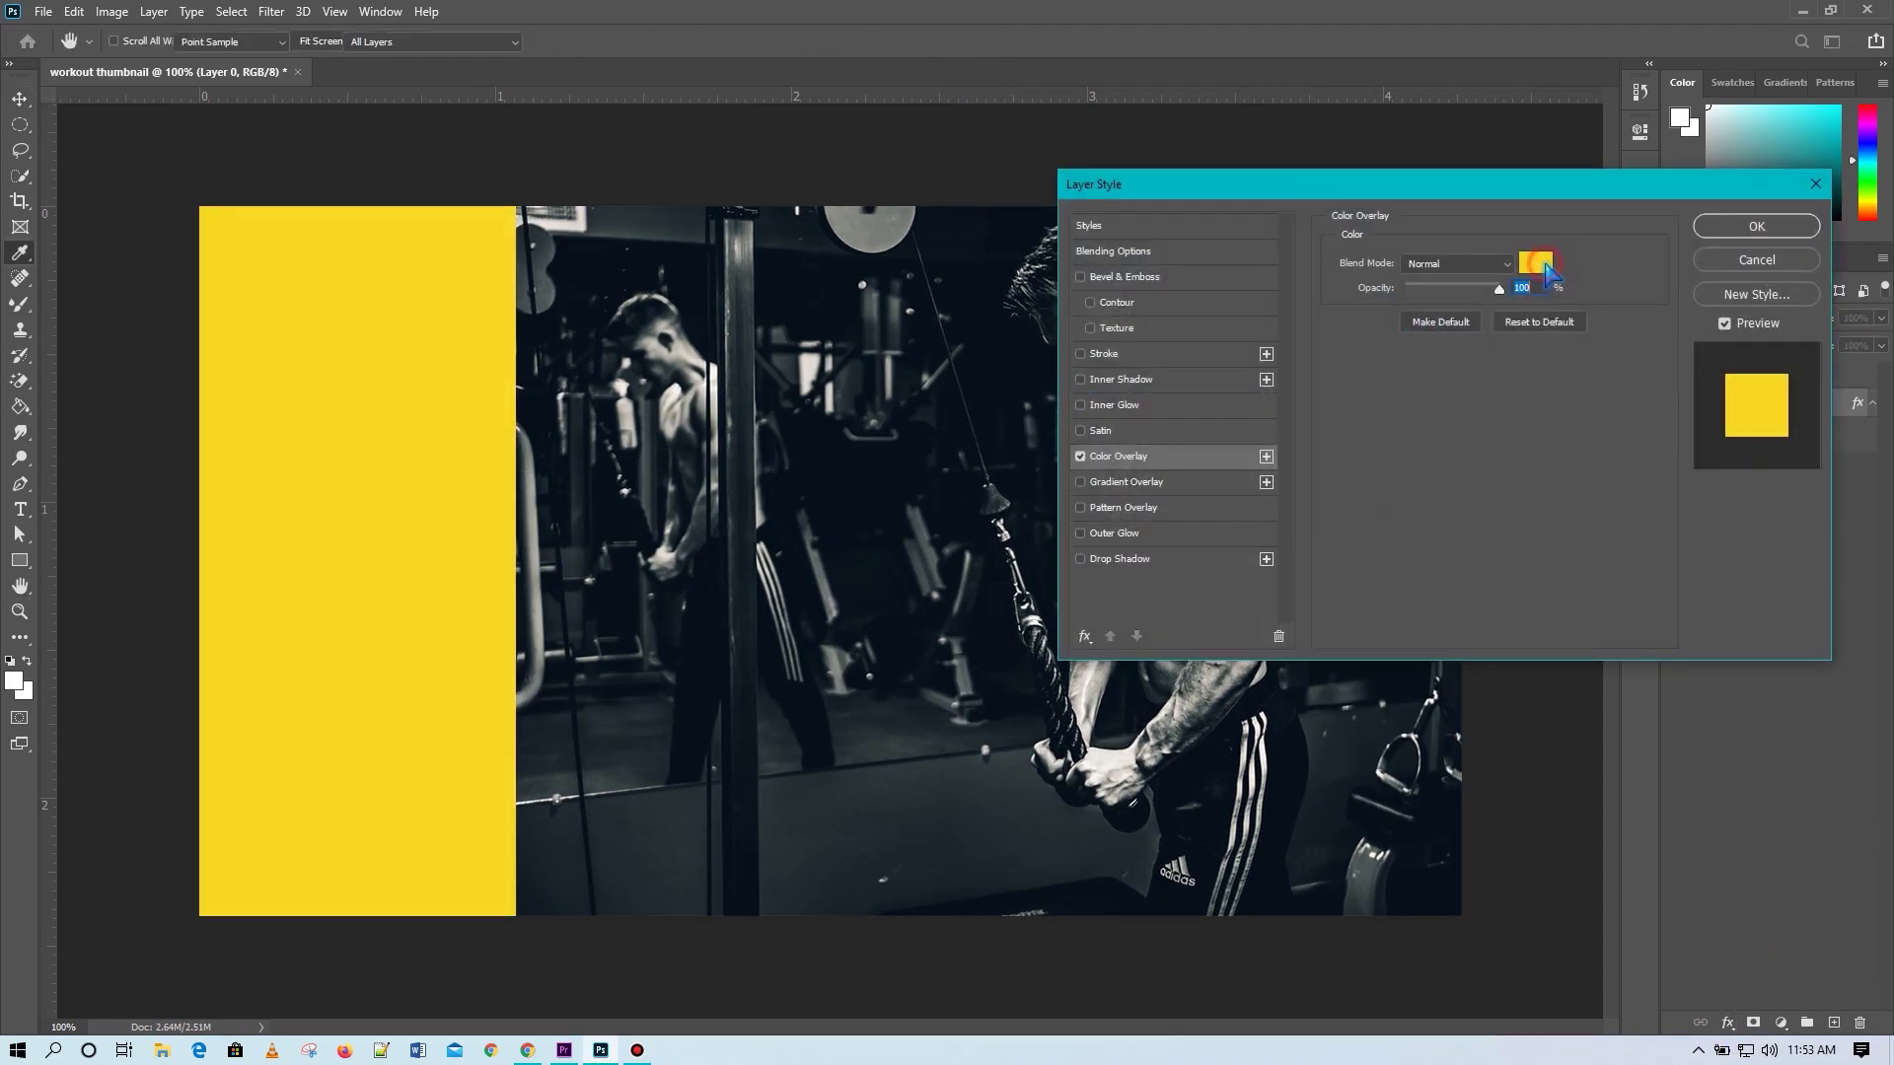
click(619, 265)
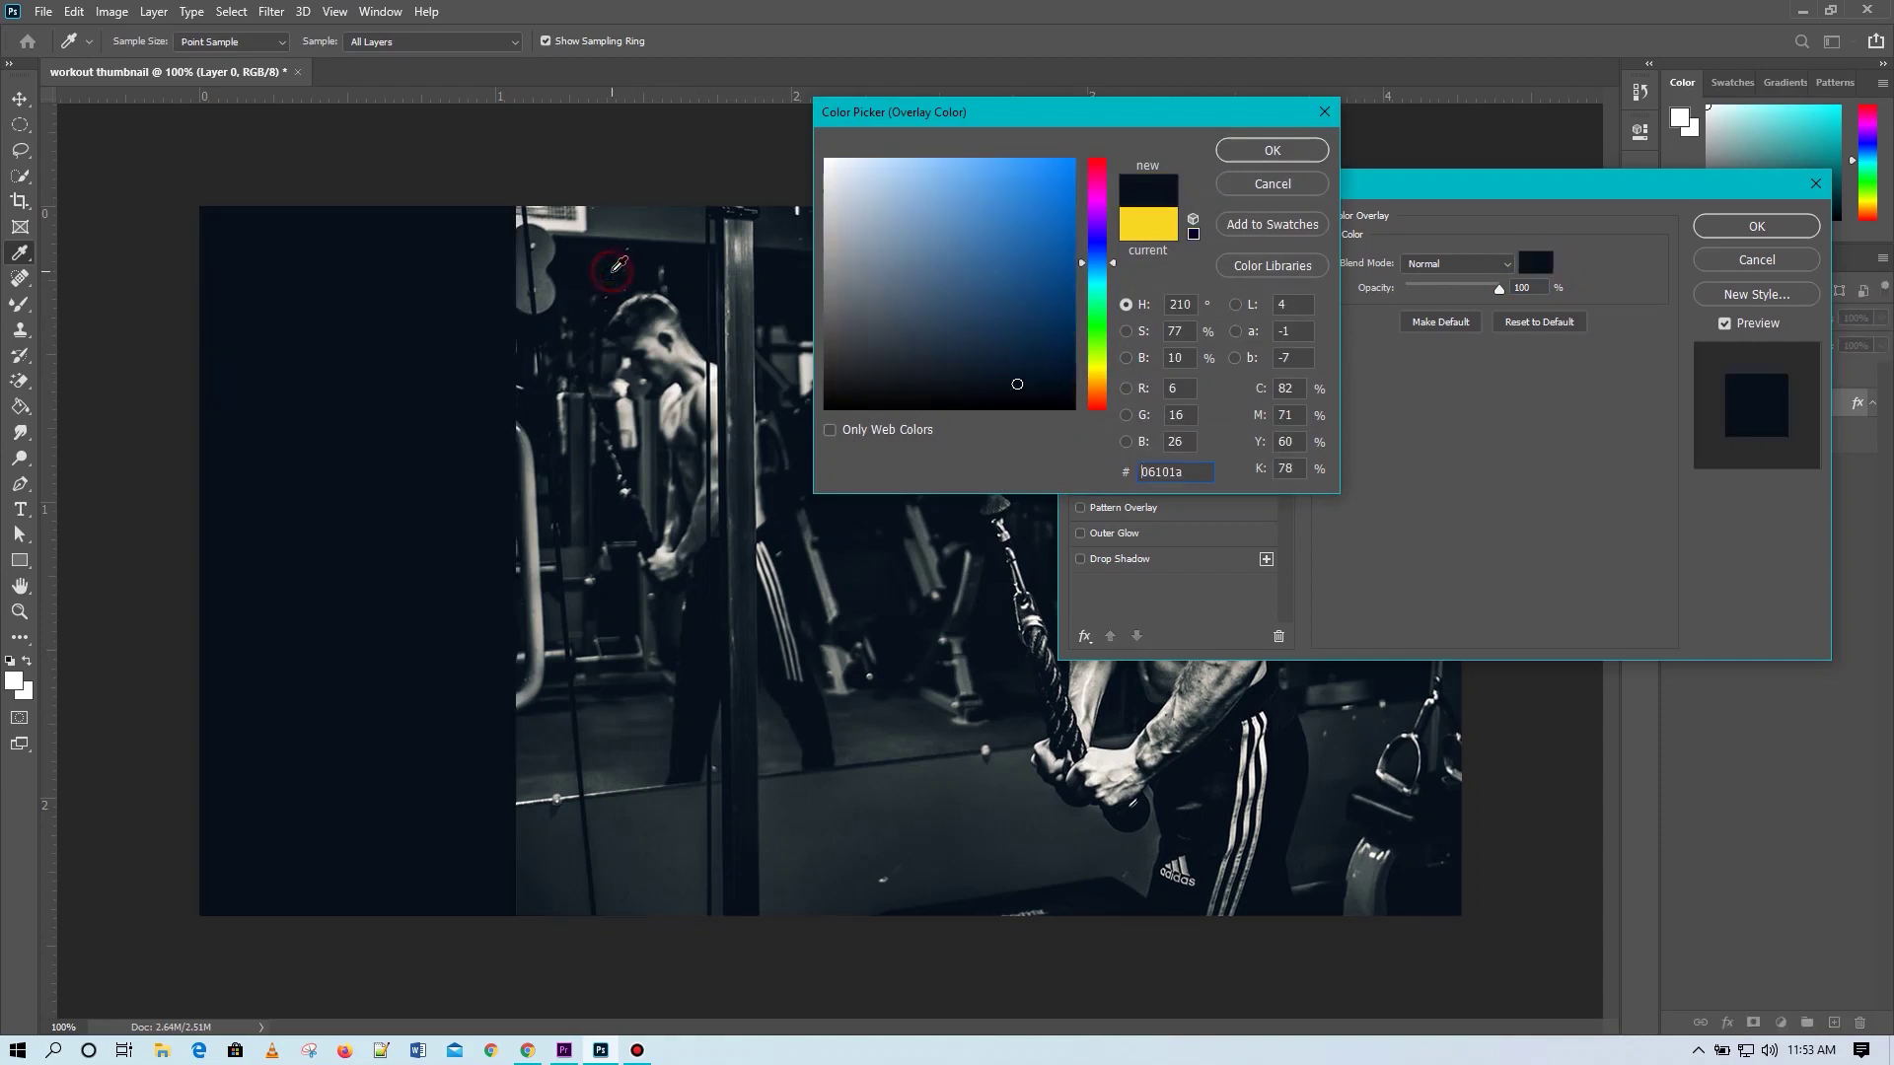
click(1253, 153)
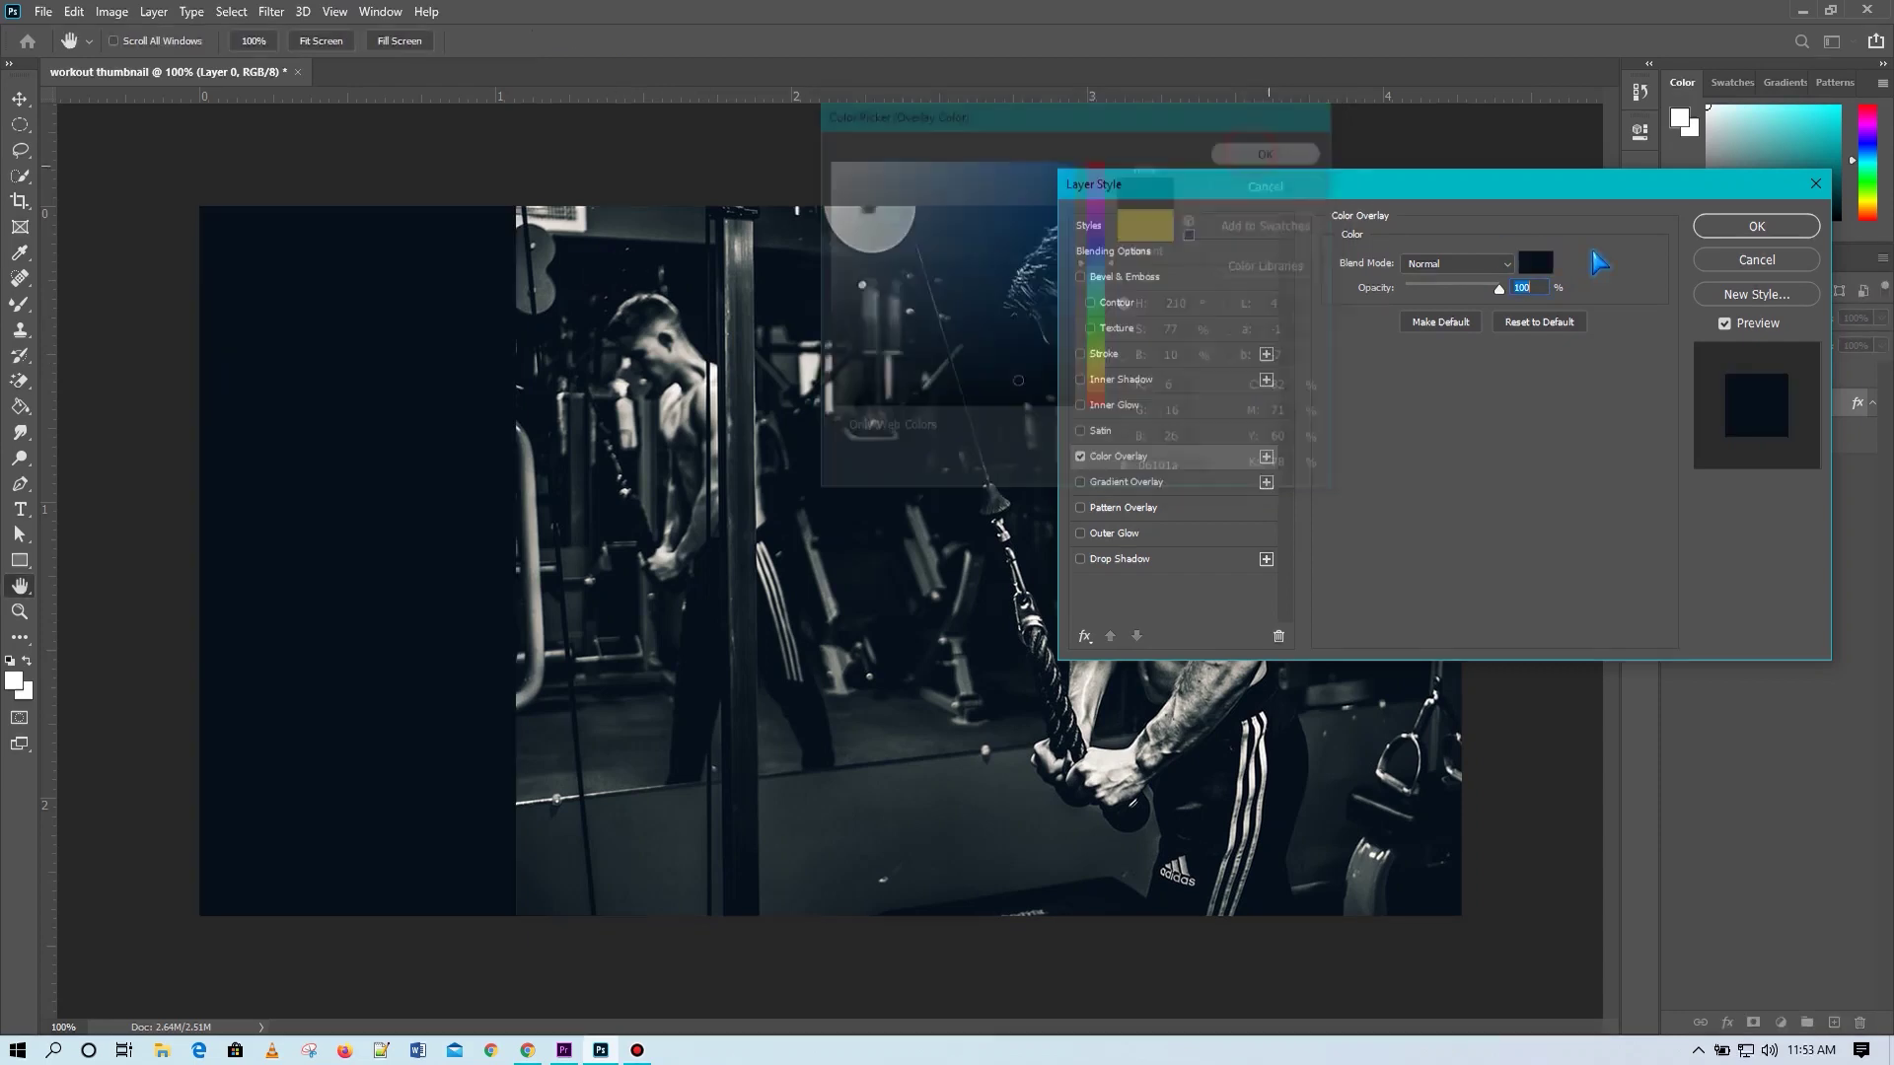
click(1729, 235)
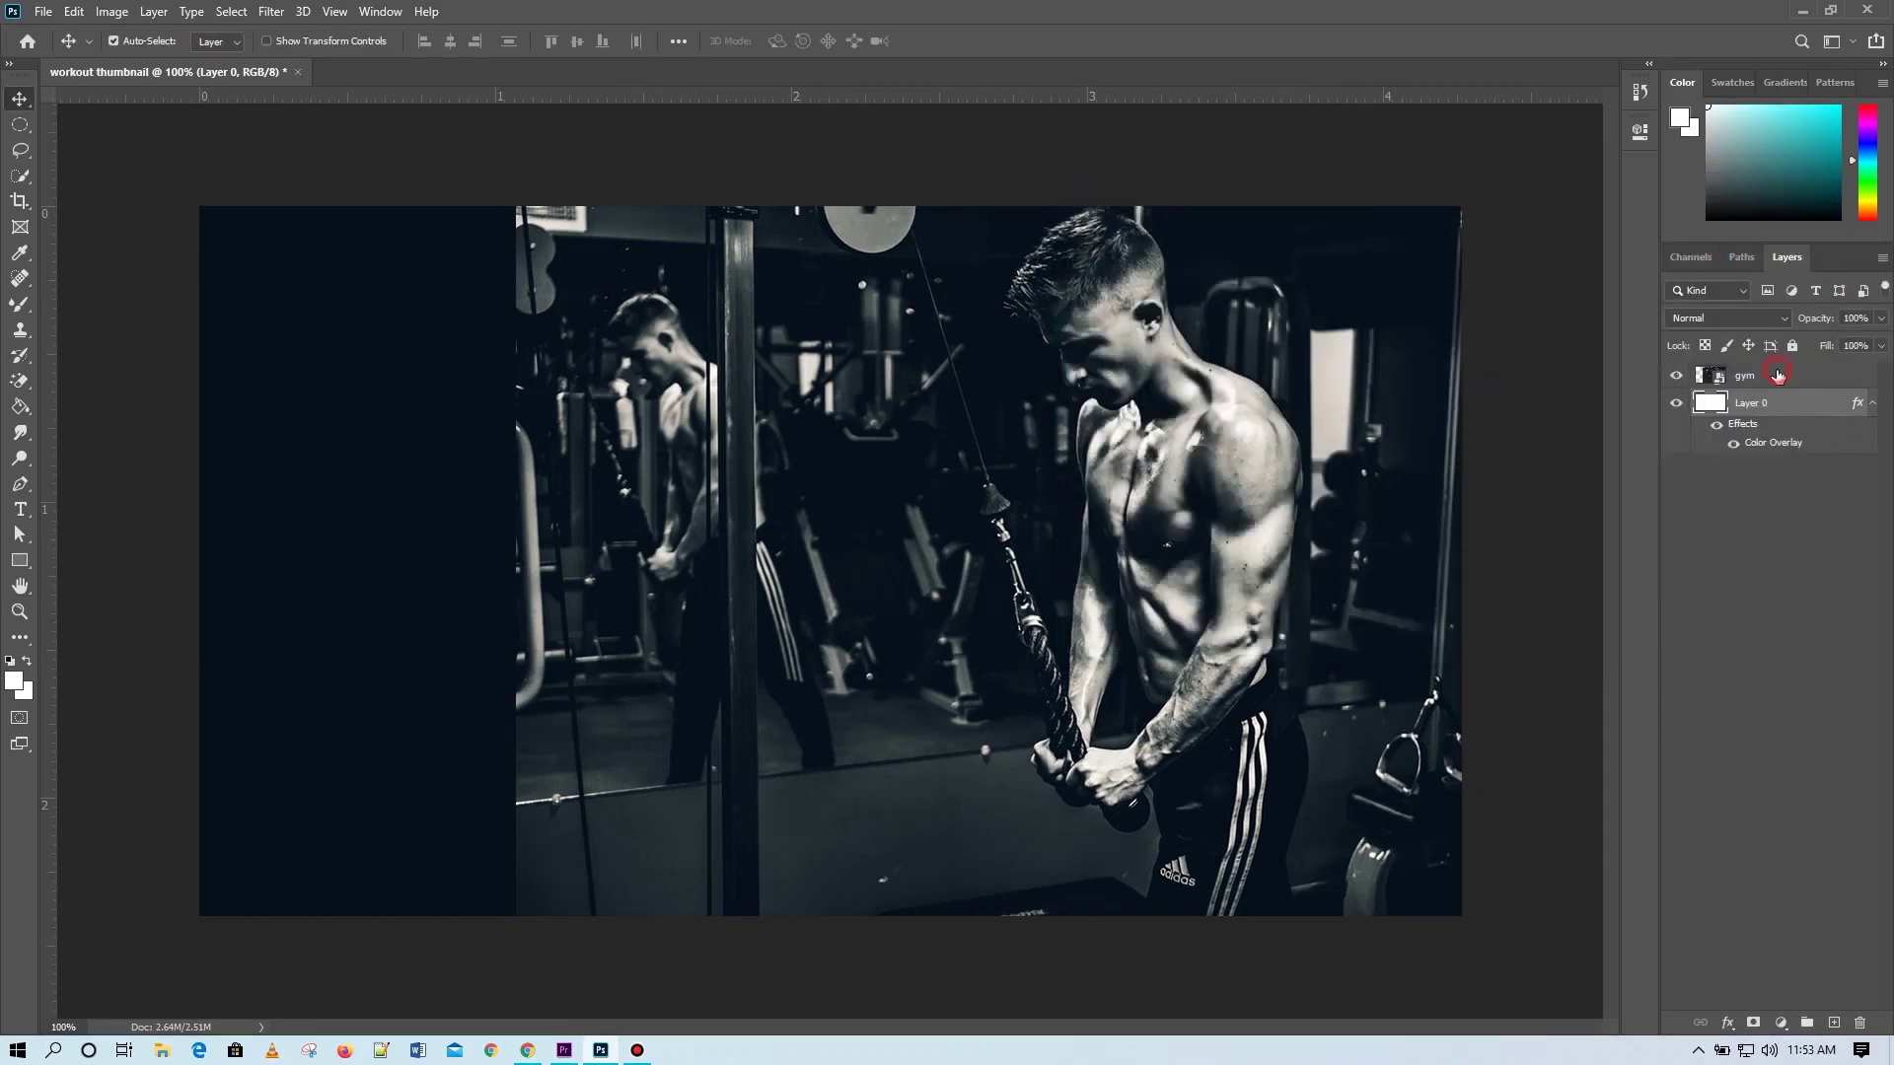
Draw a rectangle of about 335 x 74 px above the gym layer in the canvas's upper-left area and fill it dark blue.
click(1778, 375)
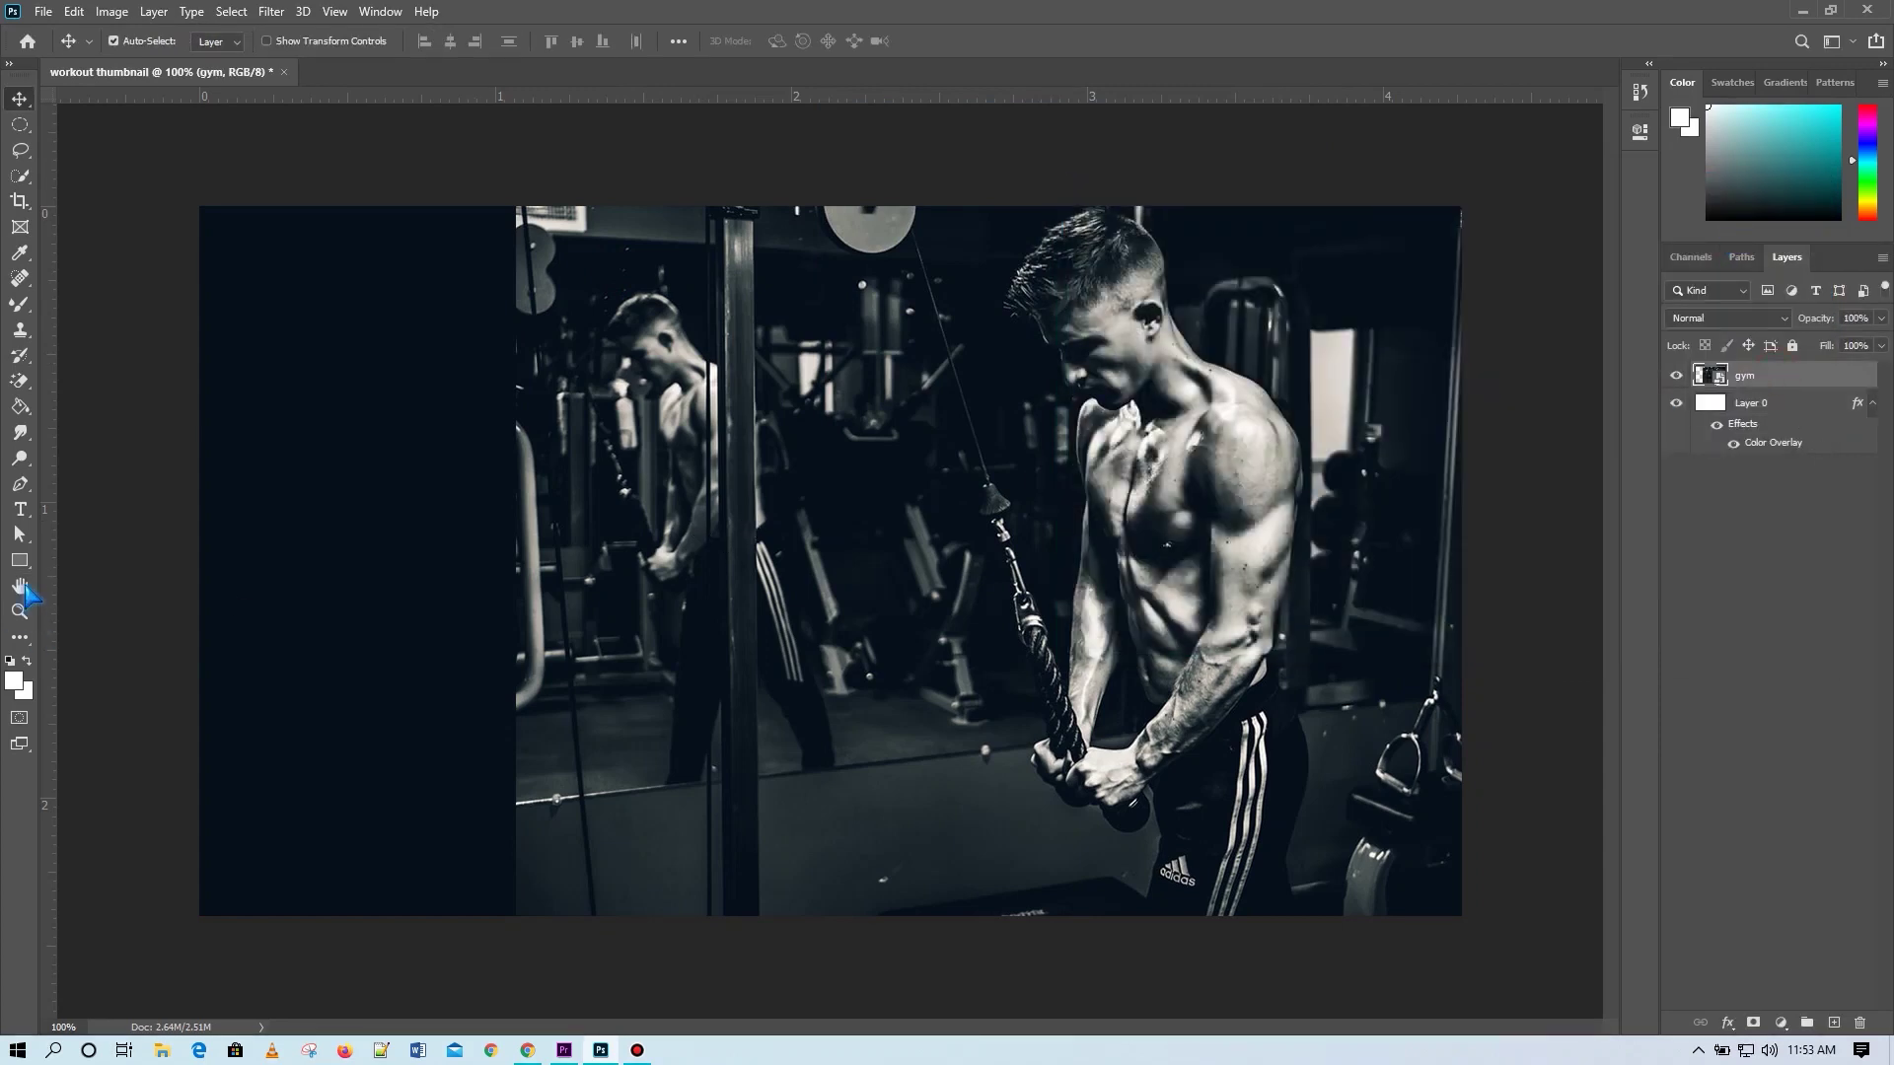
click(20, 561)
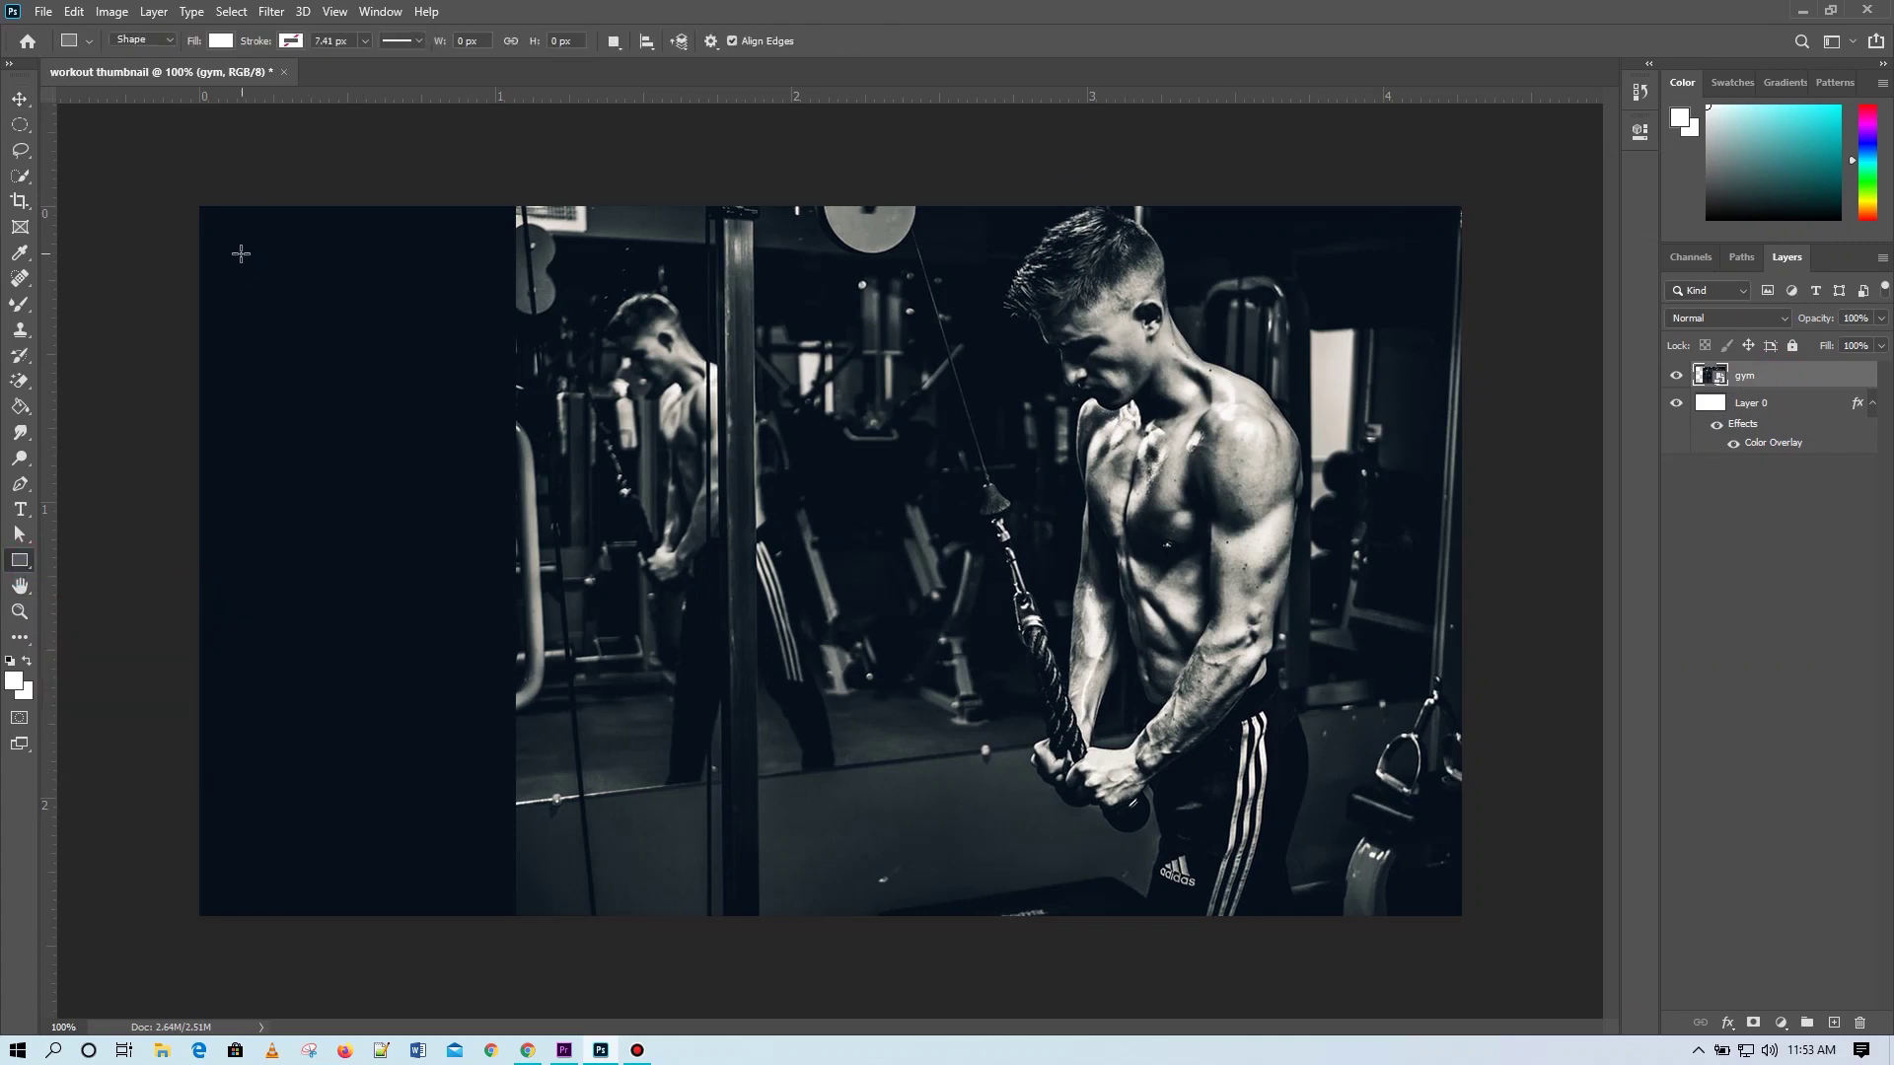
drag(238, 252, 568, 323)
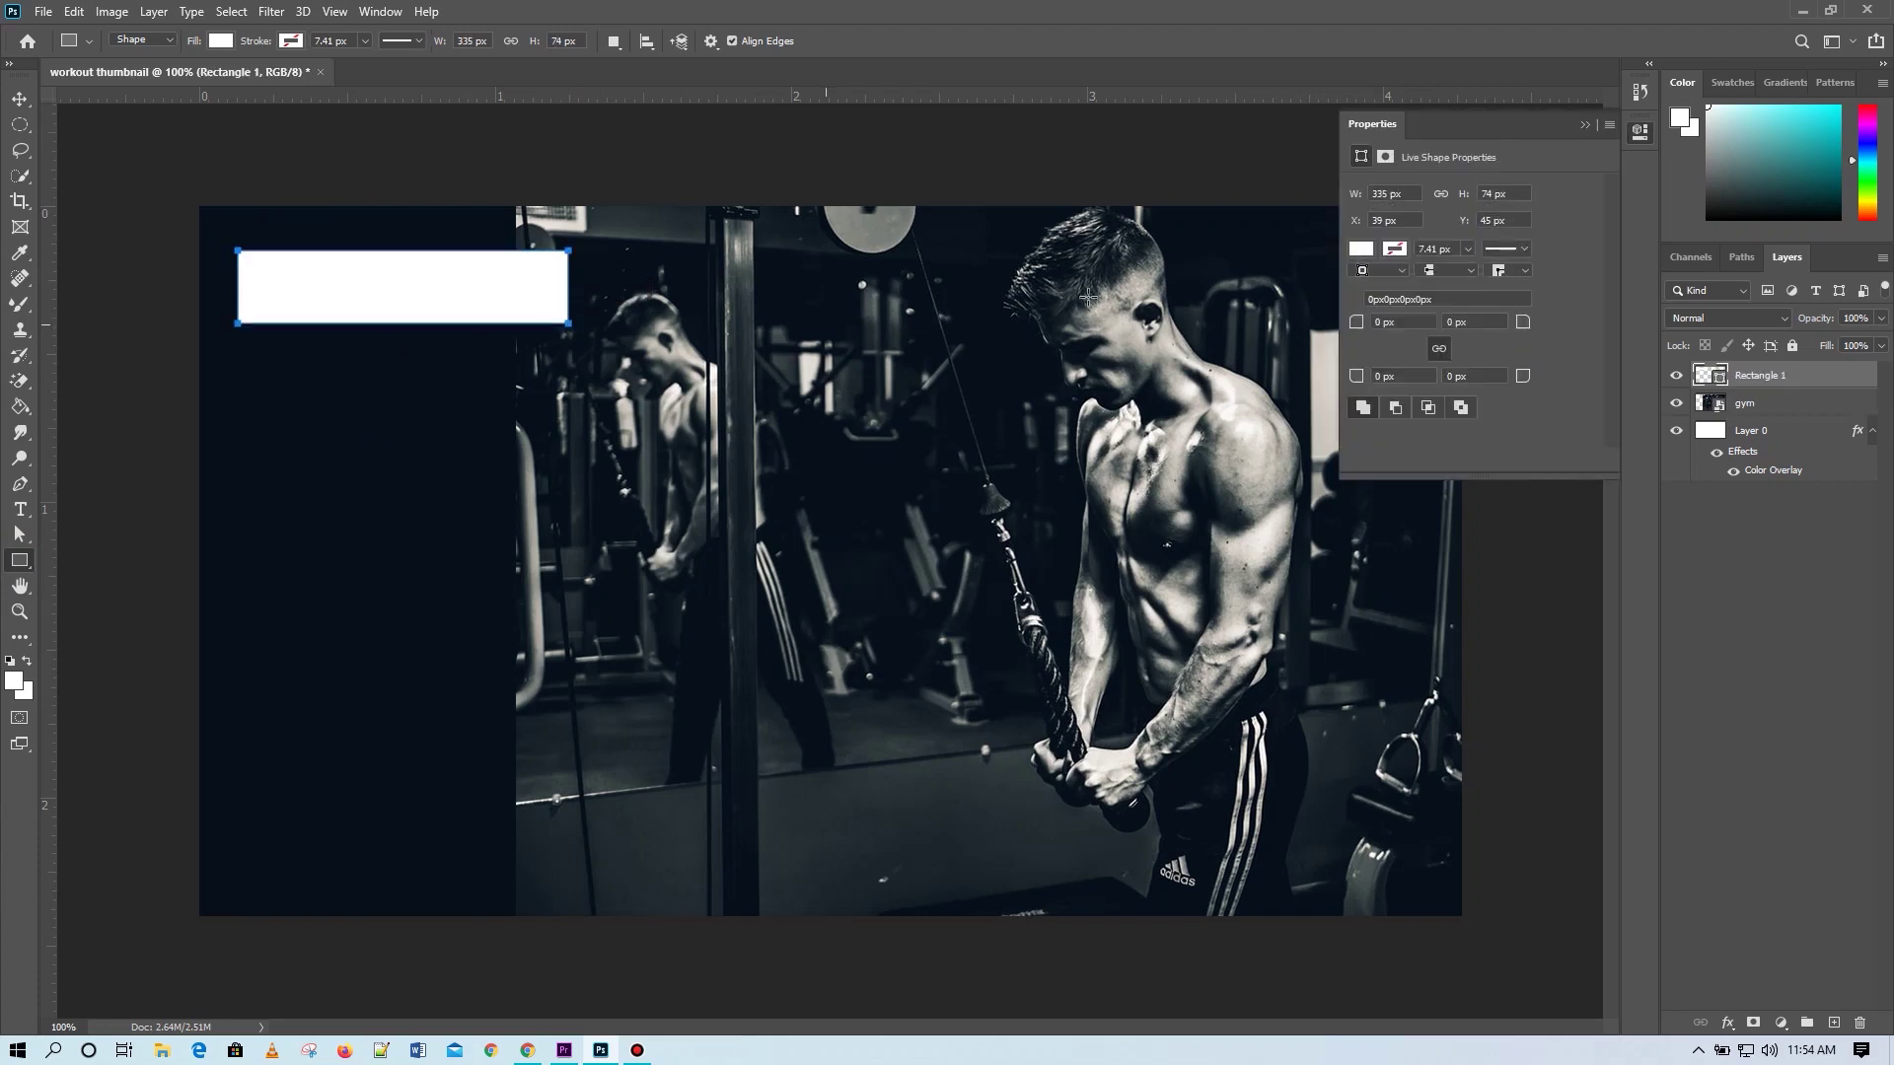
click(1362, 249)
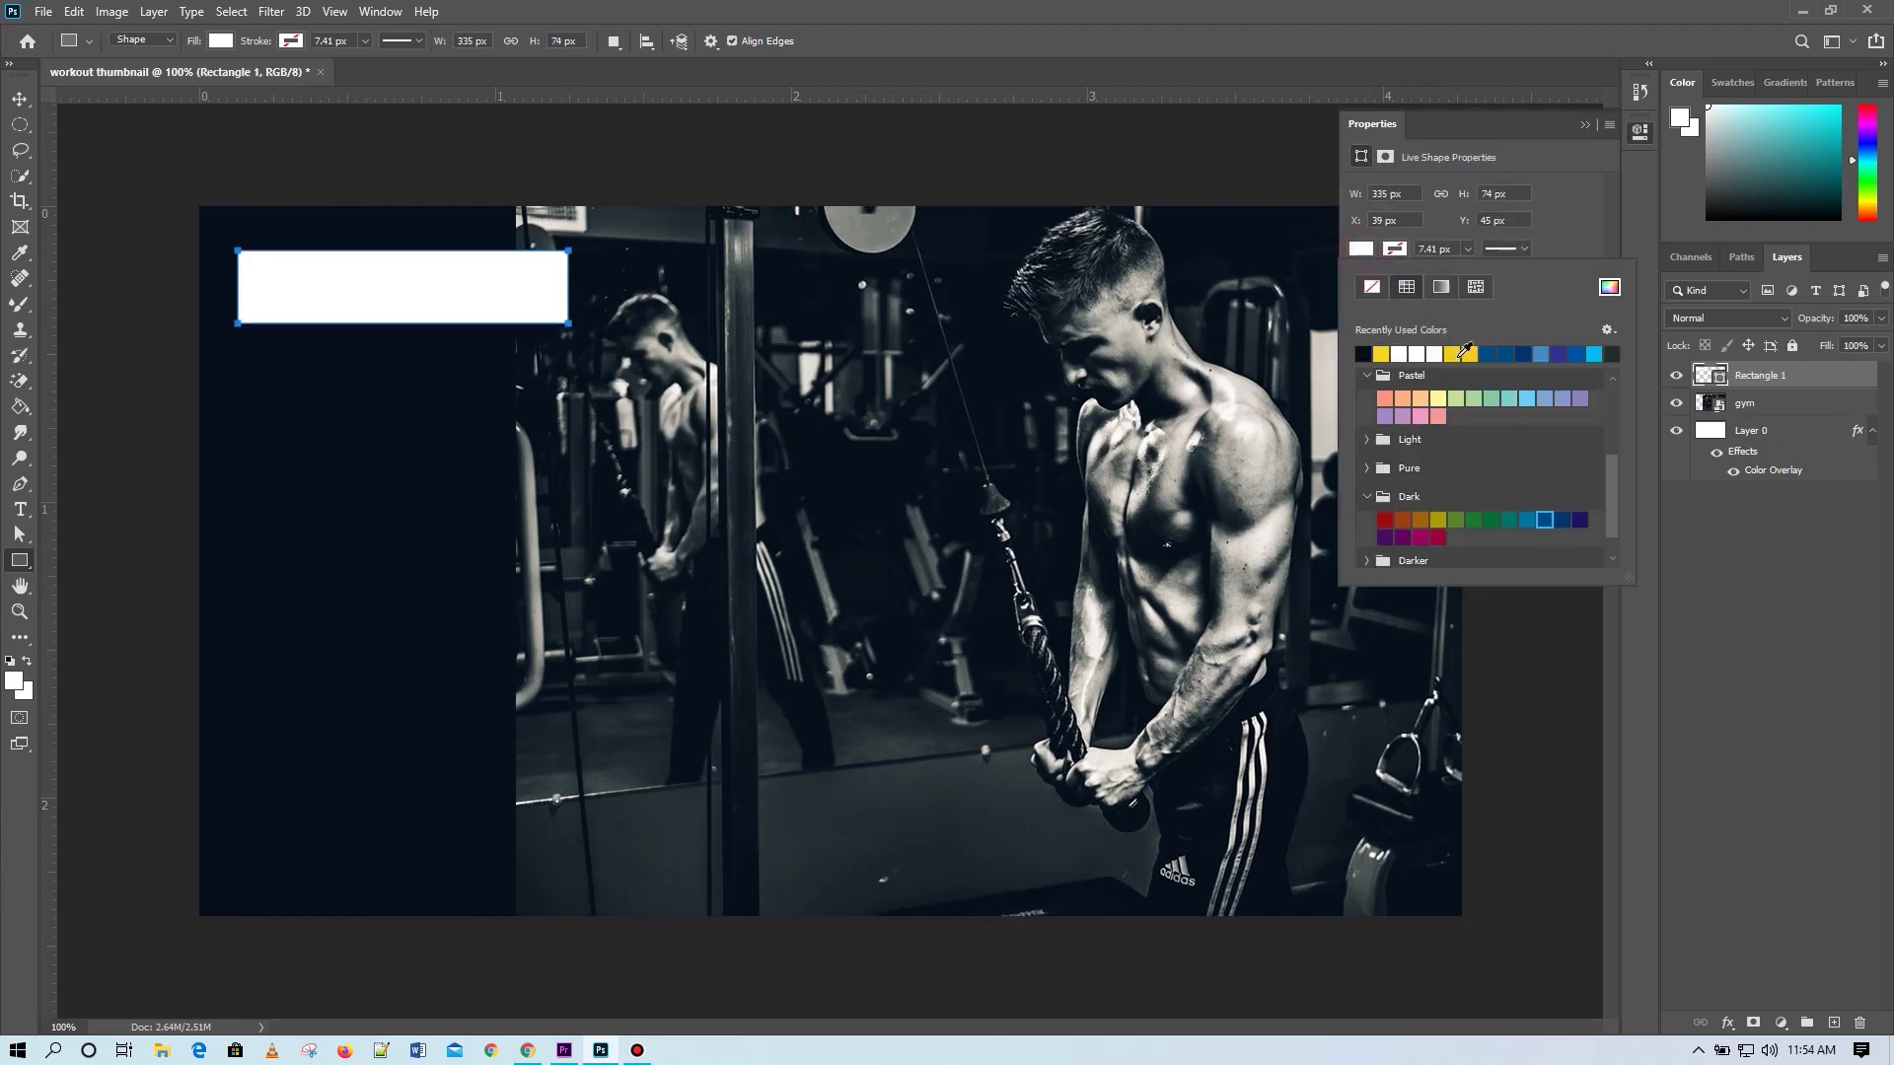
click(1490, 354)
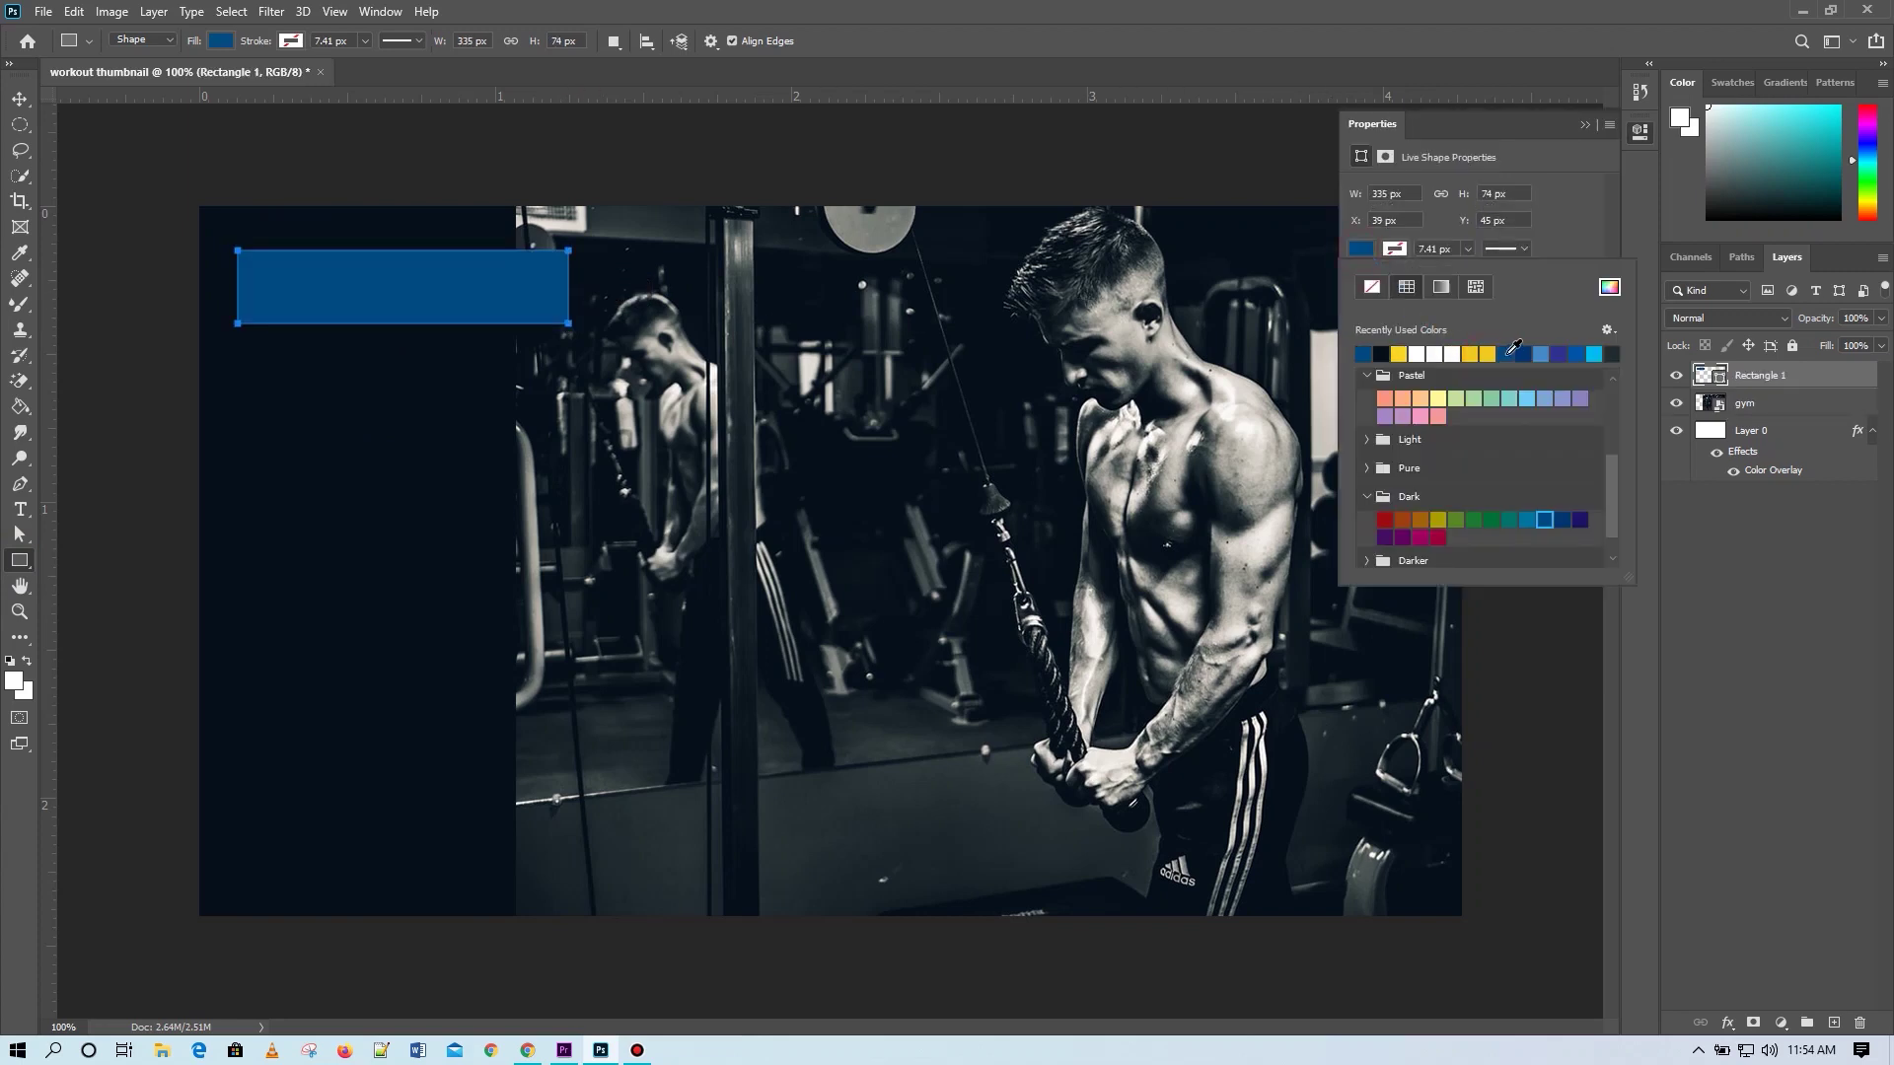
click(1527, 353)
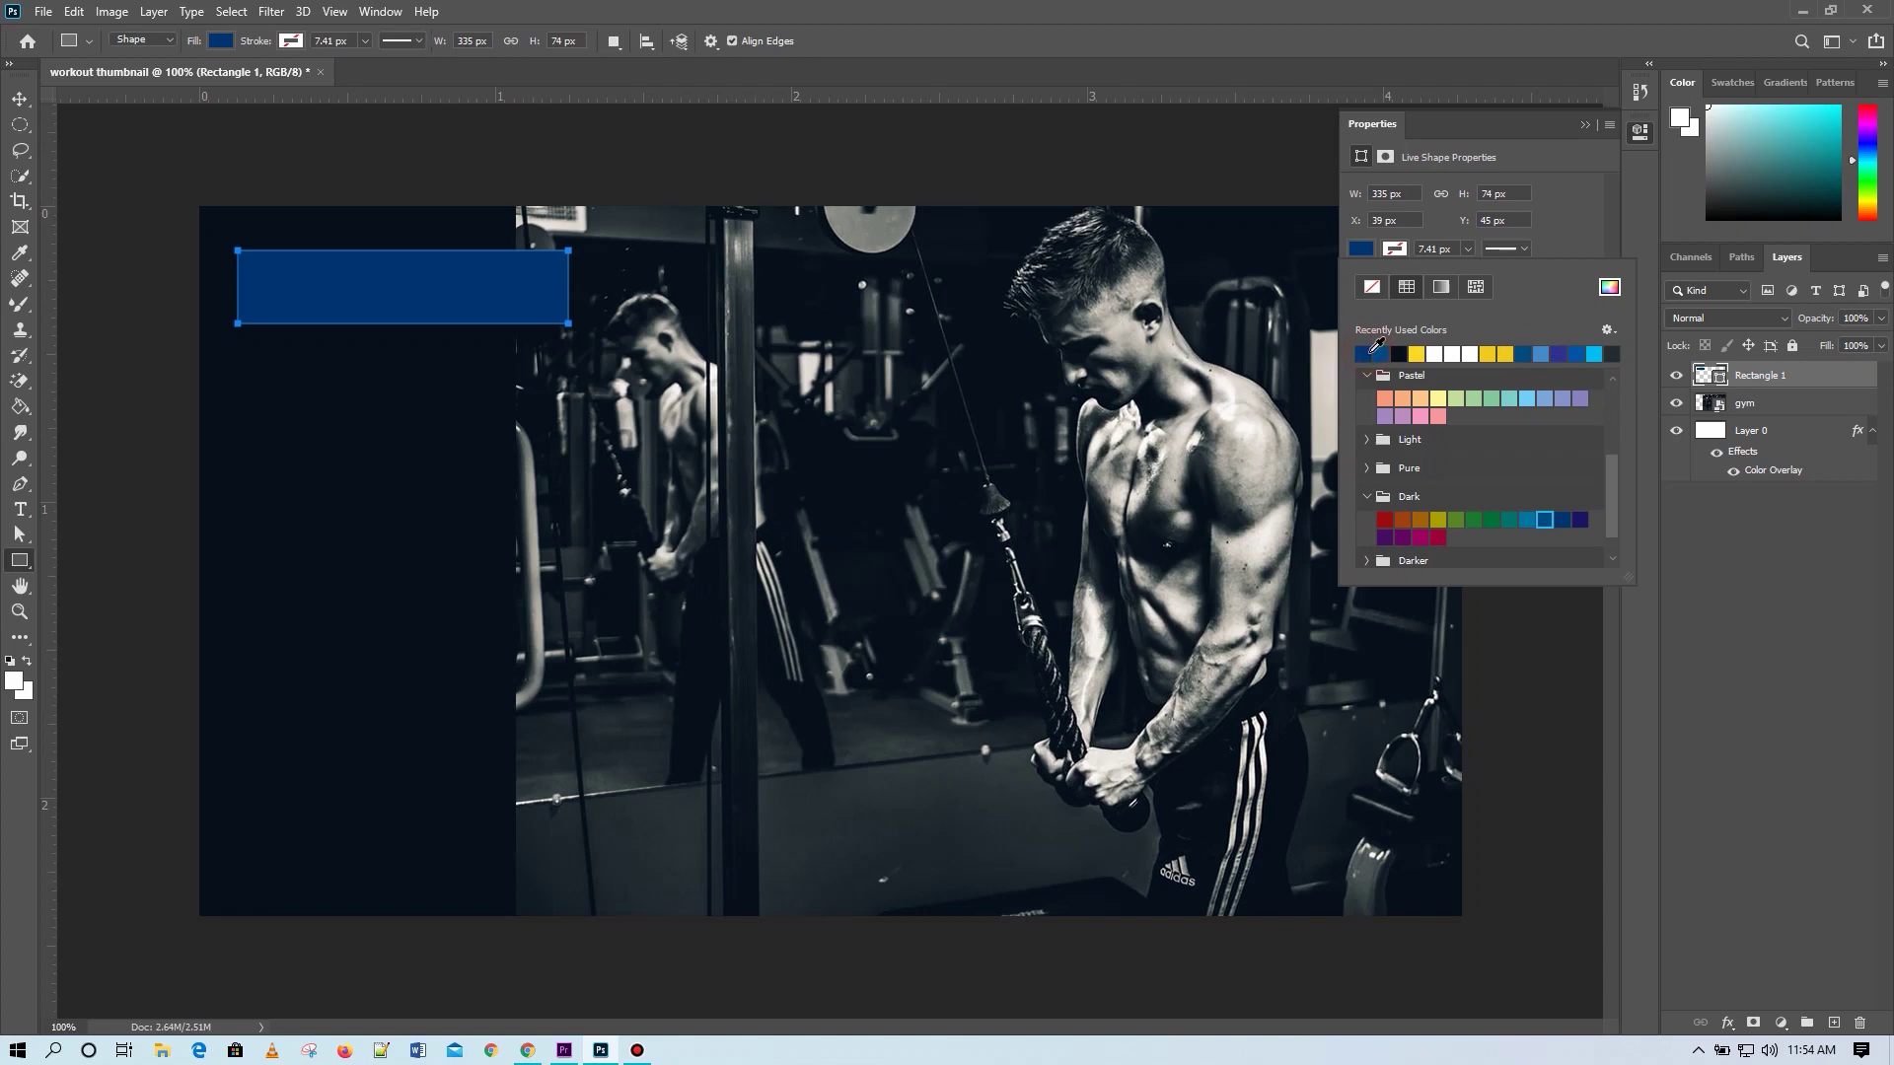
click(1585, 125)
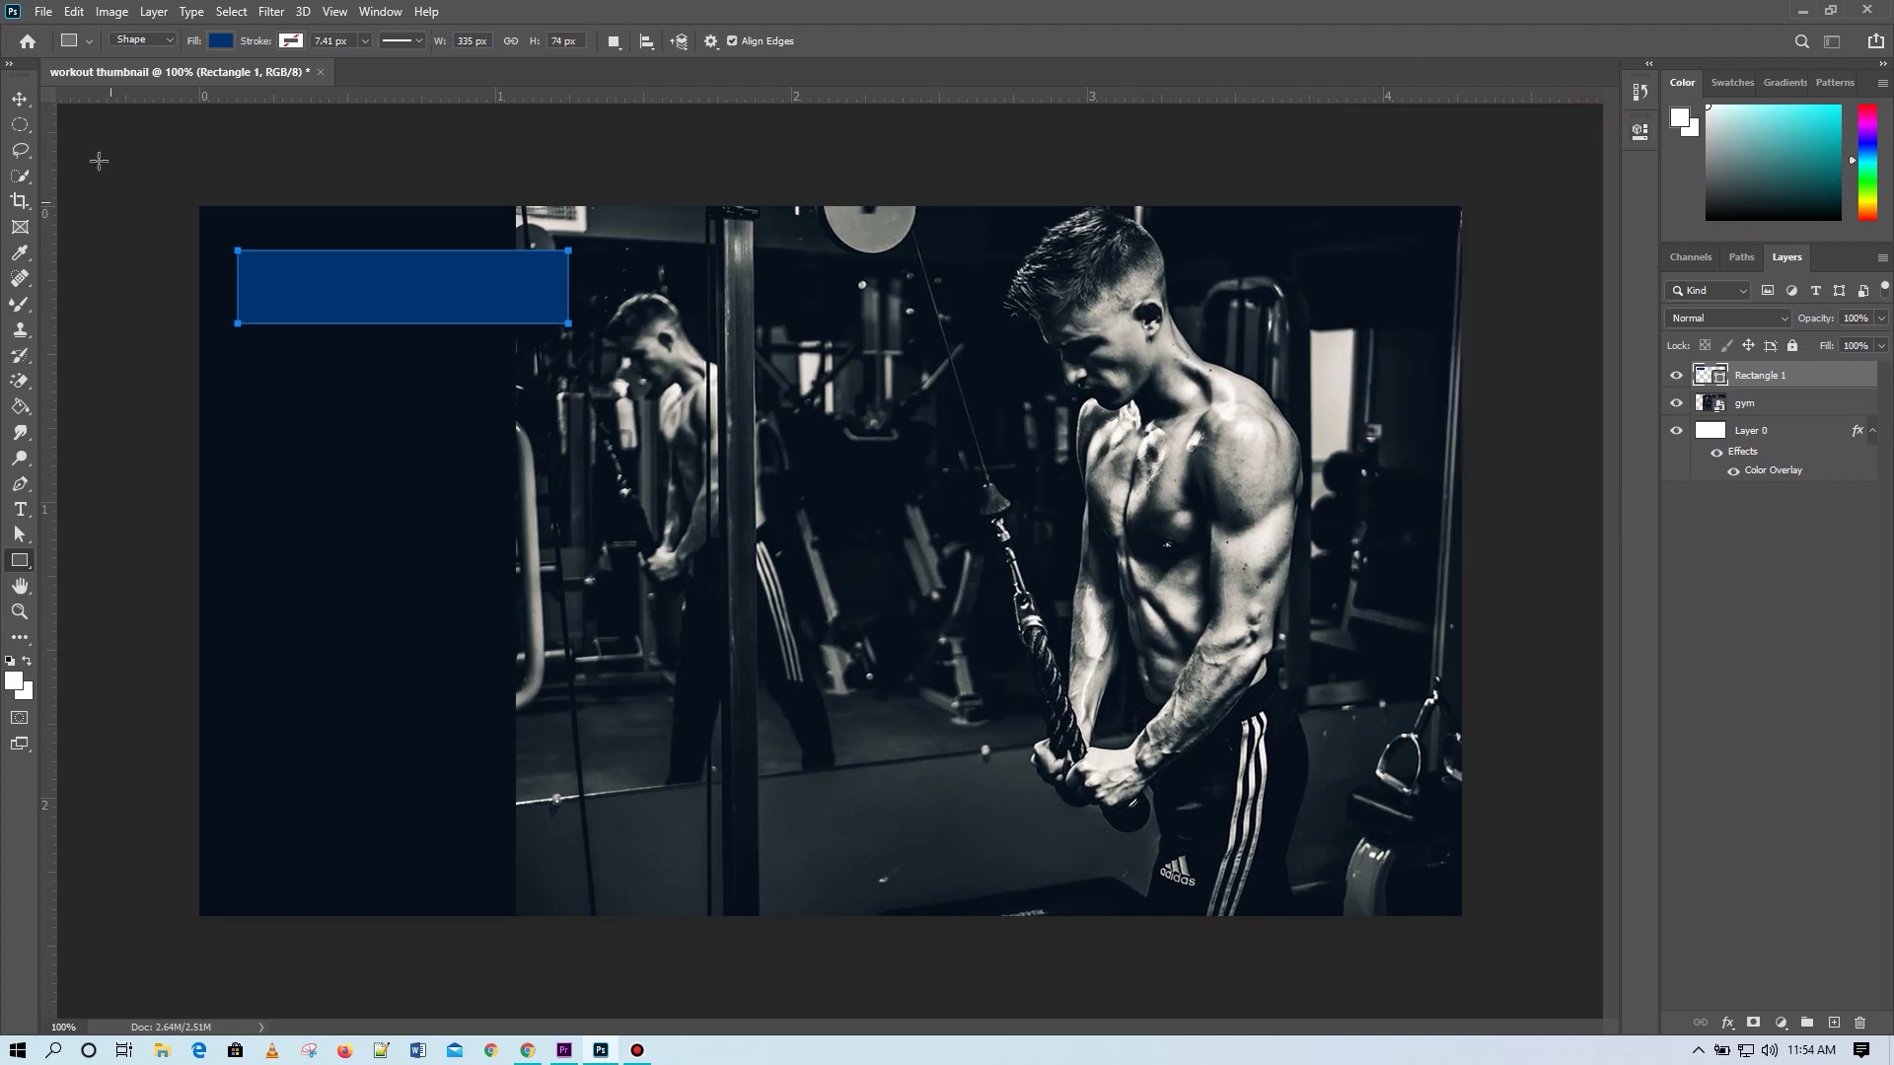
Draw a second rectangle of about 338 x 148 px below the first one and give it the same dark blue fill.
click(18, 101)
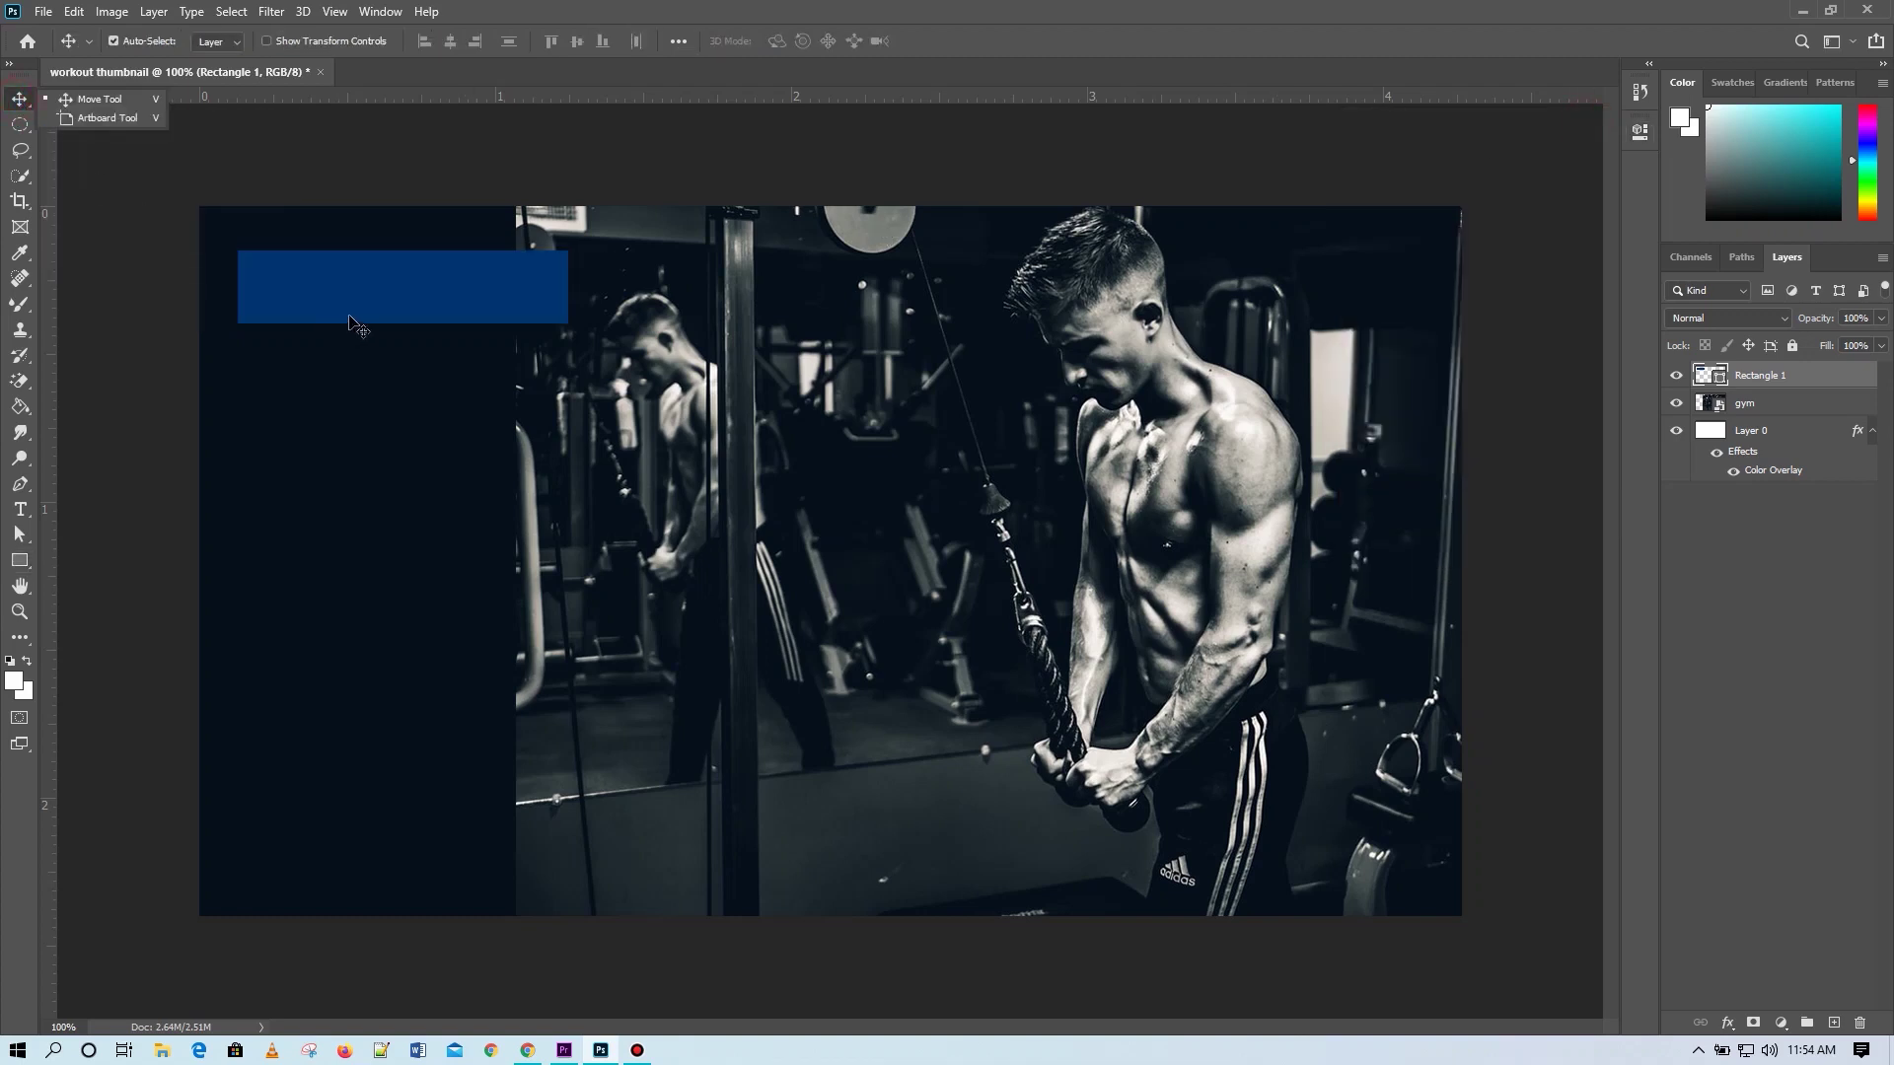
click(19, 559)
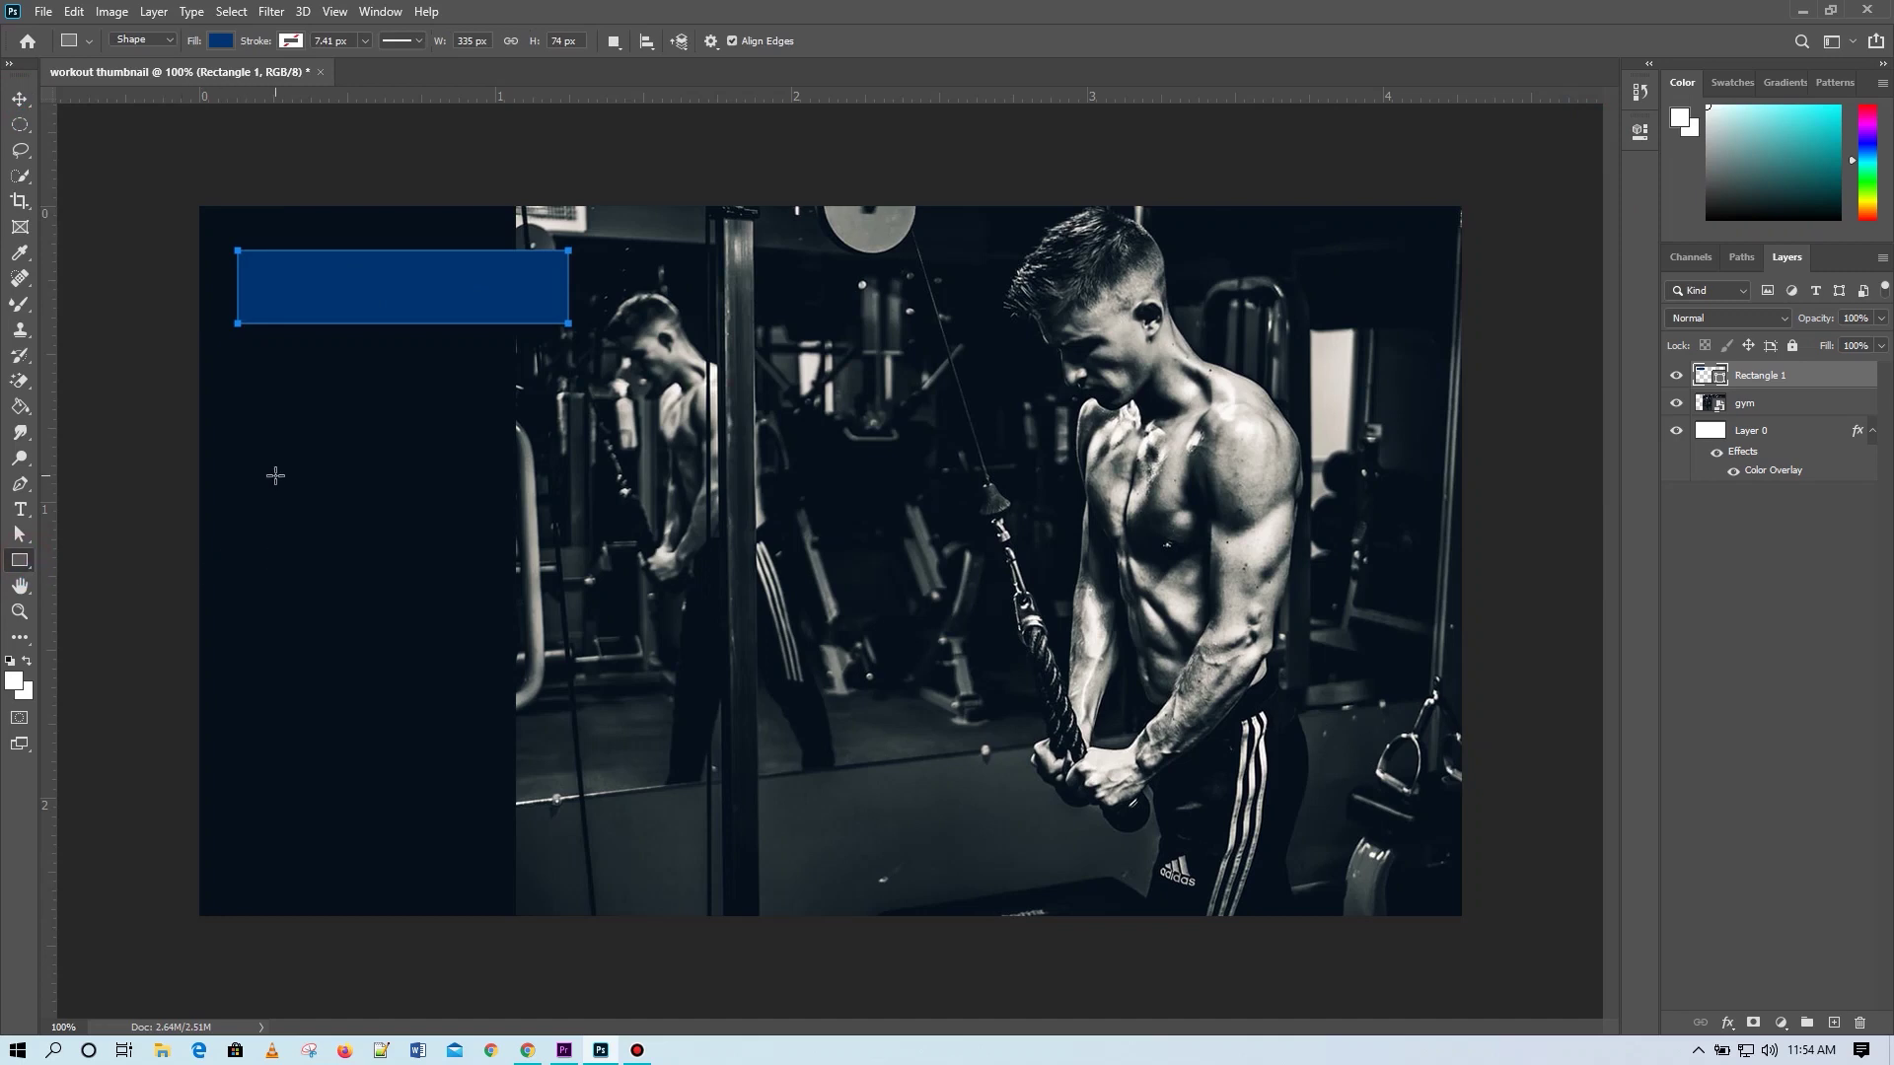
drag(247, 458, 580, 605)
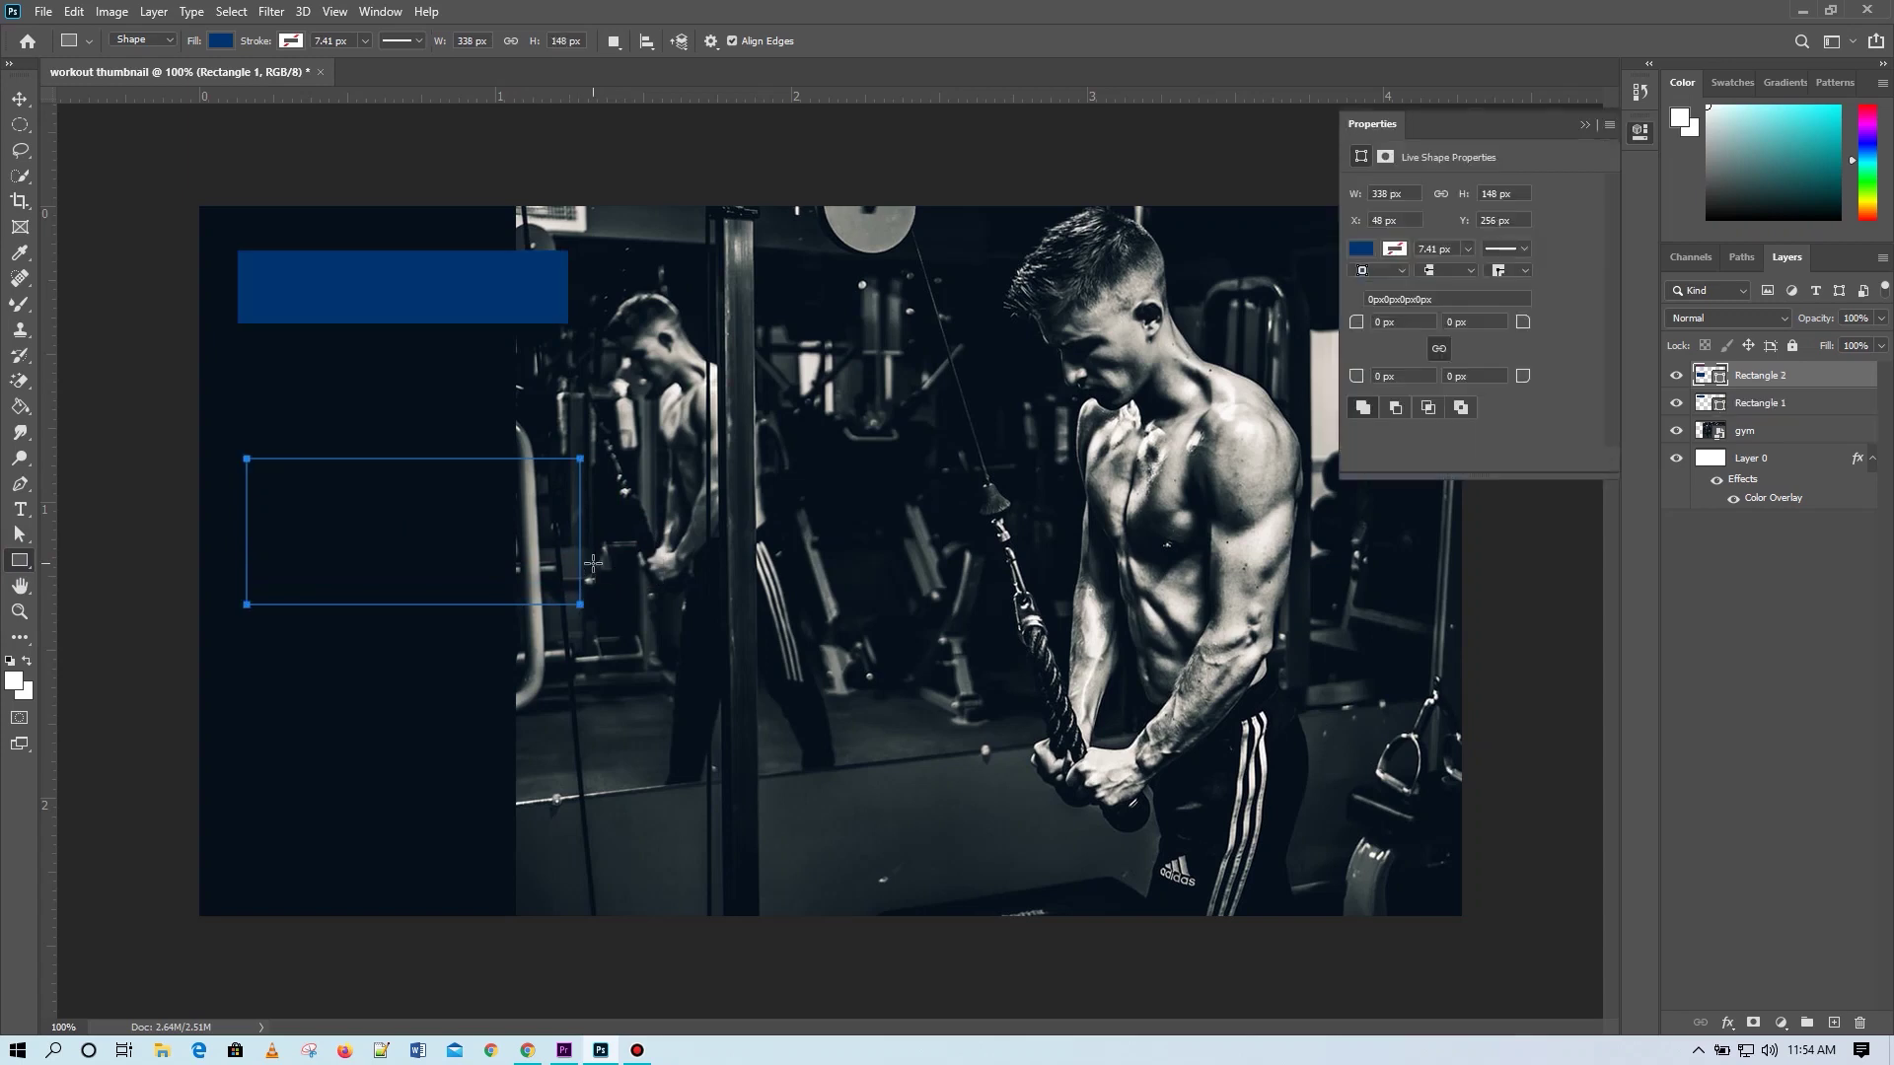
click(1362, 248)
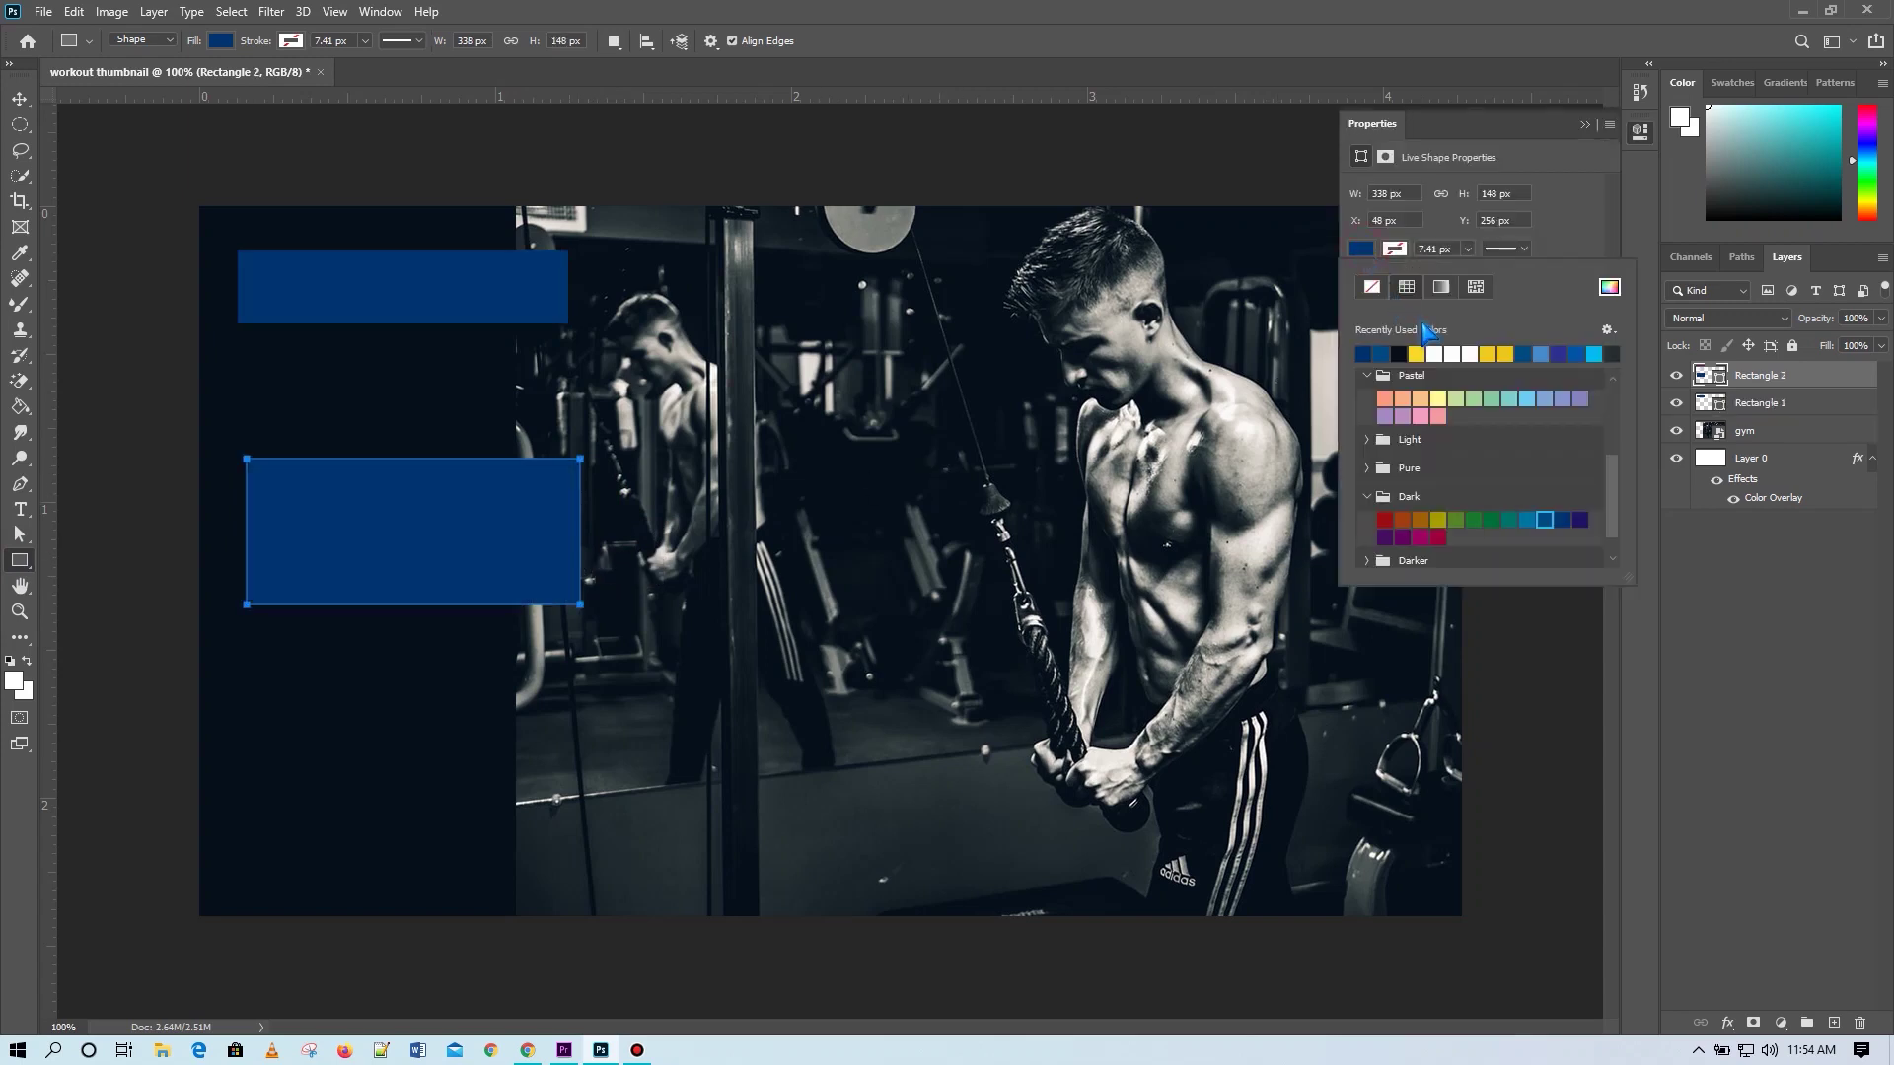
click(1384, 352)
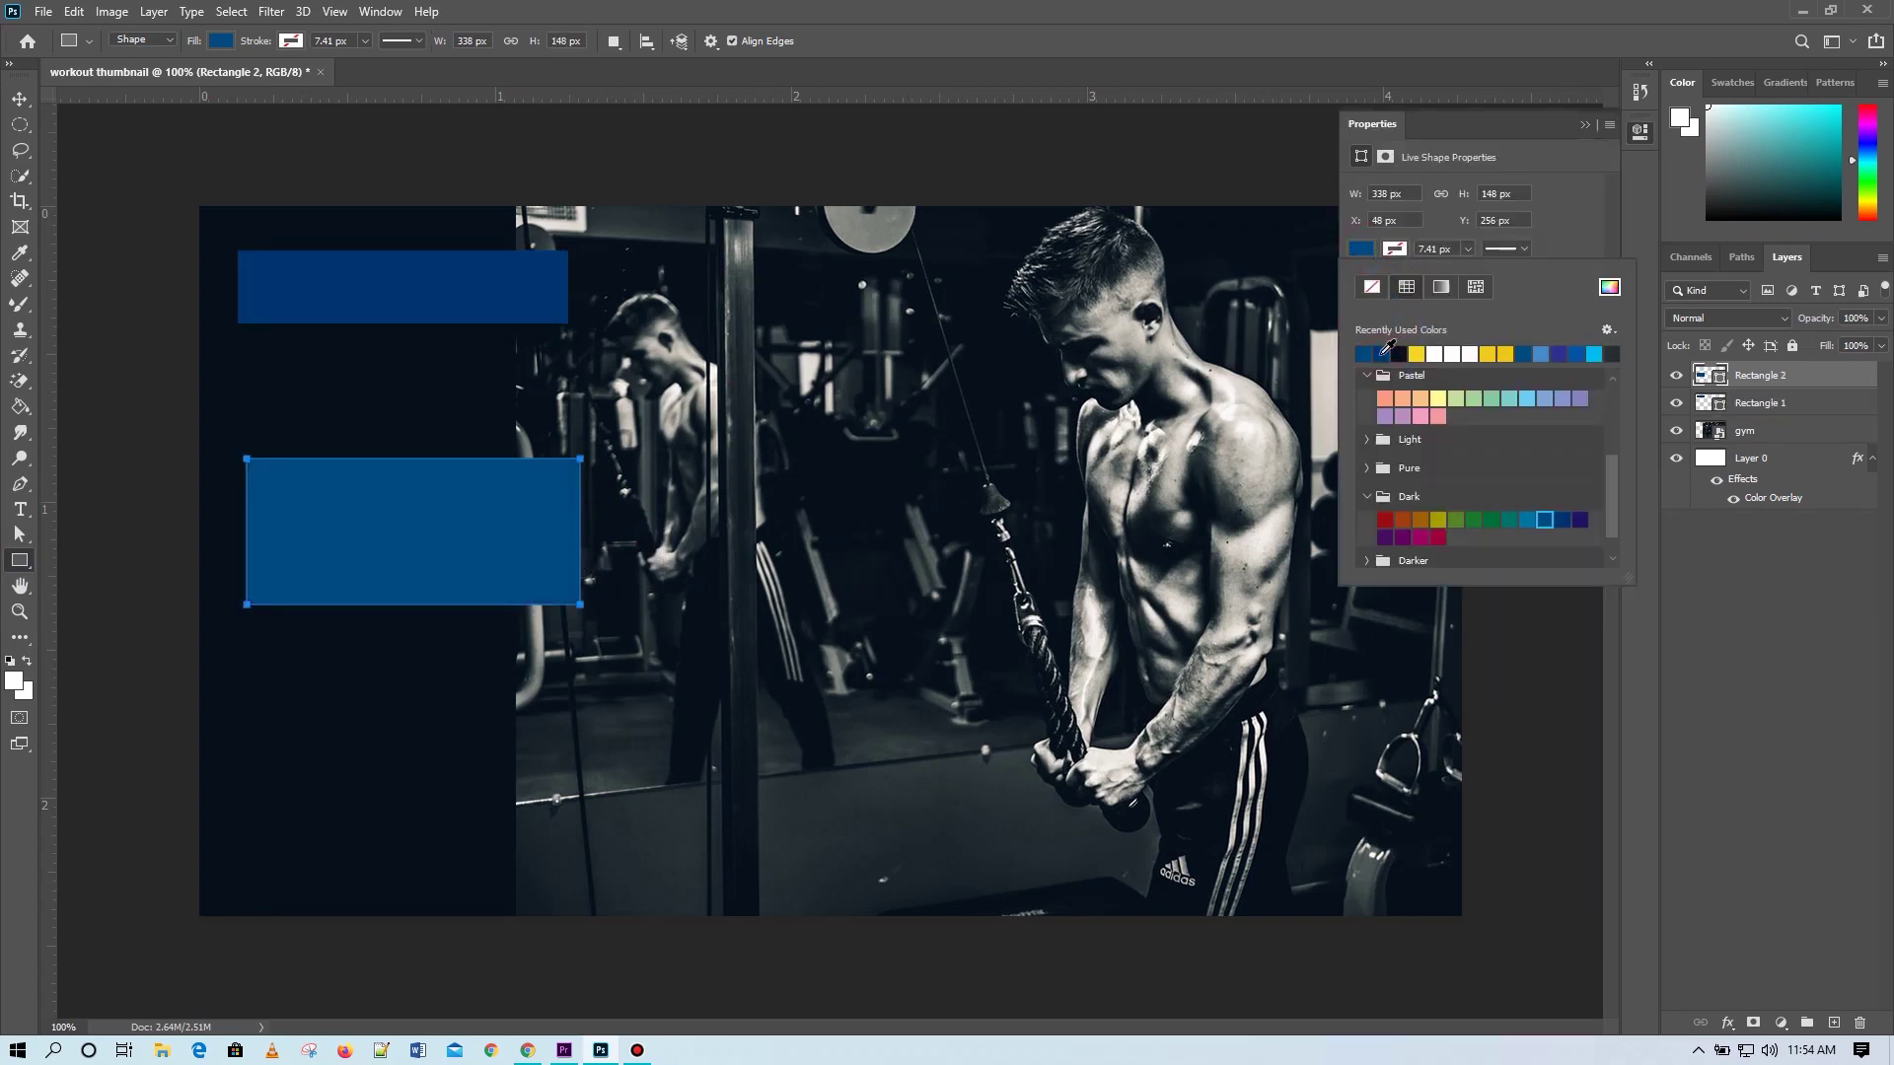
click(1524, 352)
click(1560, 520)
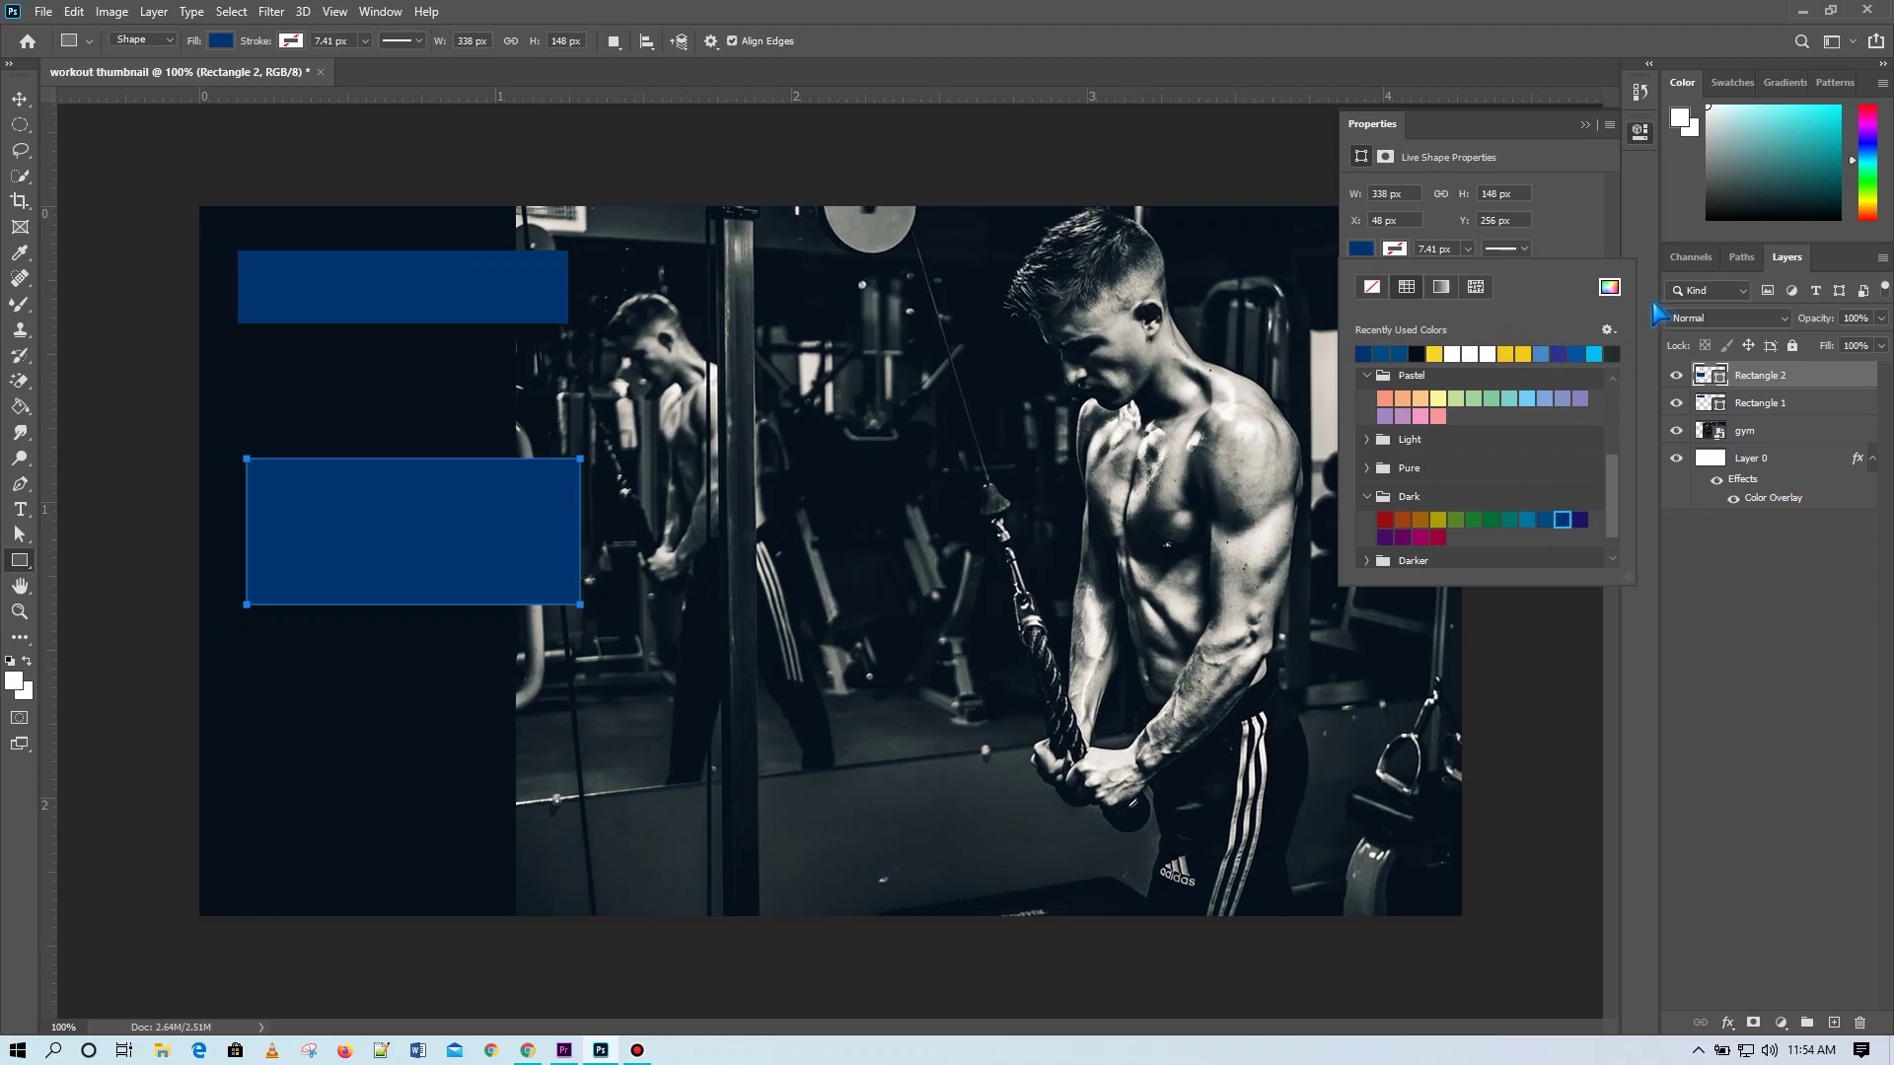
Duplicate the second blue rectangle and place the copy directly below it with a narrow gap.
click(1584, 128)
click(1585, 126)
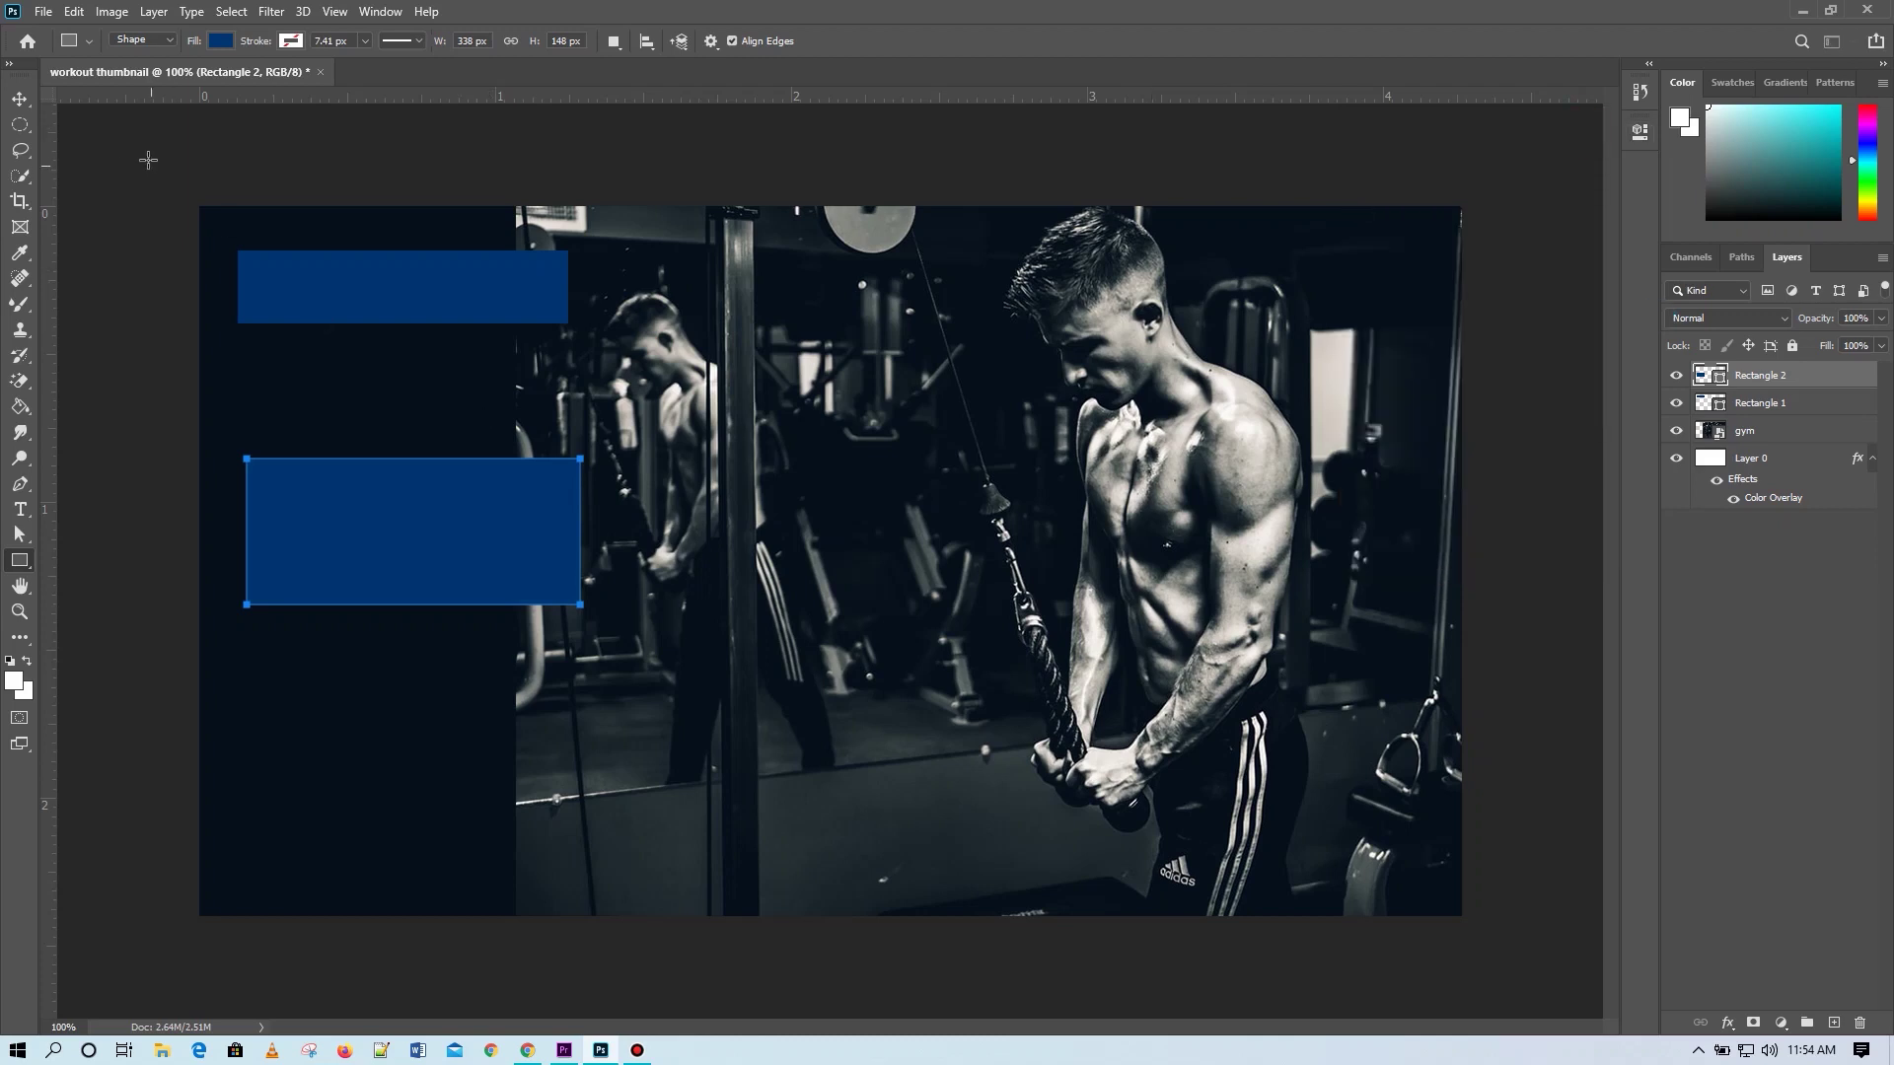
click(19, 100)
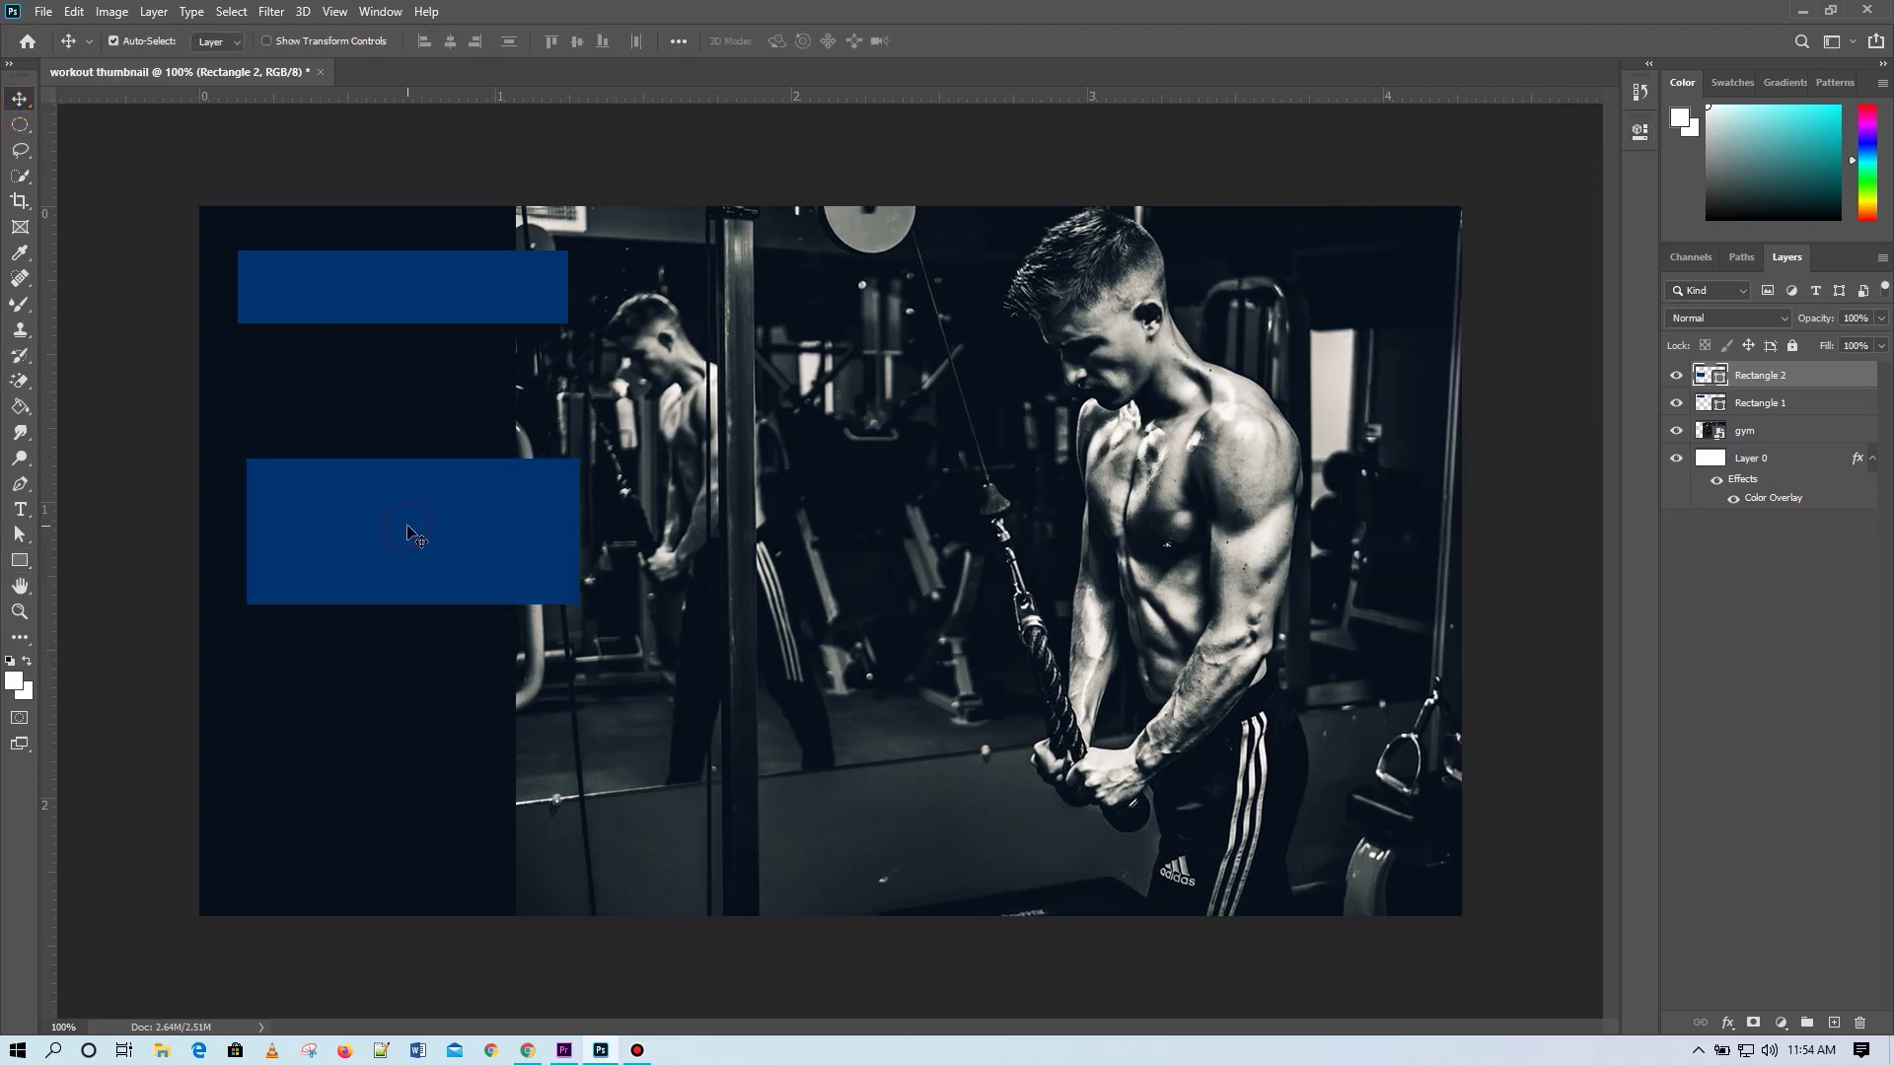
right_click(409, 532)
click(380, 499)
drag(456, 557, 460, 710)
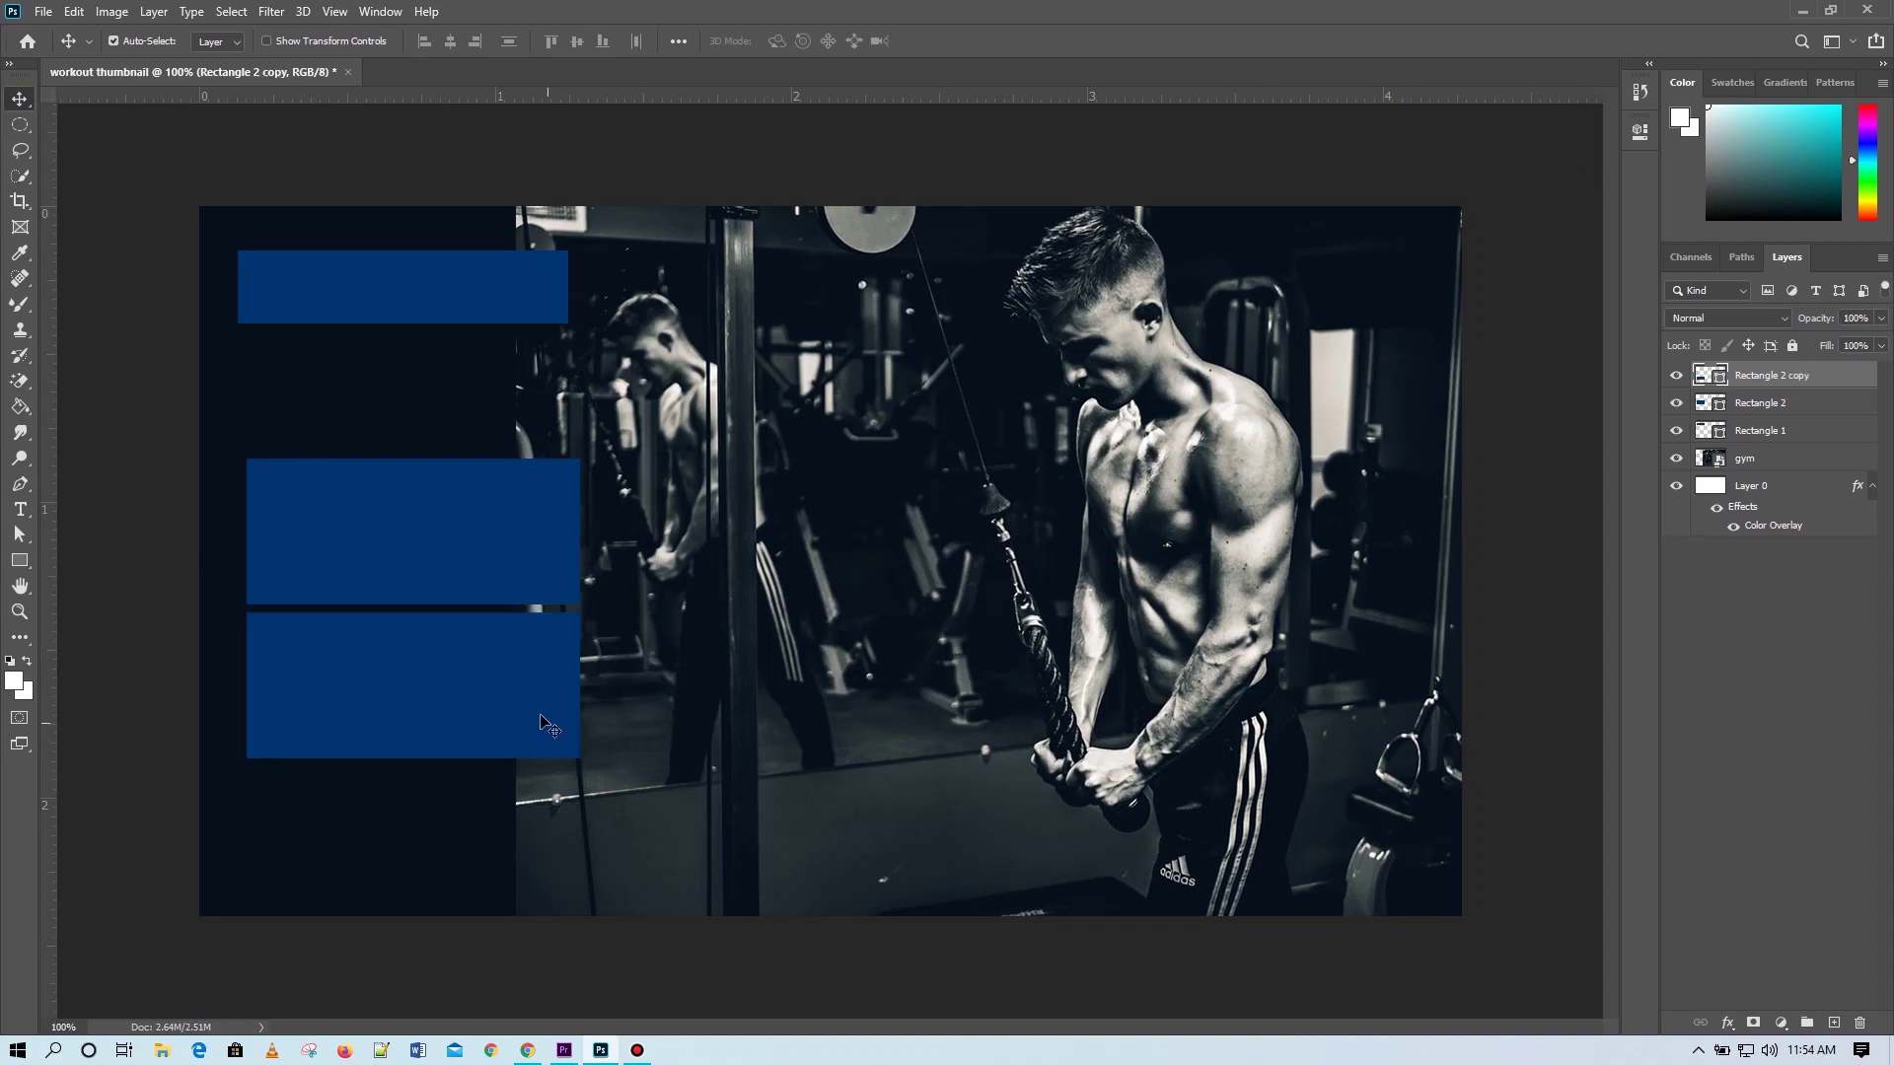
Scale the lower rectangle copy to about 104.8% and align its left edge with the rectangle above.
key(ctrl+t)
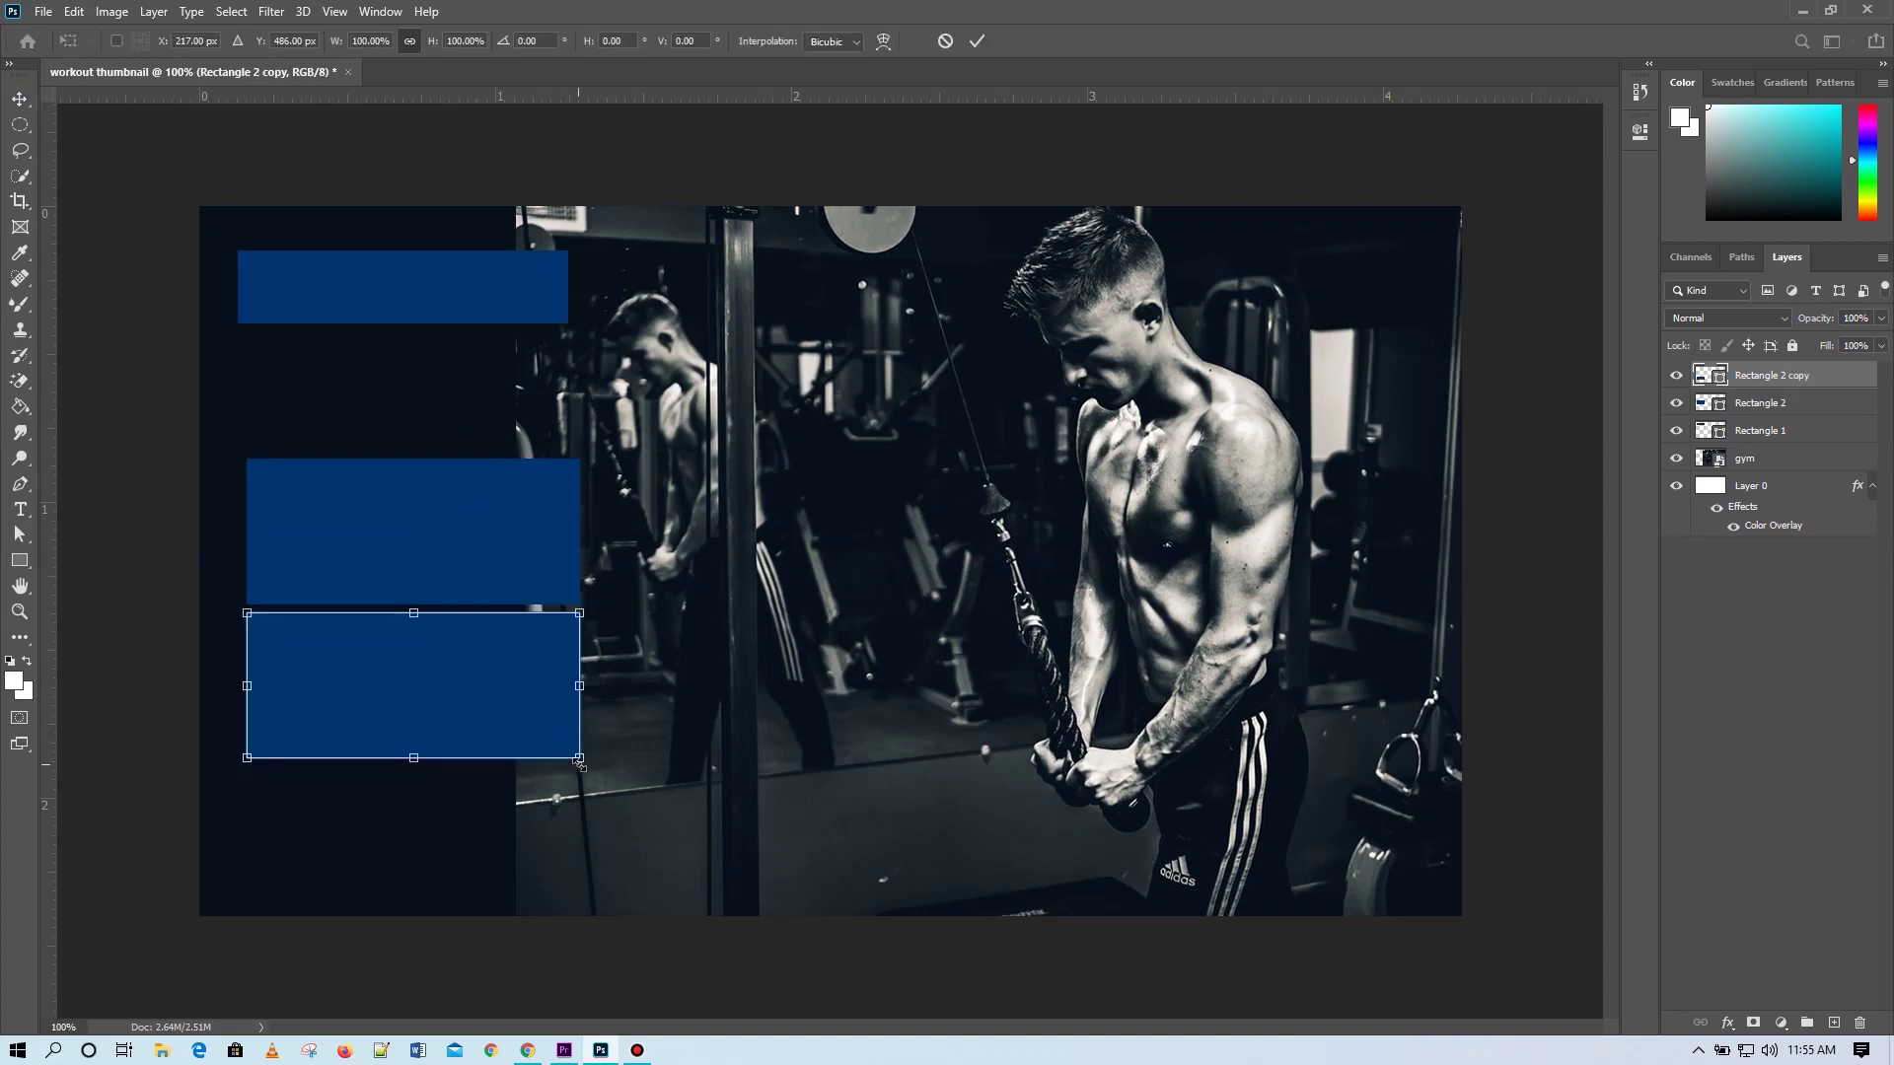
drag(579, 760, 588, 762)
click(978, 41)
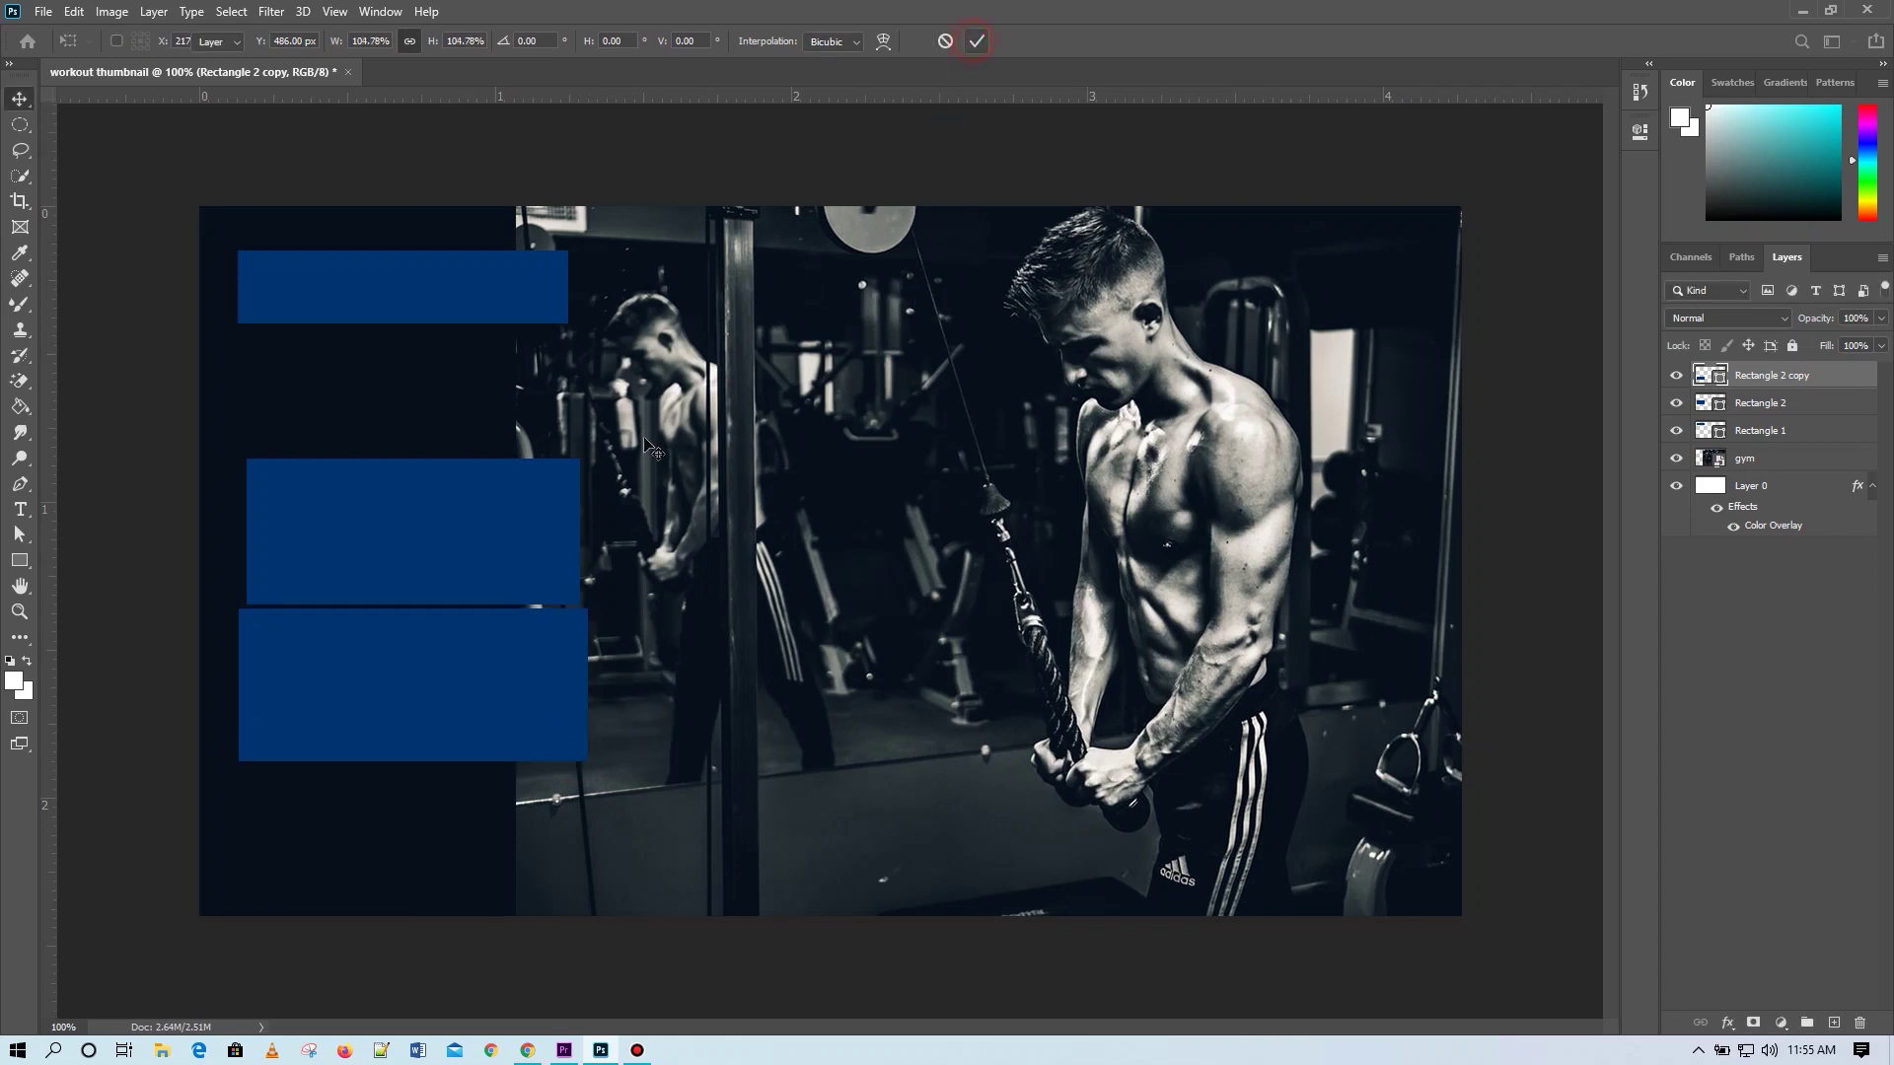
drag(486, 683, 495, 683)
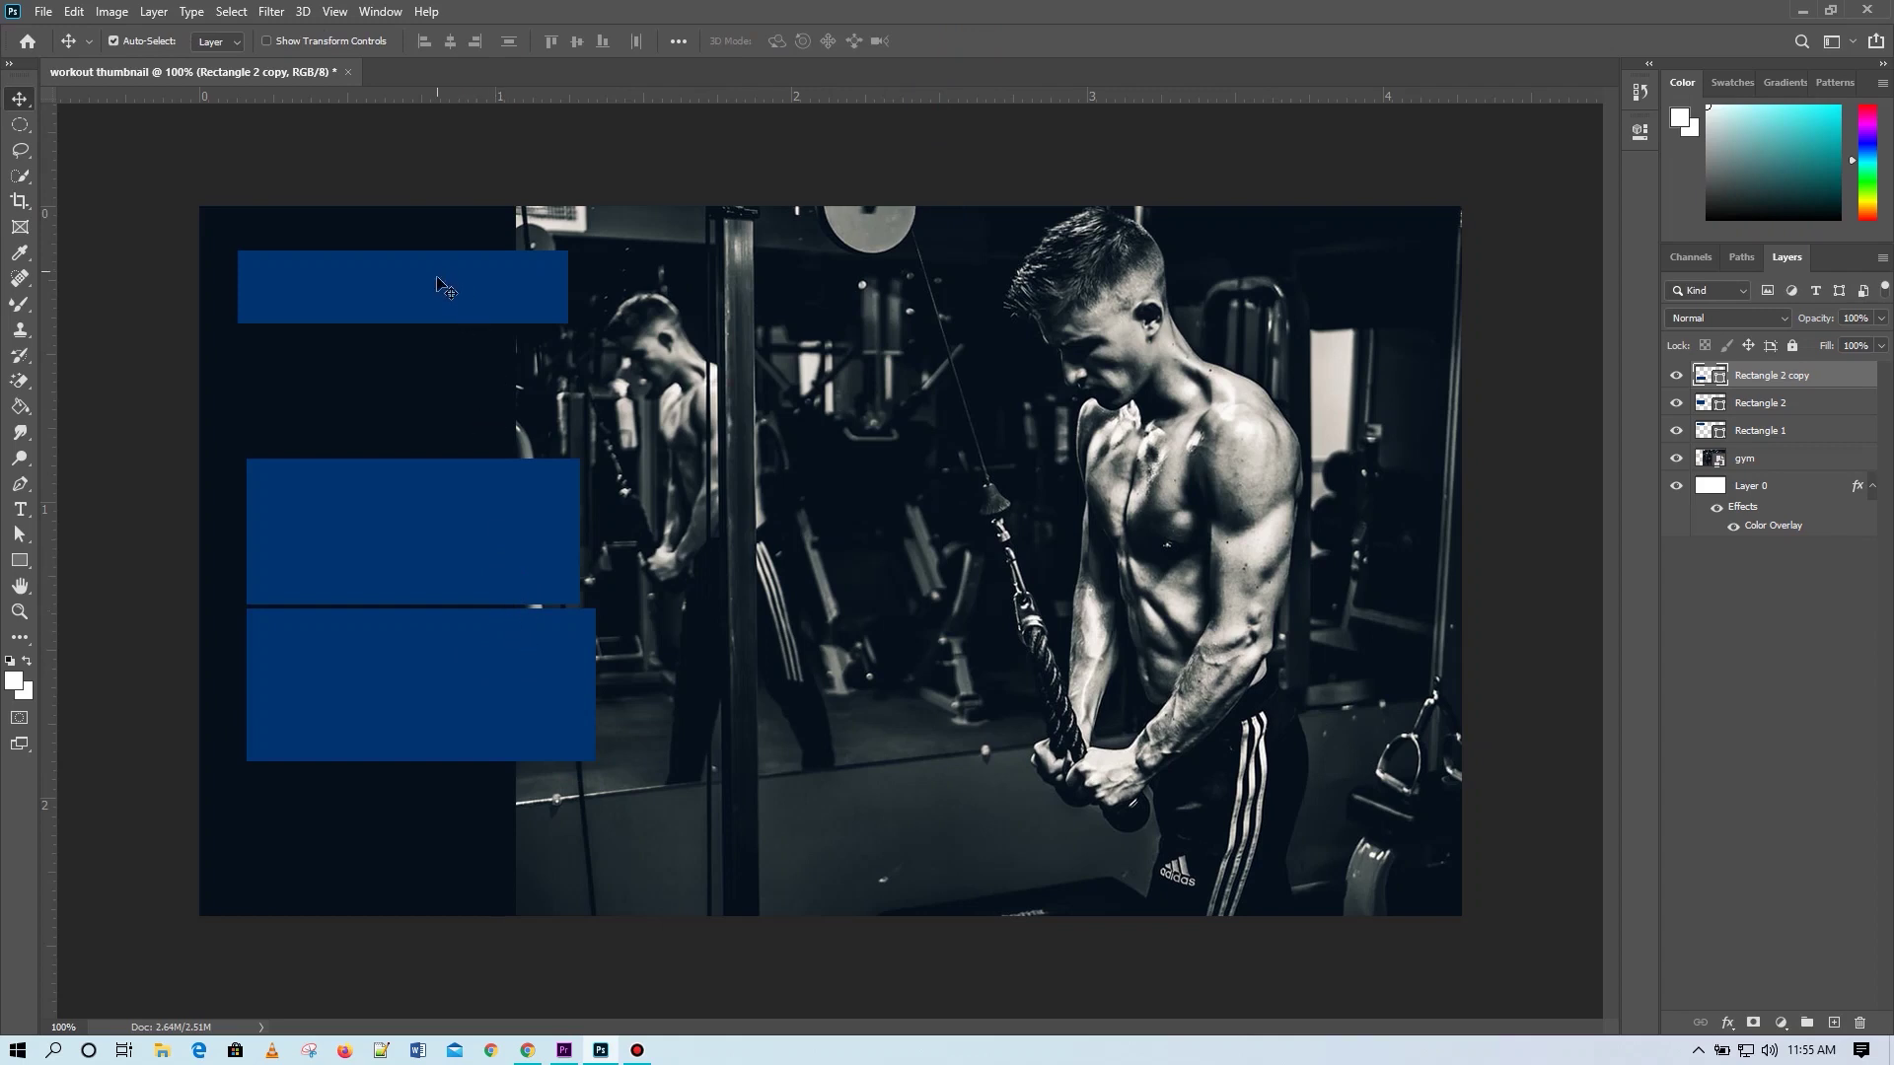
Duplicate the top blue rectangle into the canvas's lower-left corner, then select the Rectangle 2 copy layer.
drag(439, 287, 402, 879)
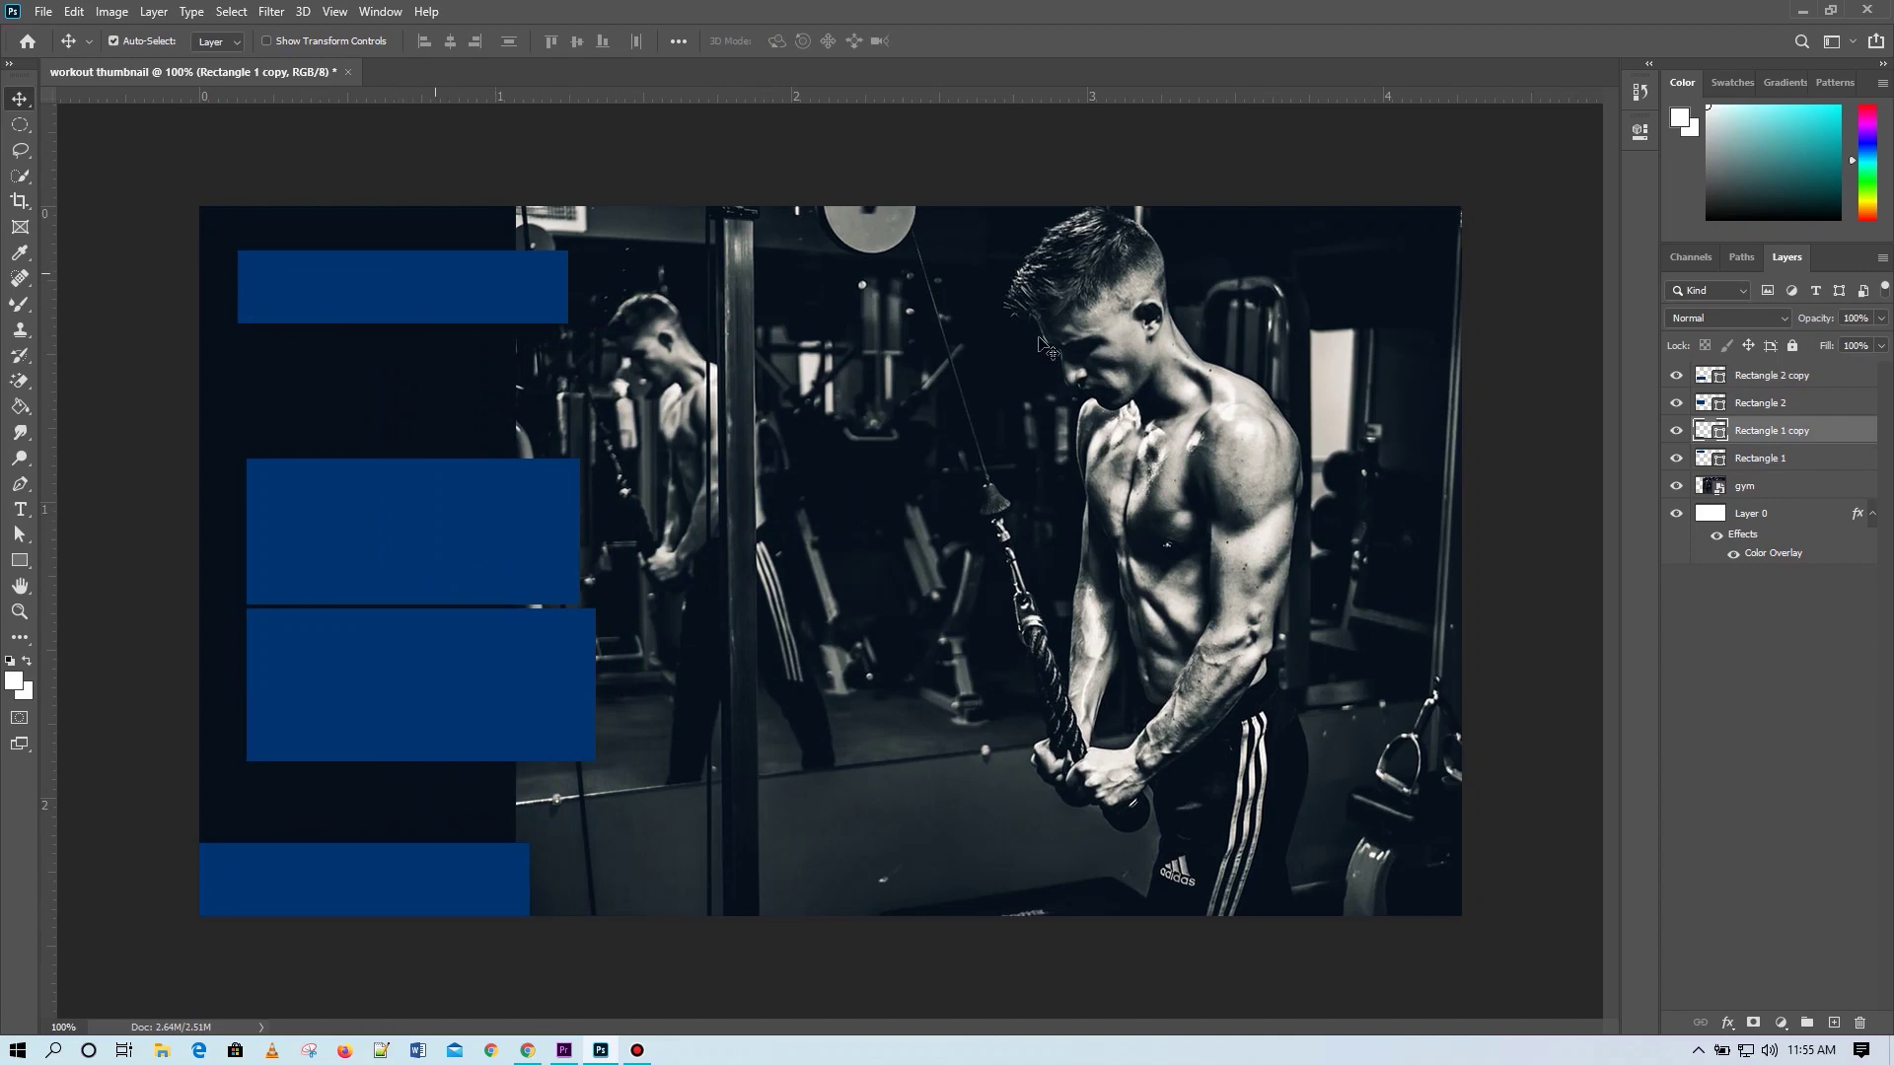
click(1758, 378)
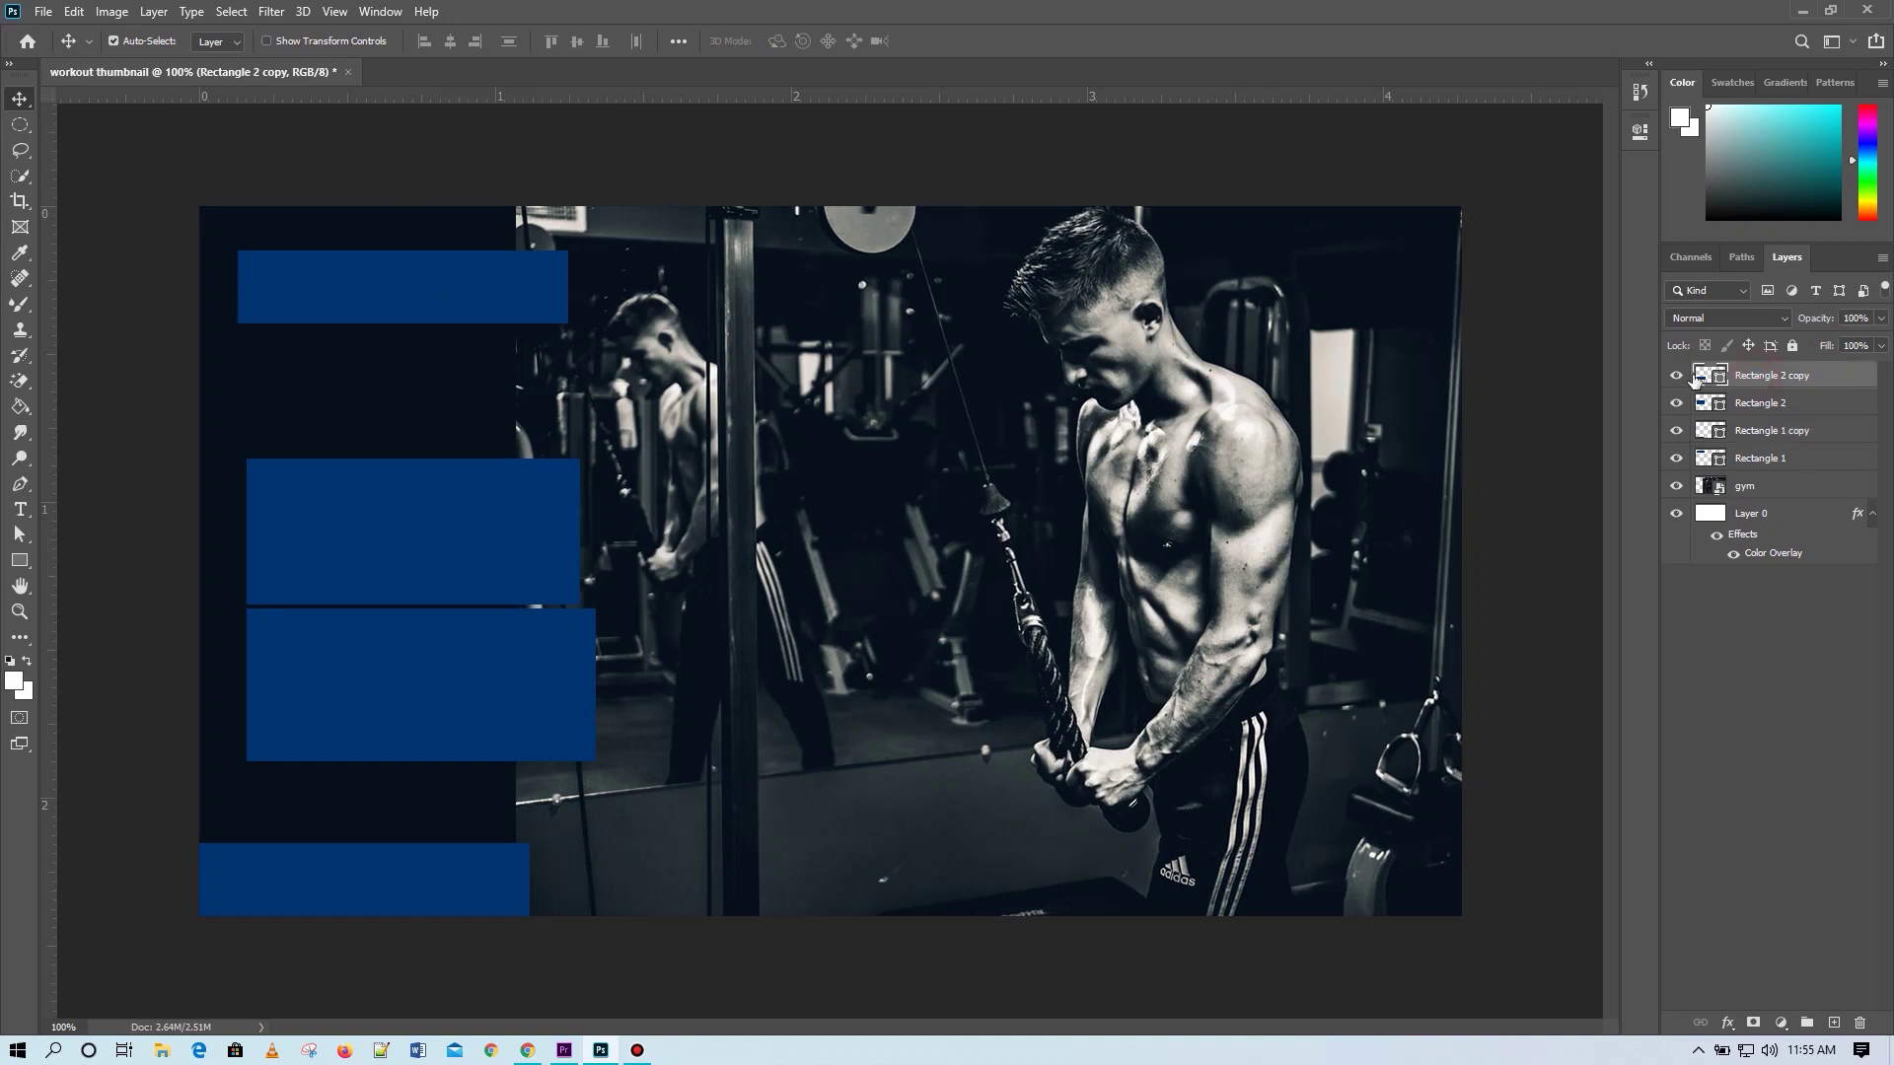
Add the text 2020 as a text area inside the top rectangle, on a layer directly above Rectangle 1.
click(21, 510)
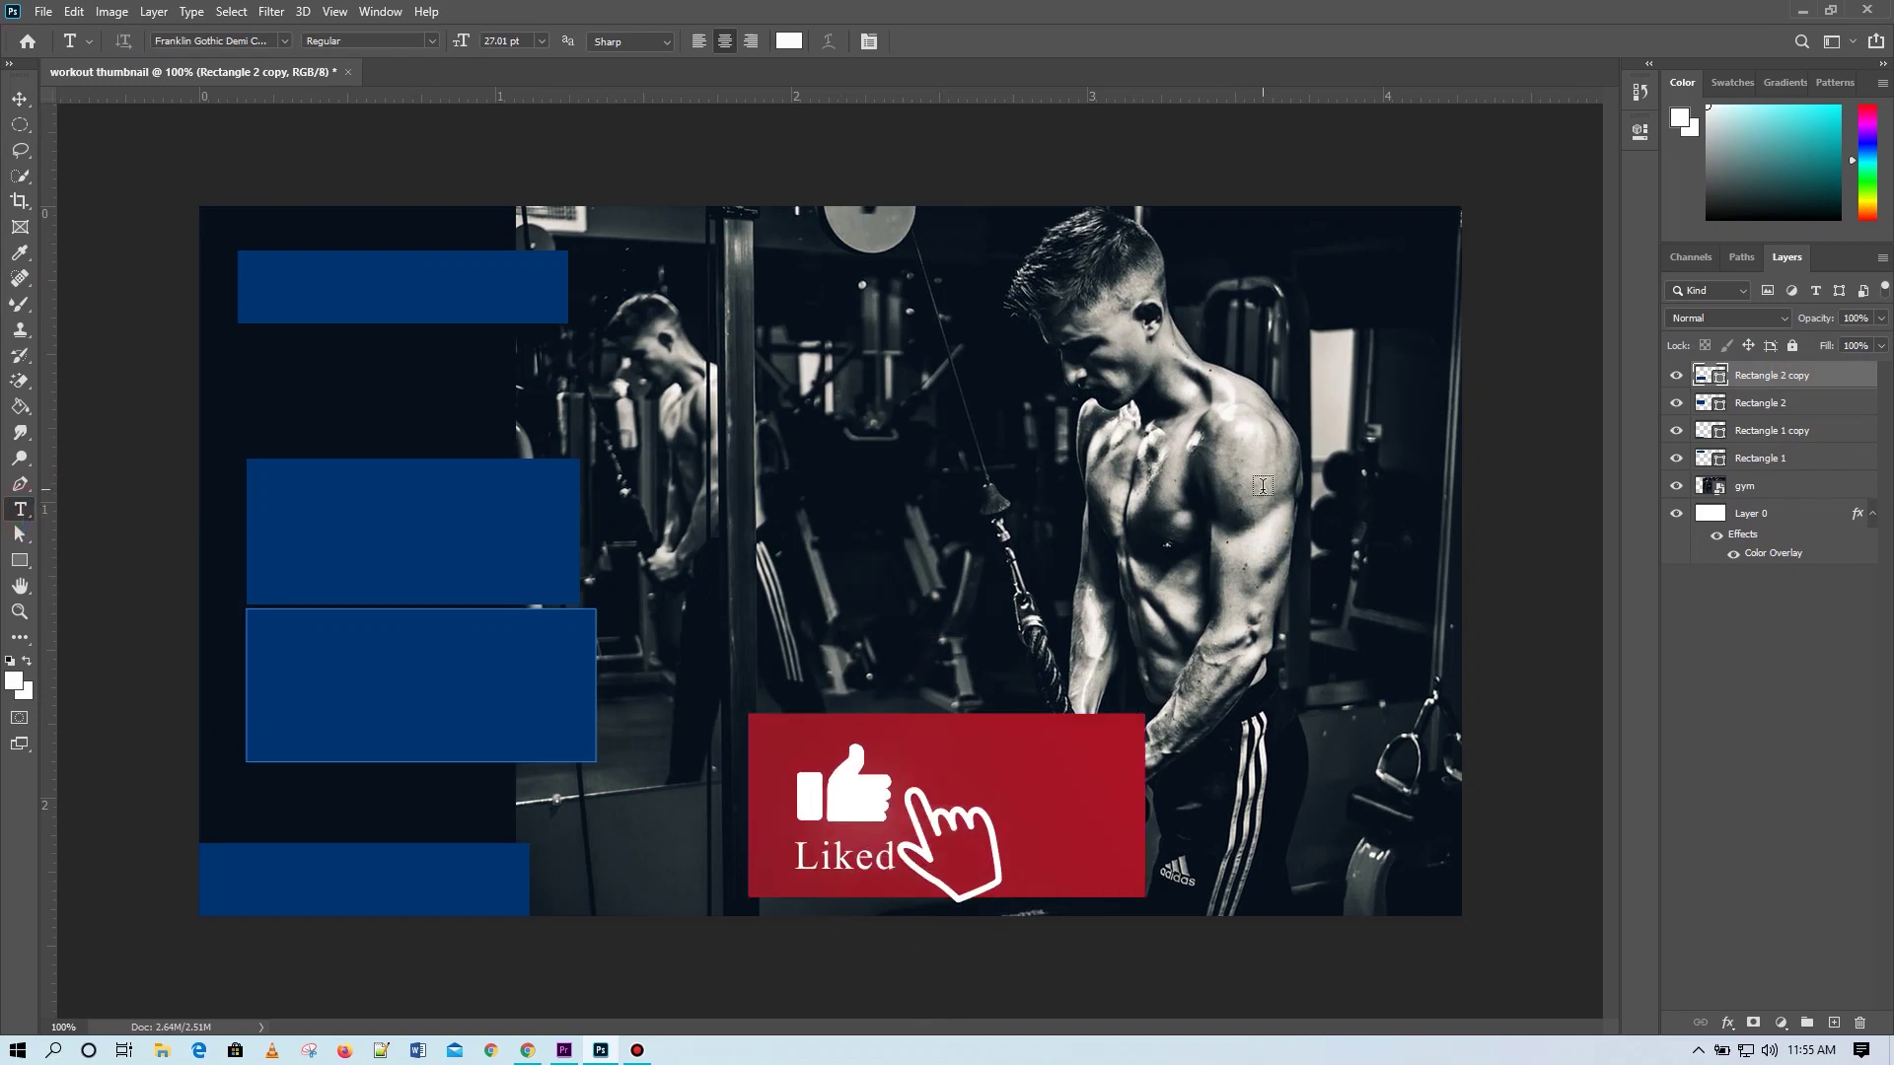
click(1780, 462)
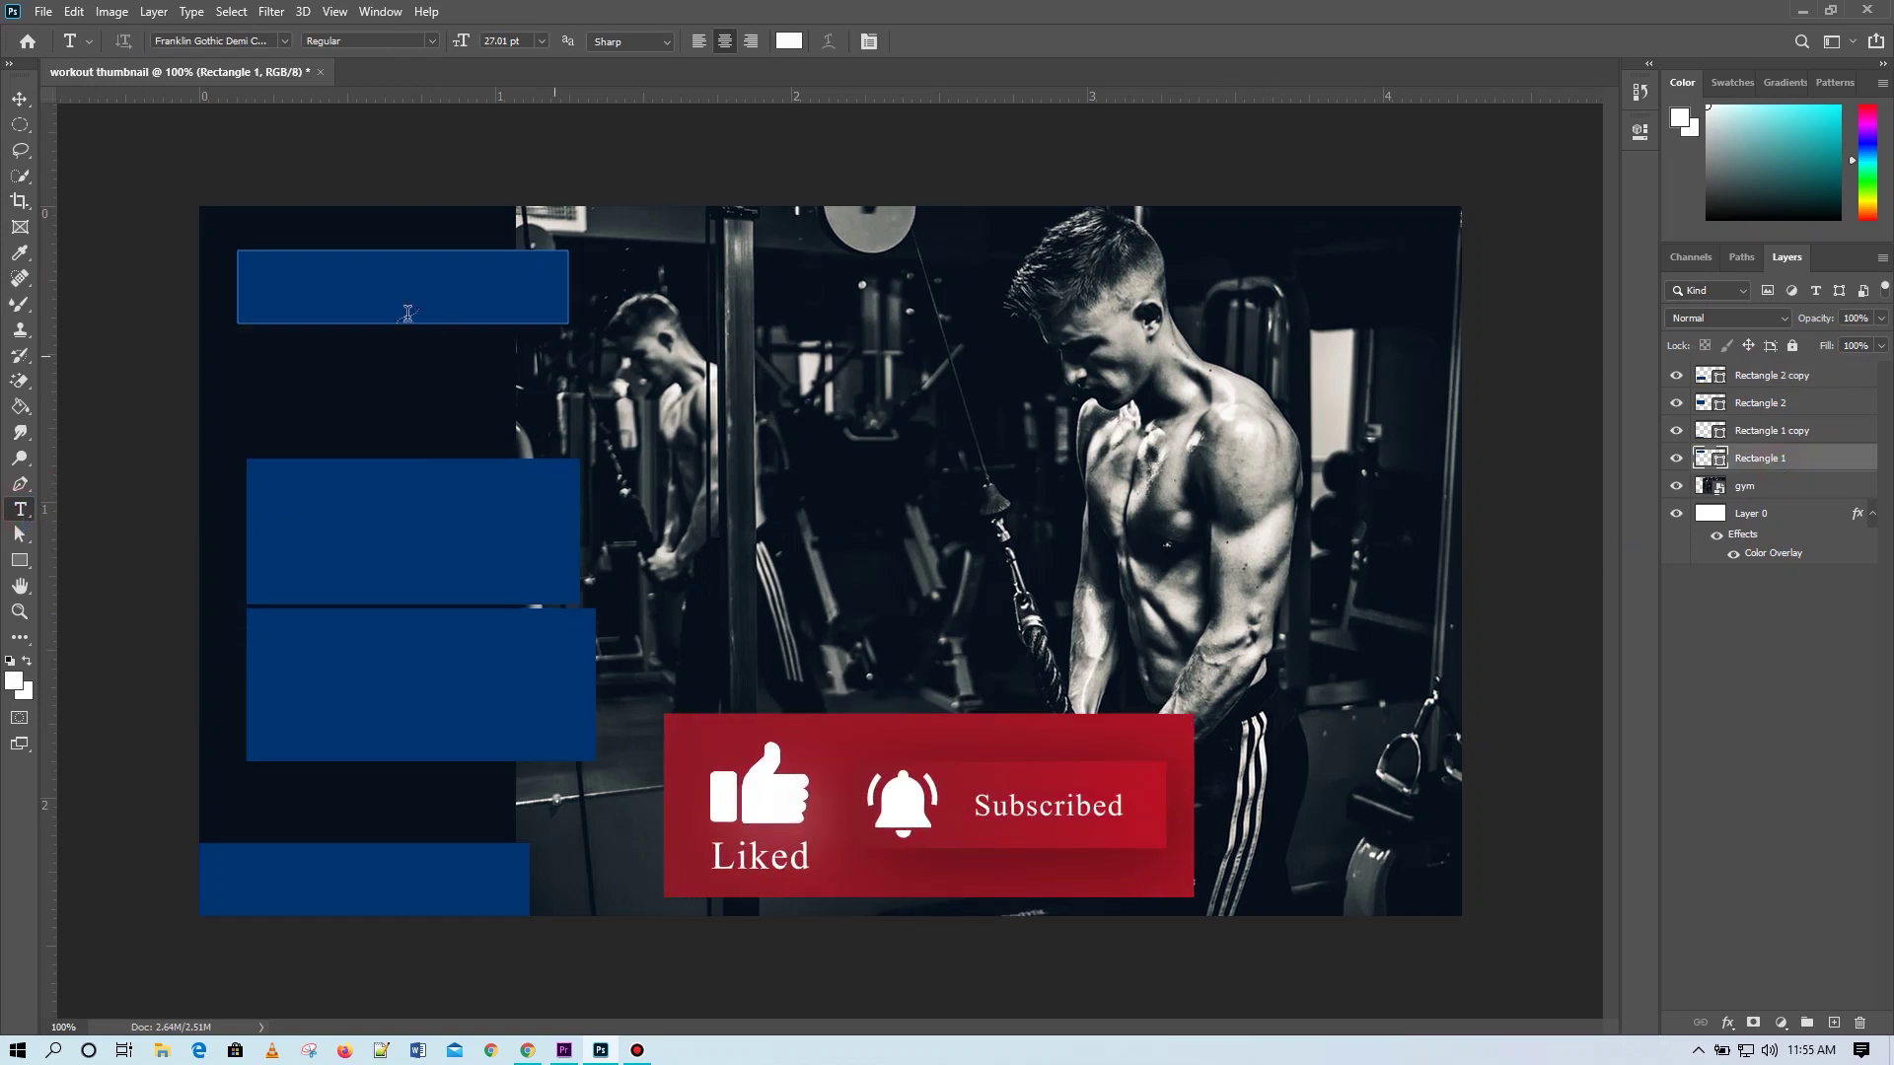
click(372, 297)
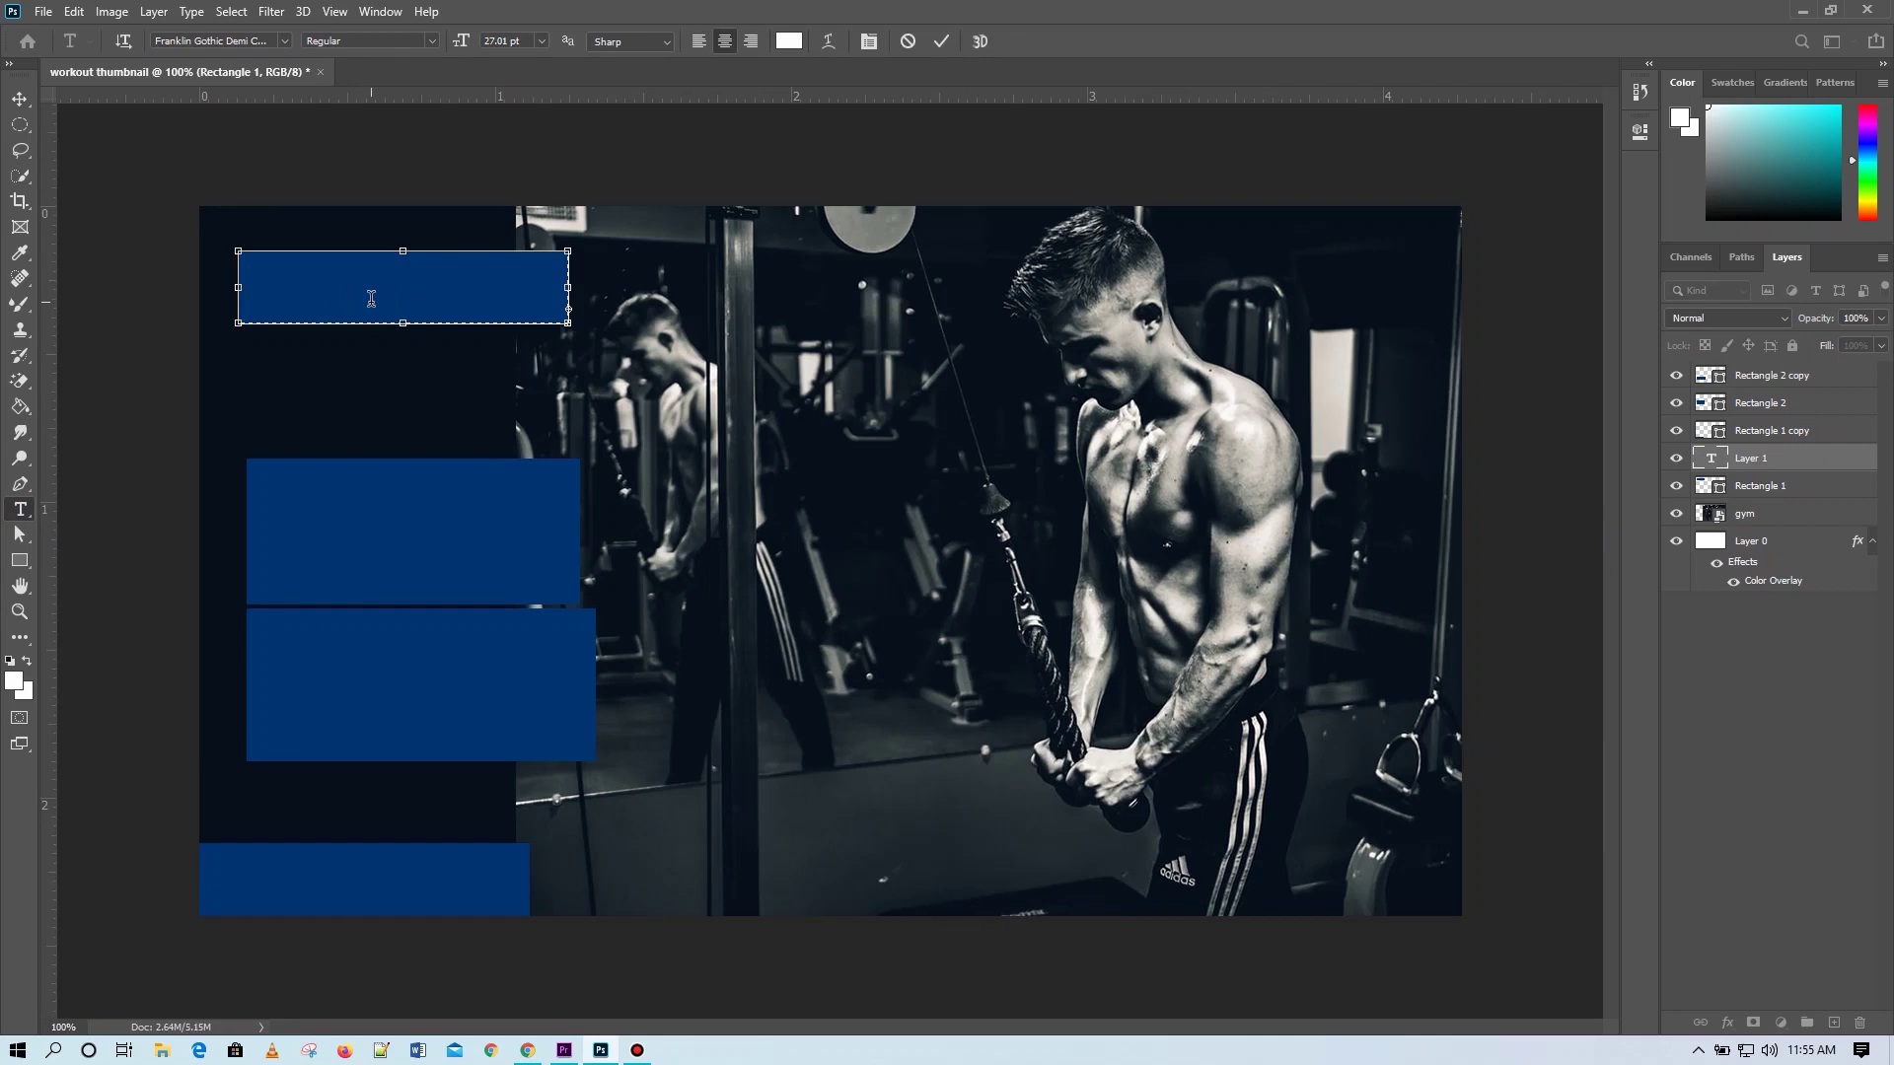
click(941, 41)
Create an empty text layer with the font size set to 12.01 pt and move it above all rectangle layers.
right_click(20, 510)
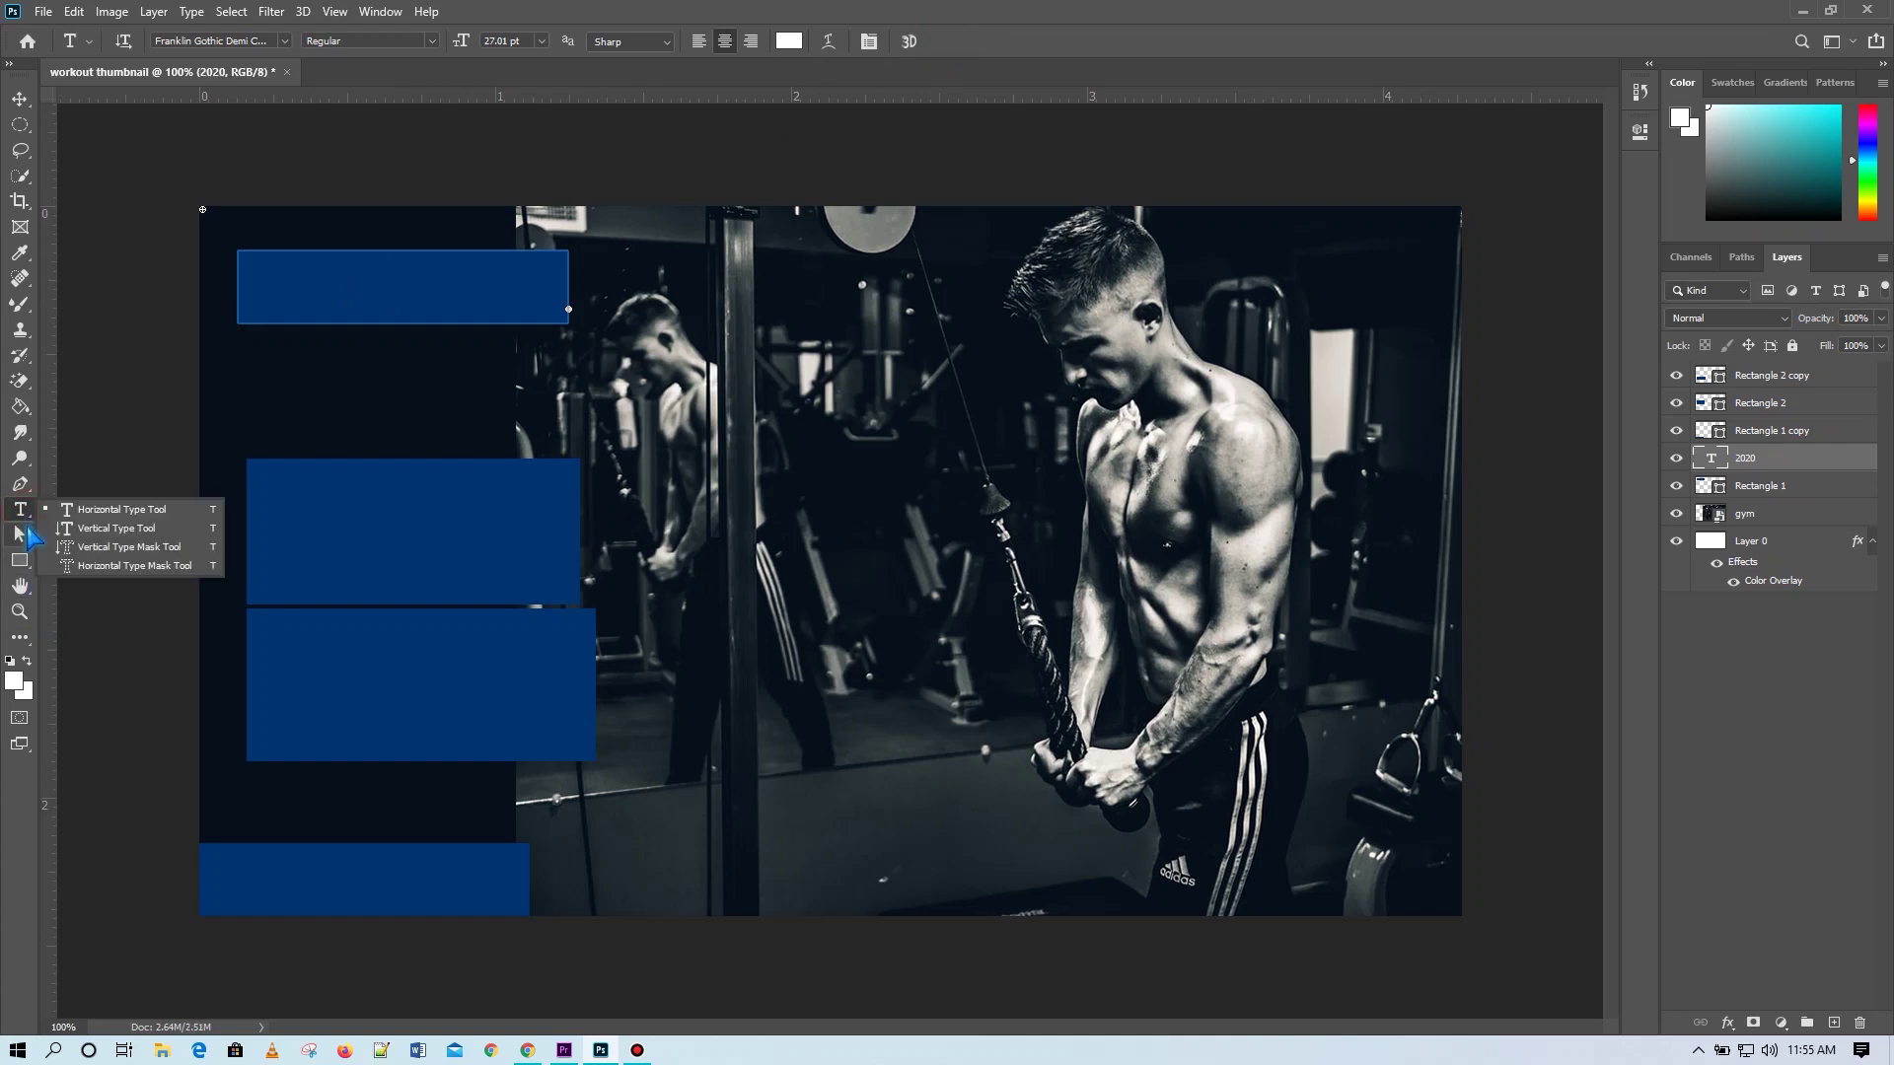
click(480, 527)
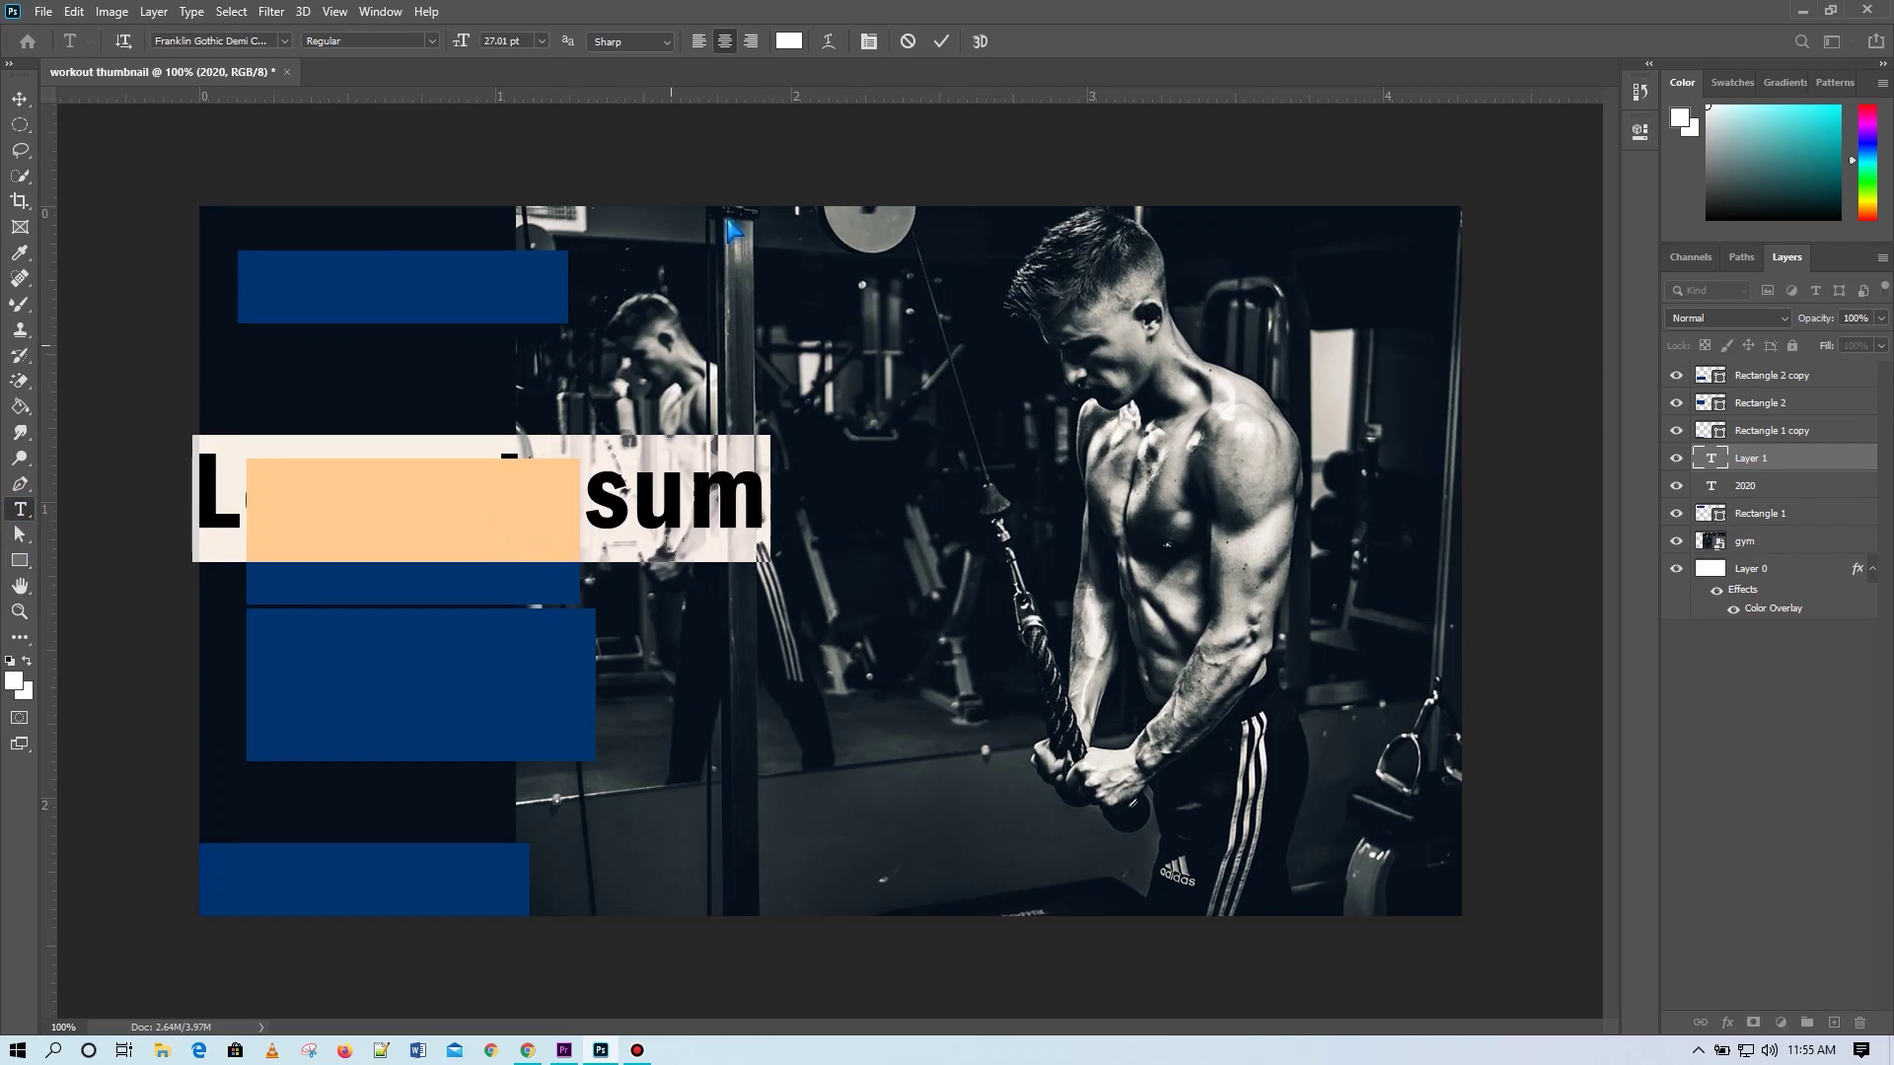
key(BackSpace)
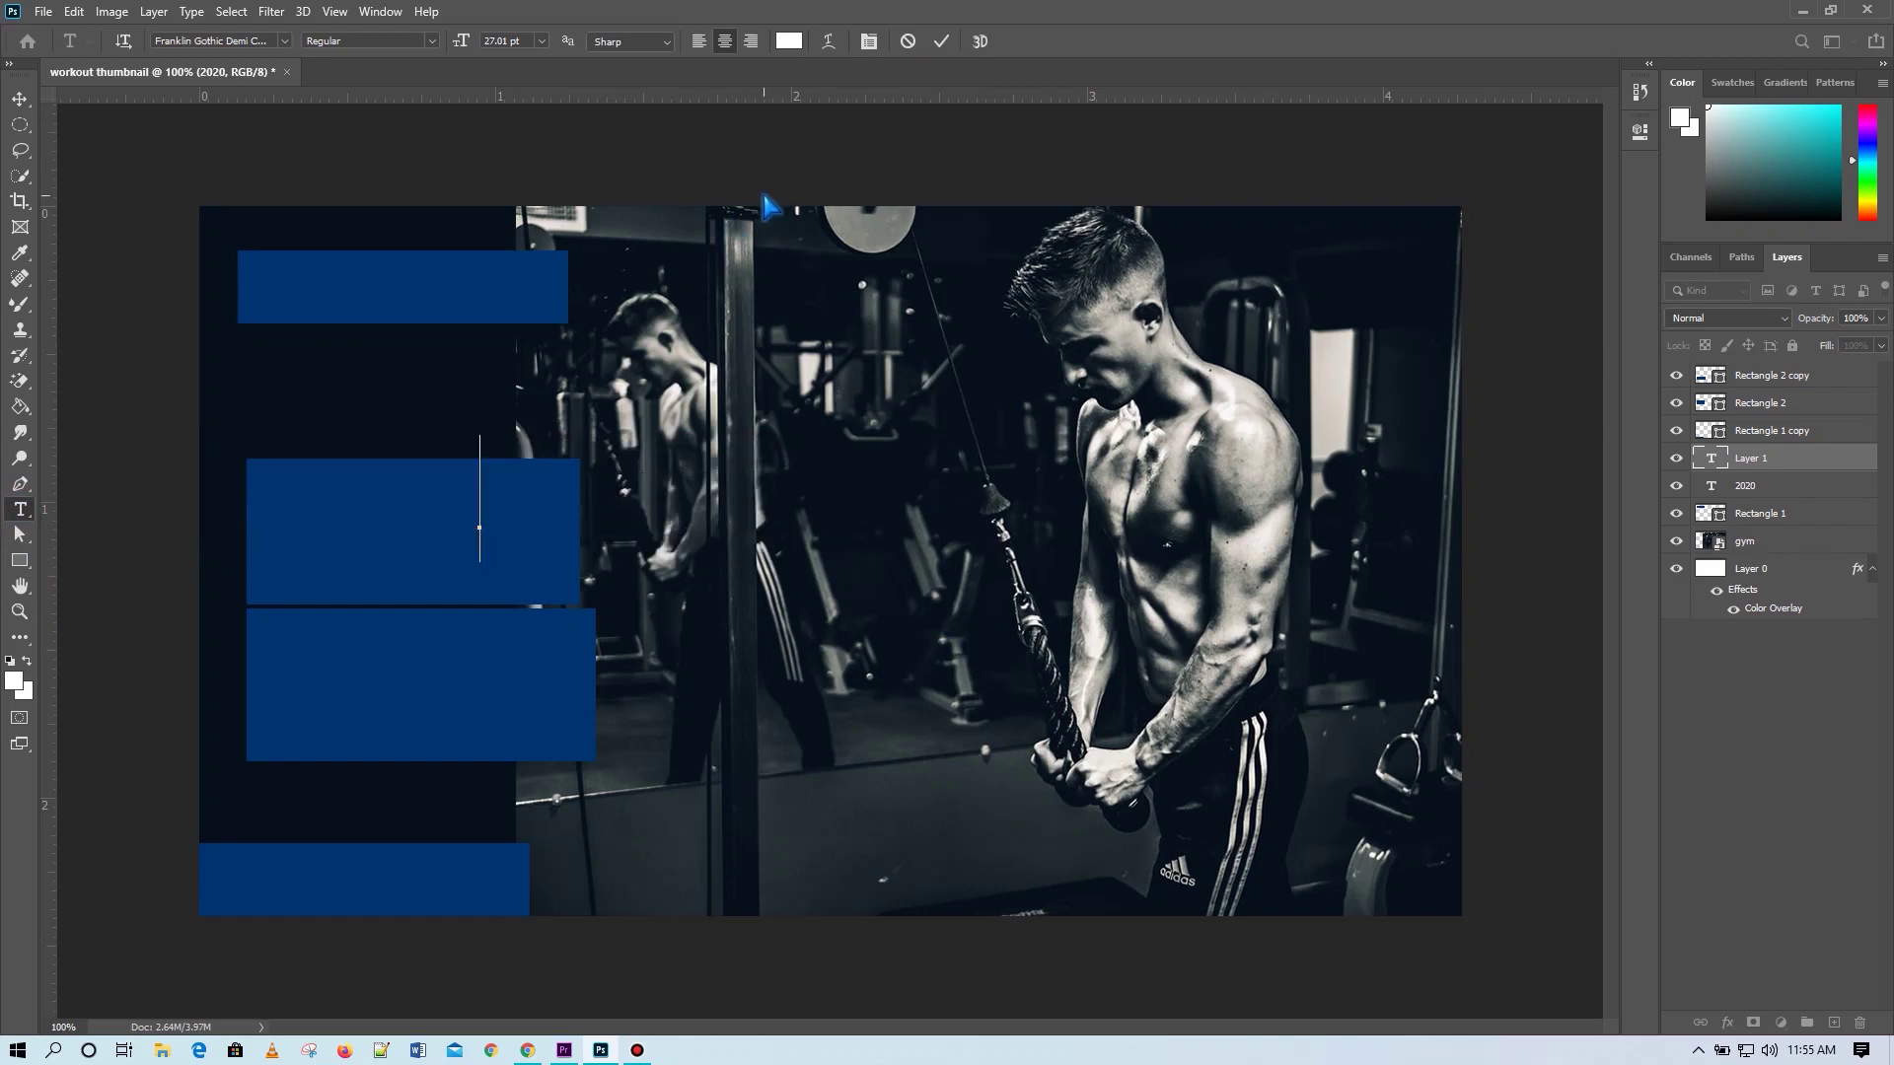
click(1639, 131)
drag(1366, 387, 1358, 384)
key(Return)
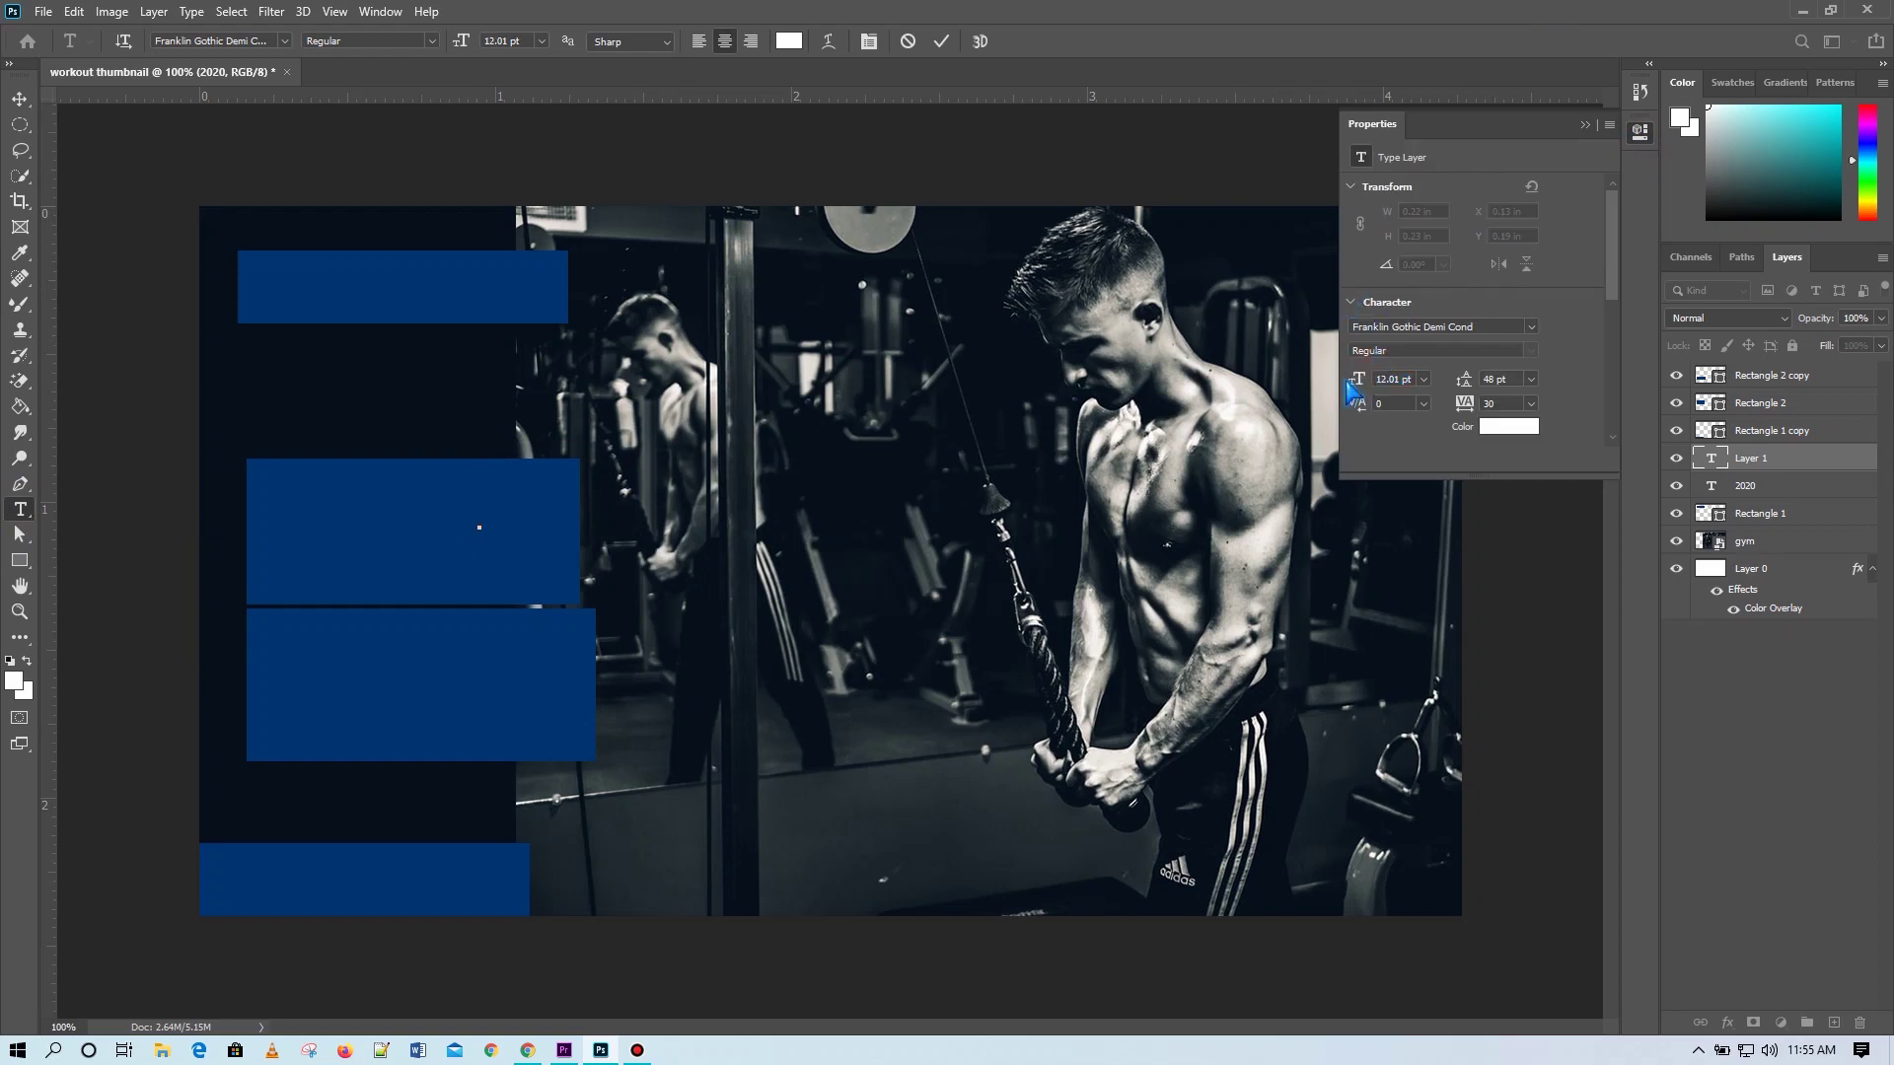
click(1583, 126)
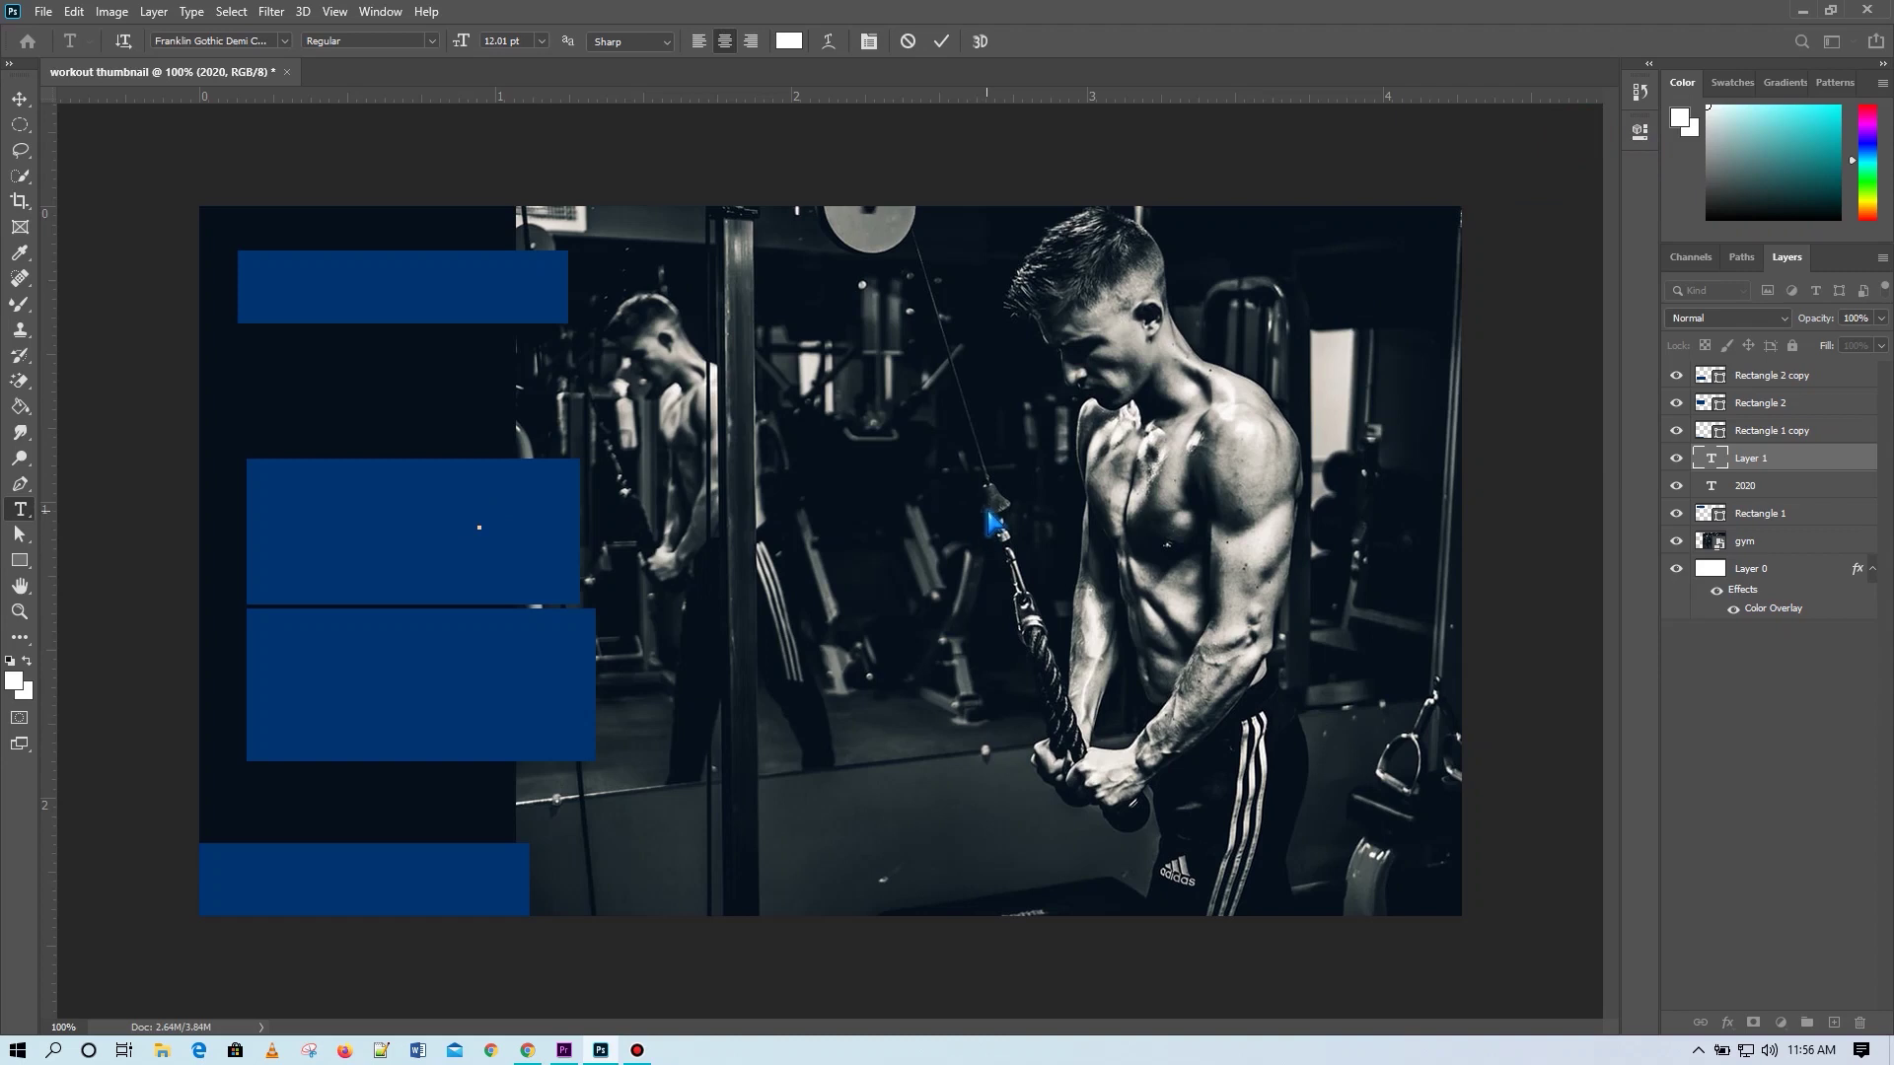
drag(1746, 469, 1746, 363)
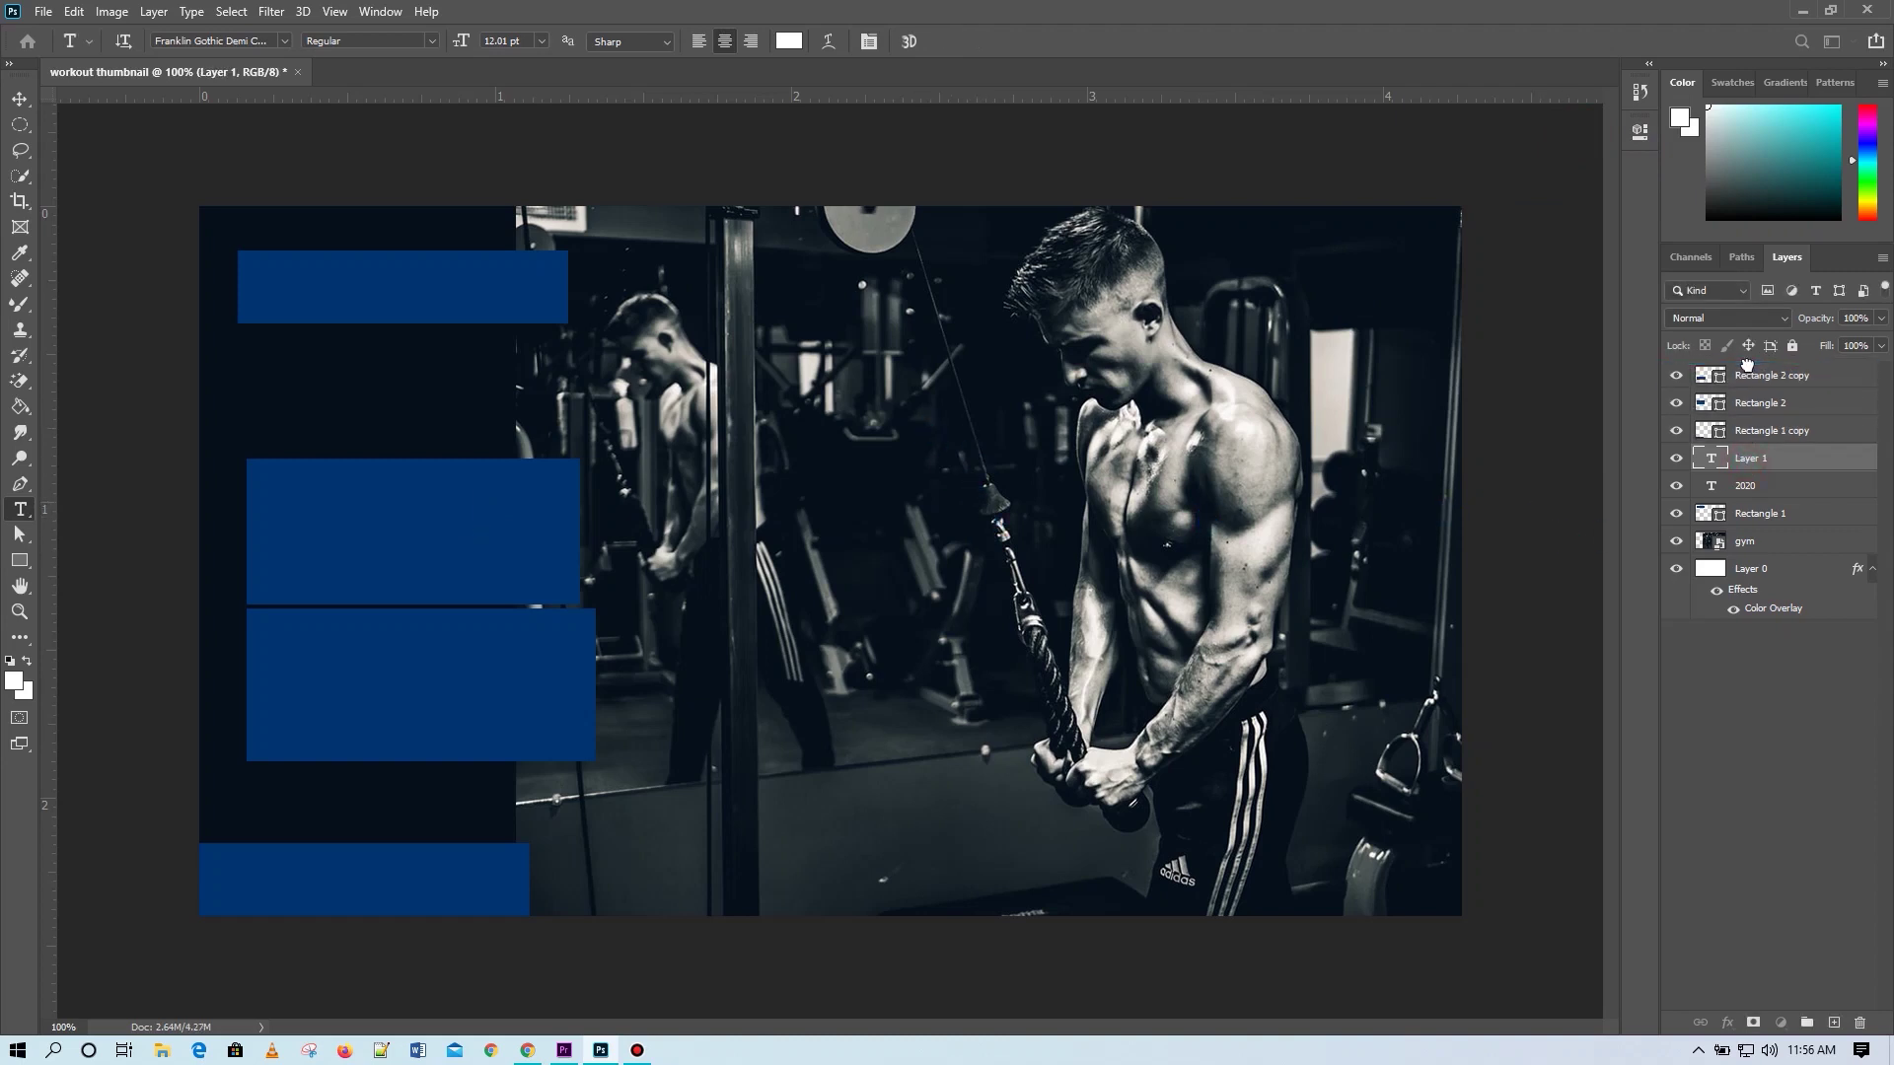
Add the white text "20-minutes" over the top blue rectangle.
click(405, 293)
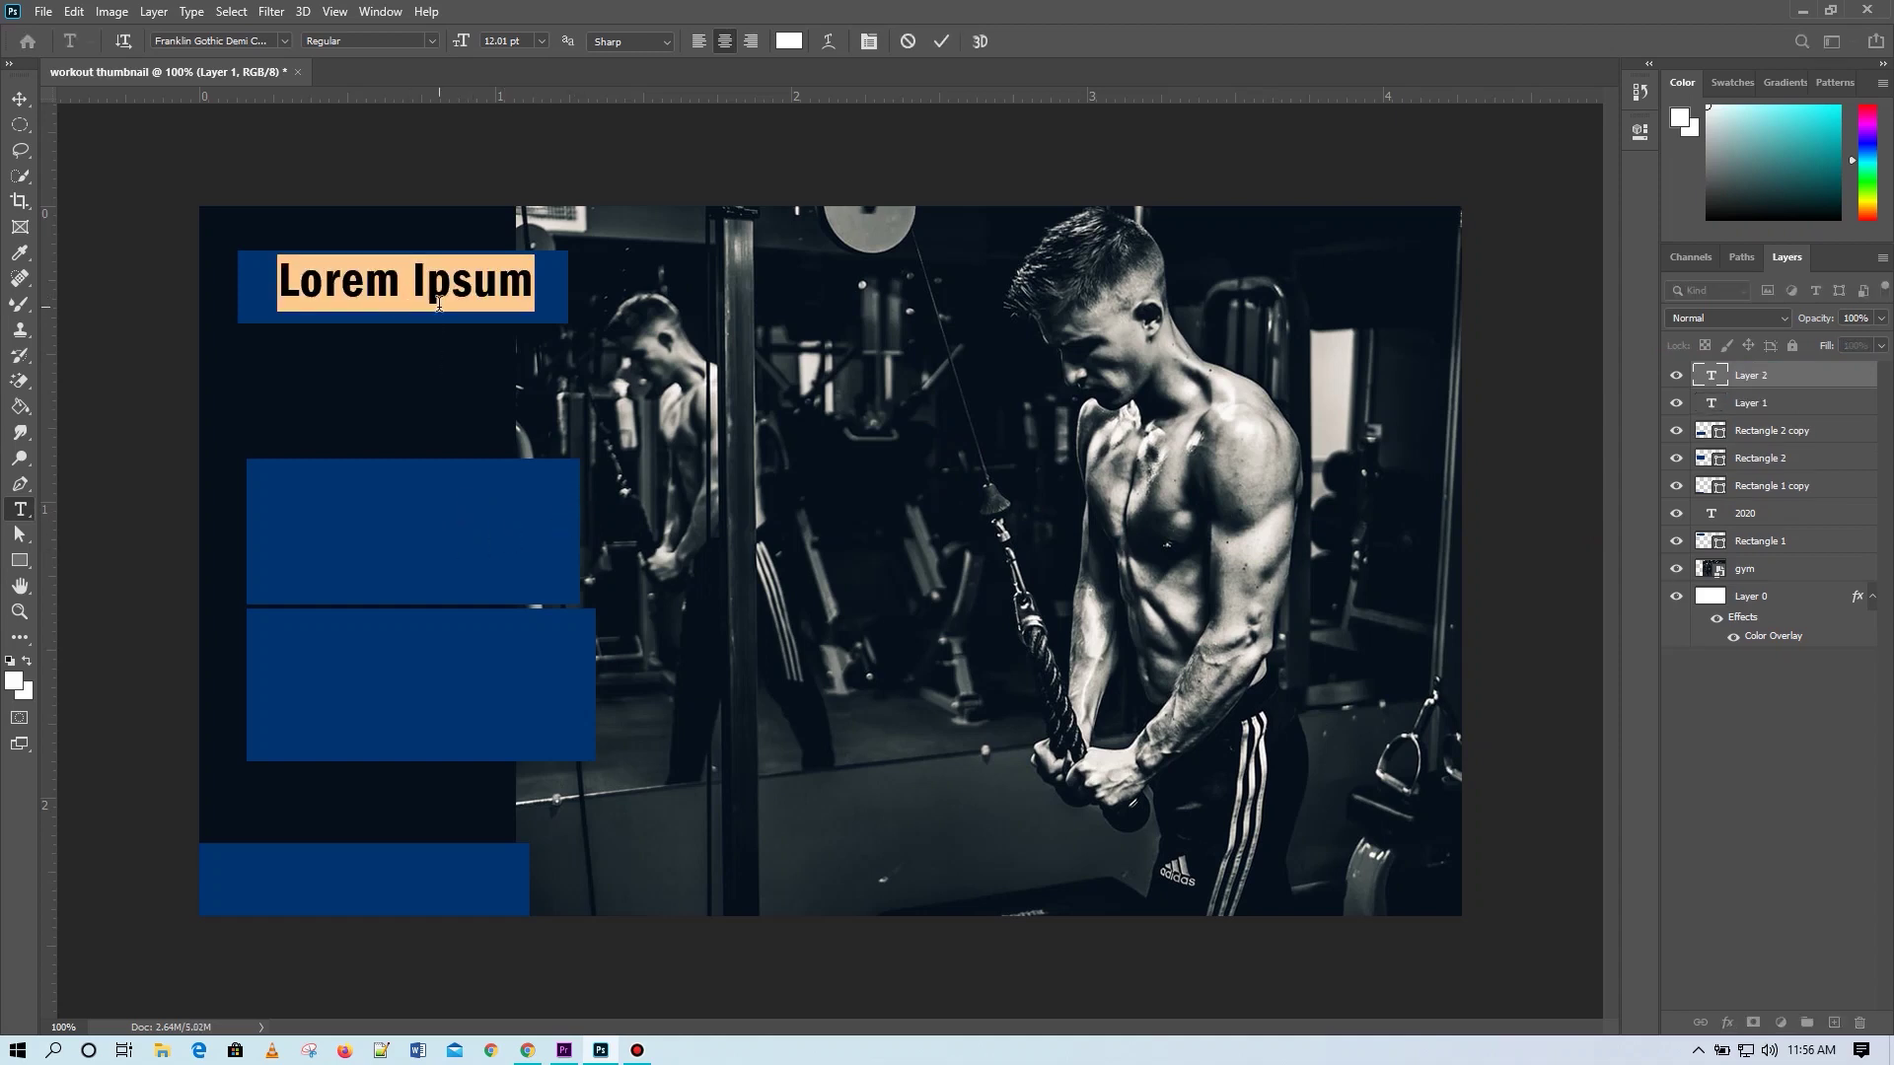
key(BackSpace)
text(20-)
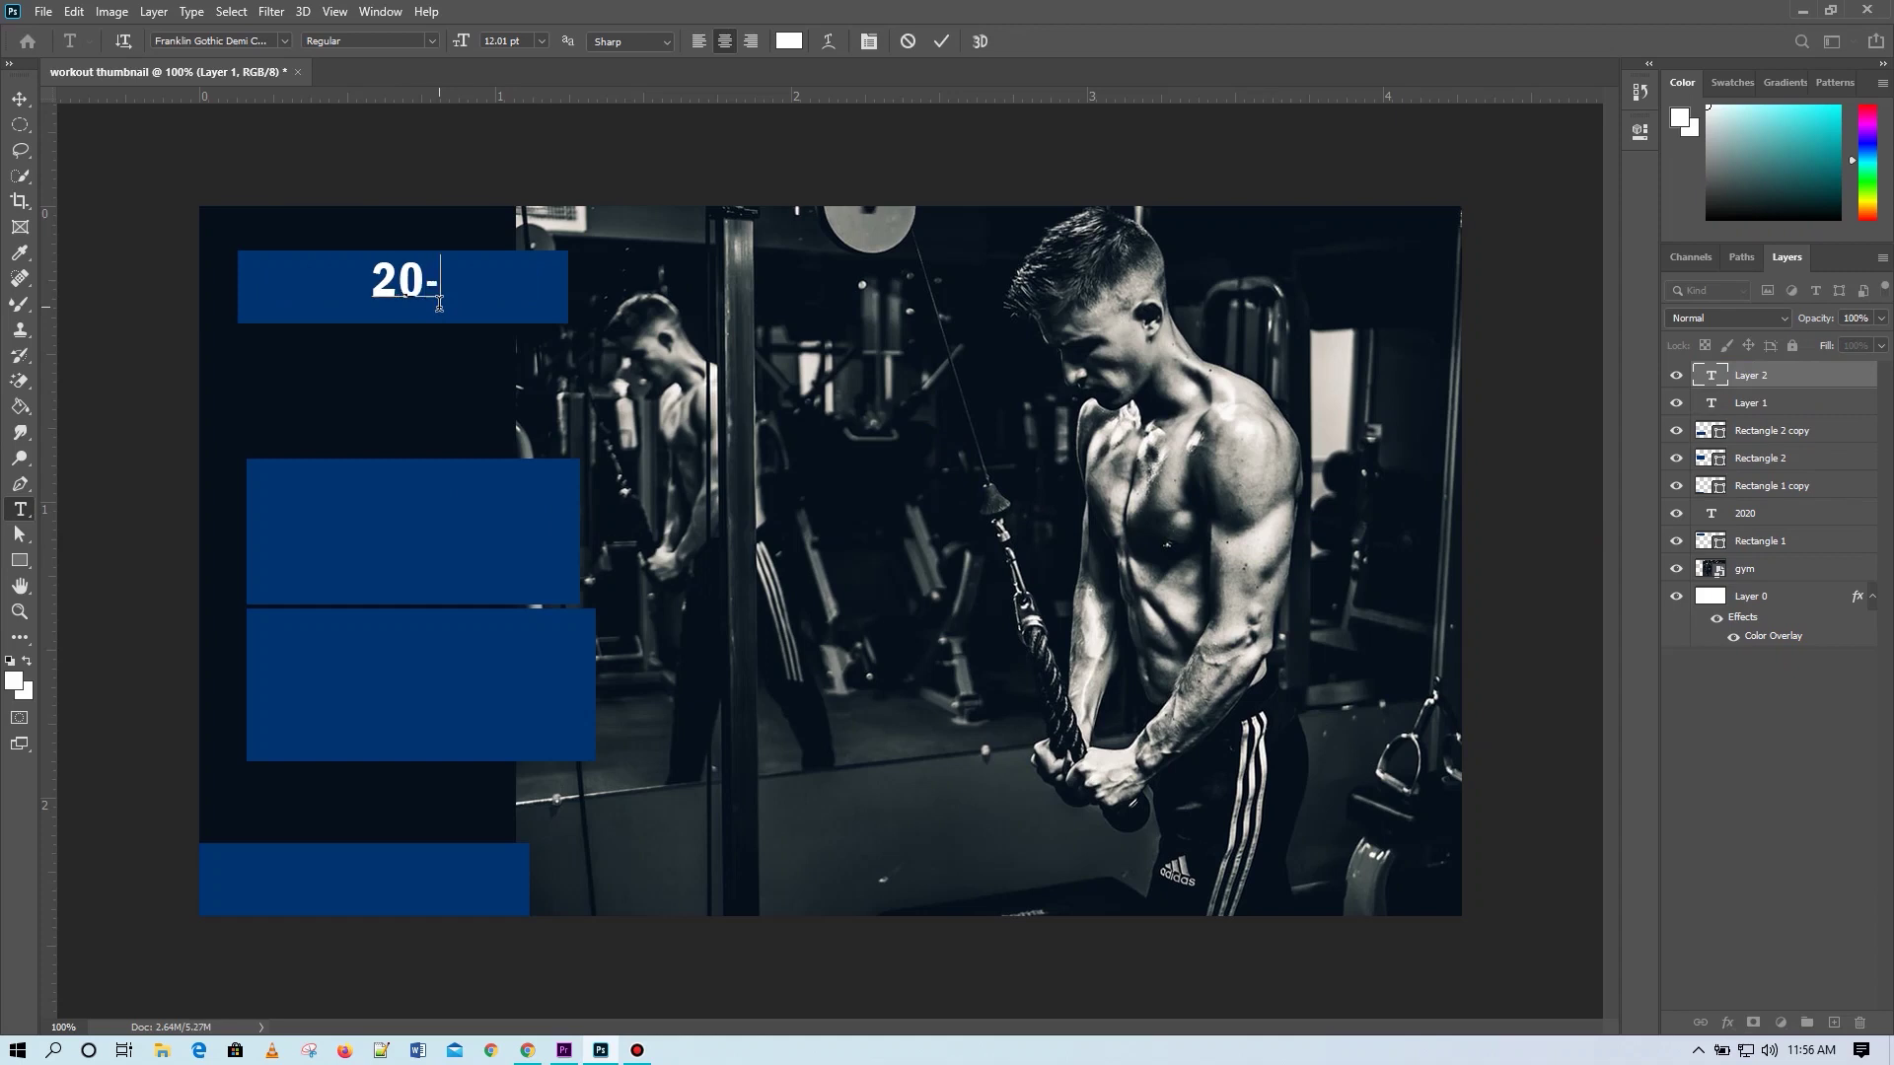
text(minutes)
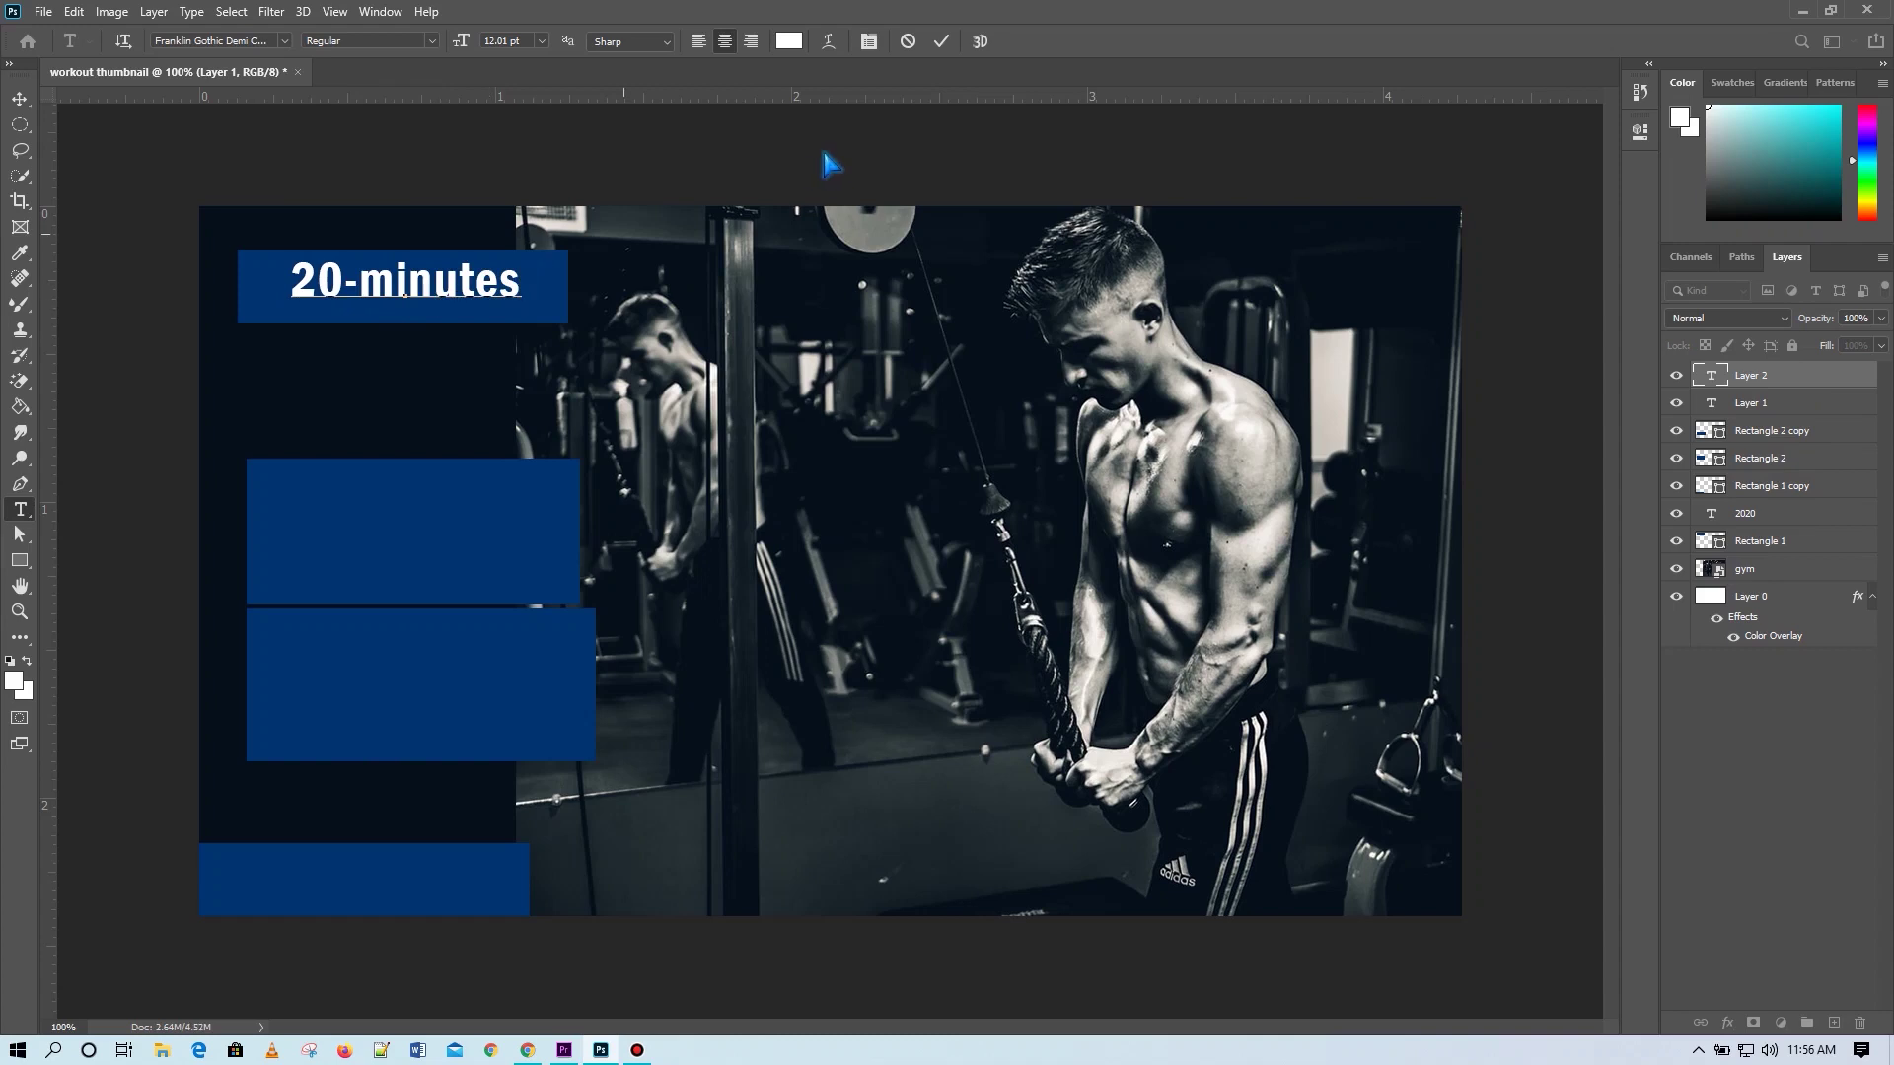
click(941, 40)
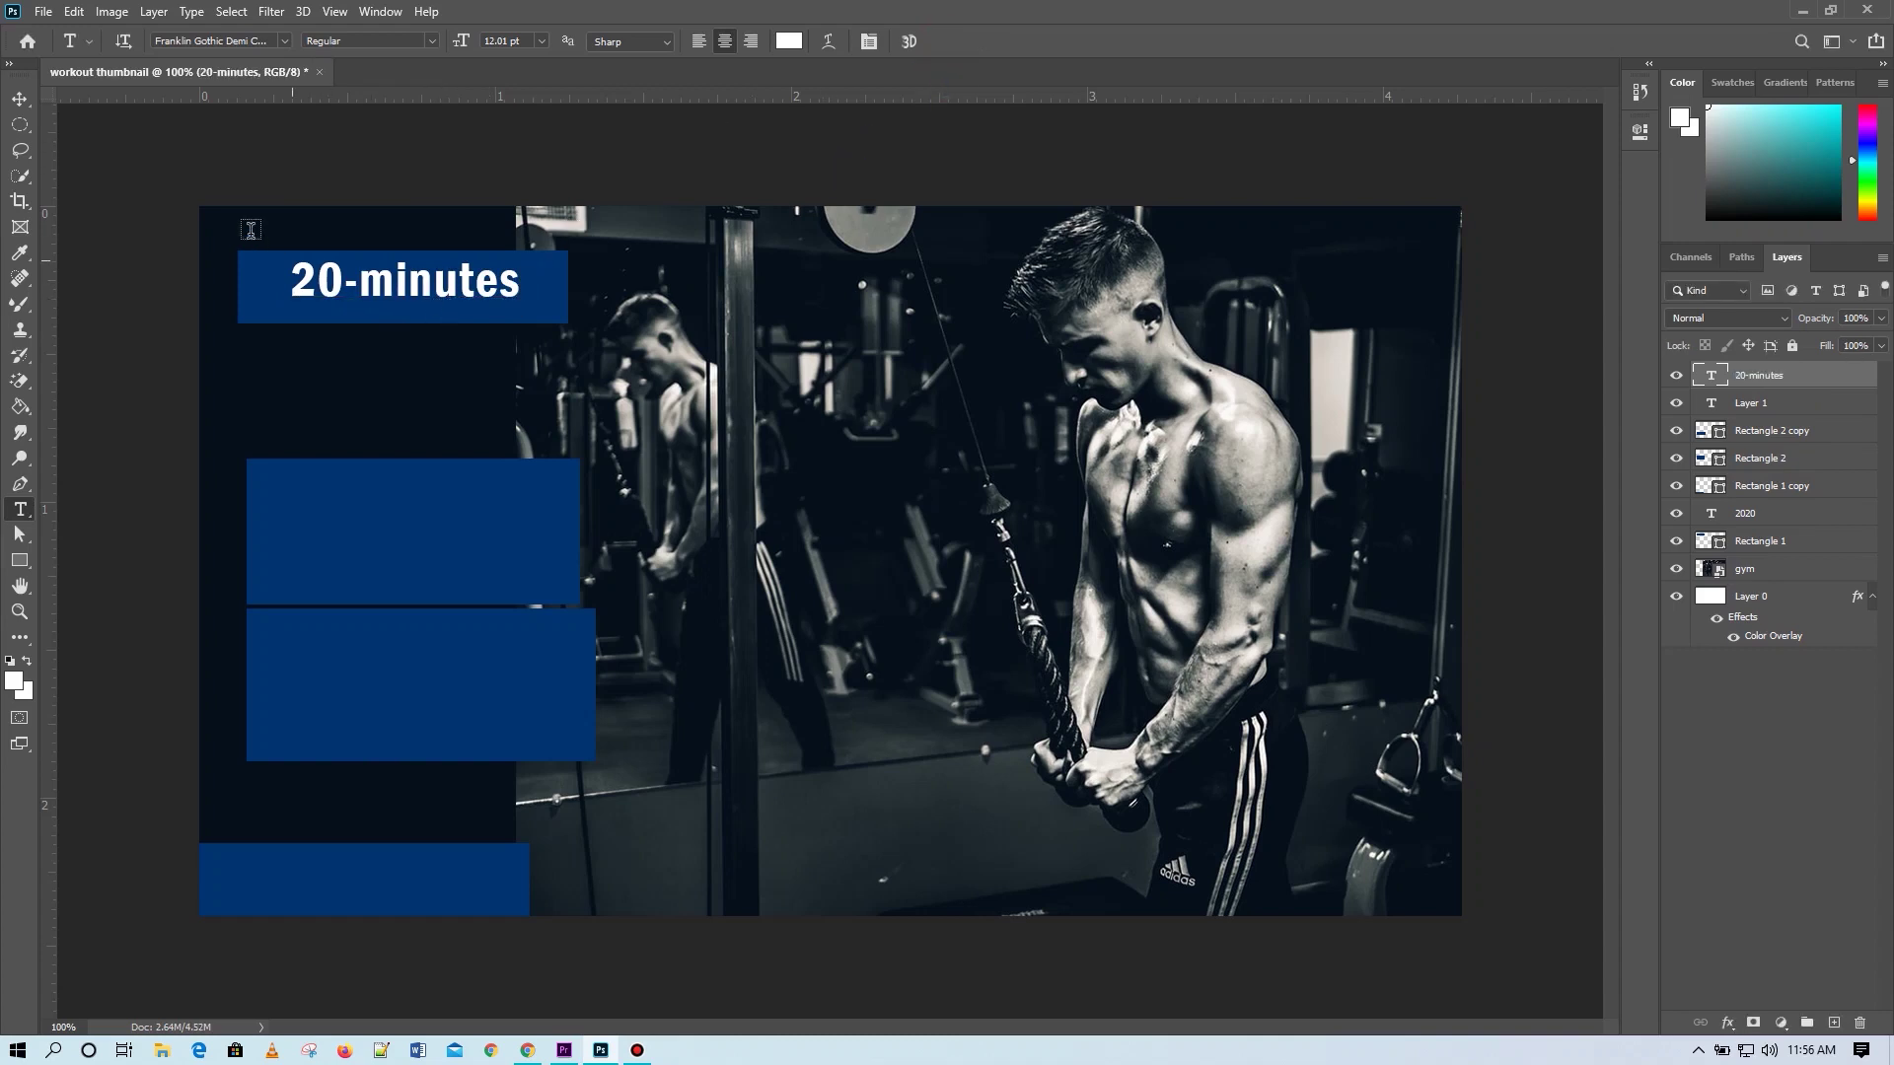
Shift the 20-minutes text toward the right end of the top rectangle and slightly increase its font size.
click(20, 99)
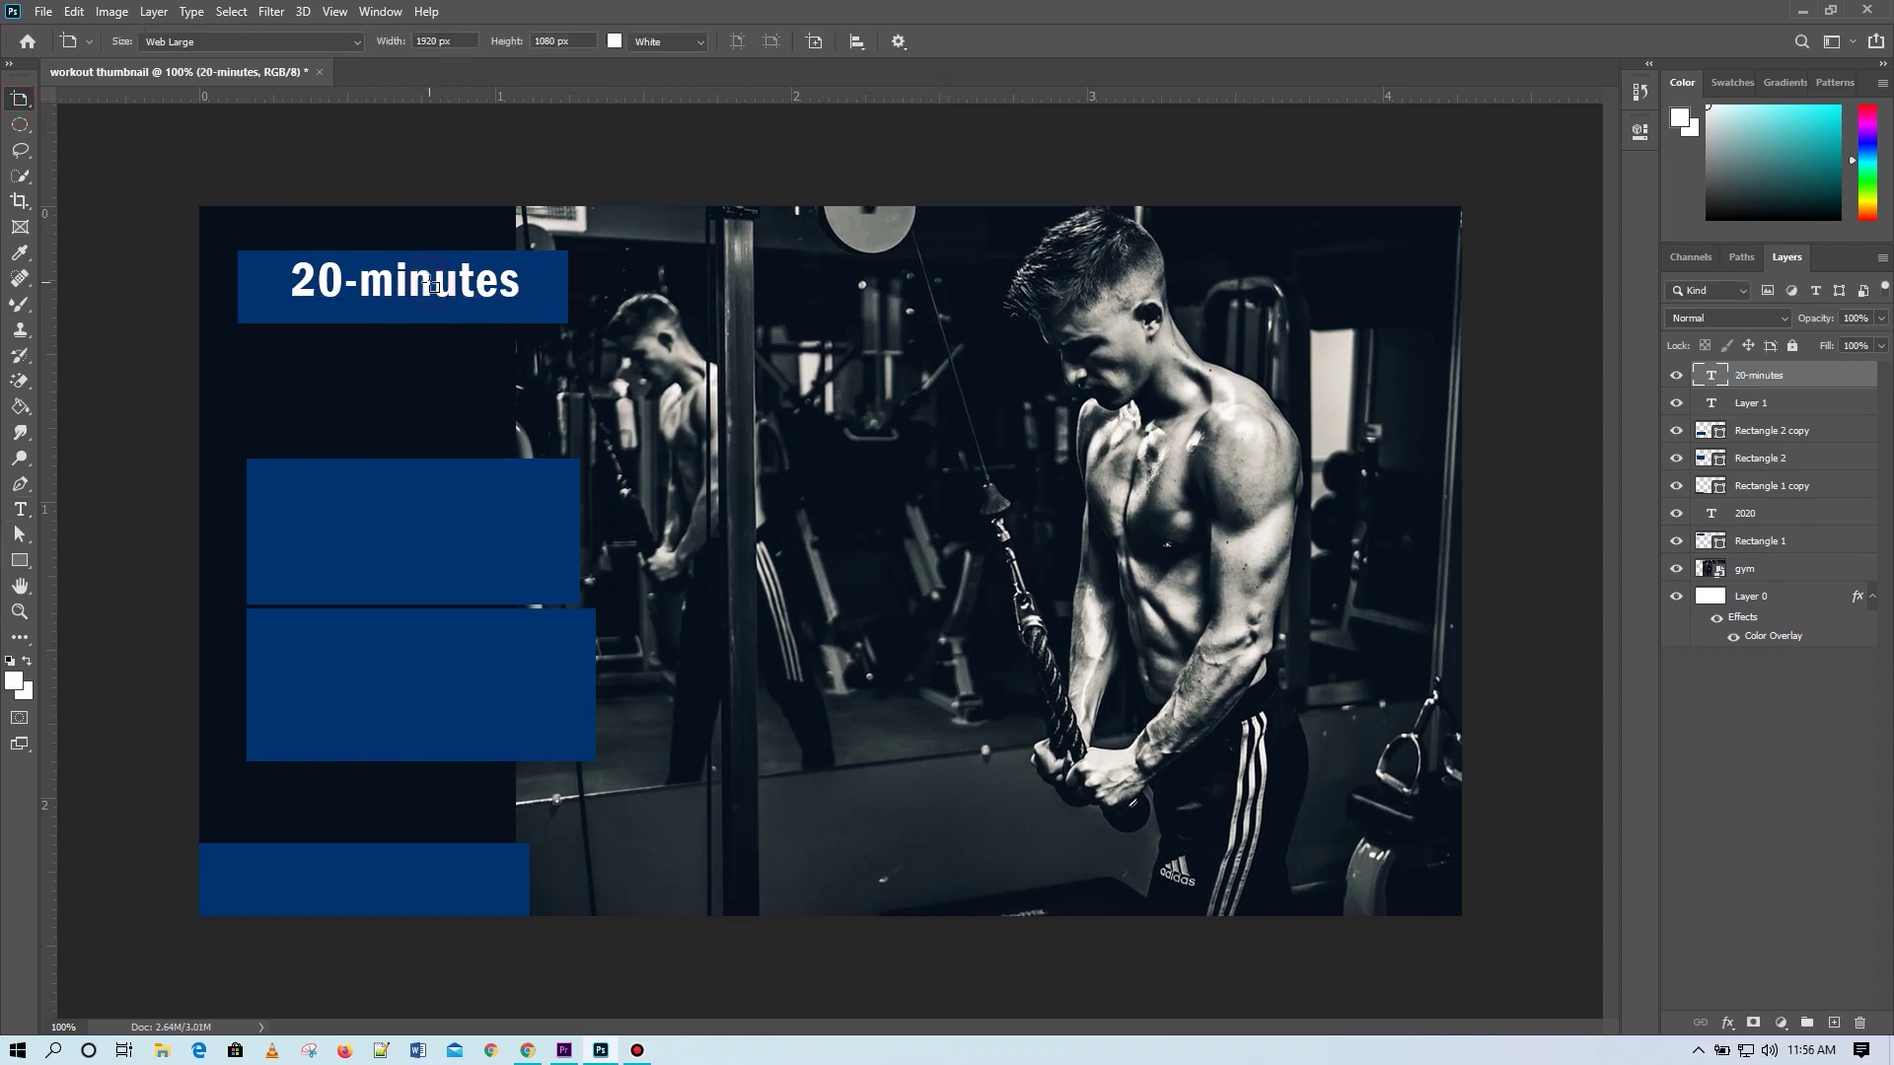
key(v)
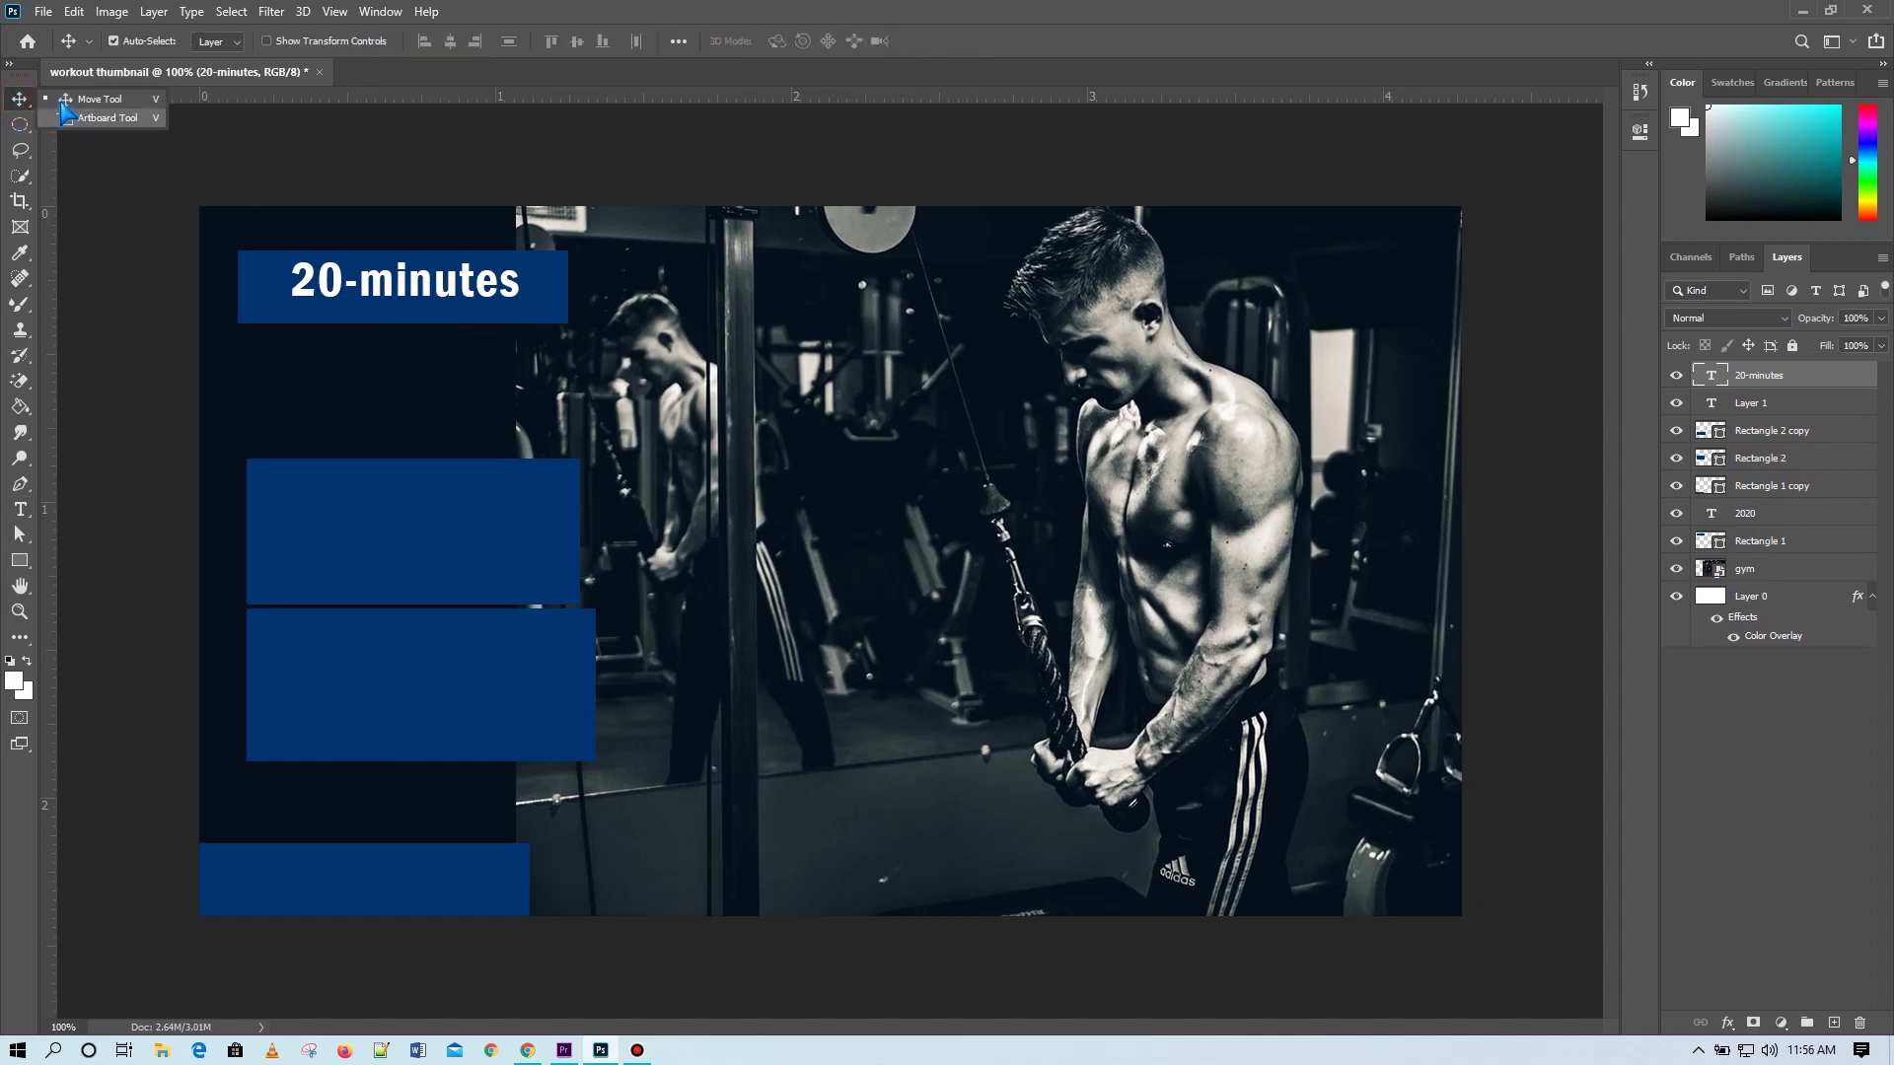
drag(366, 287, 400, 292)
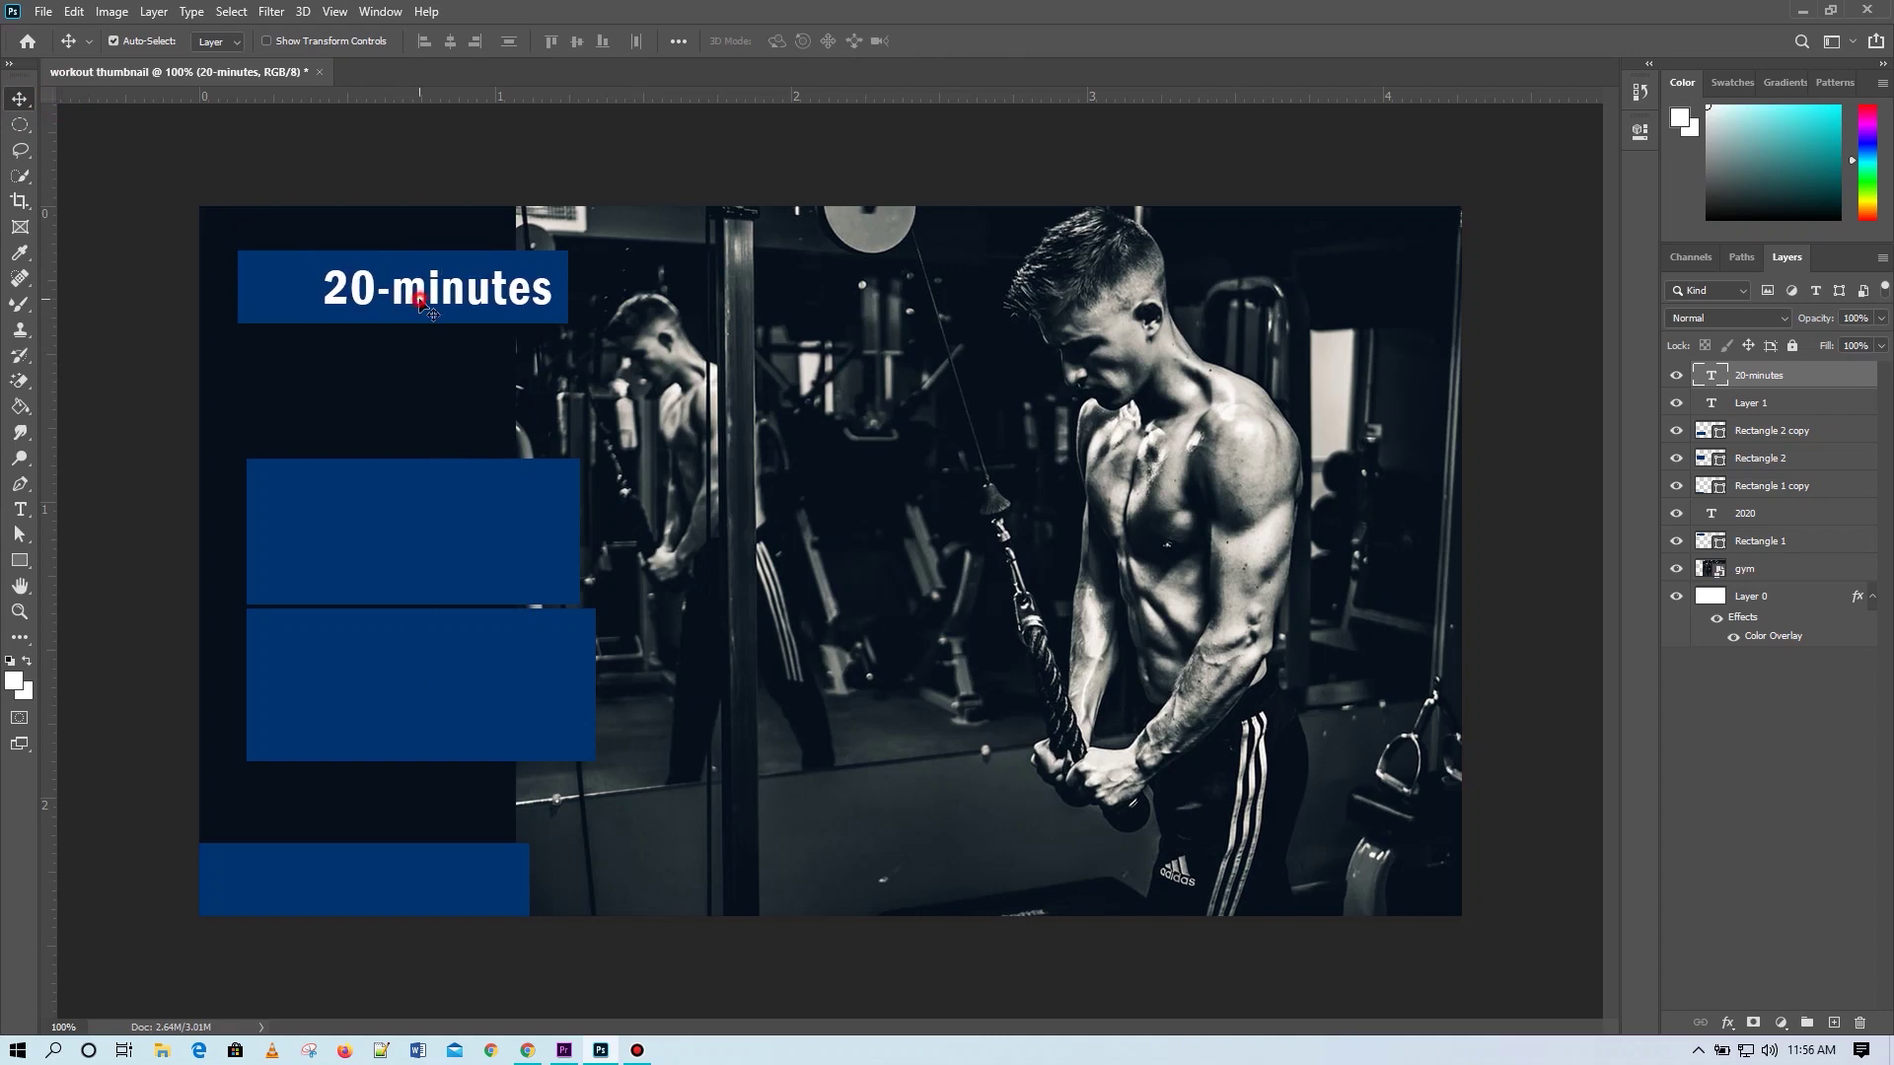
click(1640, 131)
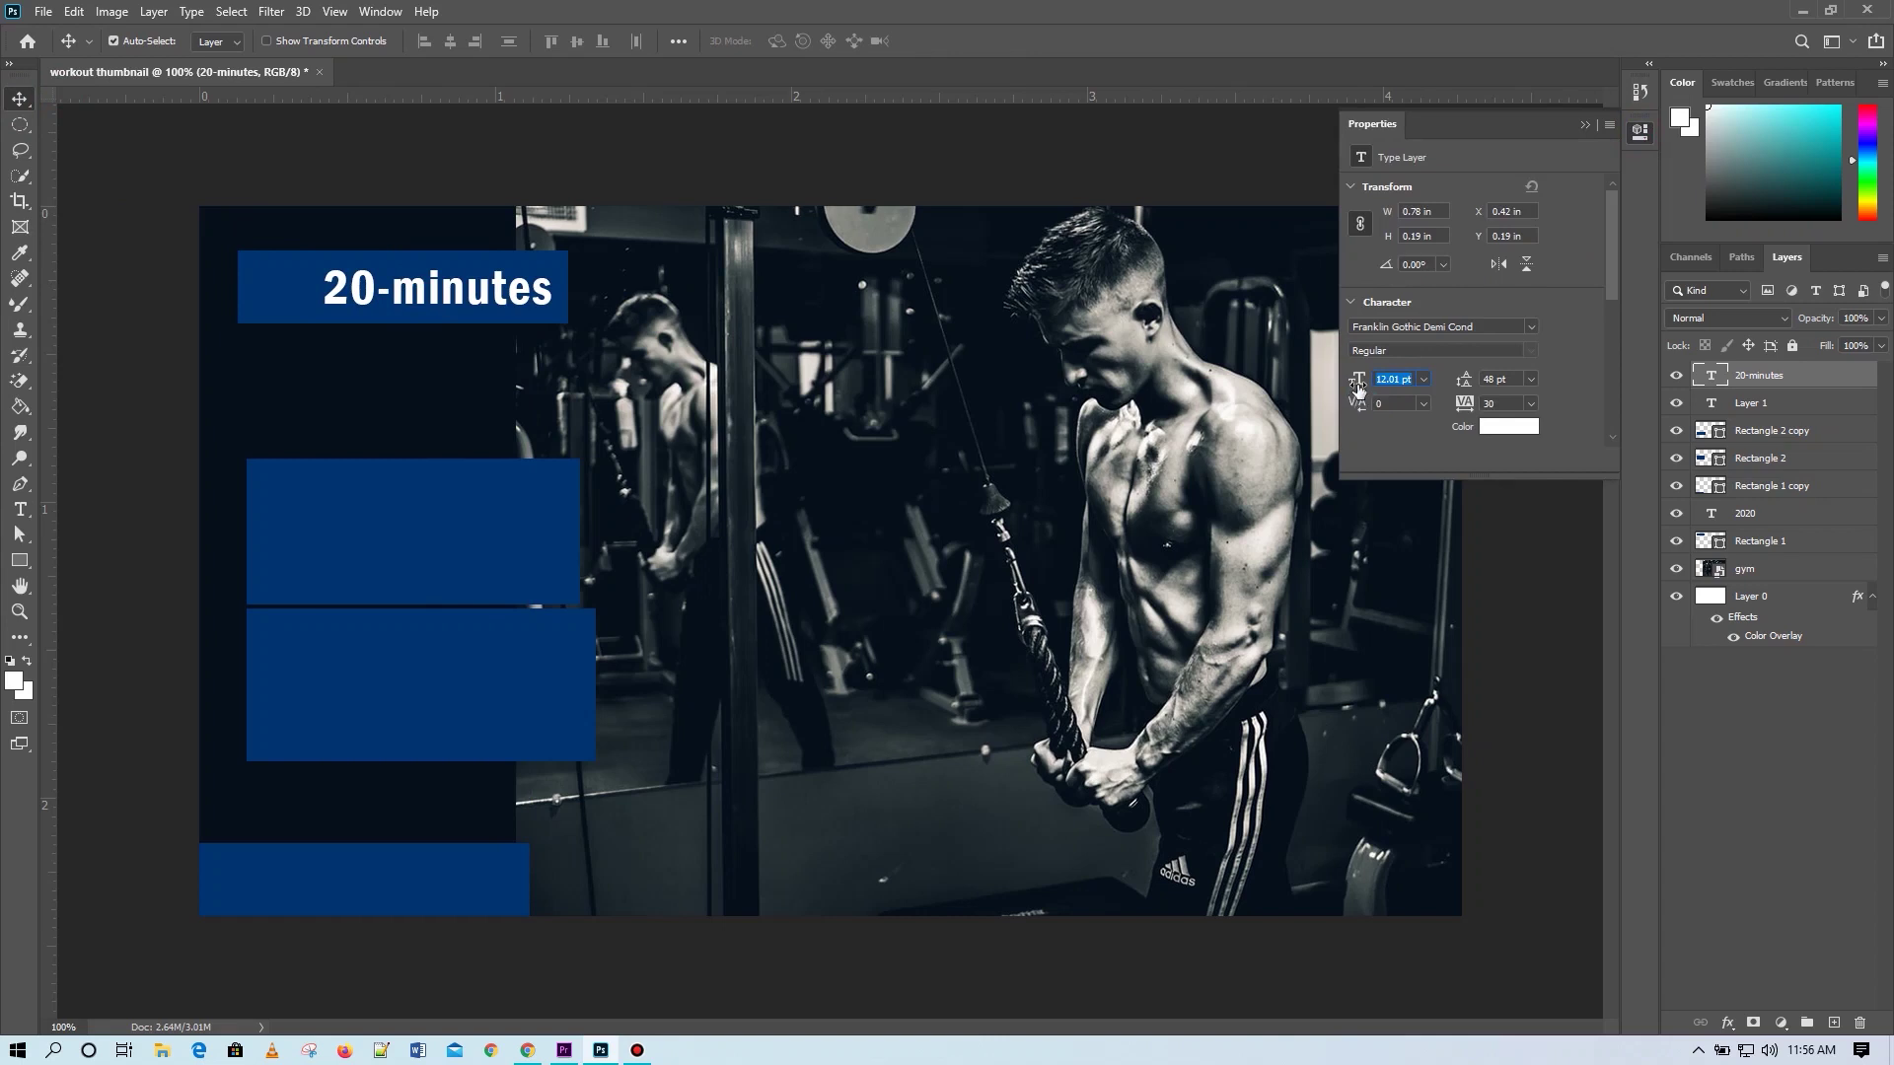
drag(1358, 384, 1357, 385)
click(1585, 126)
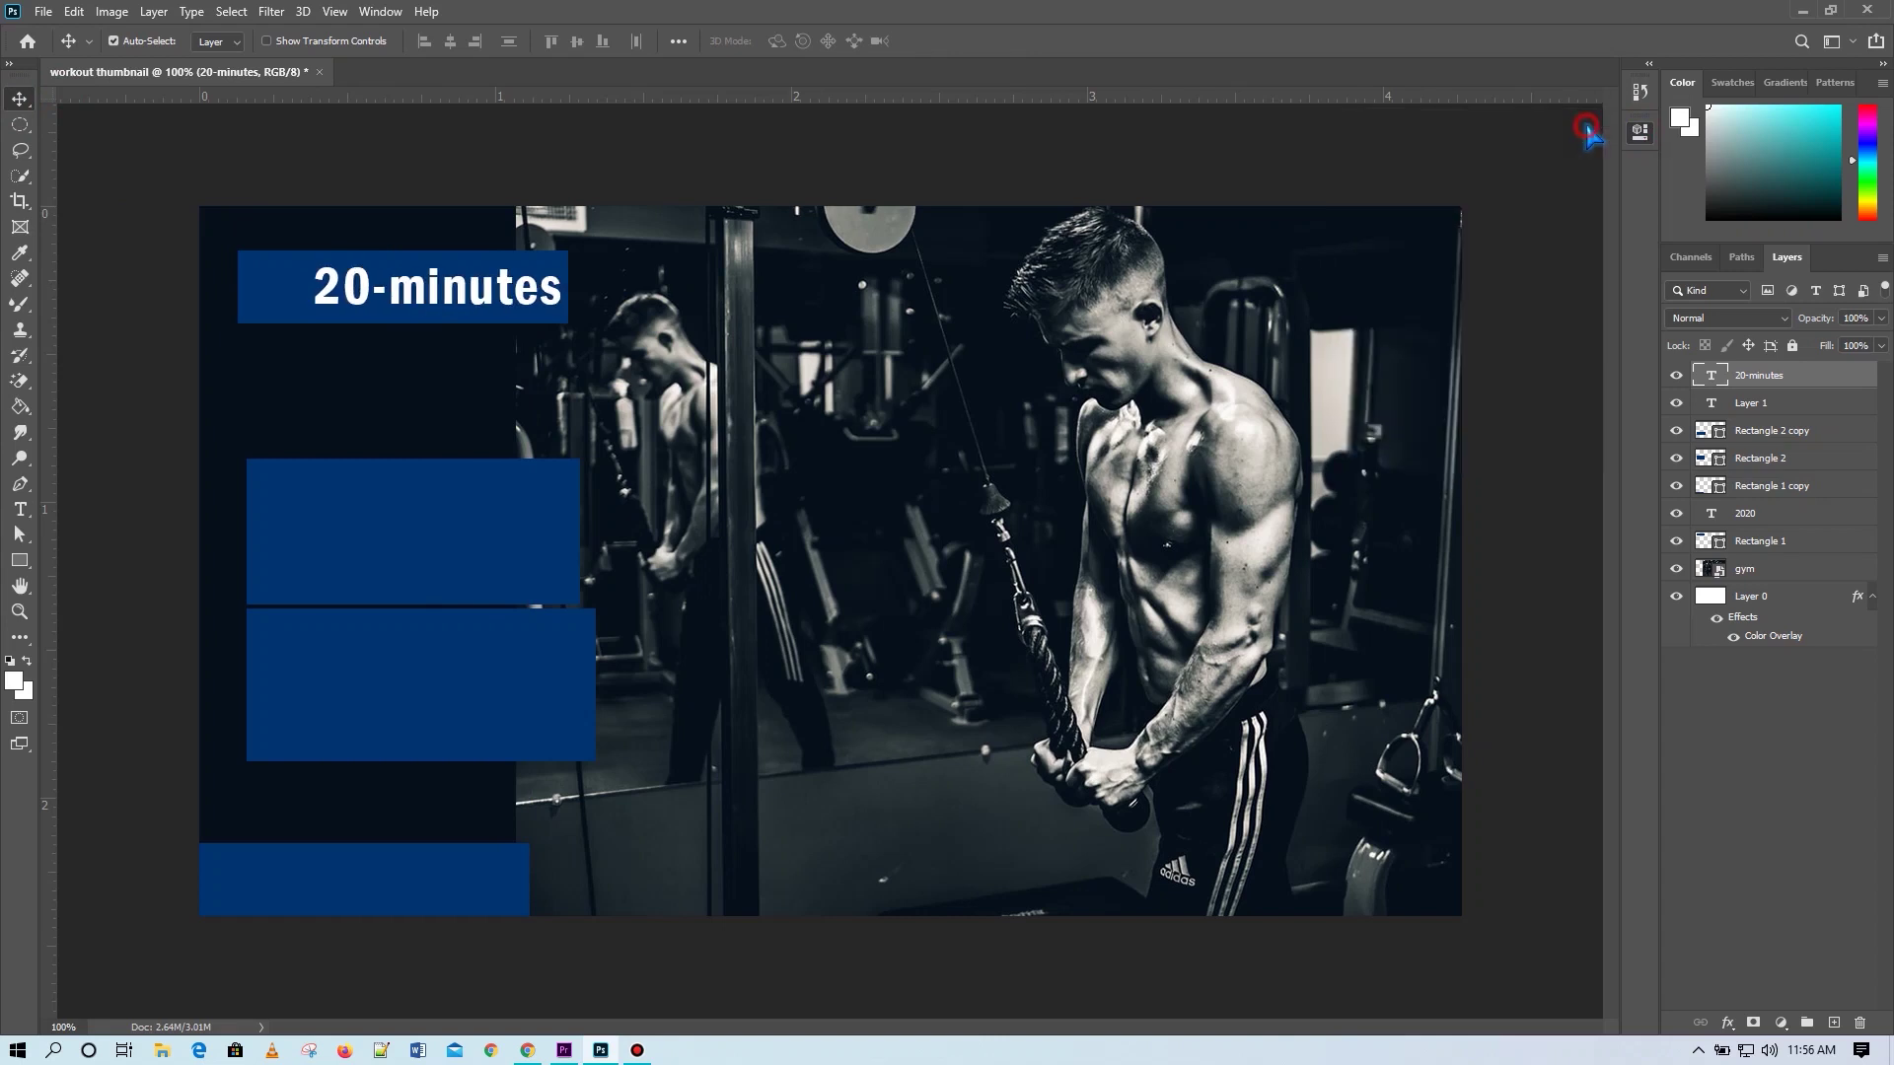
Place the desktop's watch image at 1.88% scale on the top rectangle, left of the 20-minutes text.
click(1797, 12)
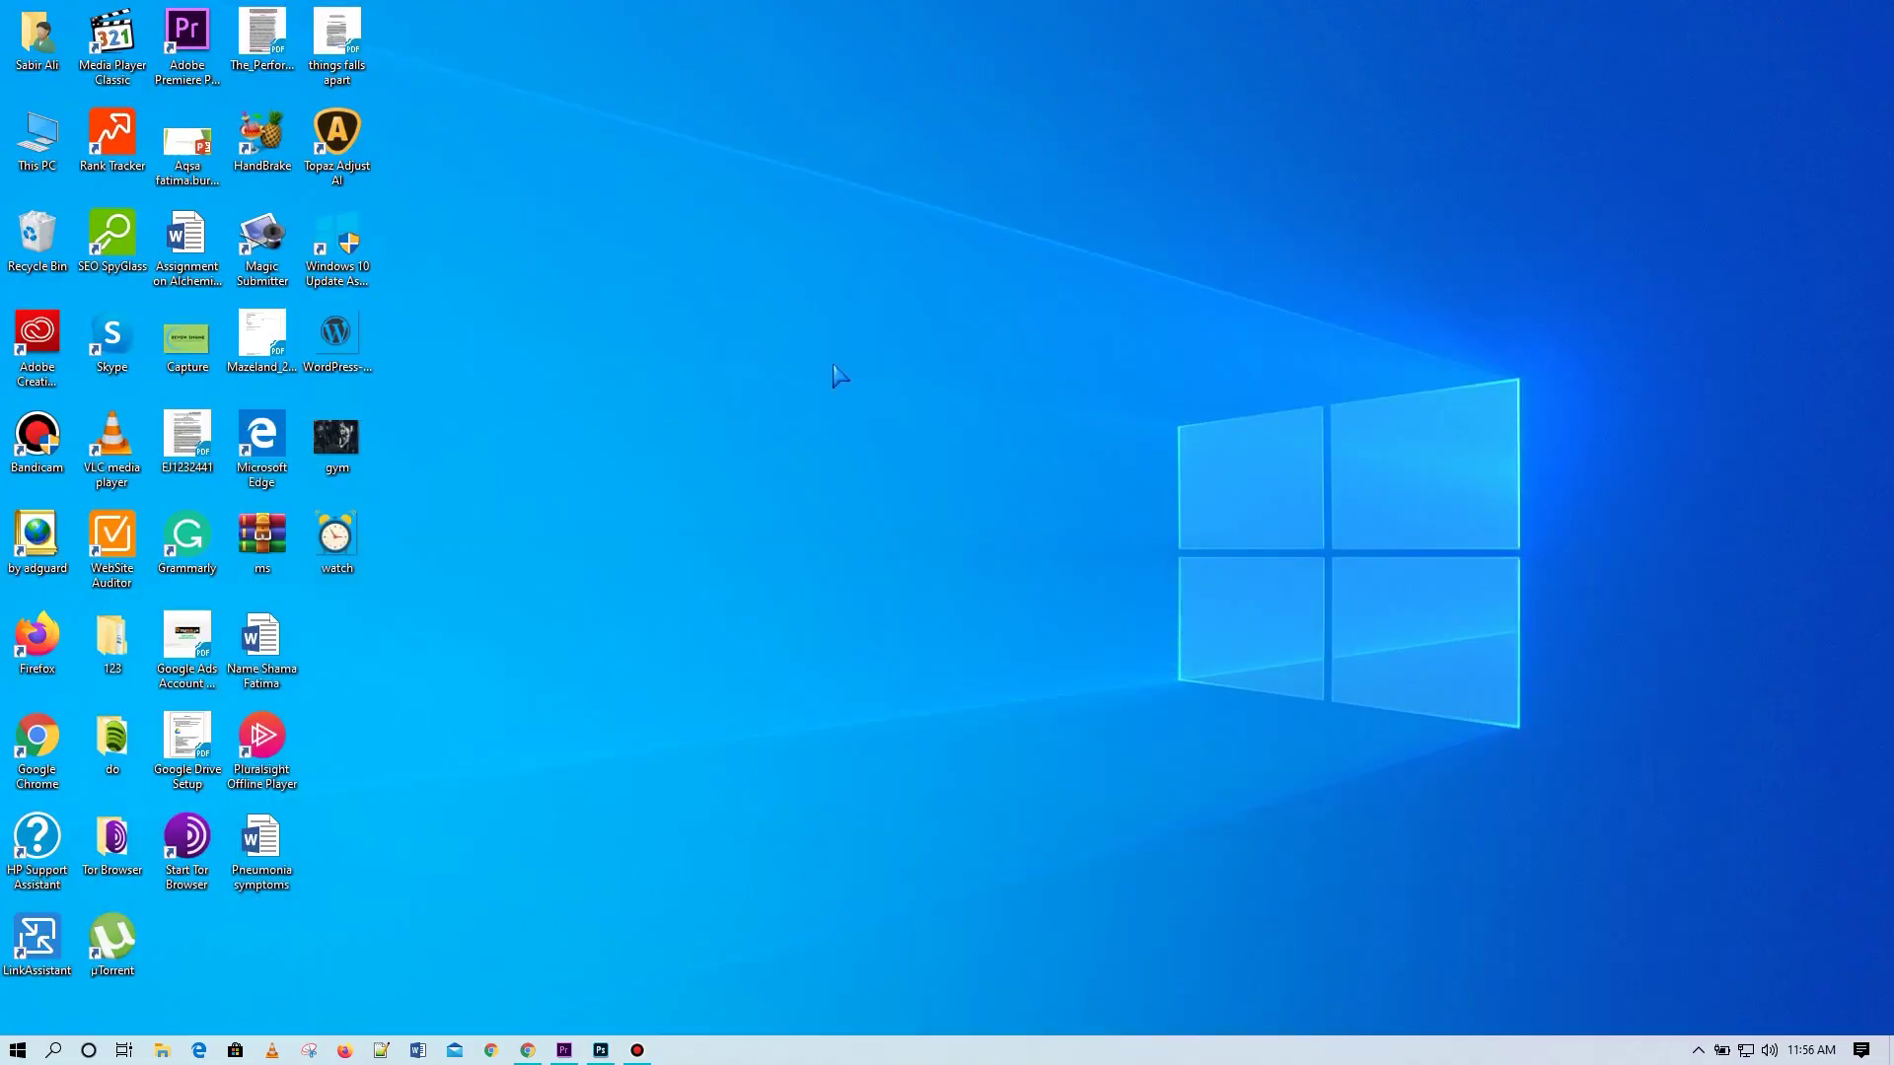
drag(336, 543, 446, 555)
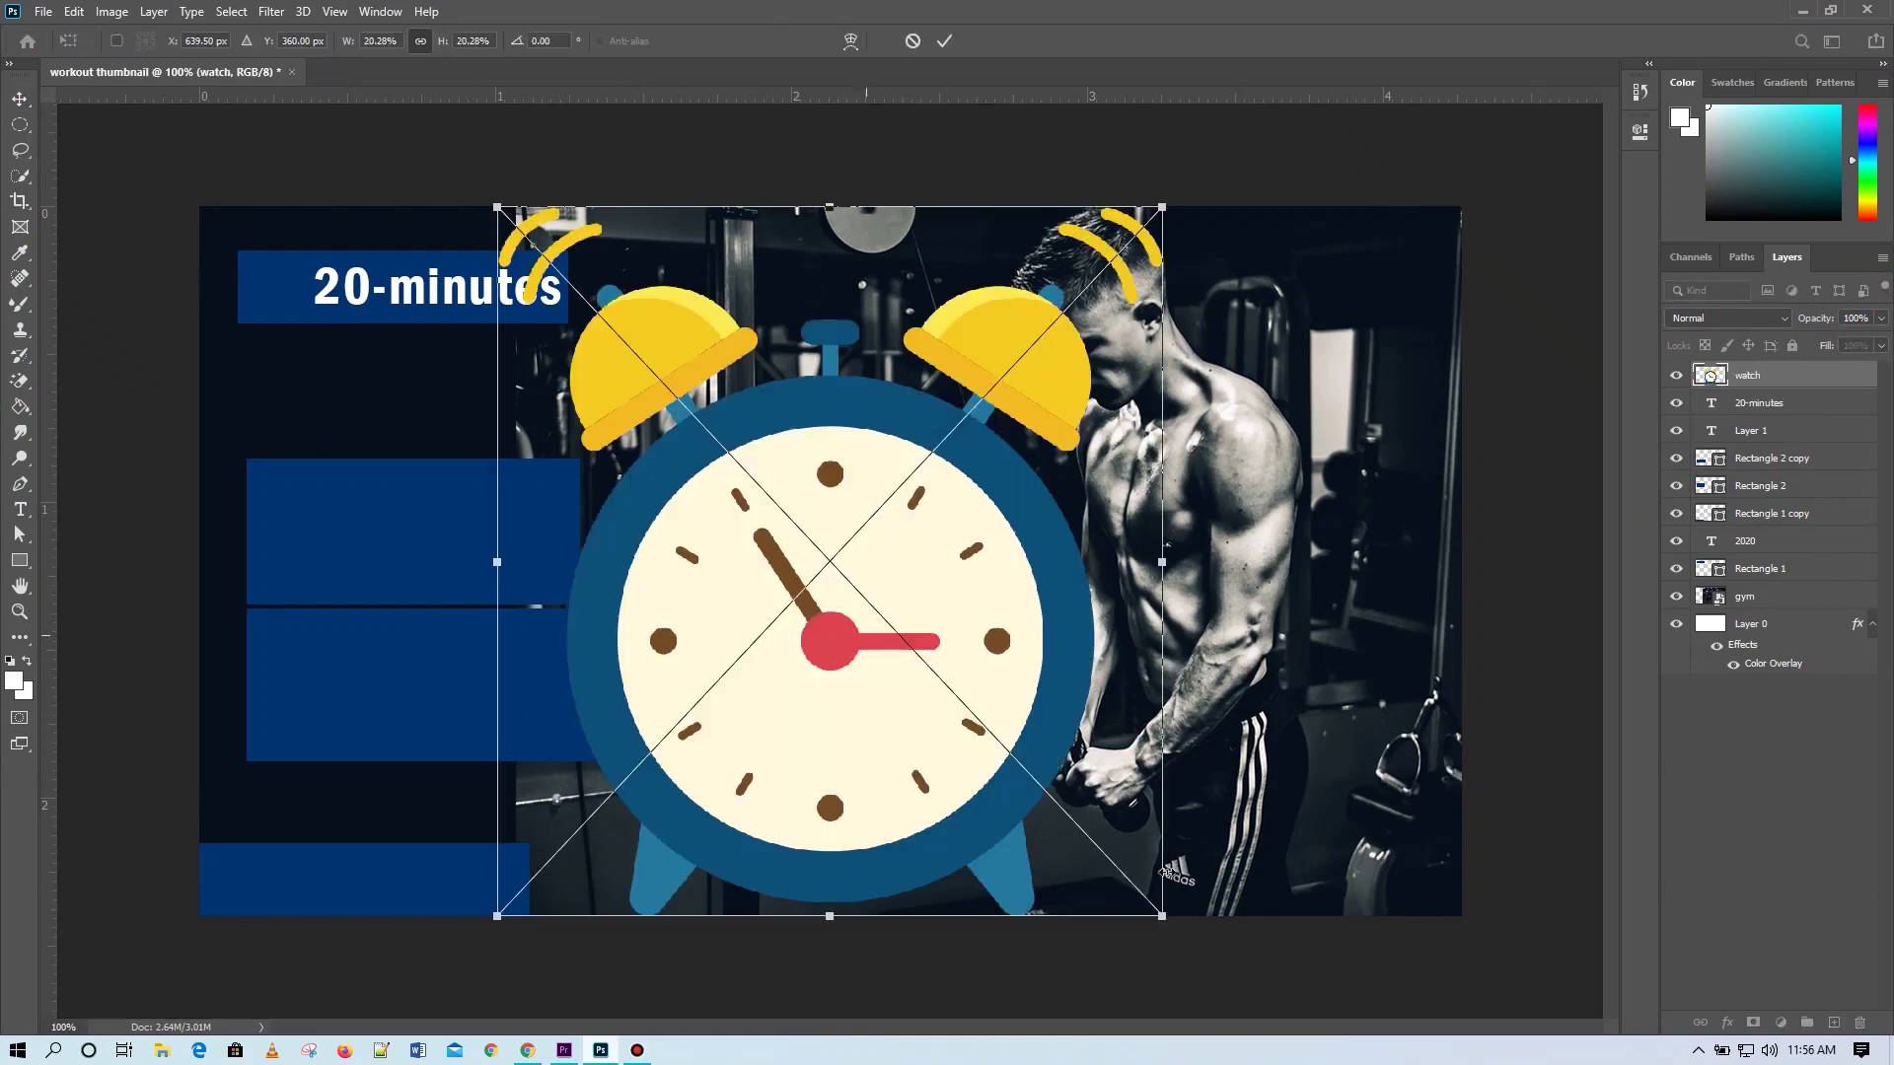
drag(1163, 920, 306, 315)
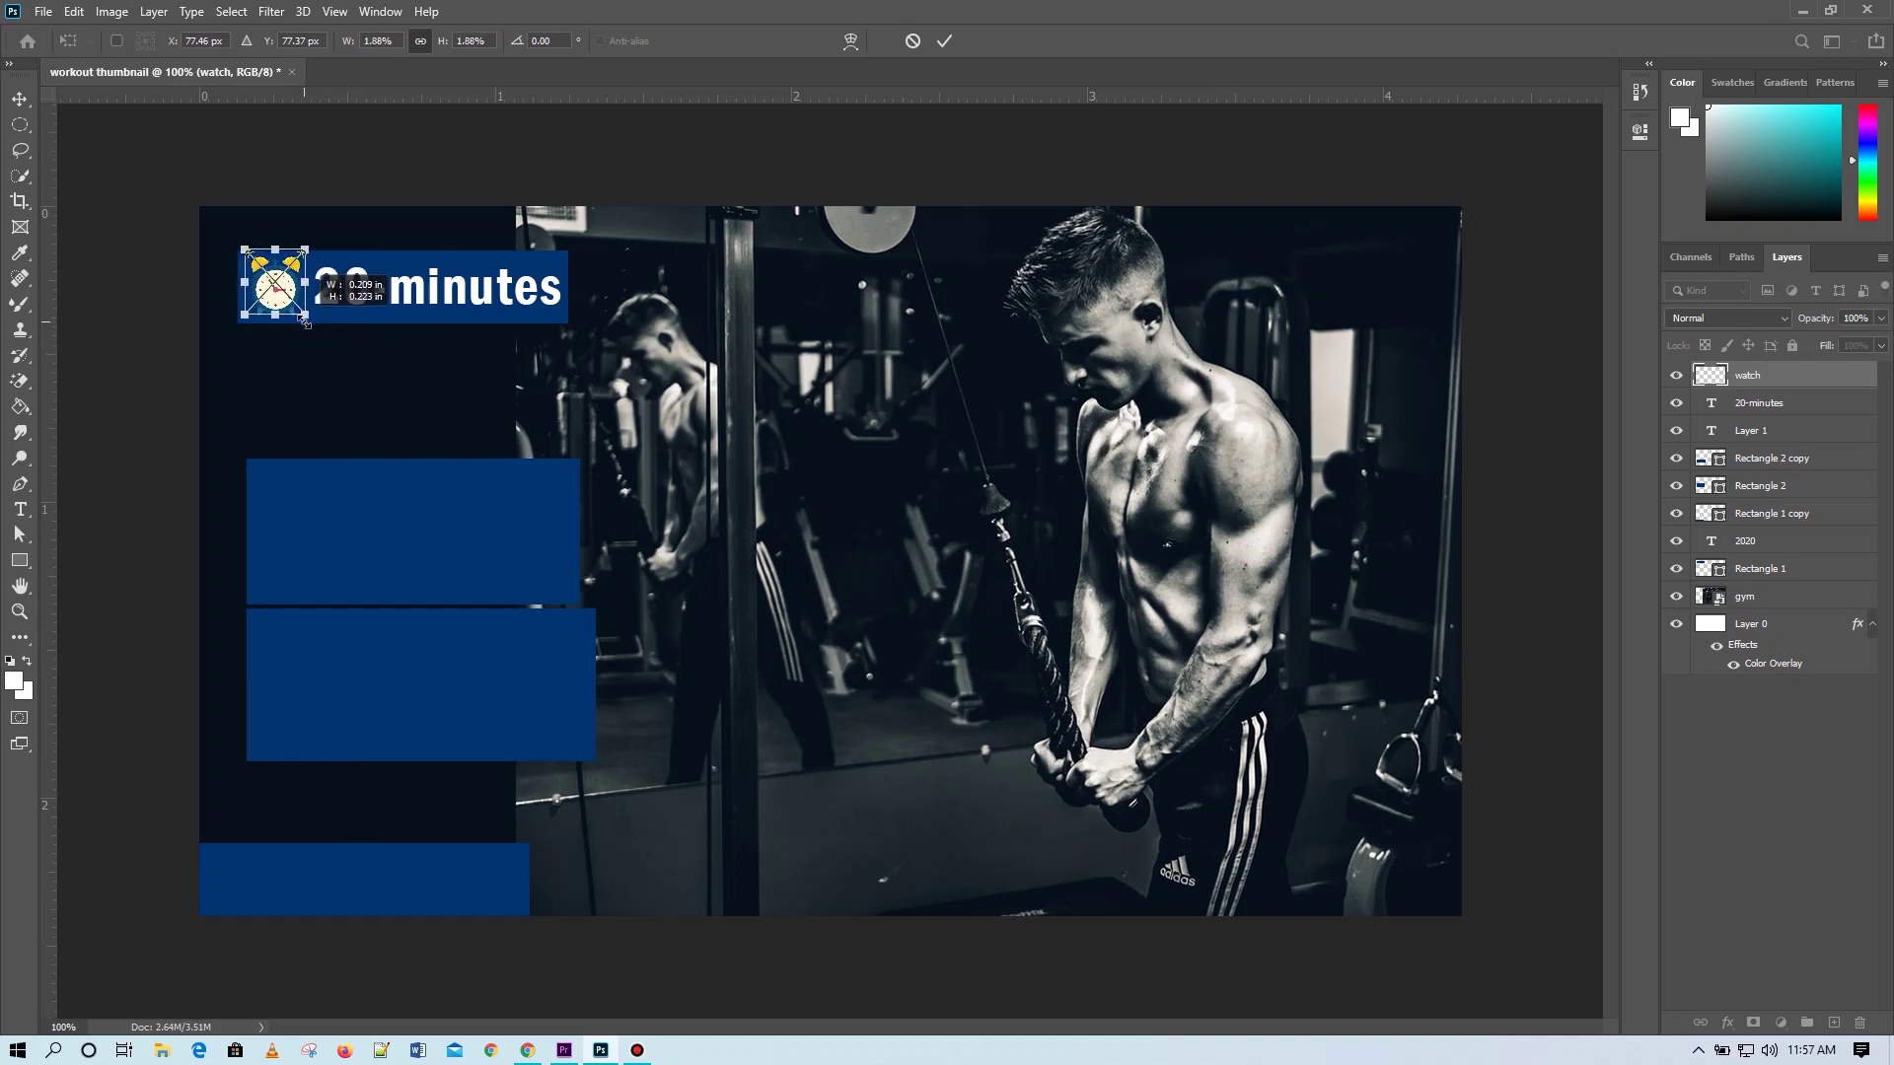
click(944, 40)
Rasterize the watch layer.
right_click(1717, 383)
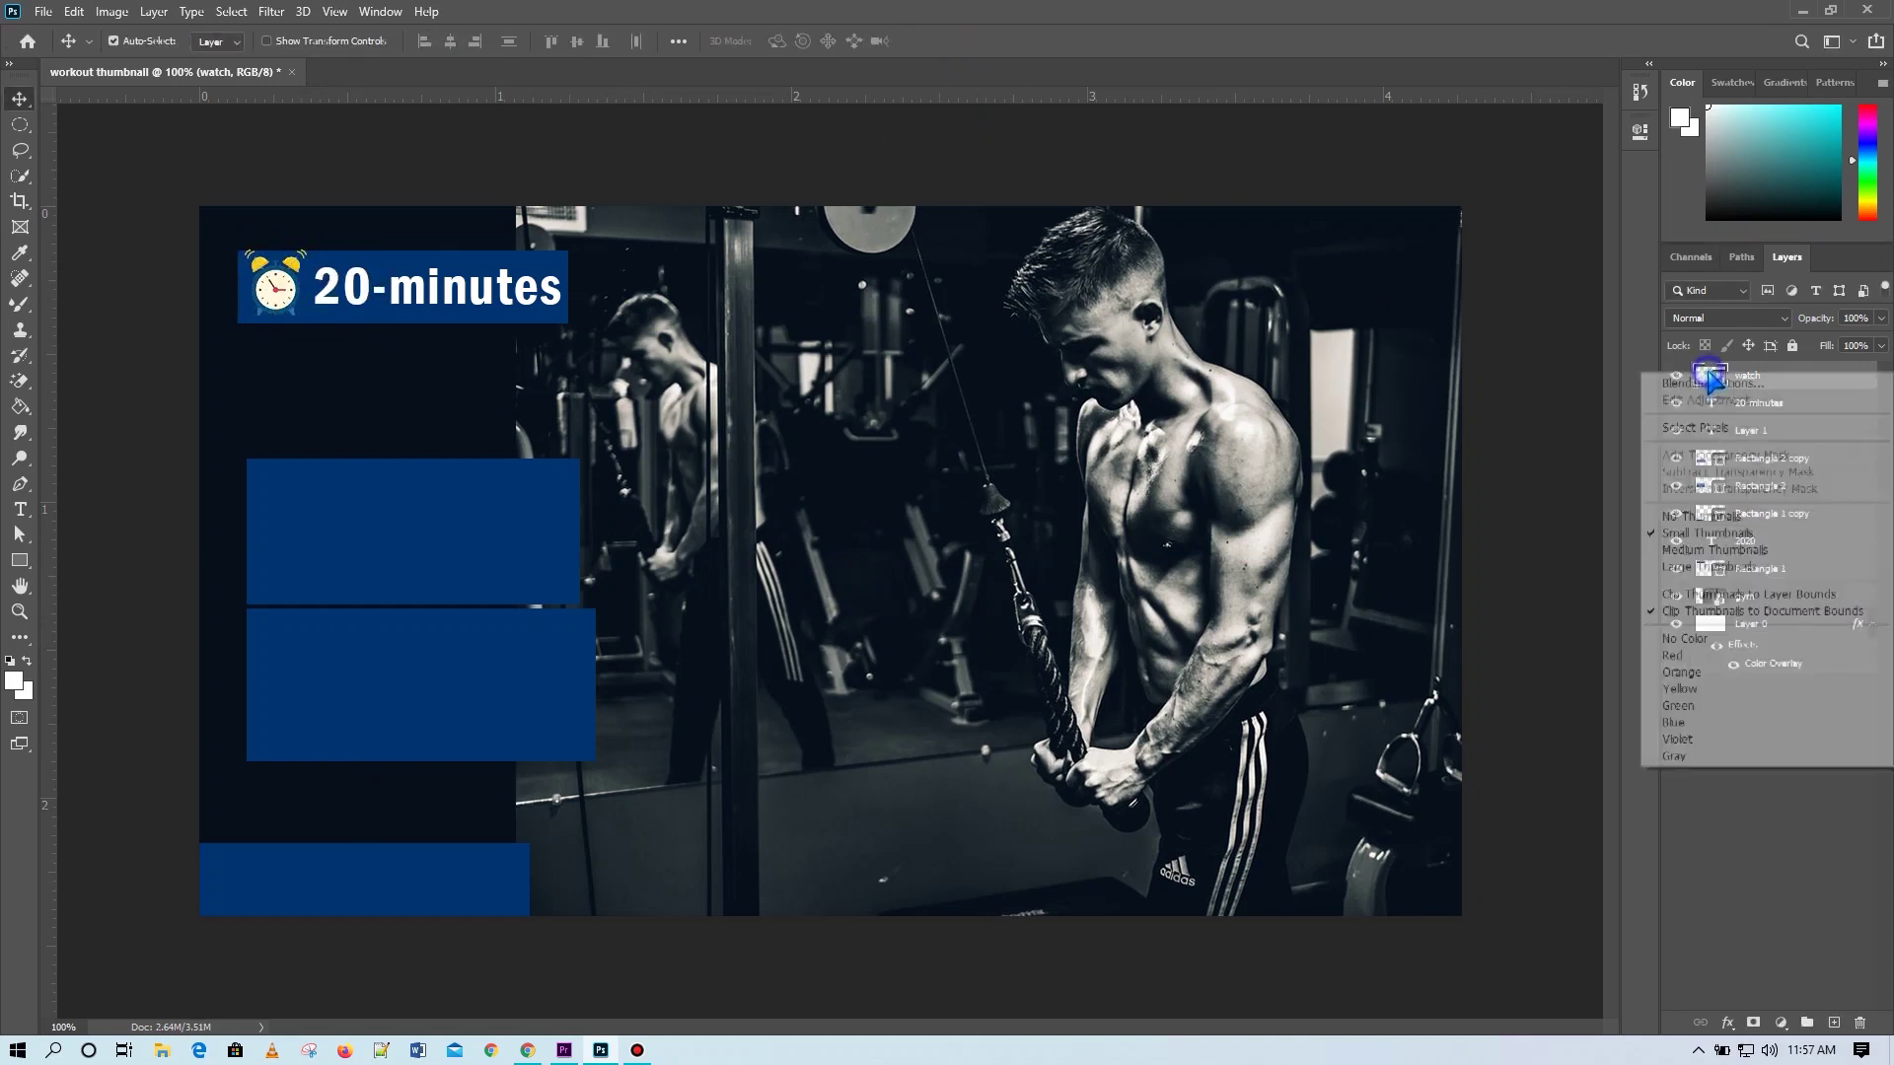
click(1625, 346)
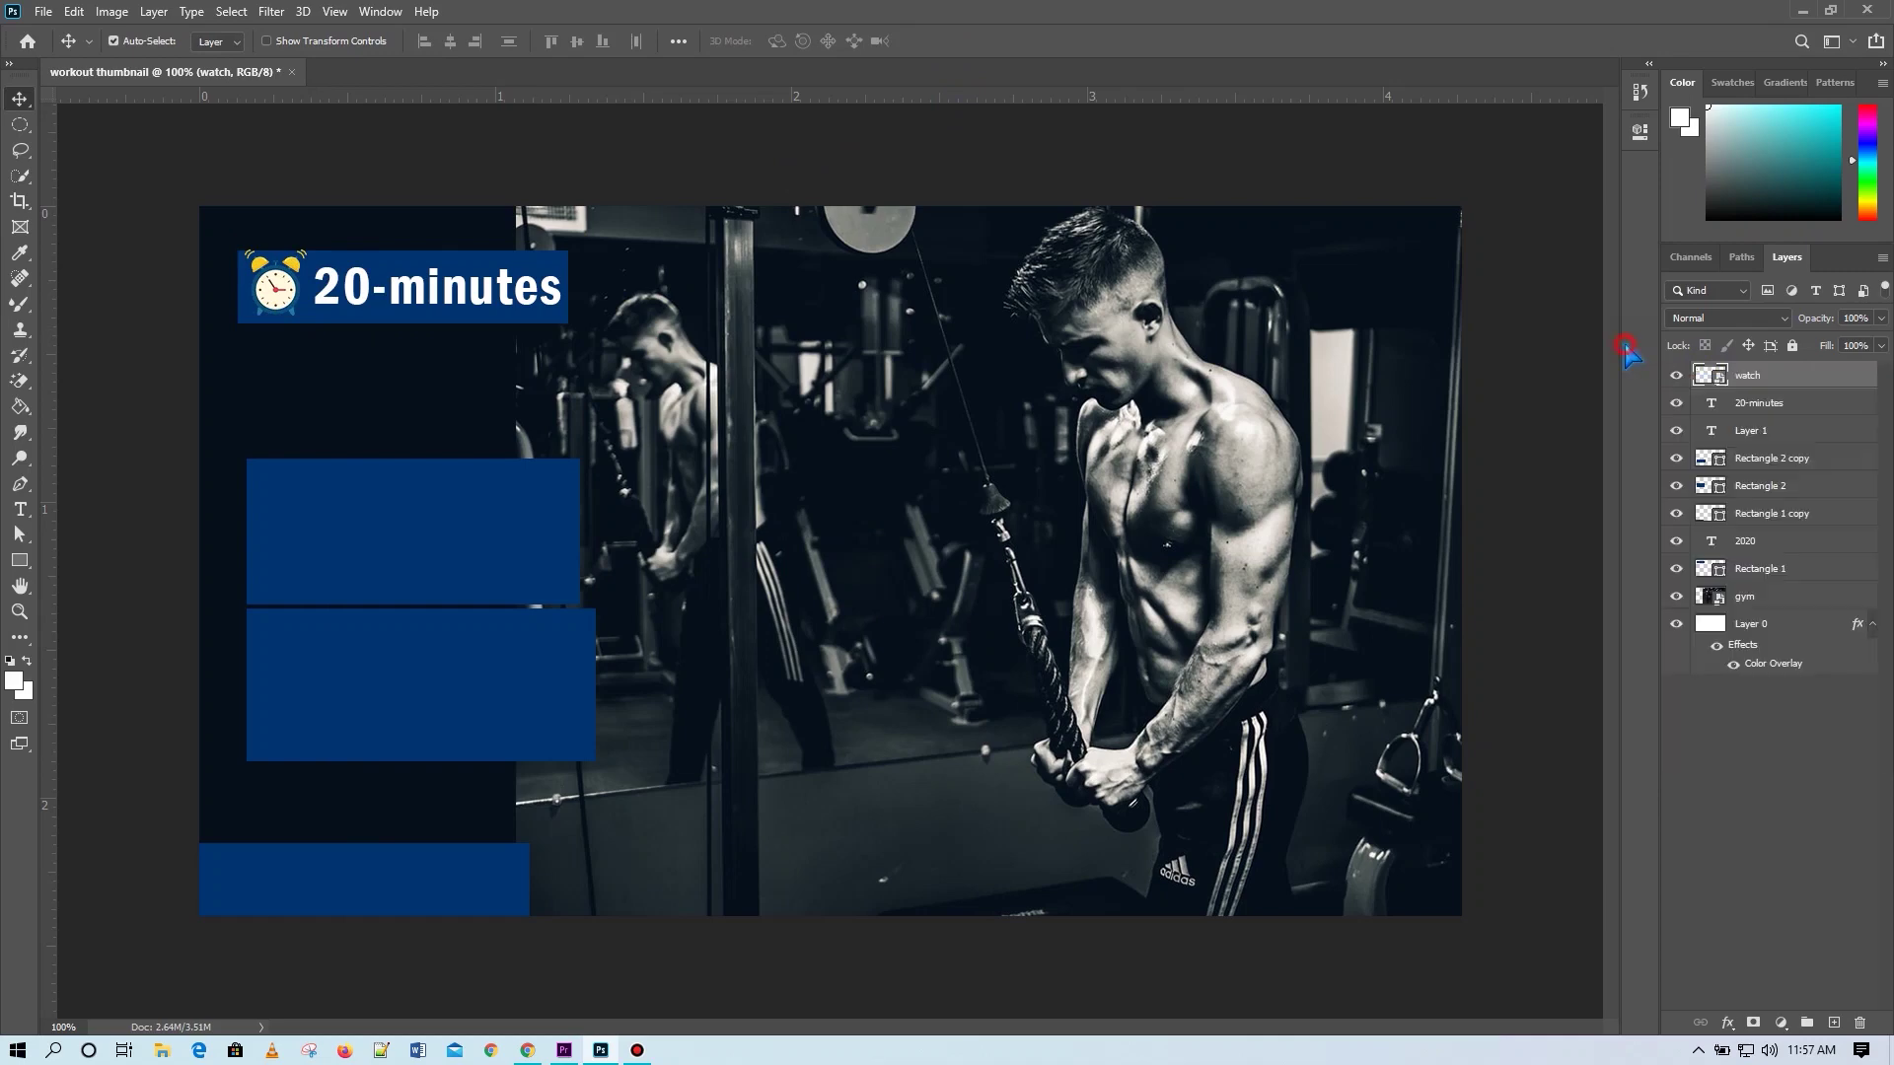
right_click(1790, 380)
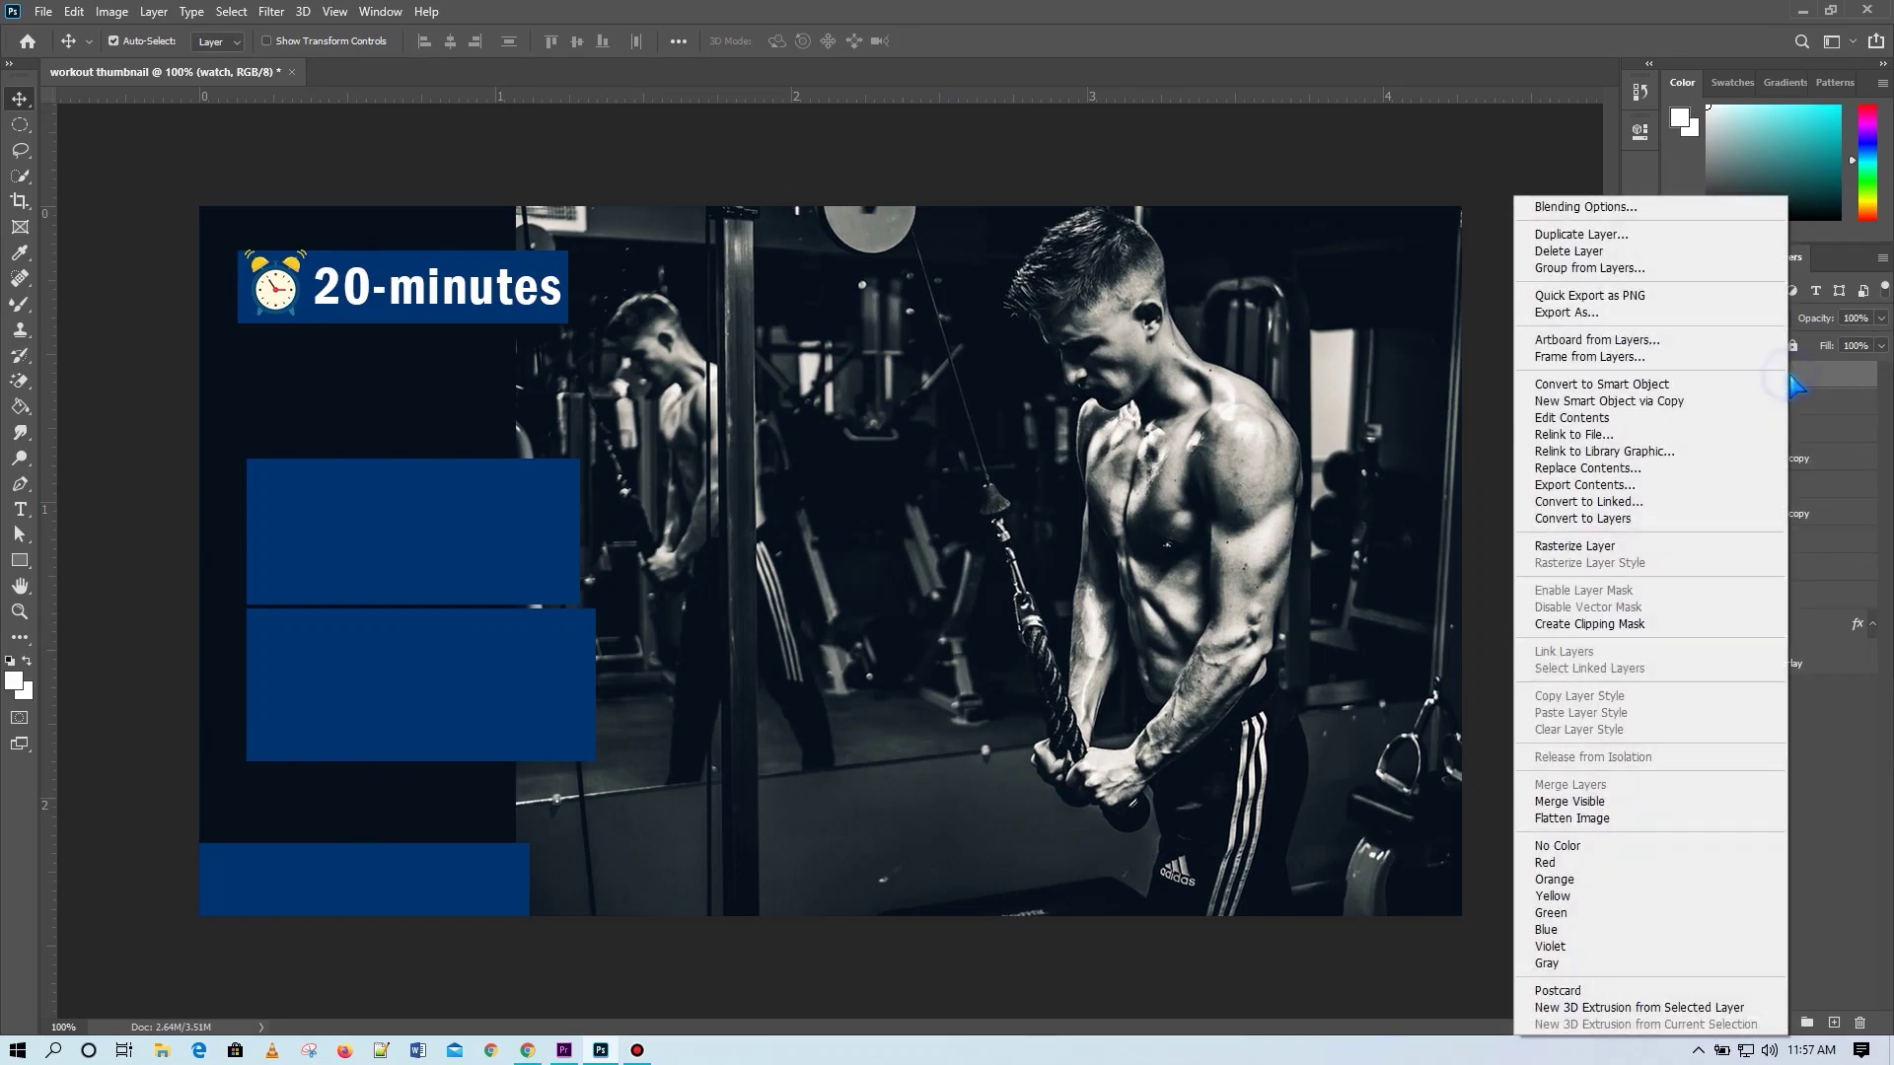
click(1623, 548)
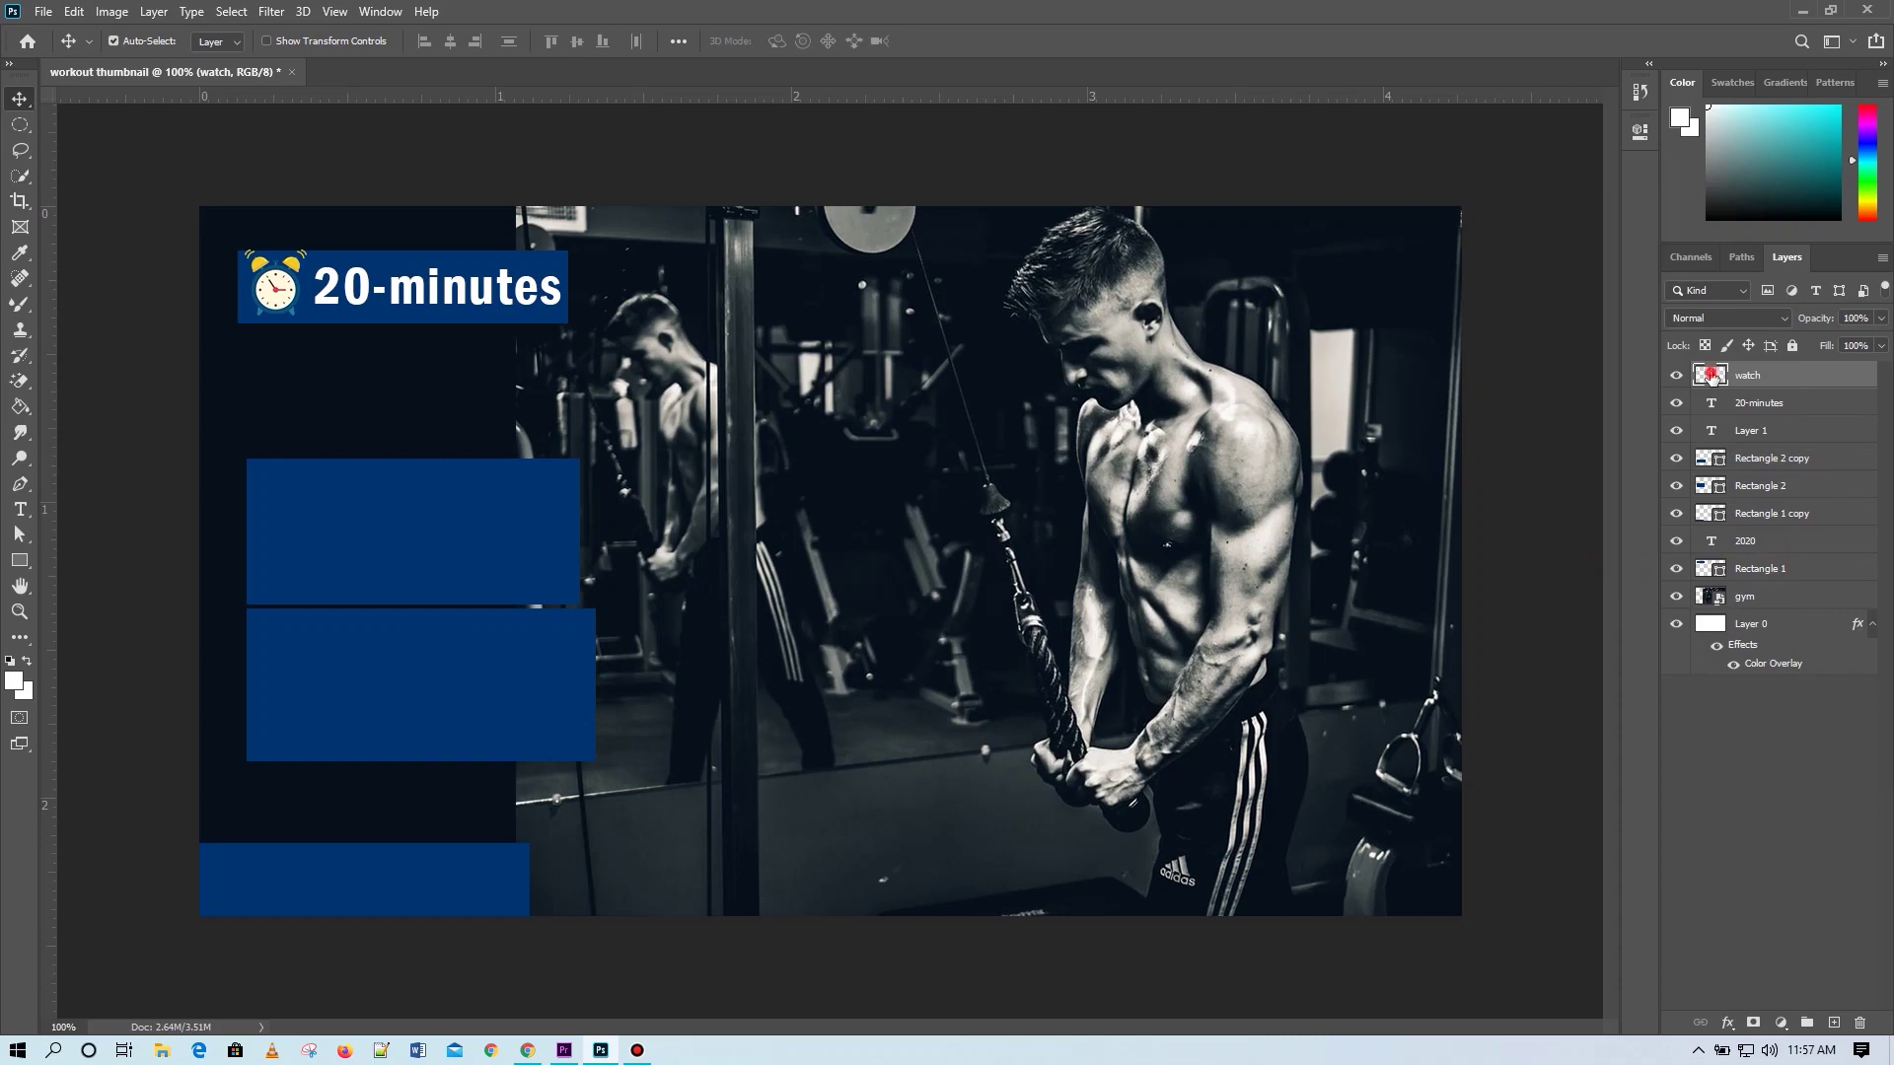
Apply a yellow #dbc52e Color Overlay at 100% opacity to the watch layer.
double_click(1711, 376)
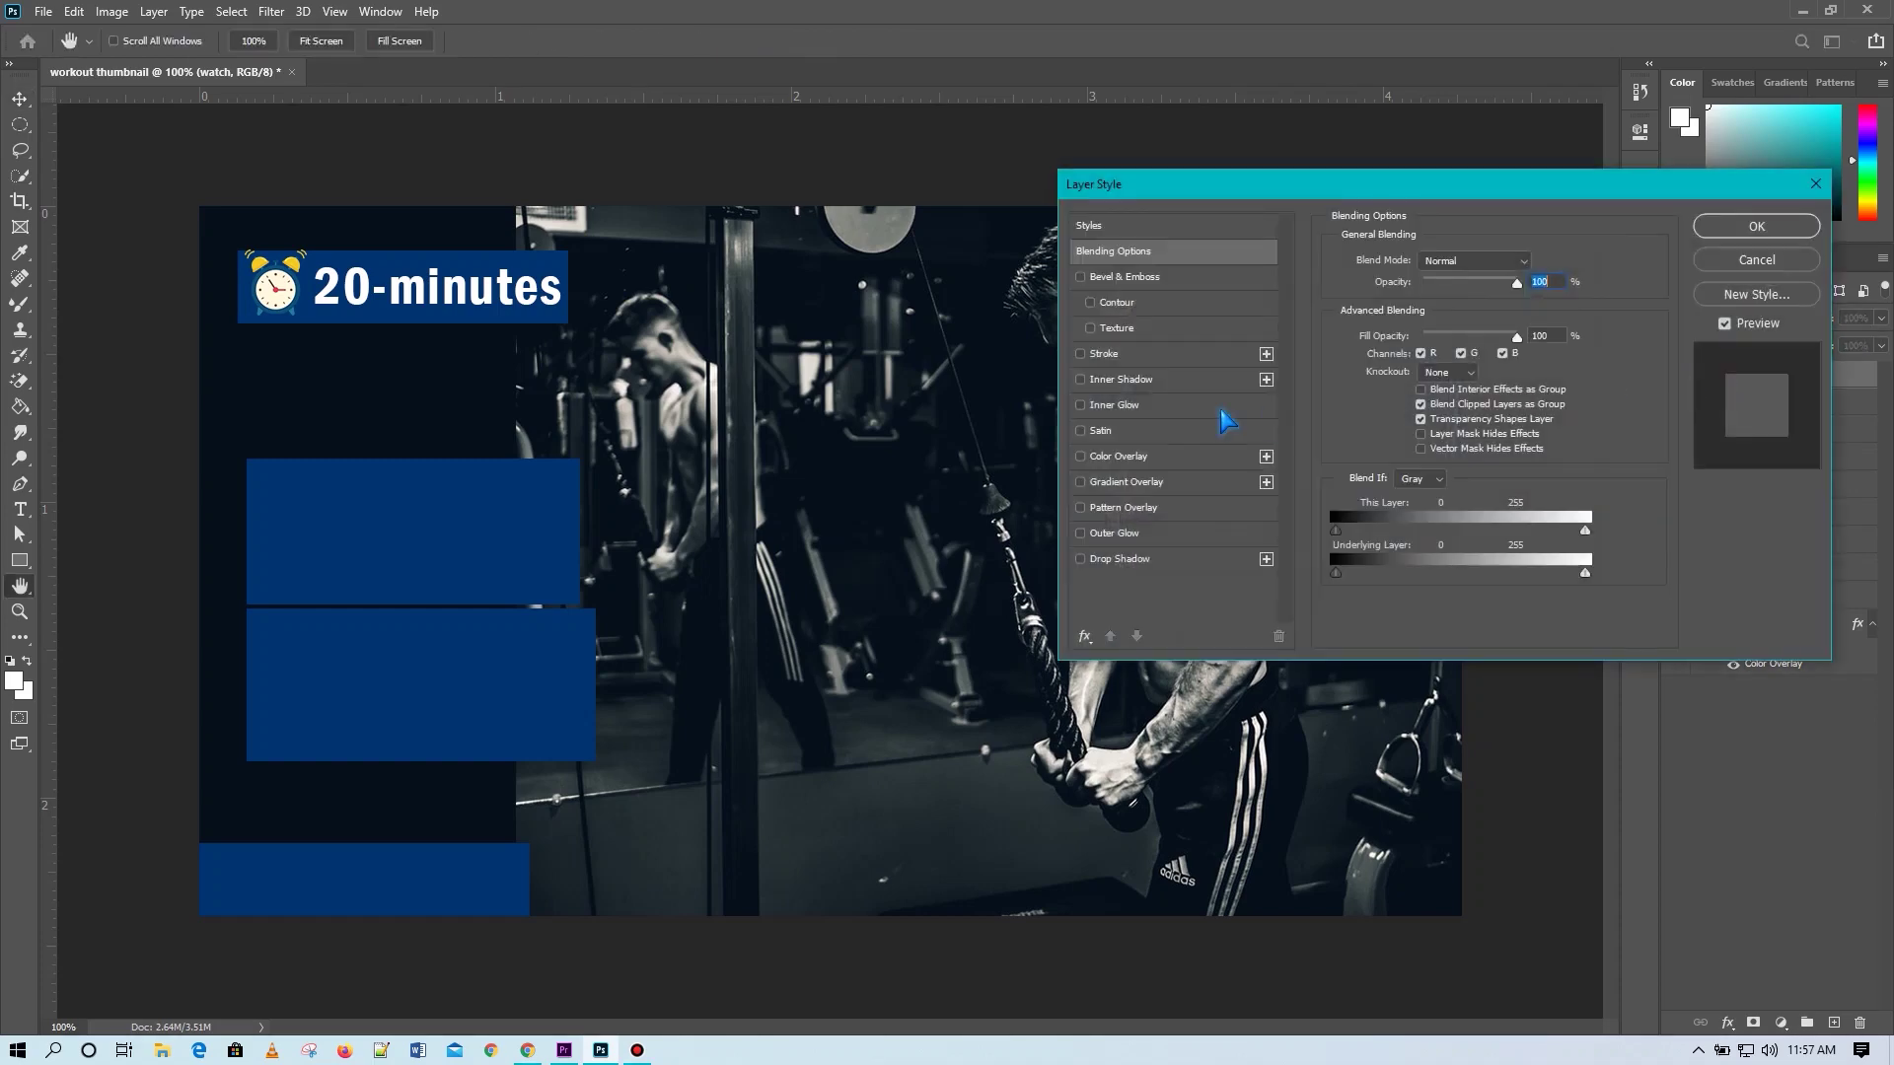
click(1136, 460)
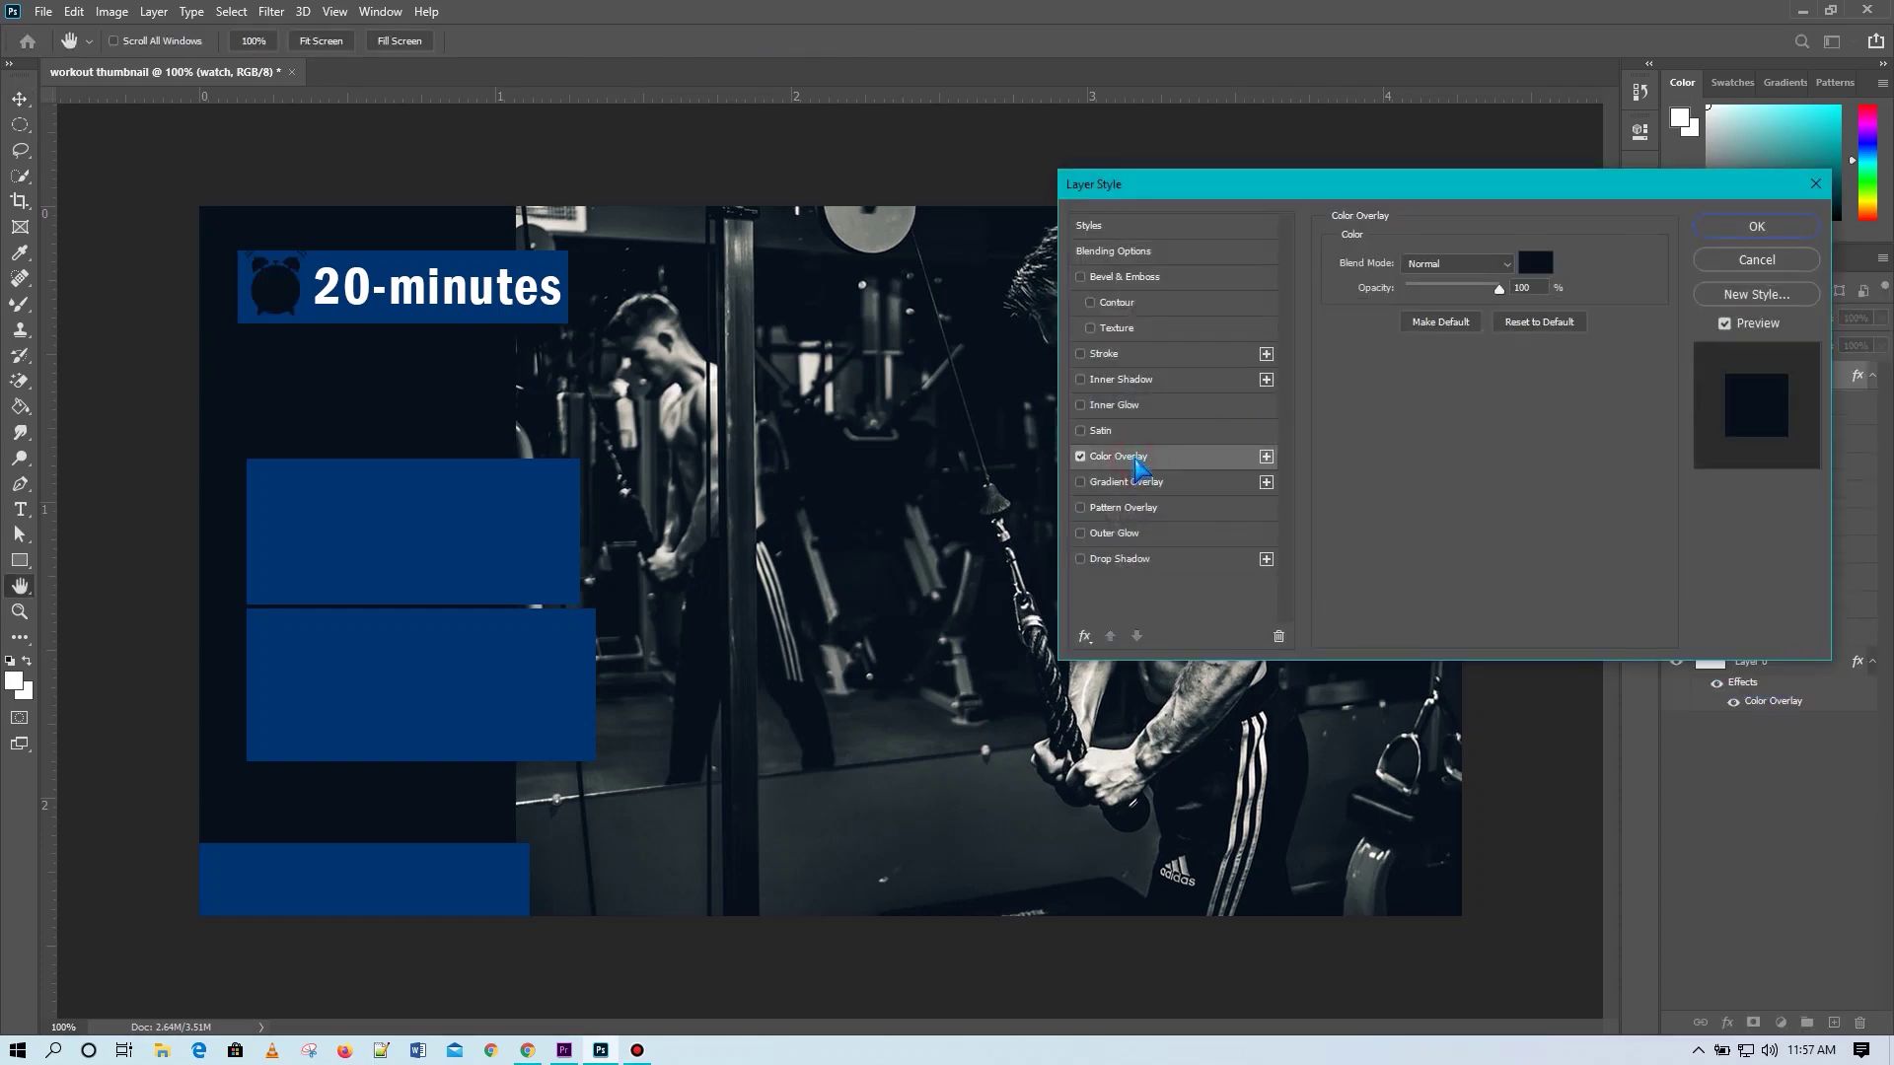
click(1537, 264)
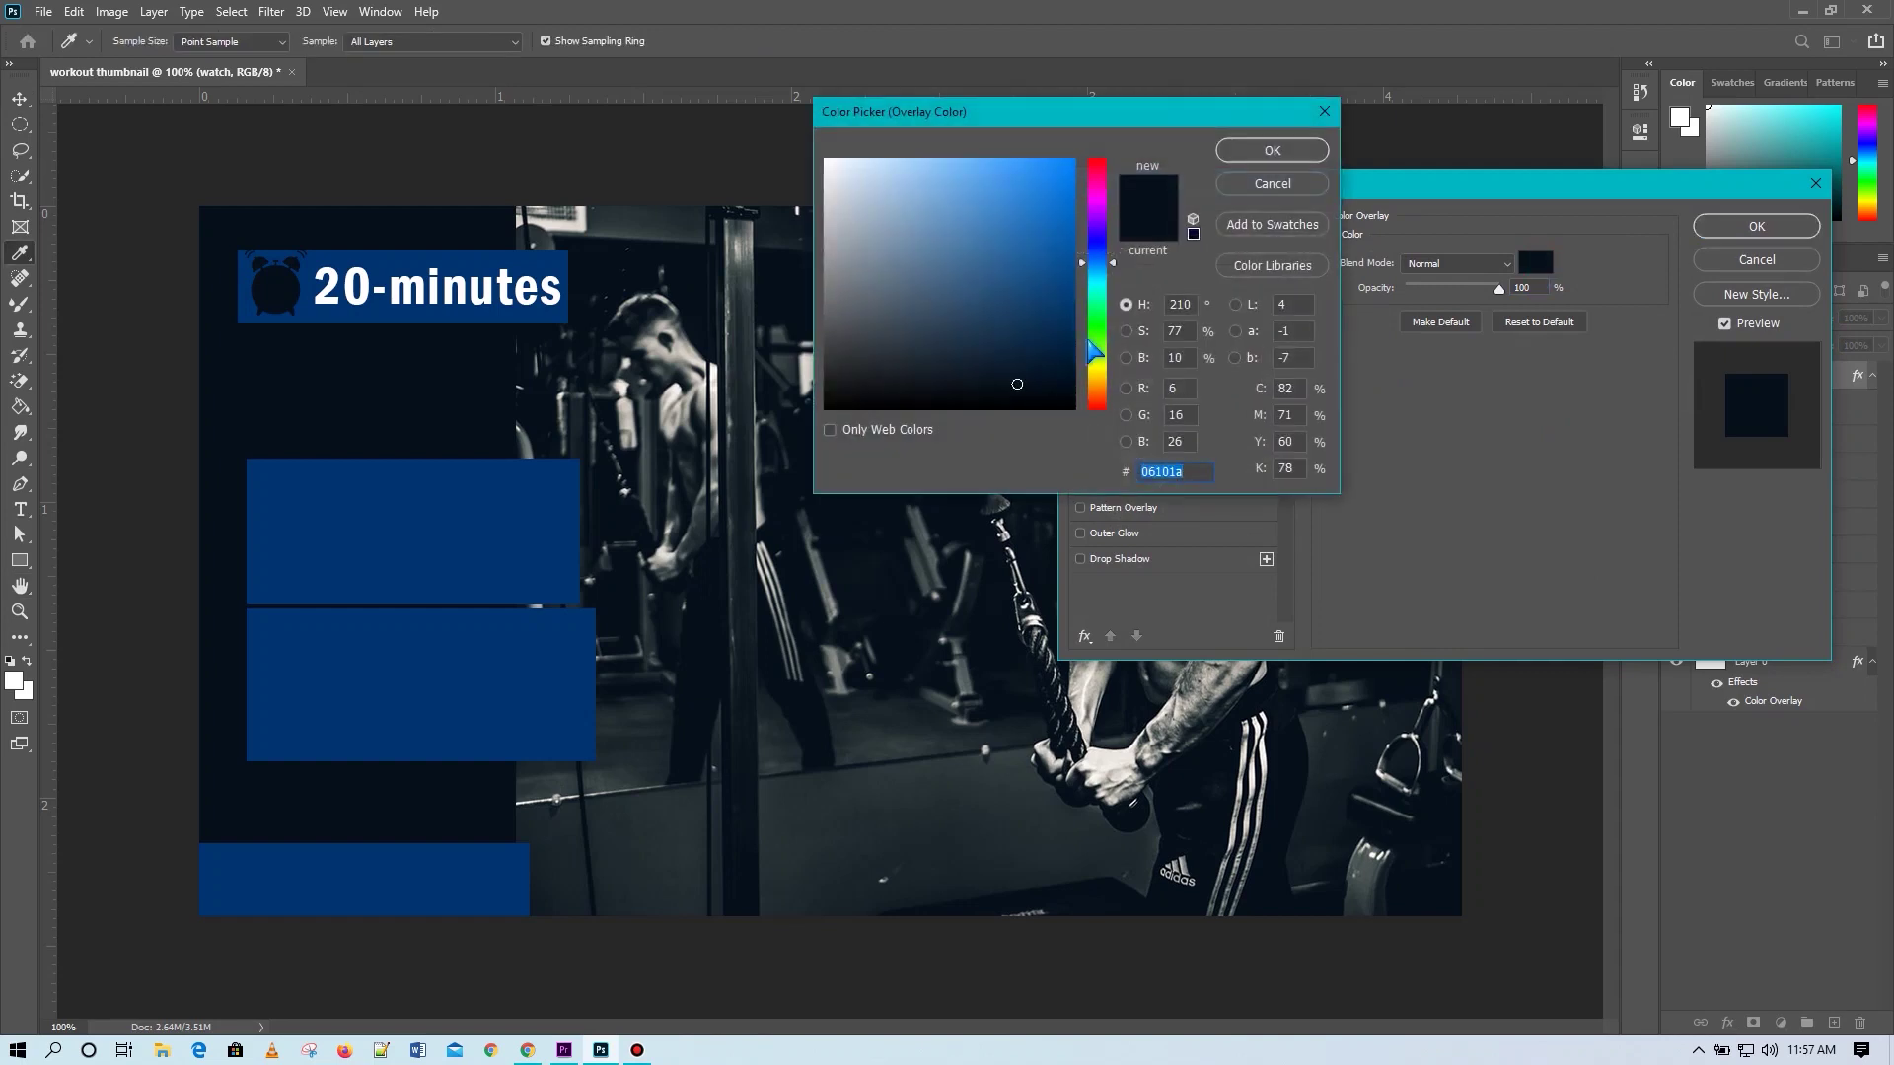
click(1098, 375)
drag(1063, 241, 990, 163)
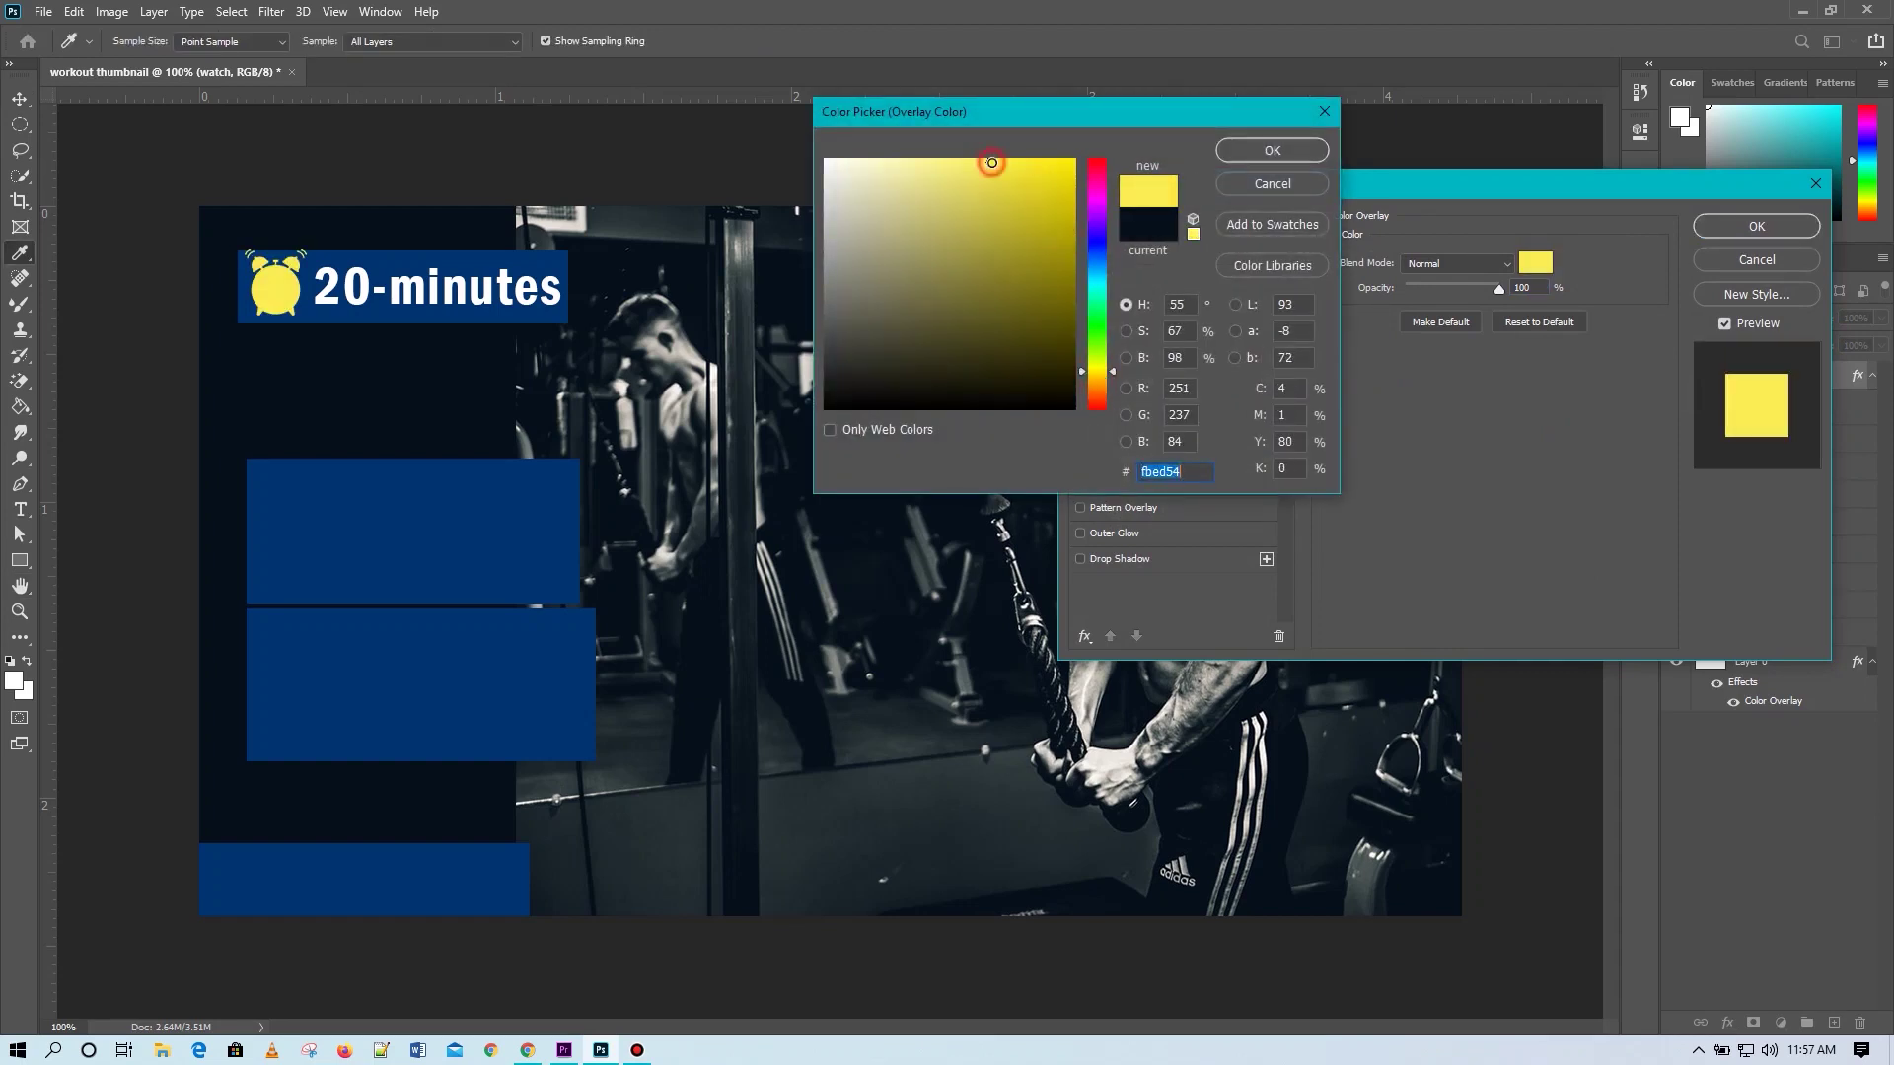
drag(1010, 169, 1023, 193)
drag(1112, 372, 1112, 372)
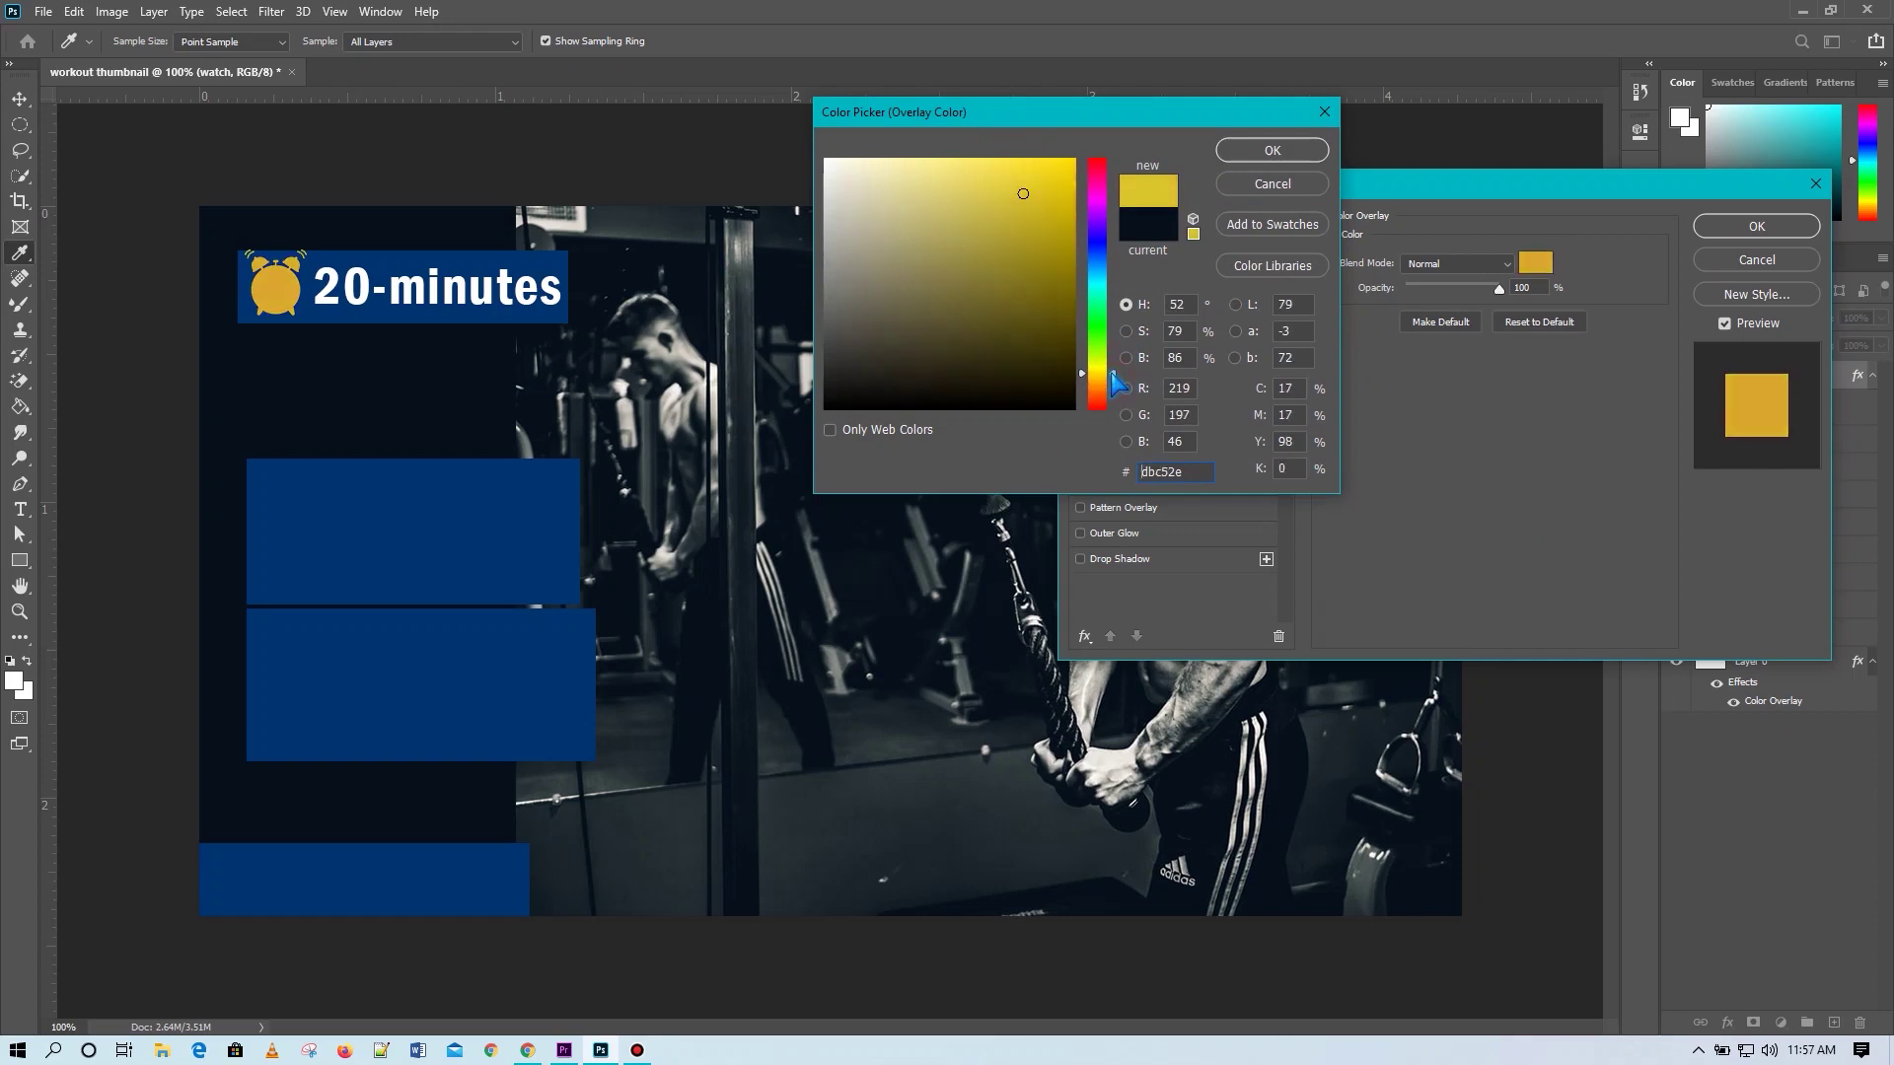
click(1272, 150)
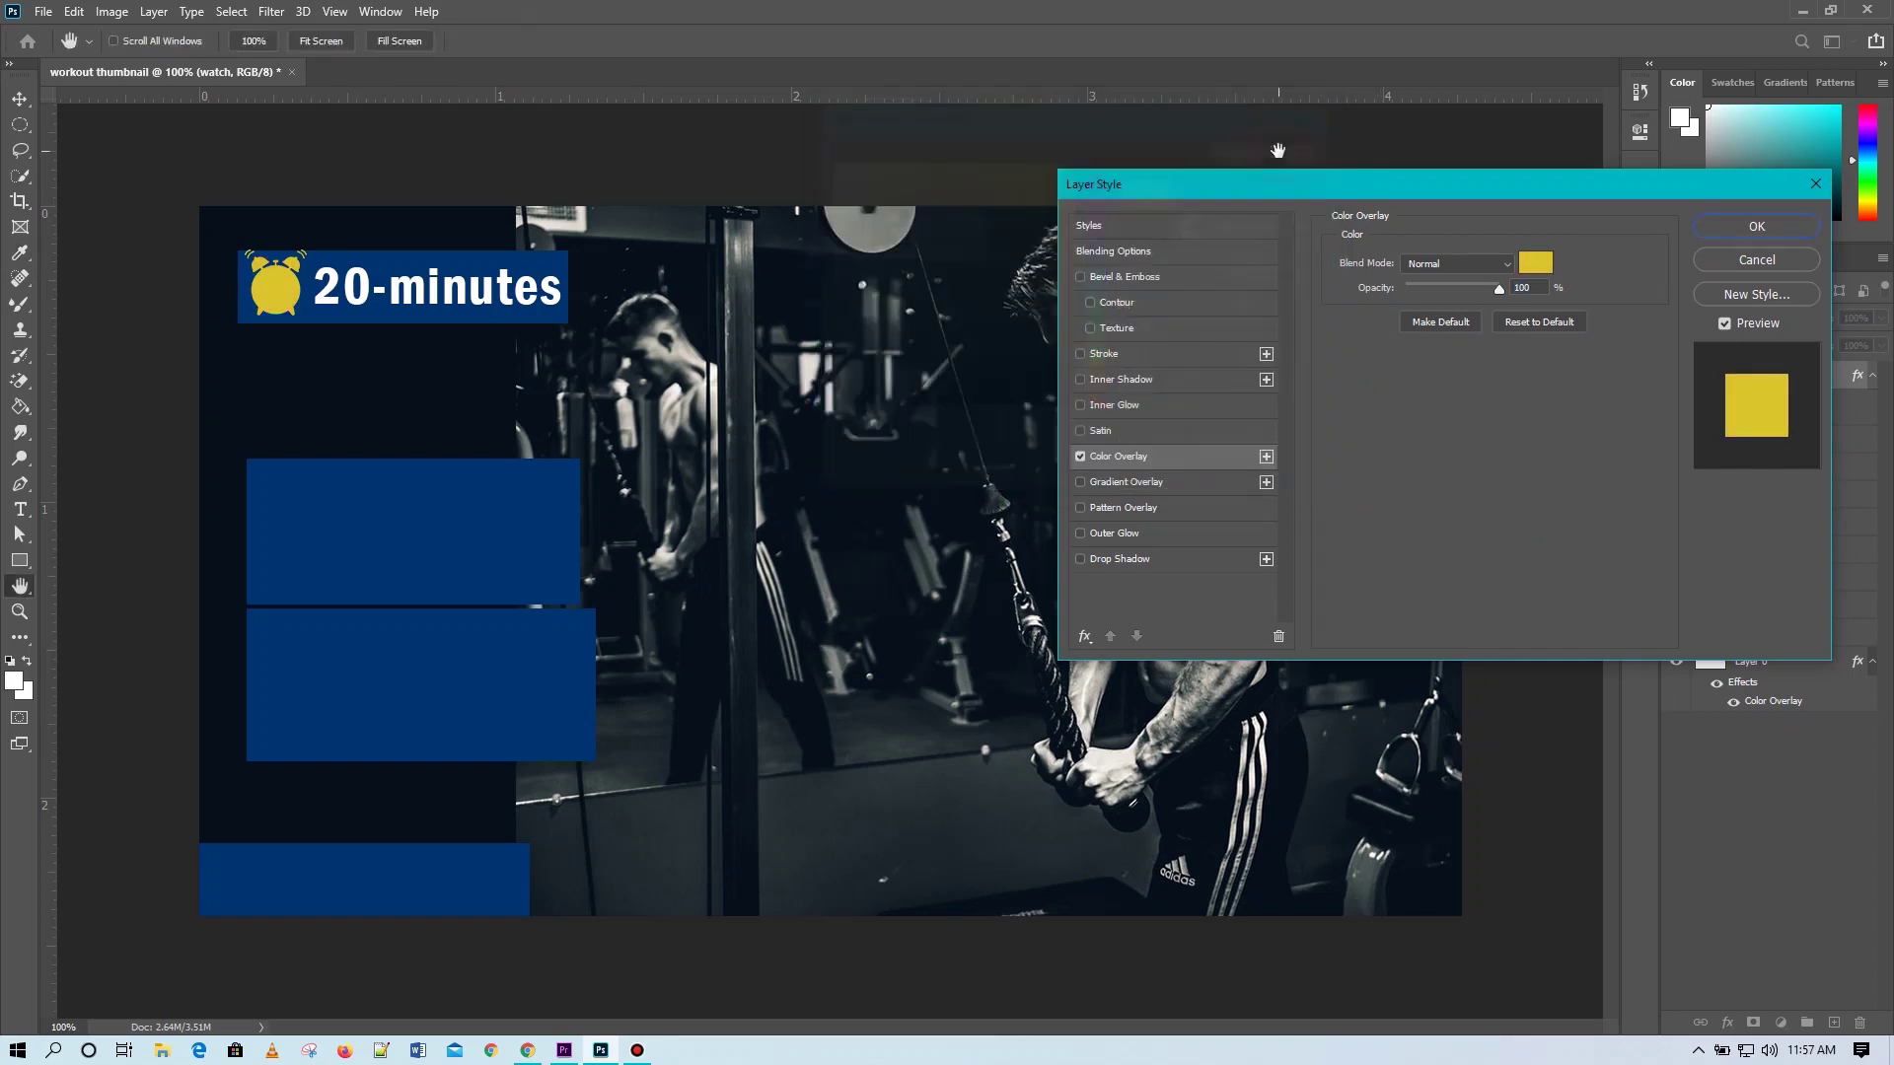
click(1745, 233)
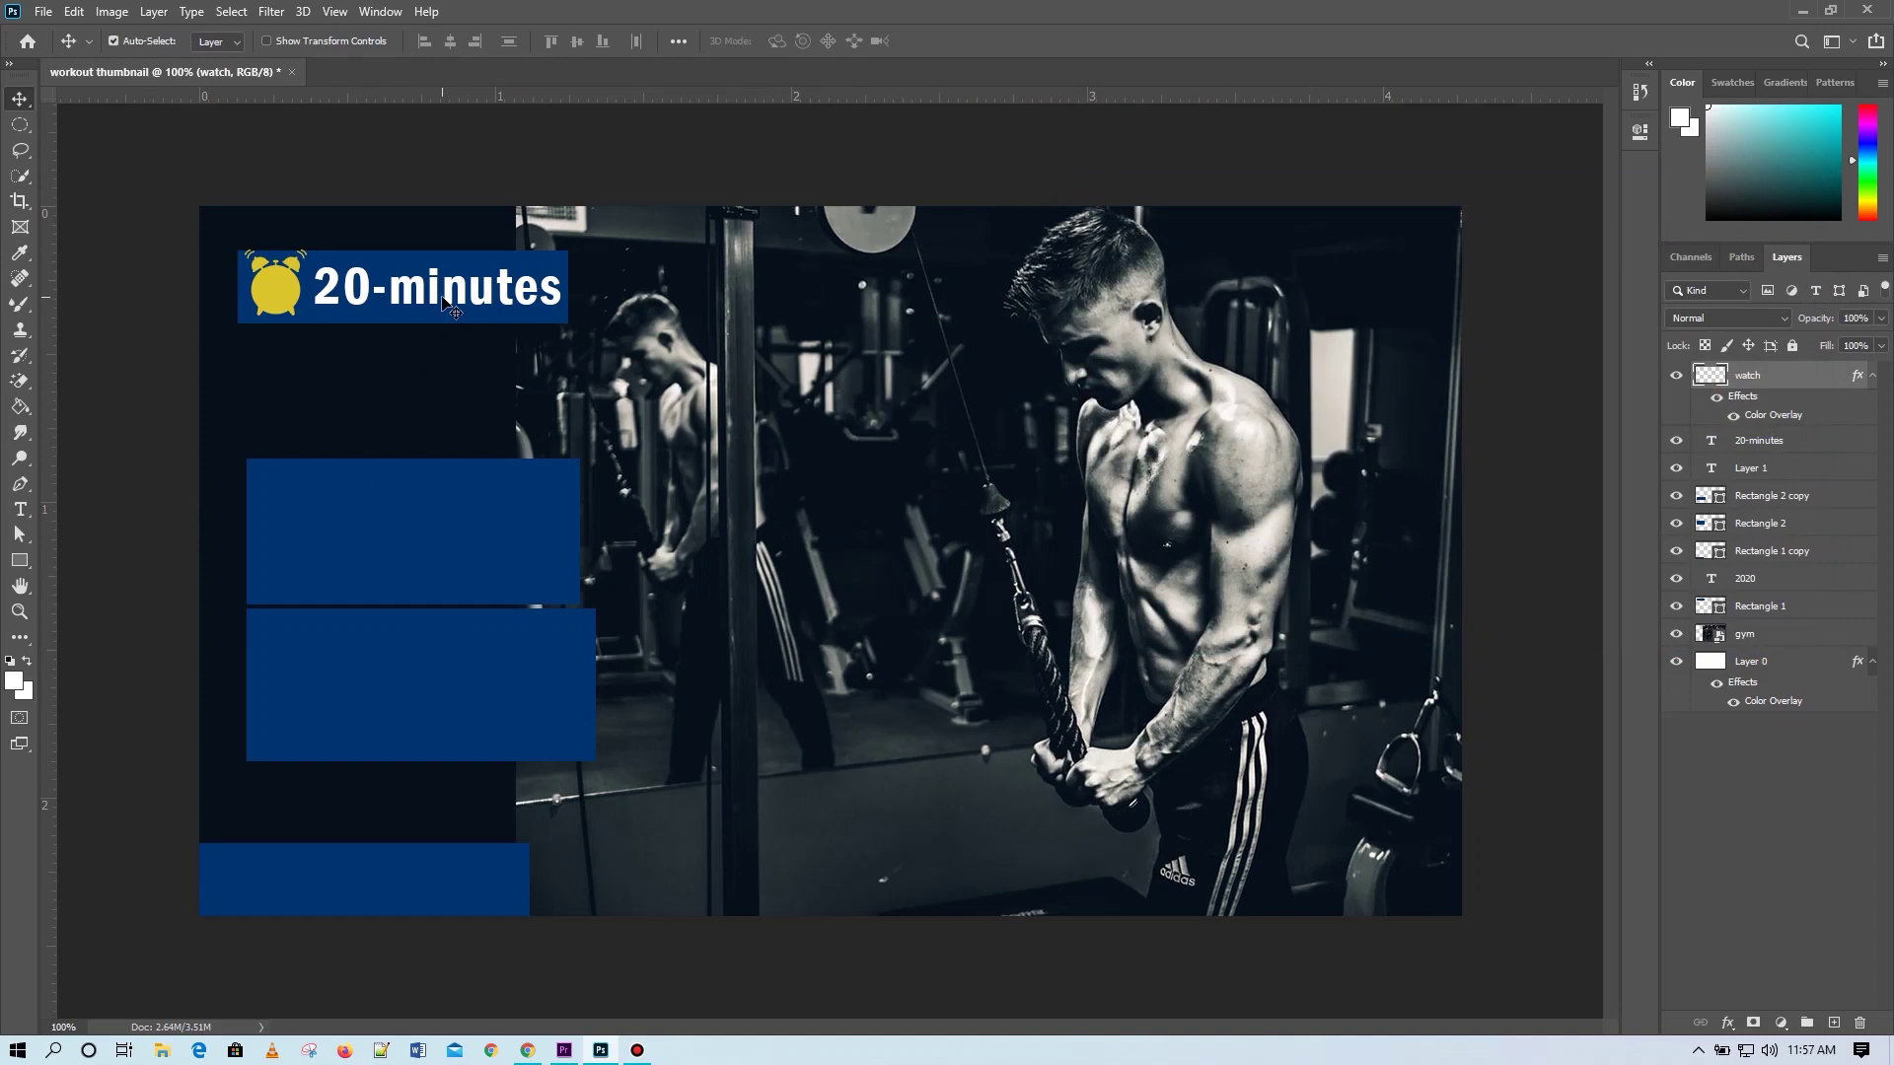
Duplicate the 20-minutes text onto the second blue rectangle and replace its wording with "SPORT".
drag(441, 299, 424, 553)
key(t)
click(540, 538)
key(BackSpace)
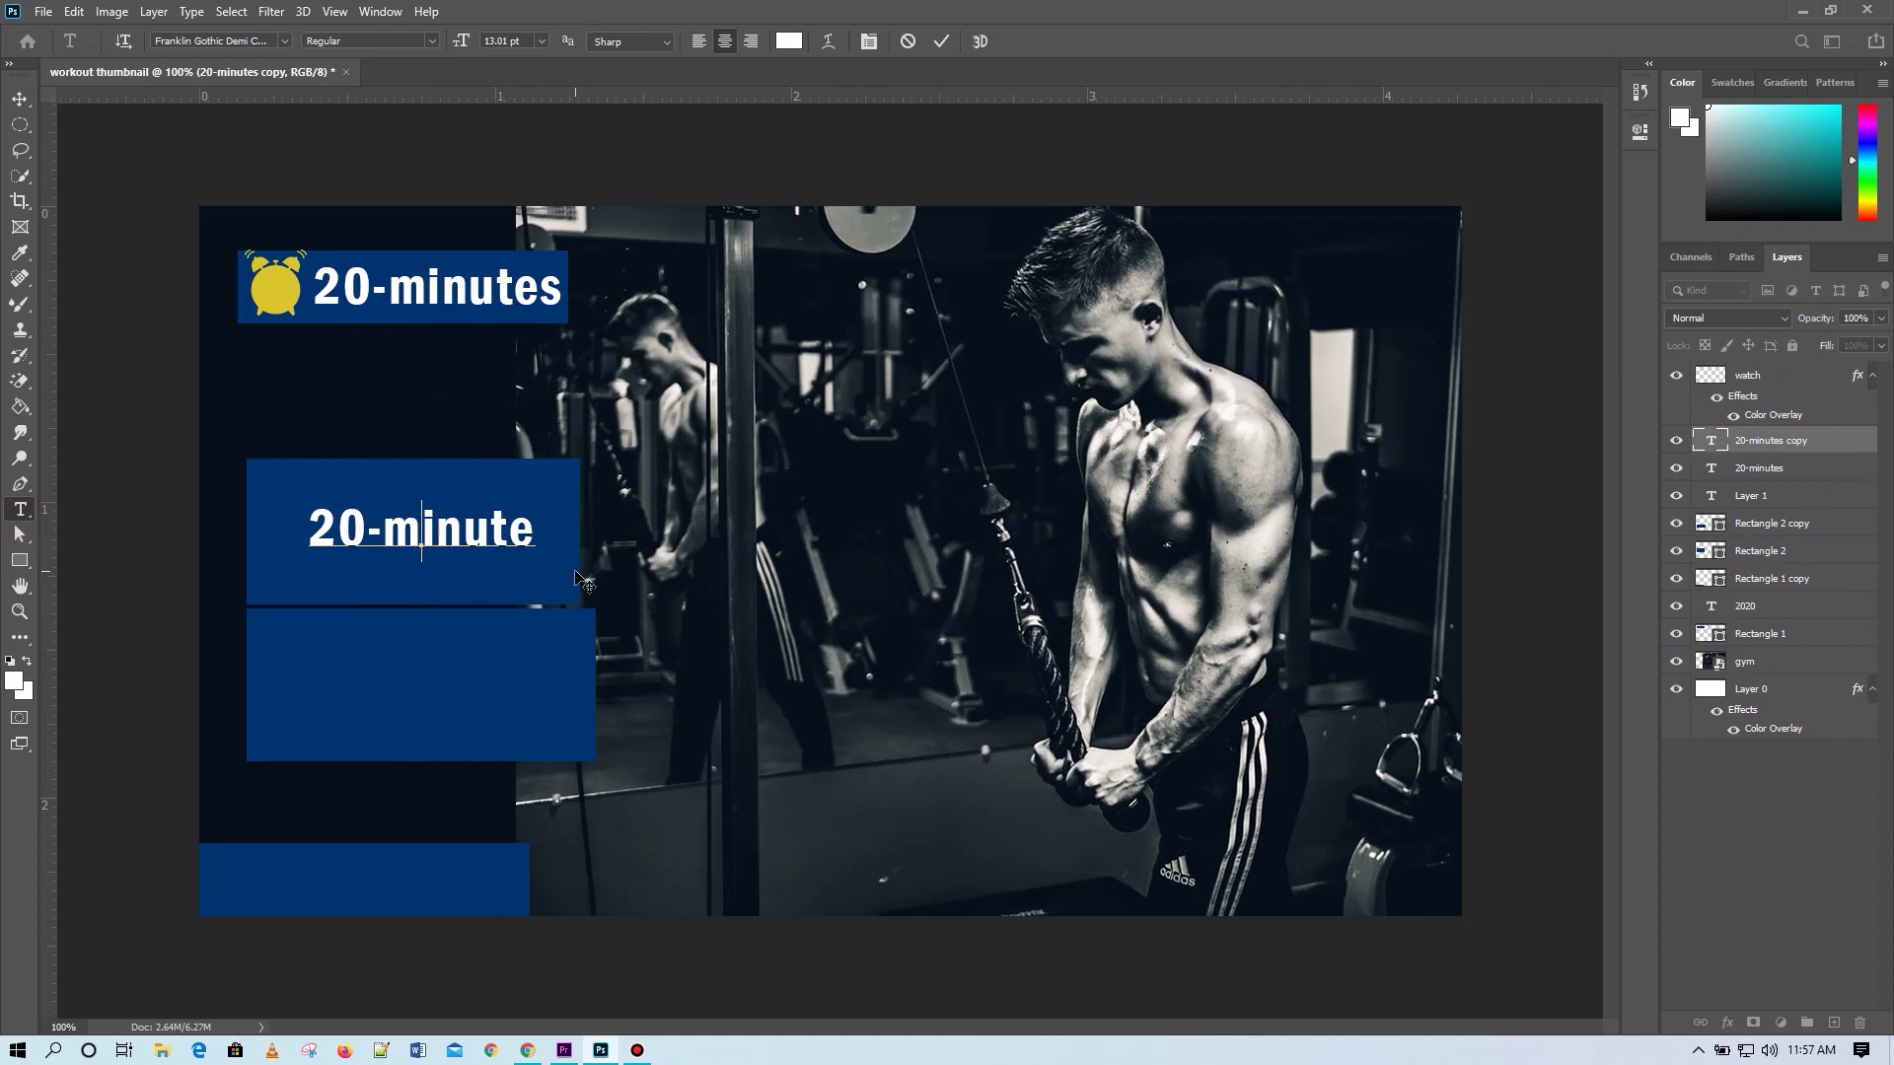
key(ctrl+a)
key(BackSpace)
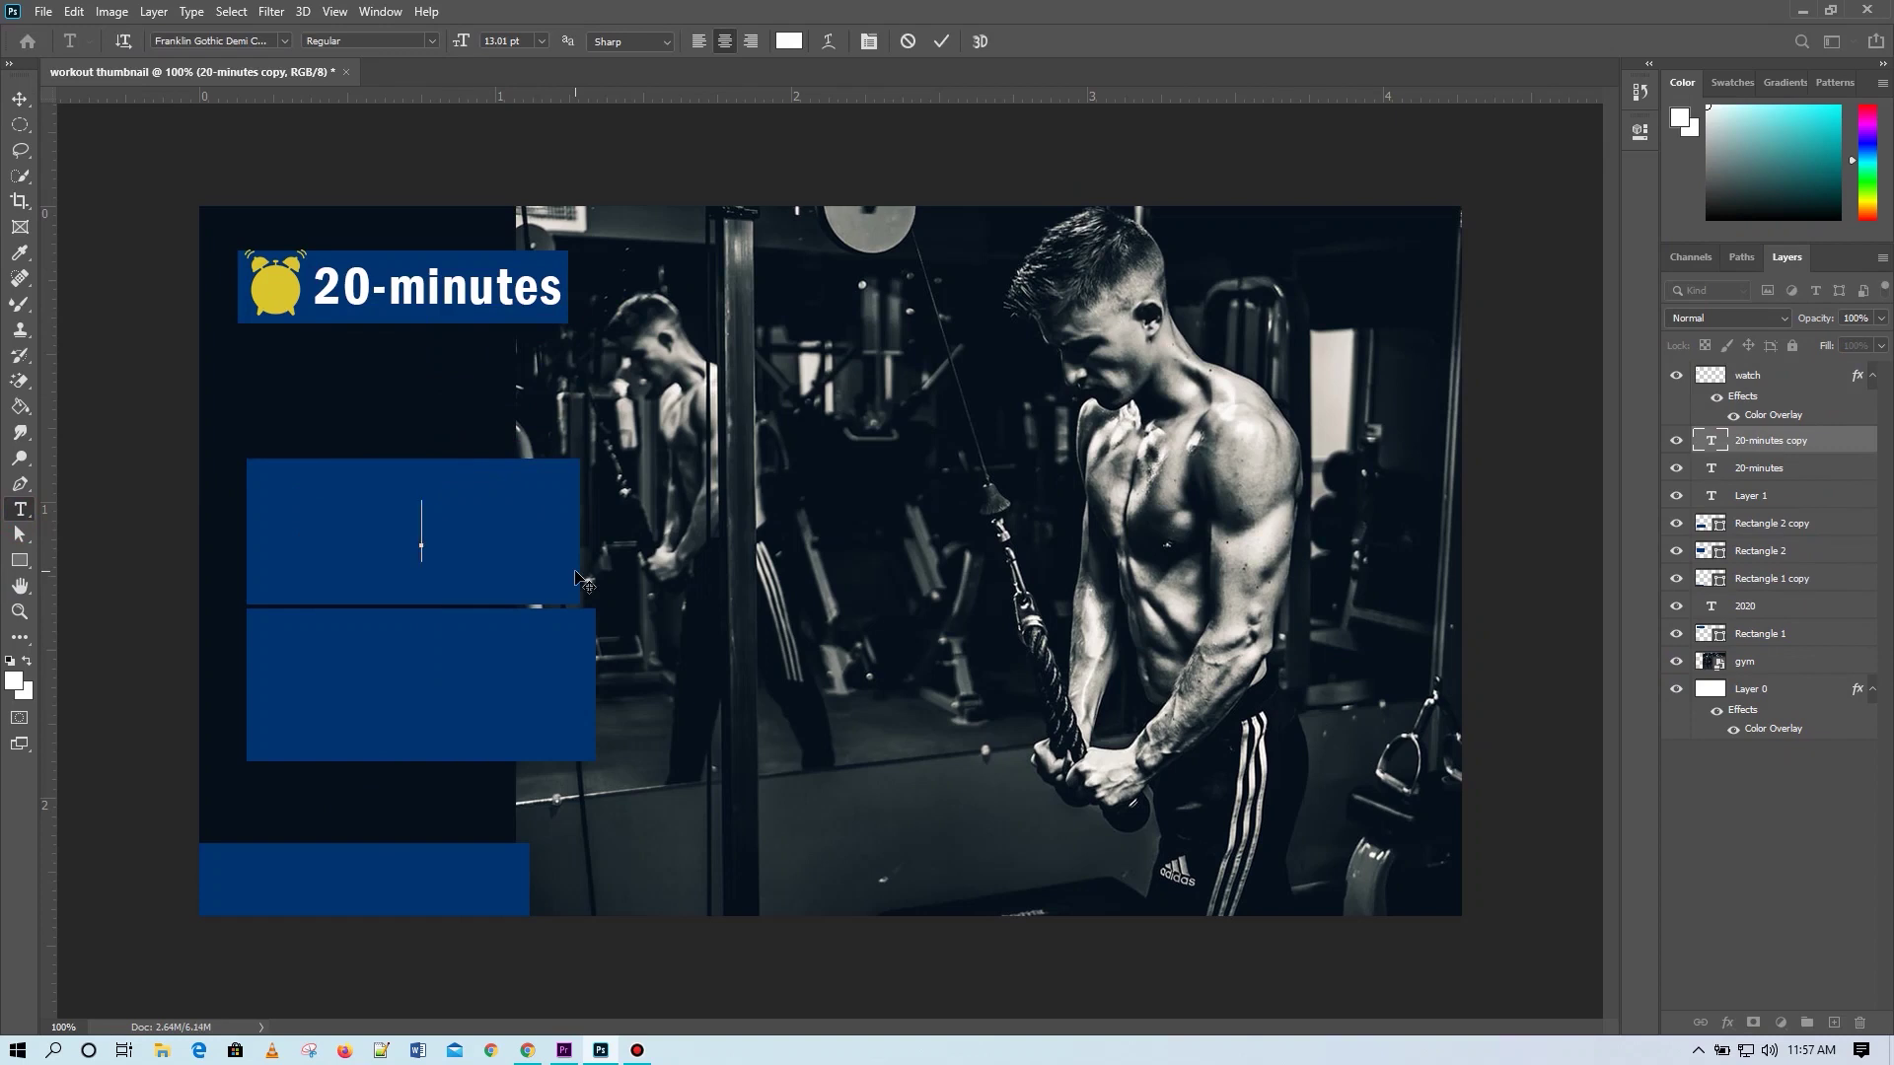
text(SPORT)
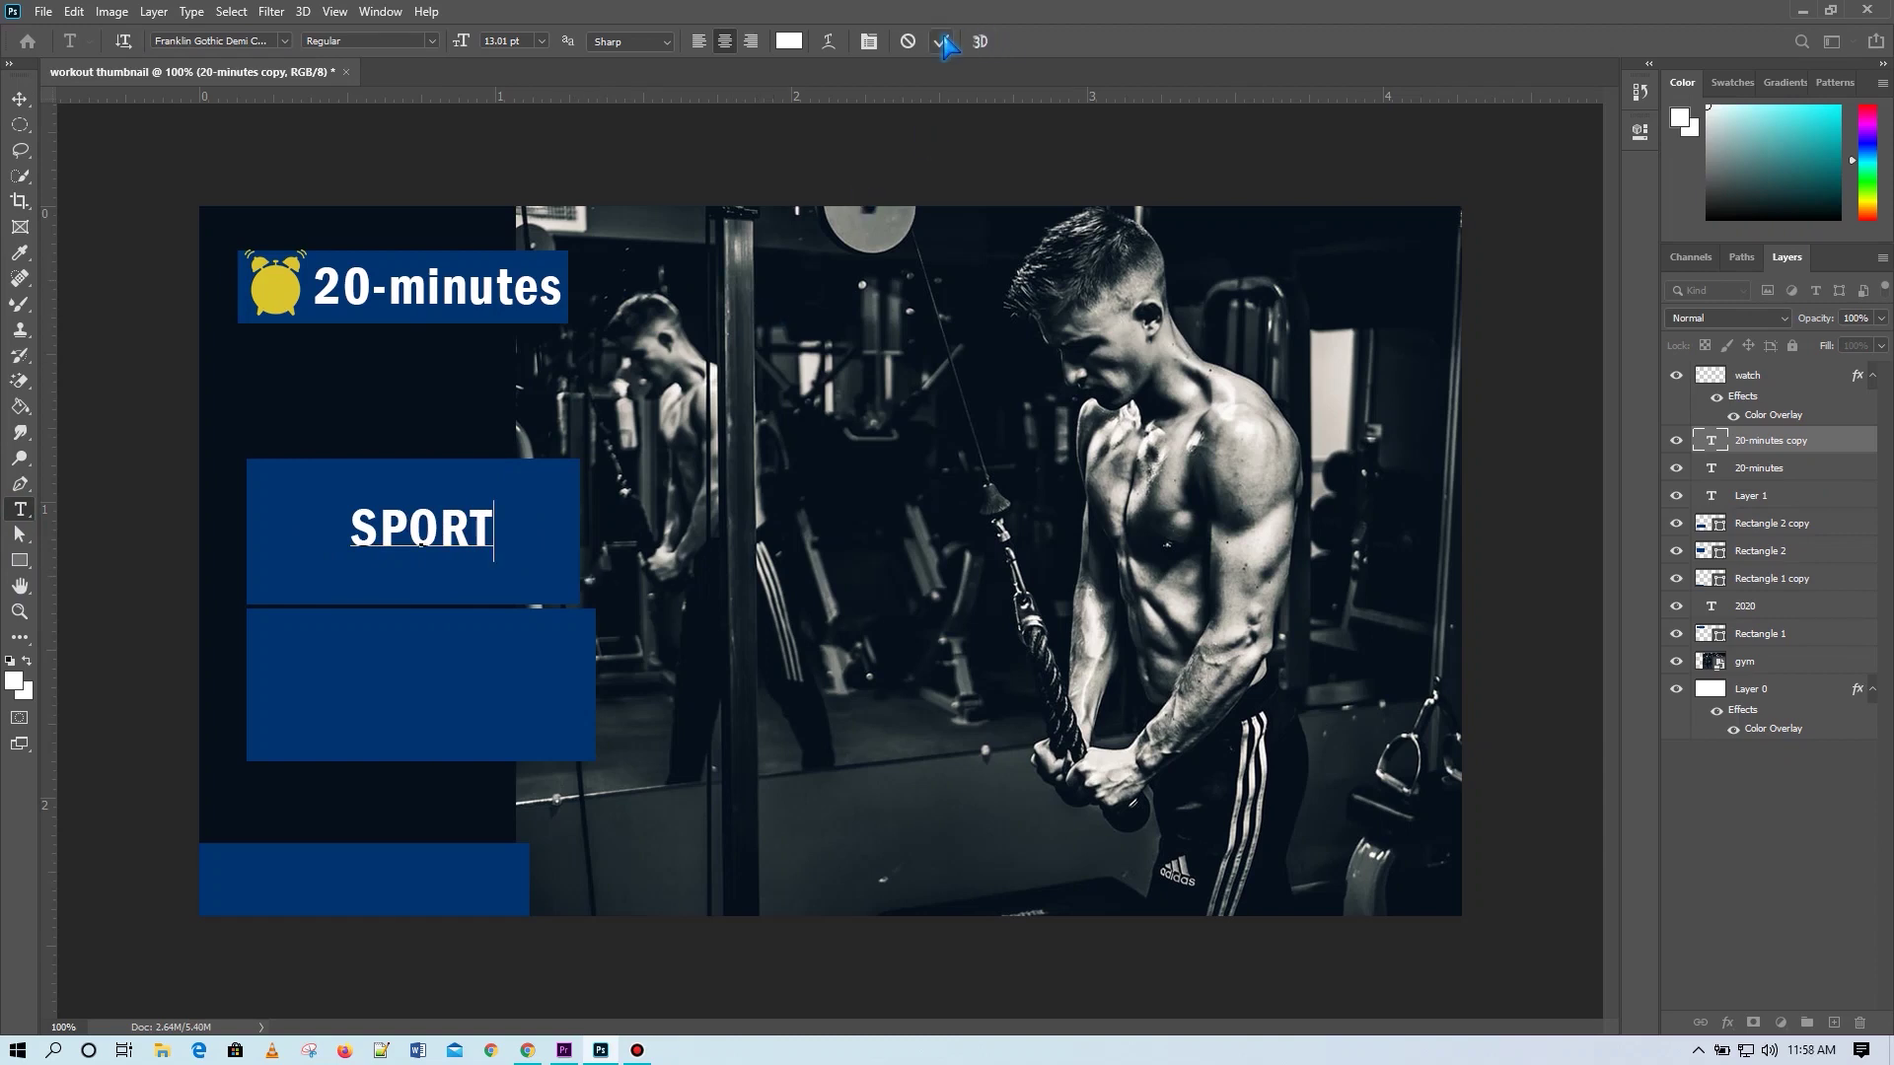
click(1638, 137)
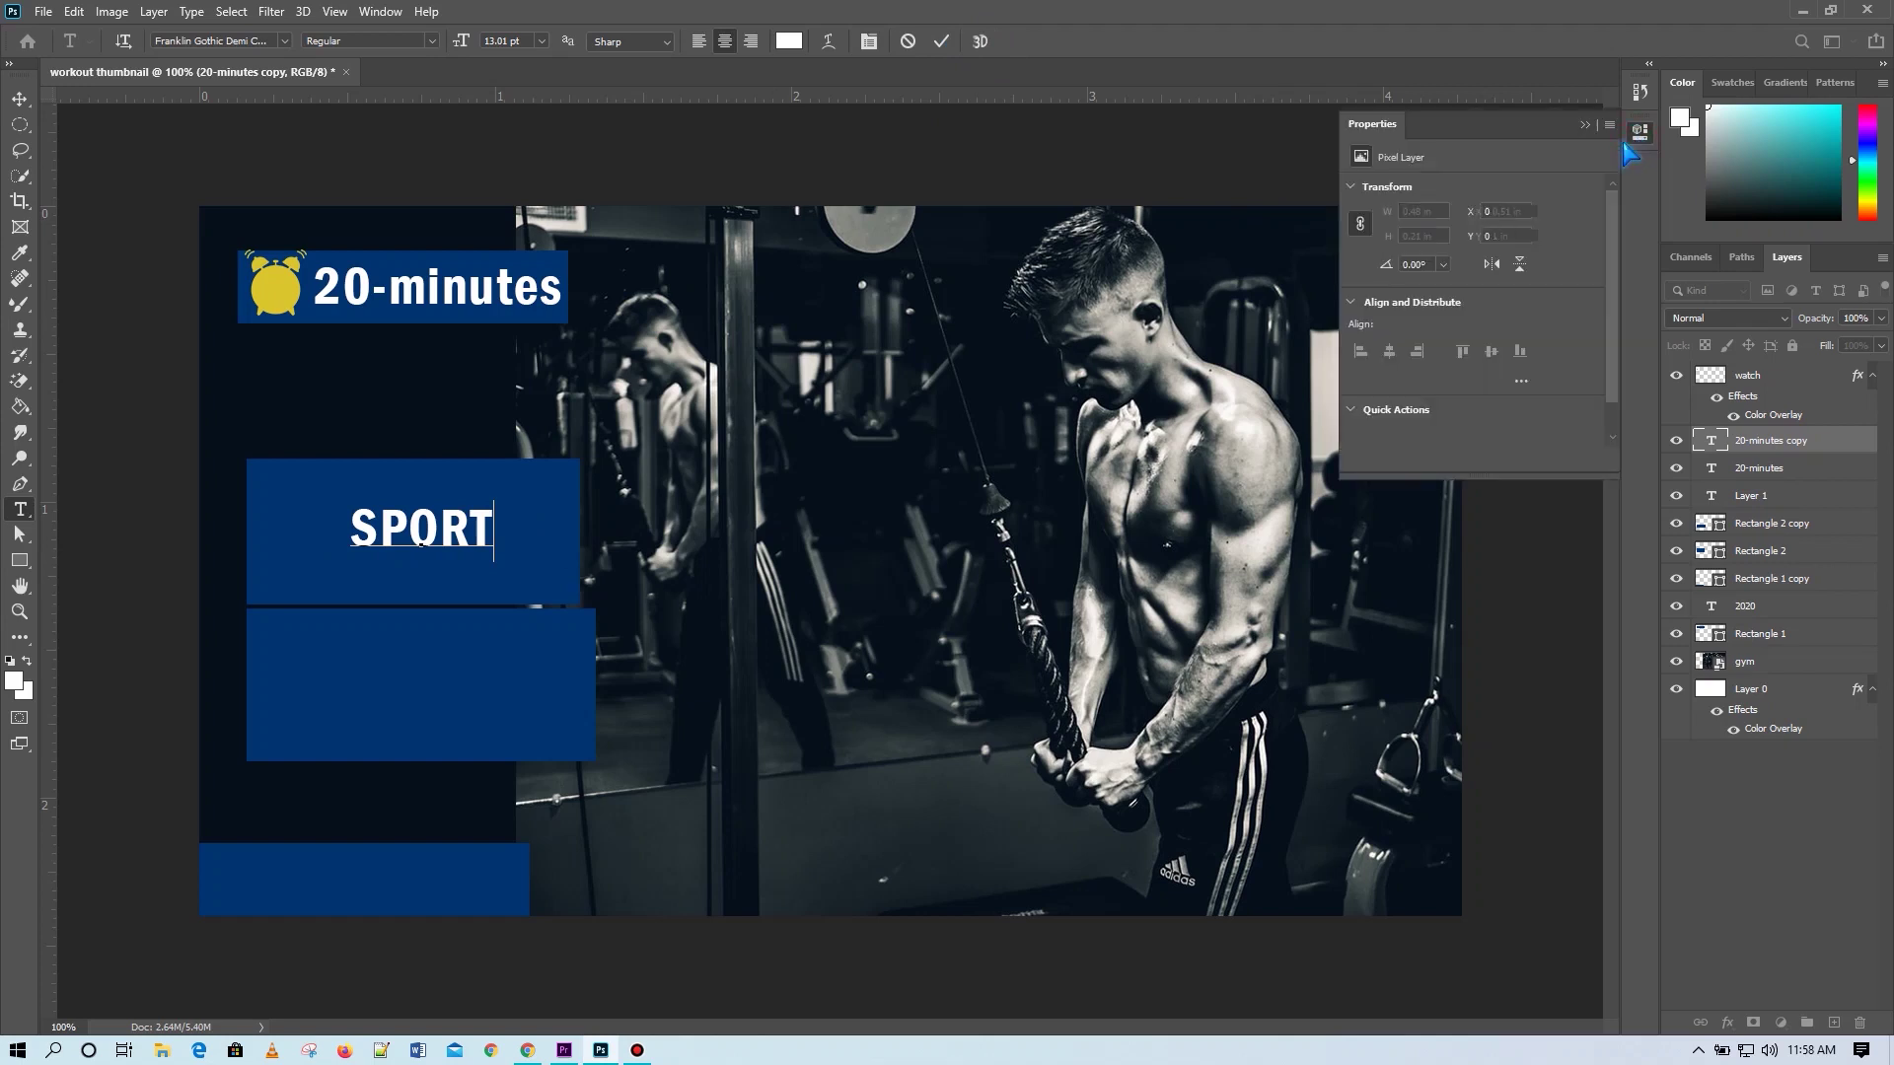
drag(1359, 381, 1376, 382)
click(844, 67)
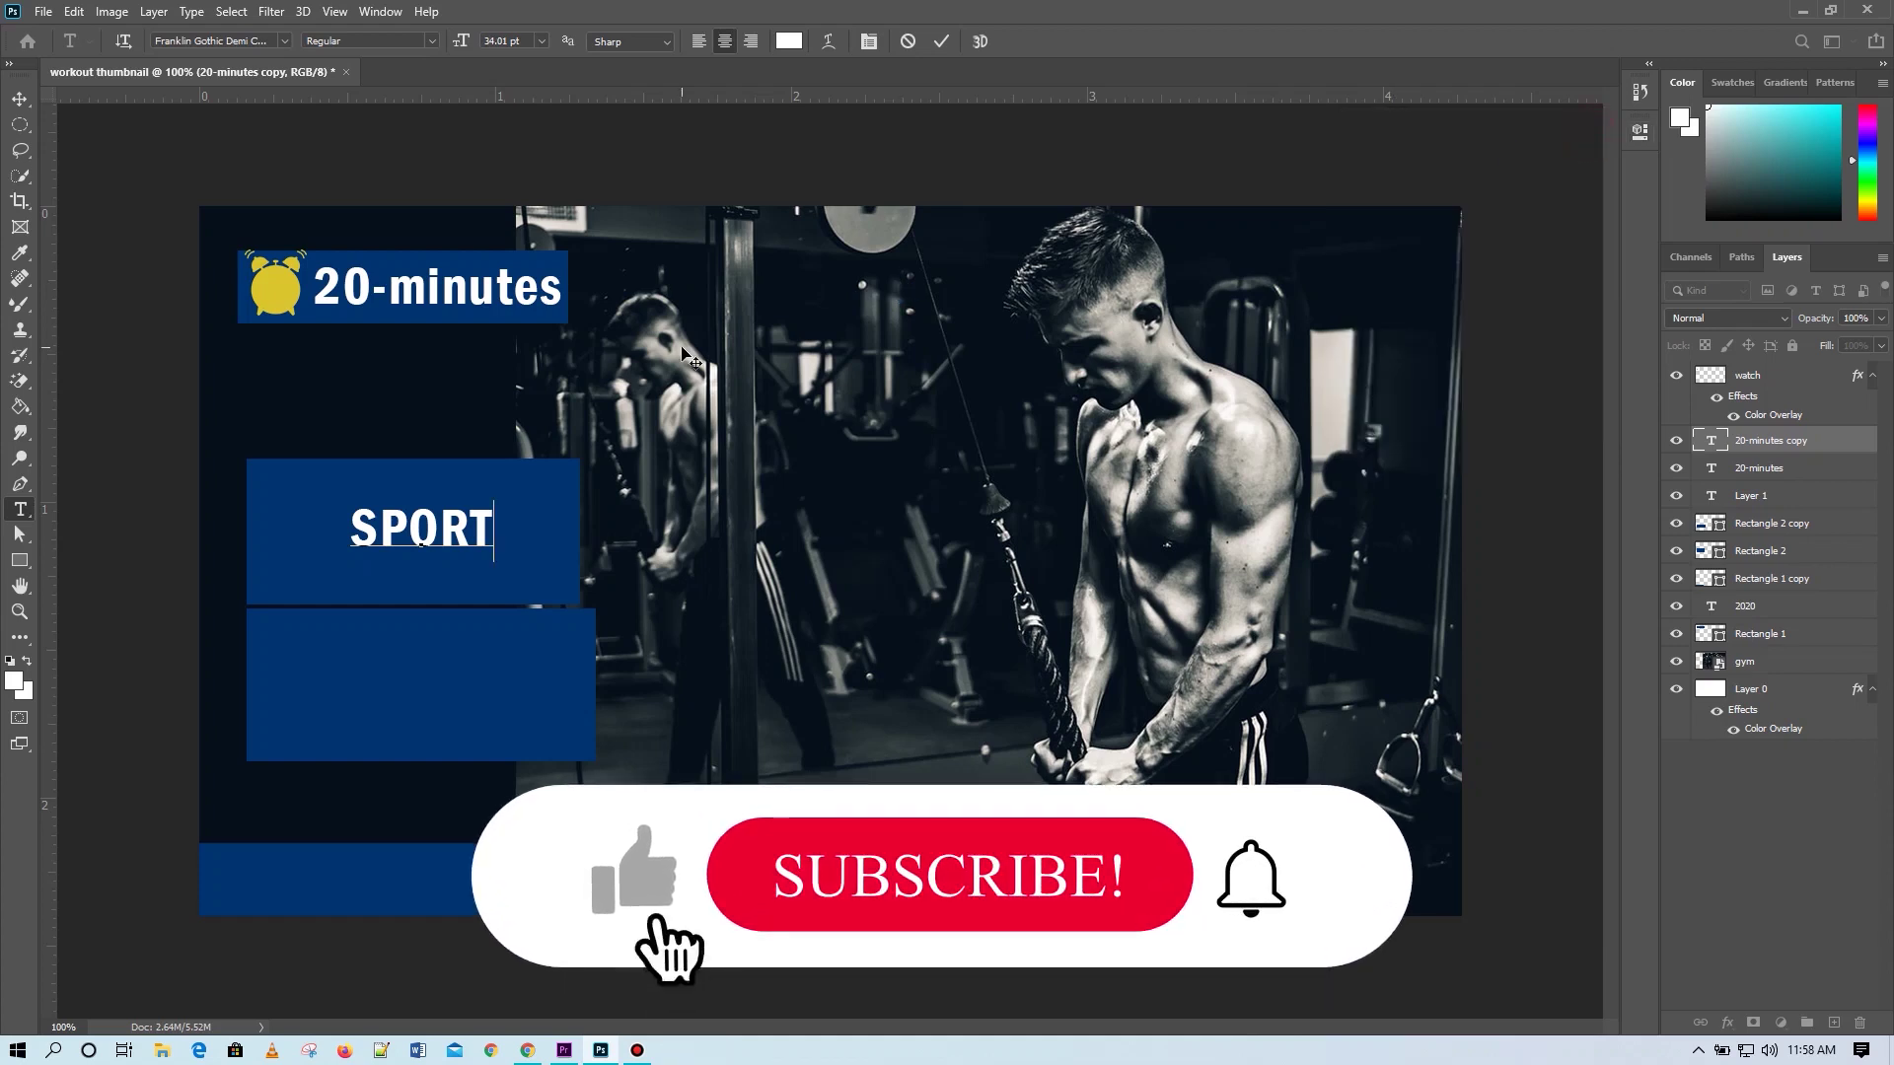
Commit the SPORT text, enlarge it to 27.01 pt and centre it on the second blue rectangle.
key(ctrl+Return)
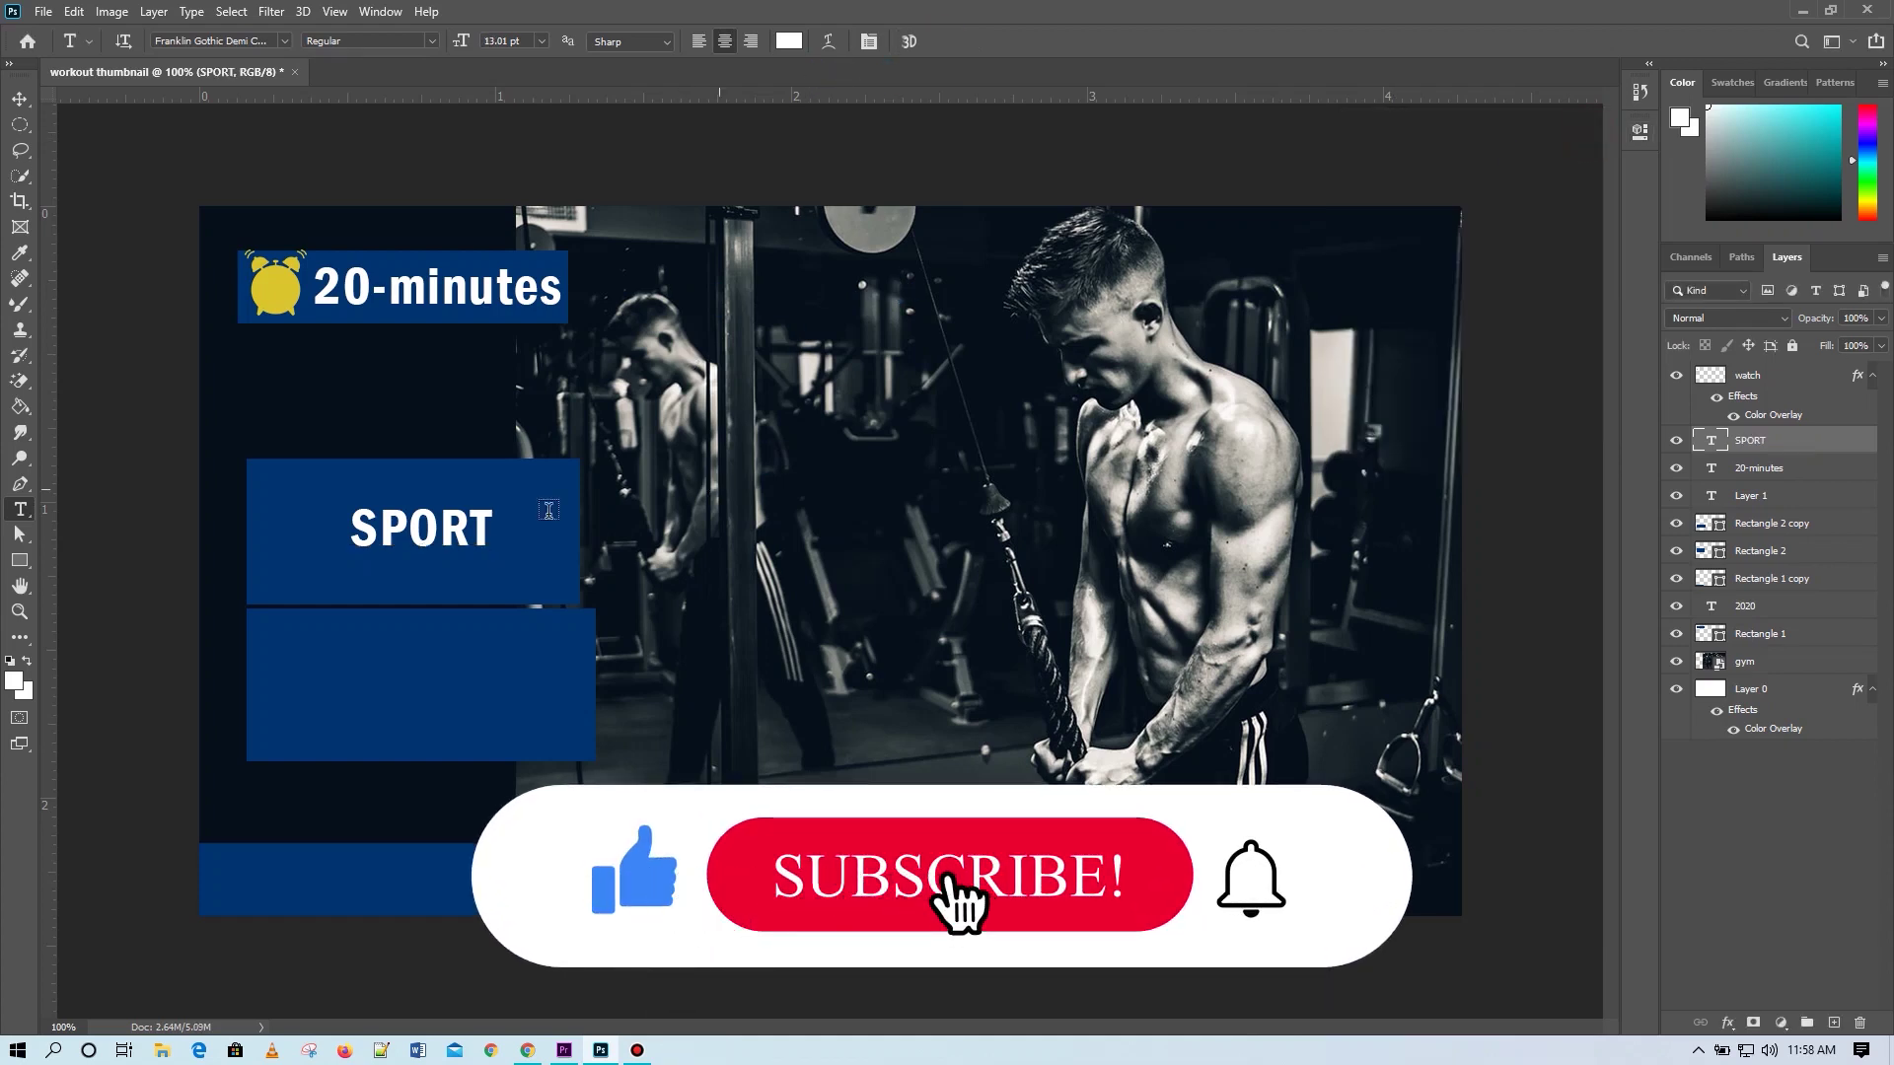
click(20, 99)
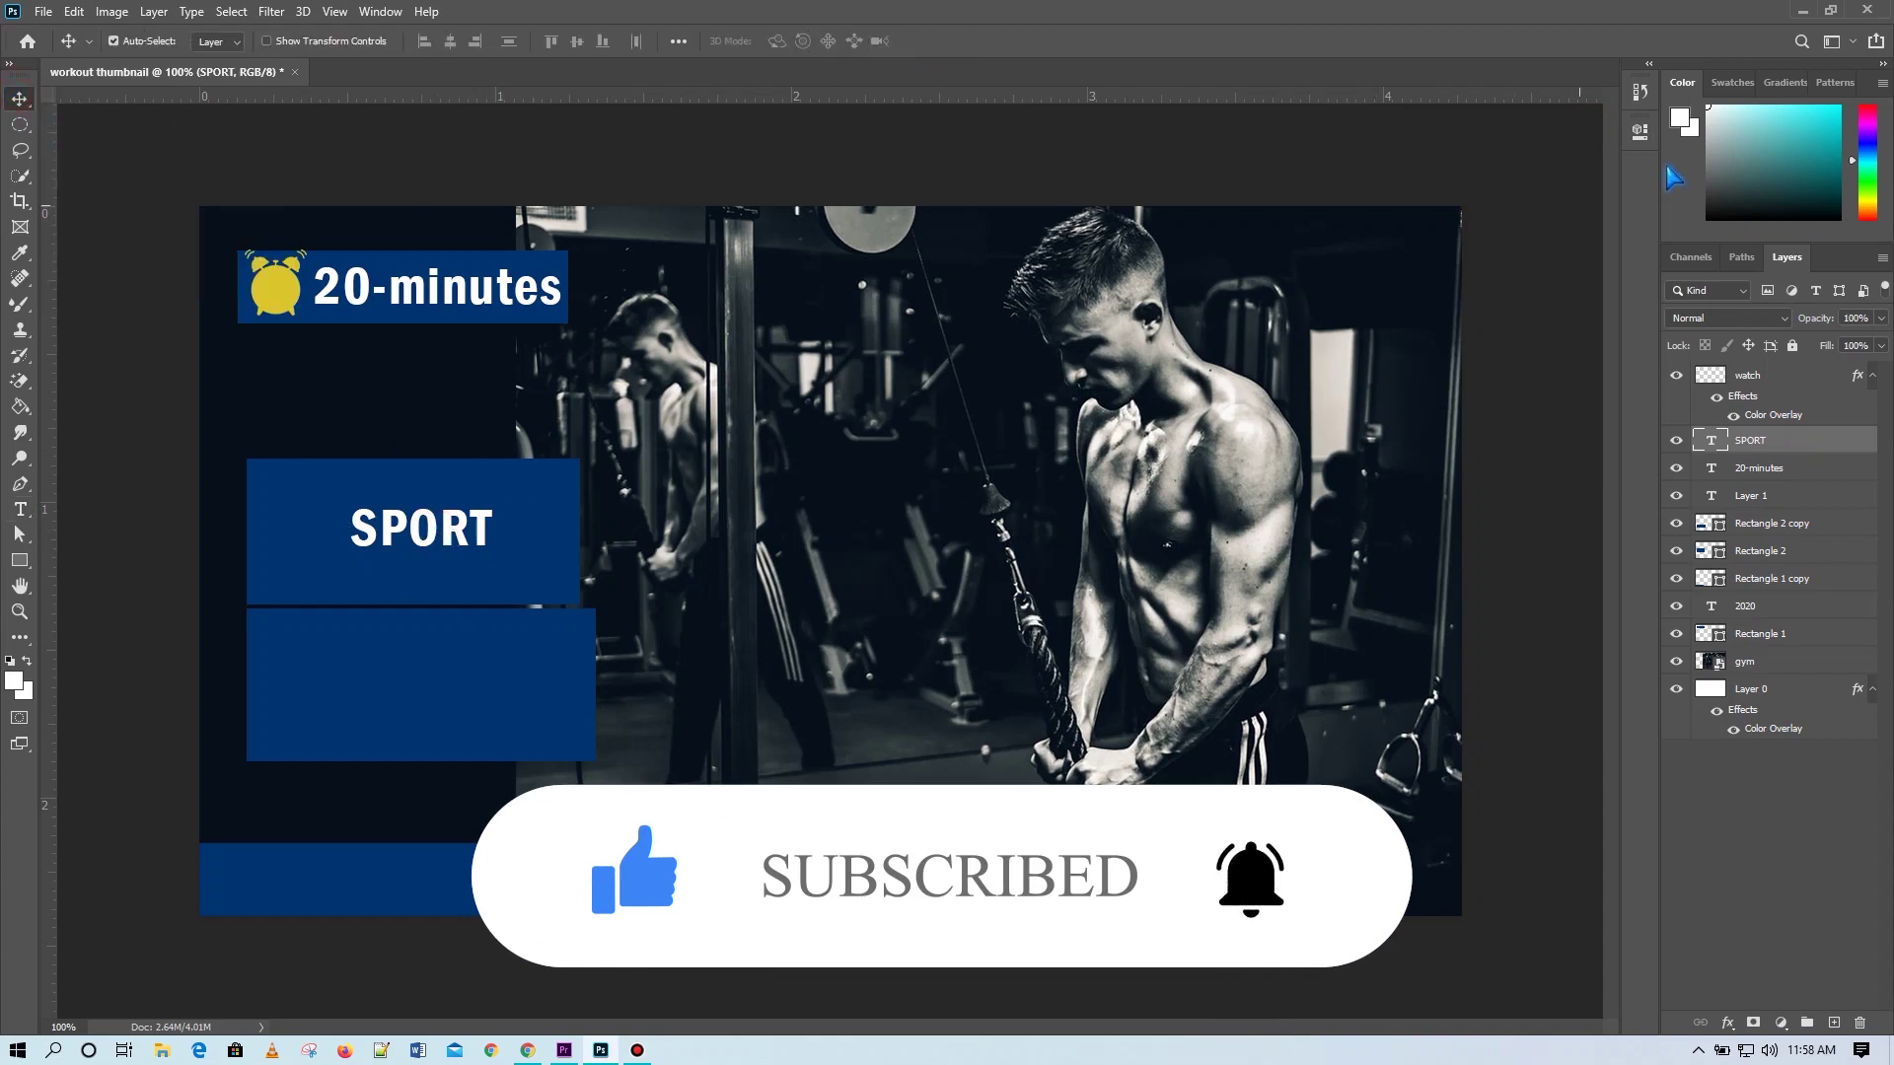
click(1641, 133)
click(1361, 379)
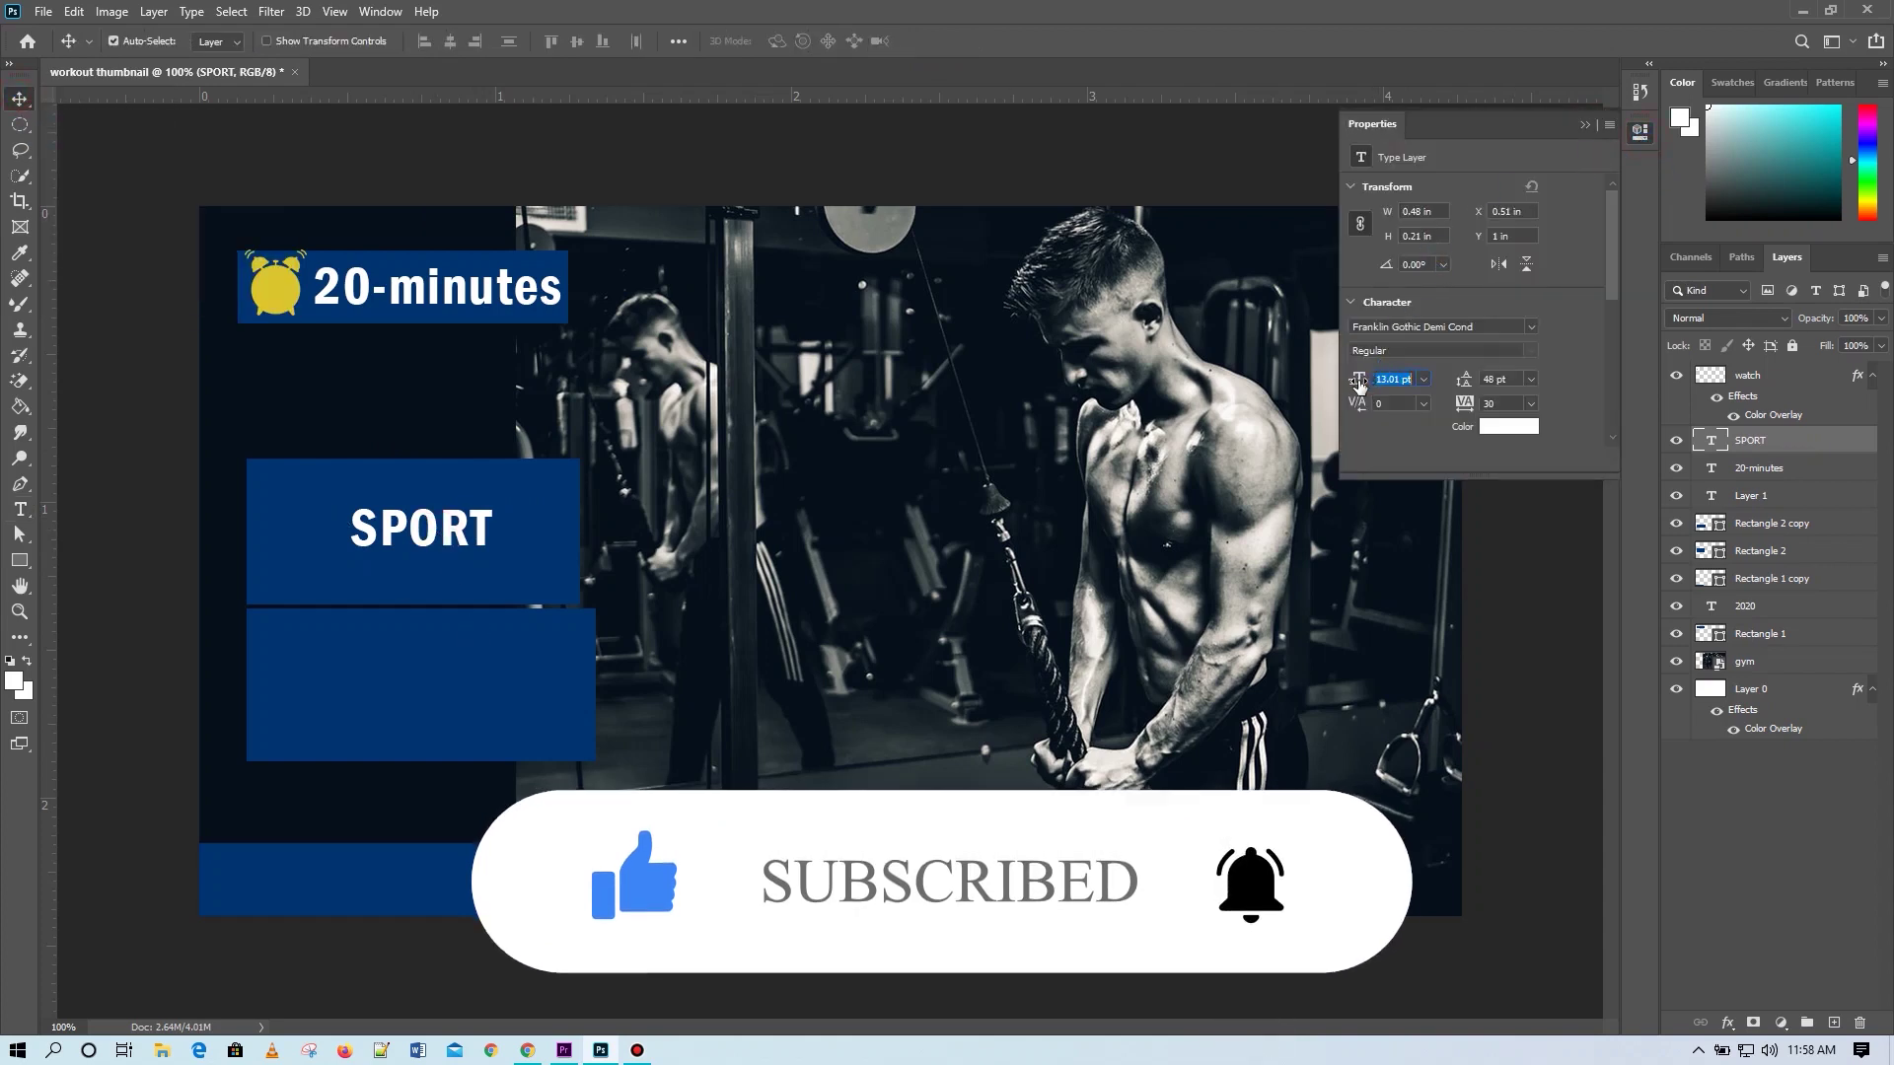
drag(1362, 379, 1376, 379)
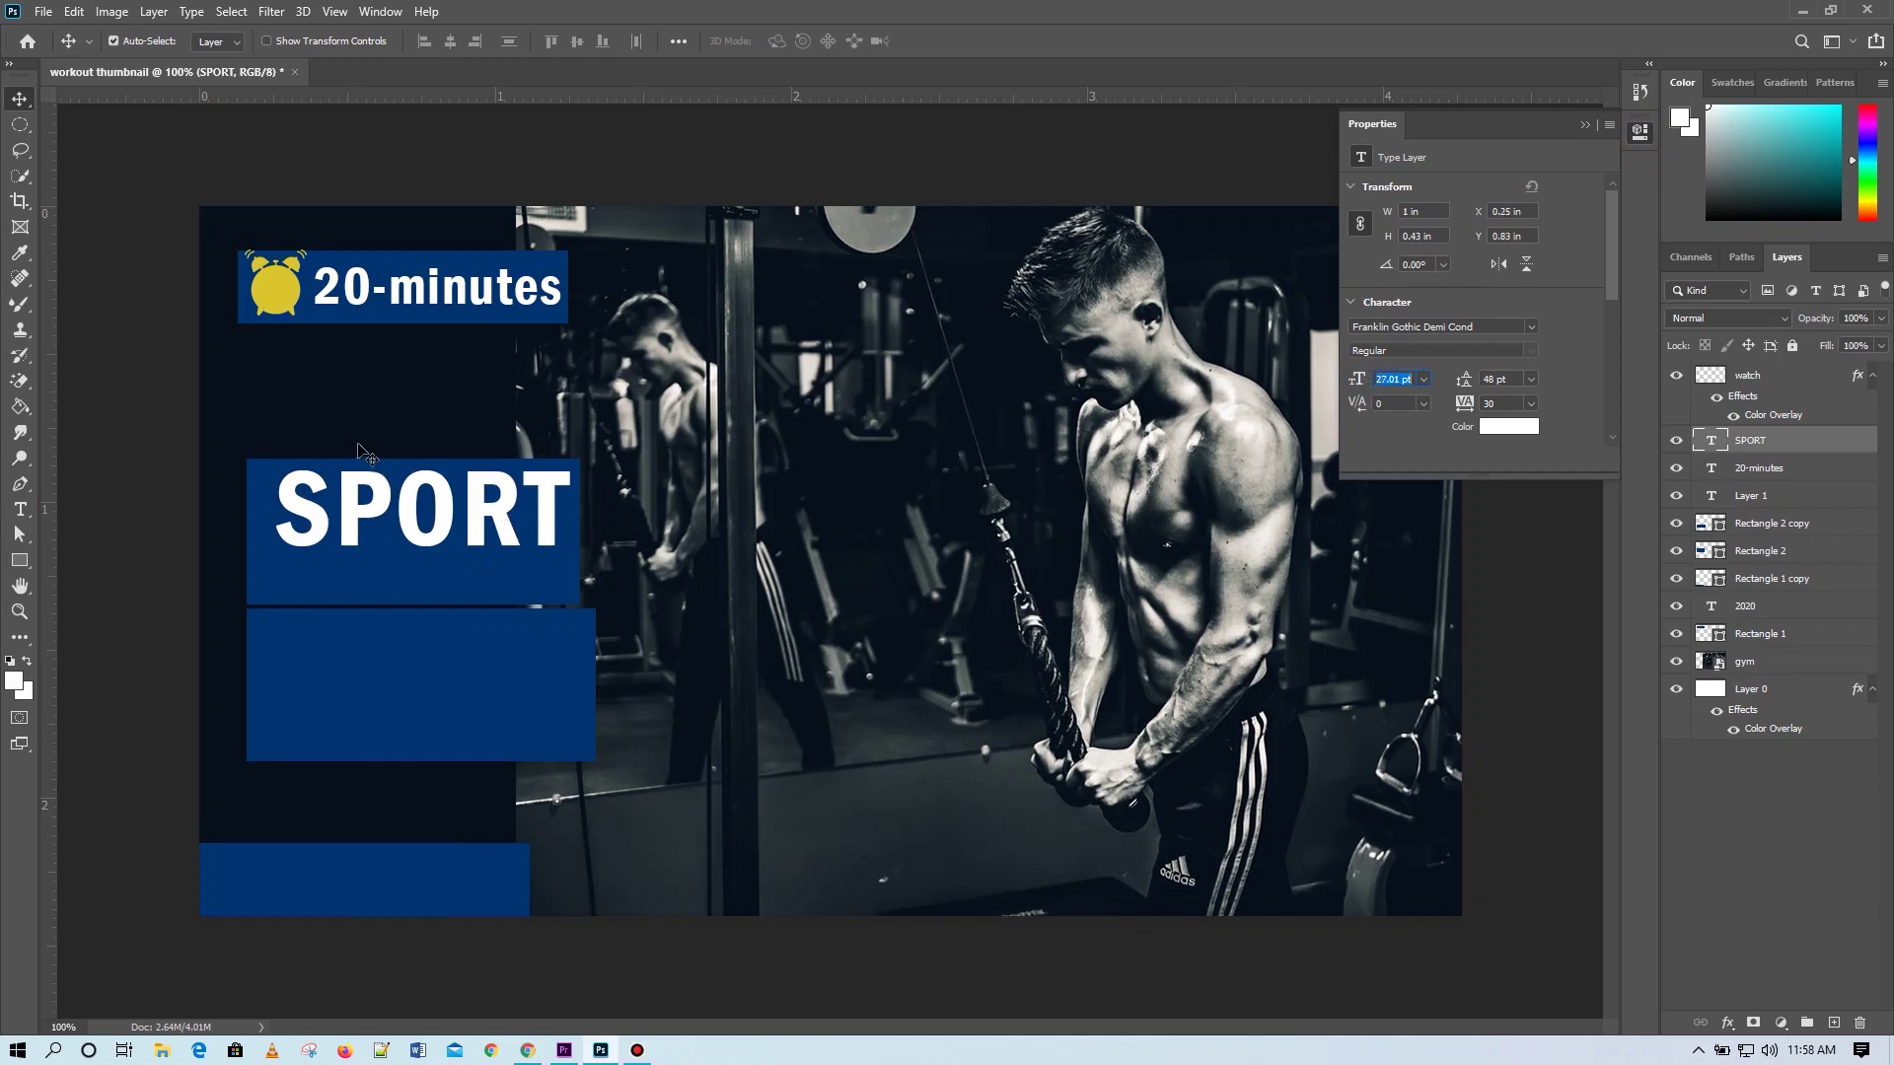
drag(430, 550, 424, 566)
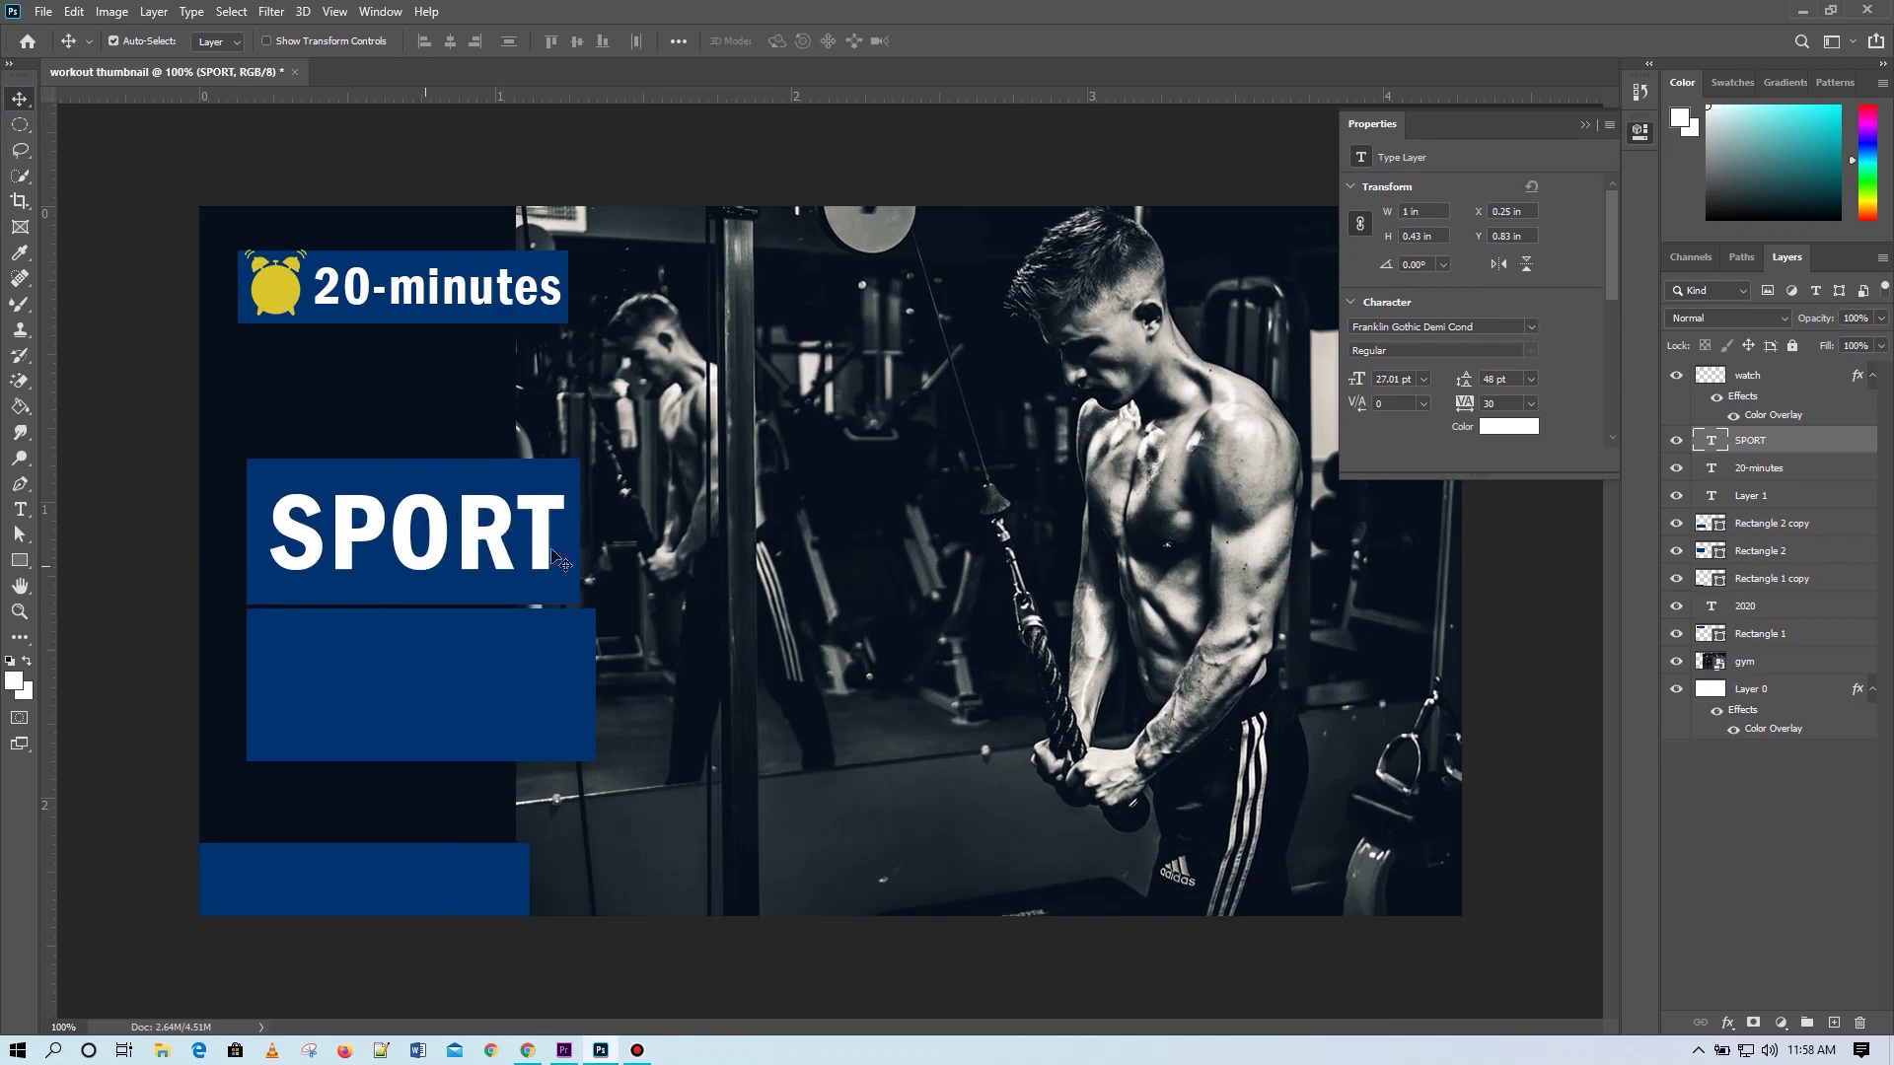
Recolour the SPORT text by sampling the watch's yellow and brightening it to #f3d426.
click(1496, 435)
click(287, 287)
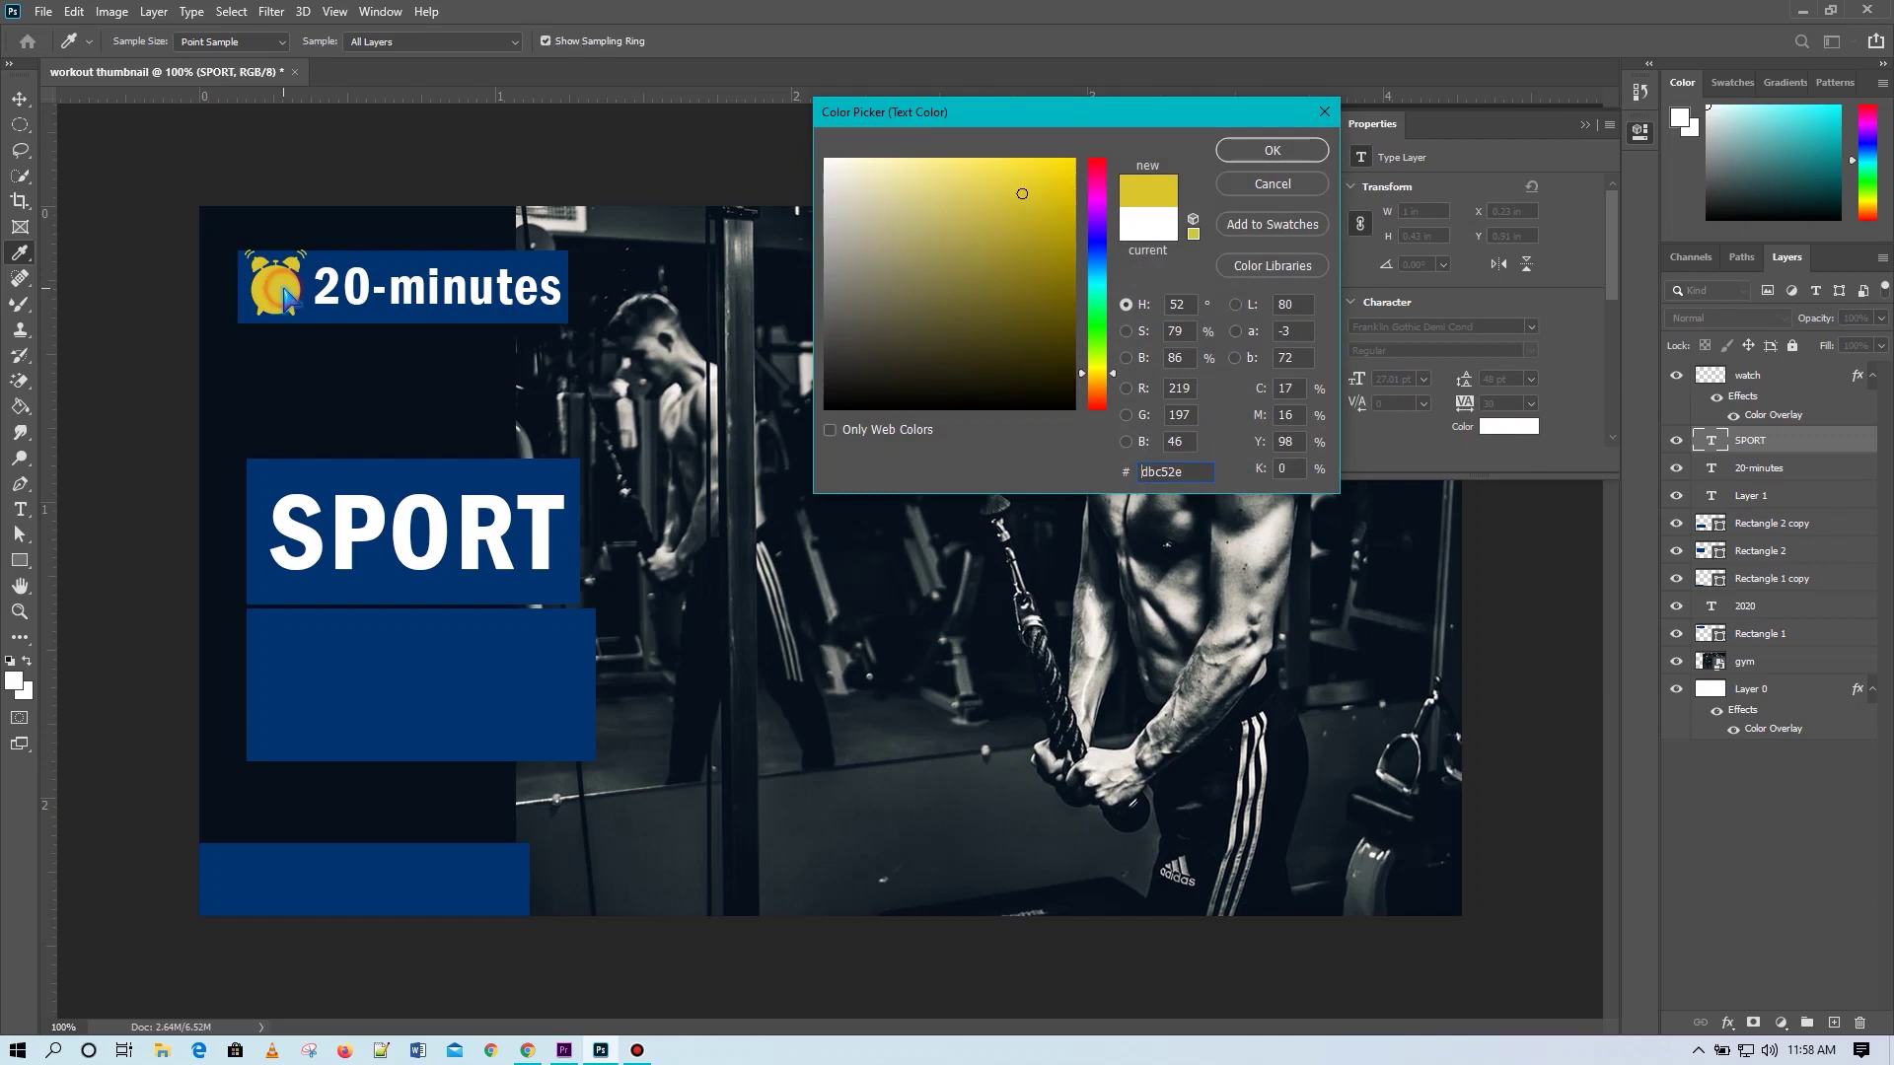
mouse_move(1018, 192)
mouse_down()
mouse_move(986, 168)
mouse_move(1032, 172)
mouse_up()
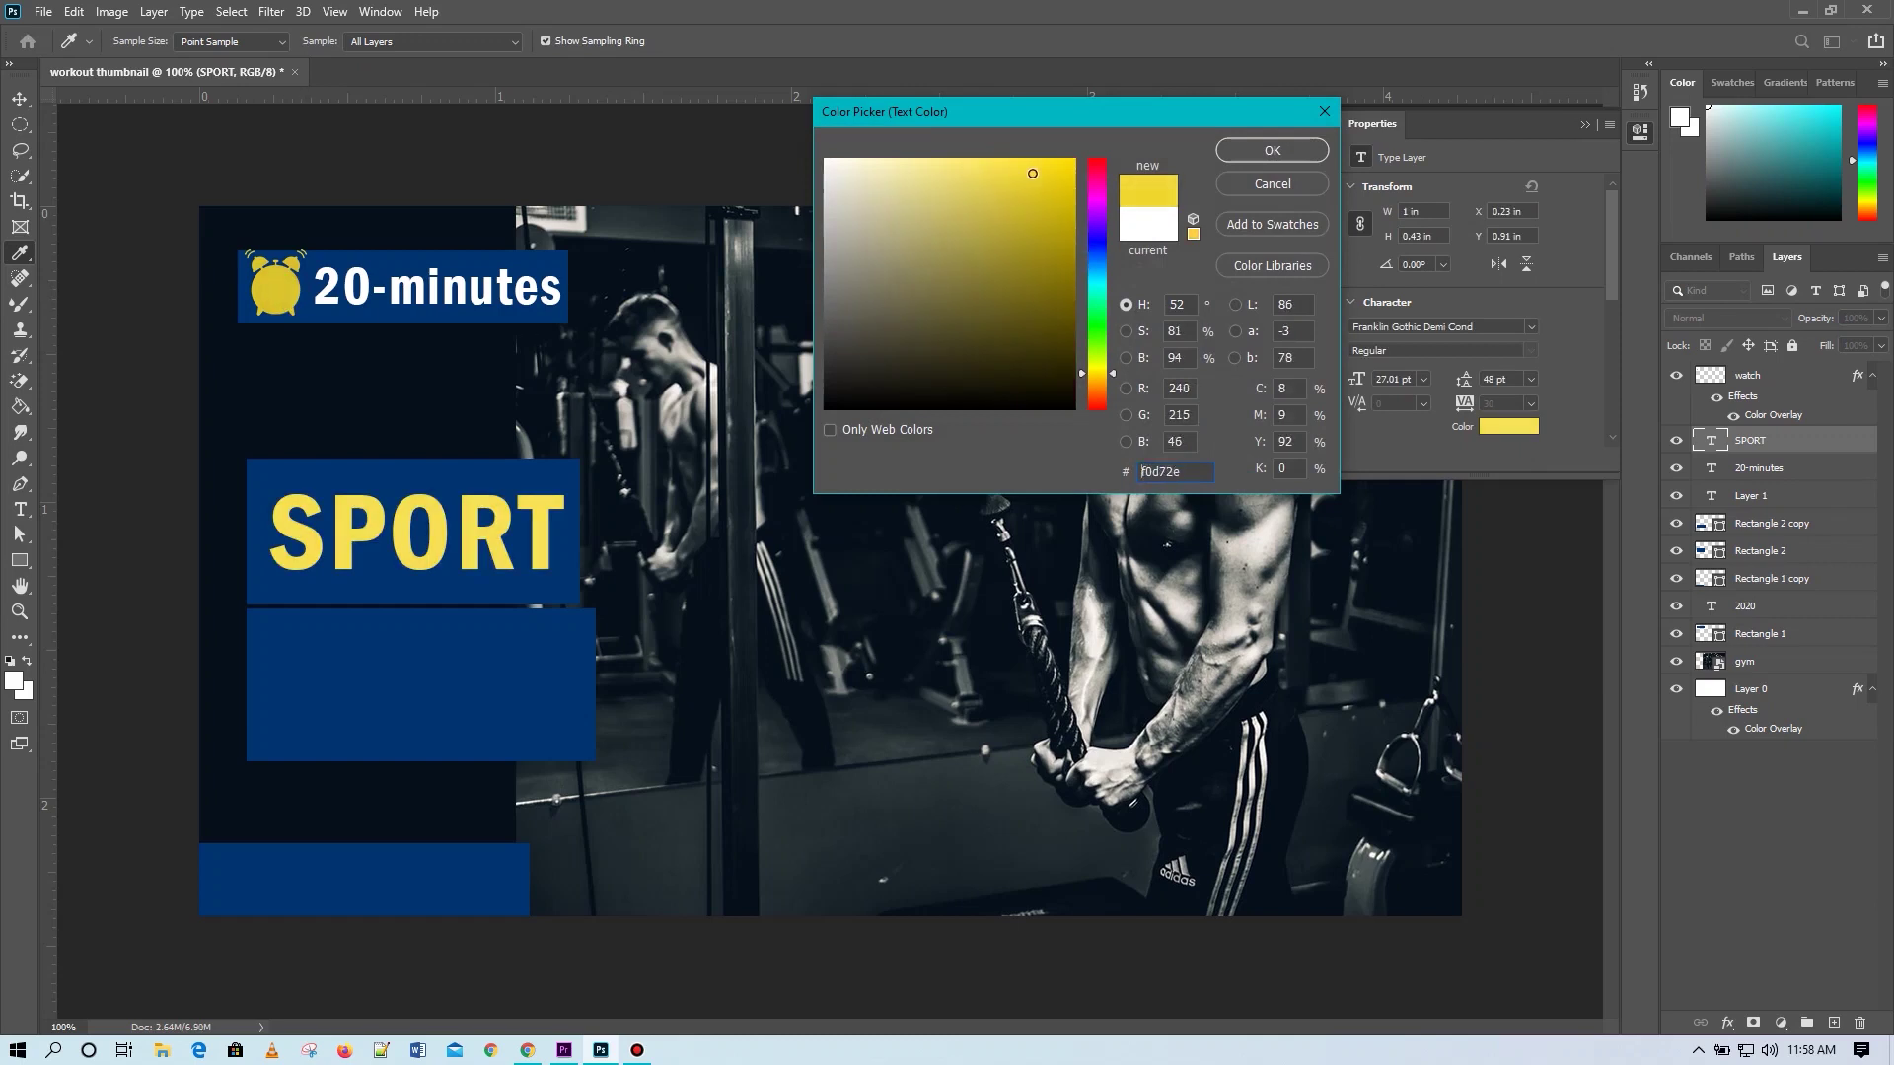
drag(1115, 383, 1111, 375)
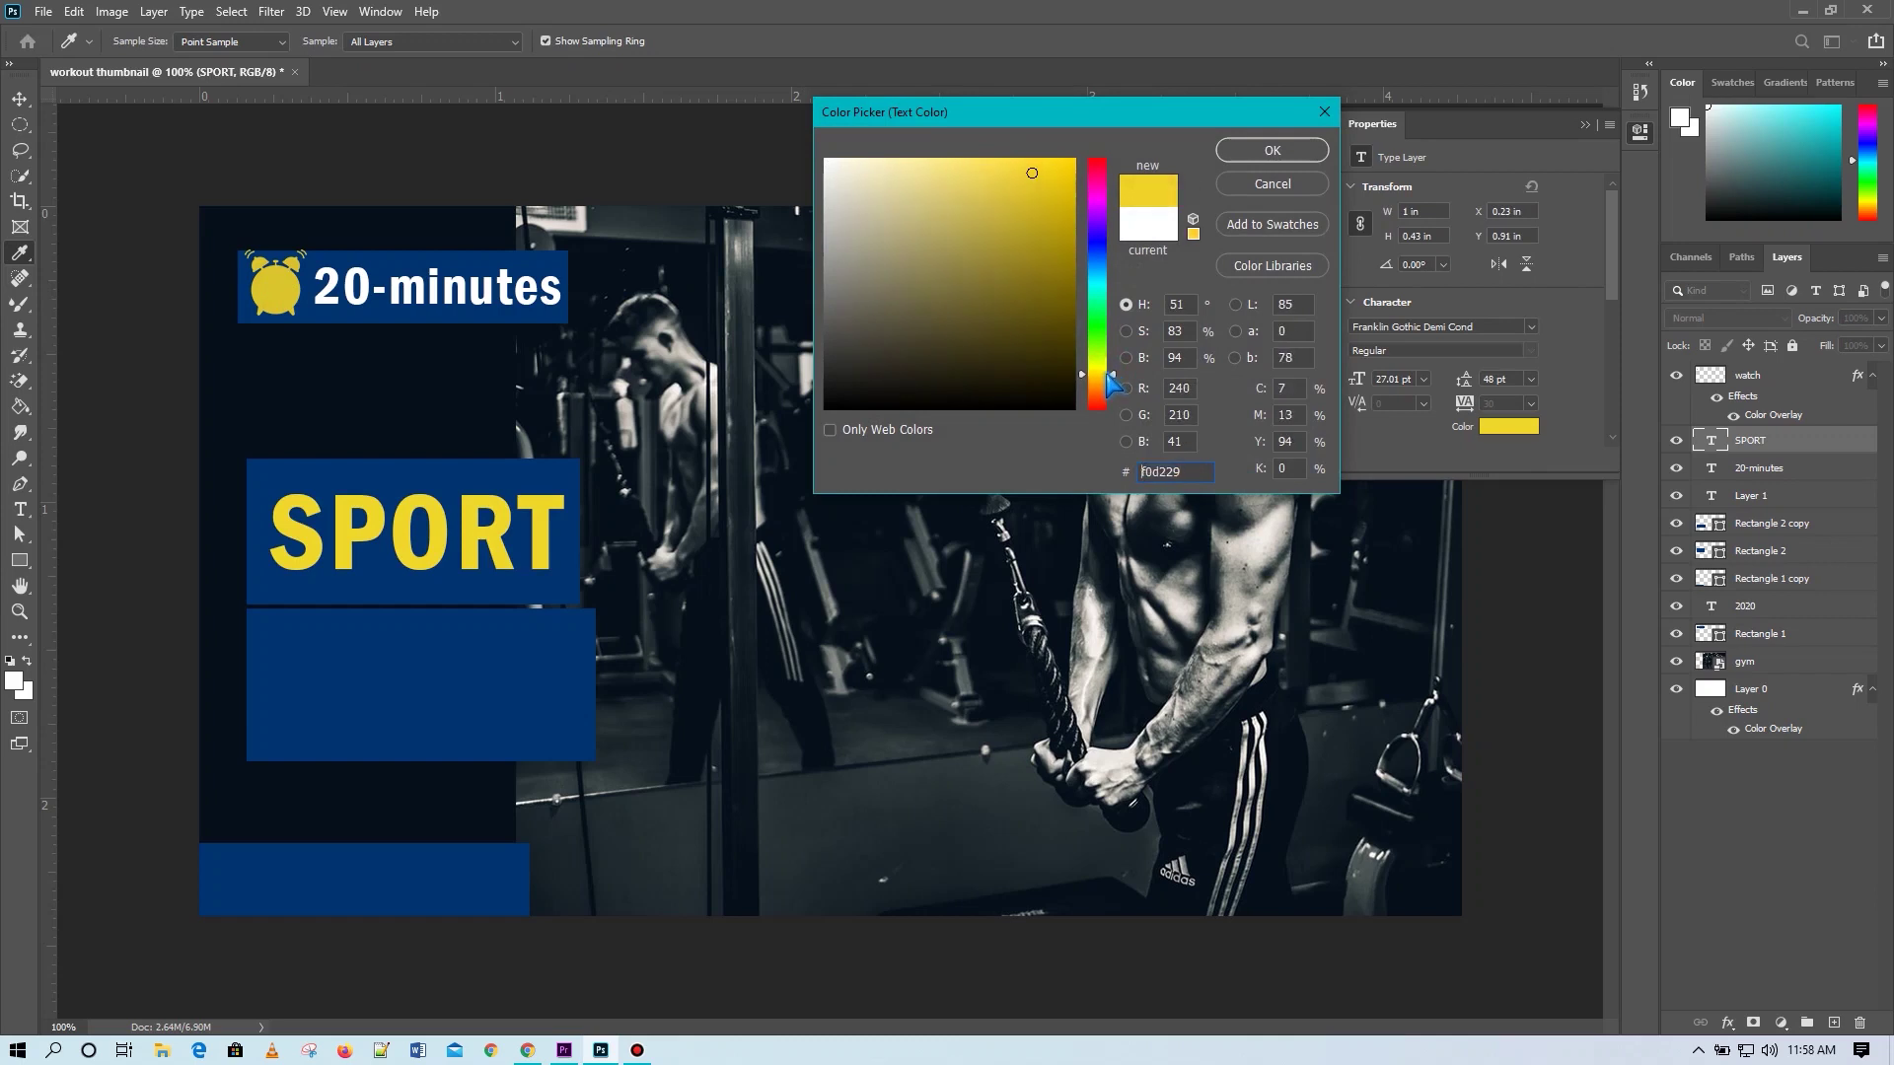
click(1035, 169)
click(1272, 151)
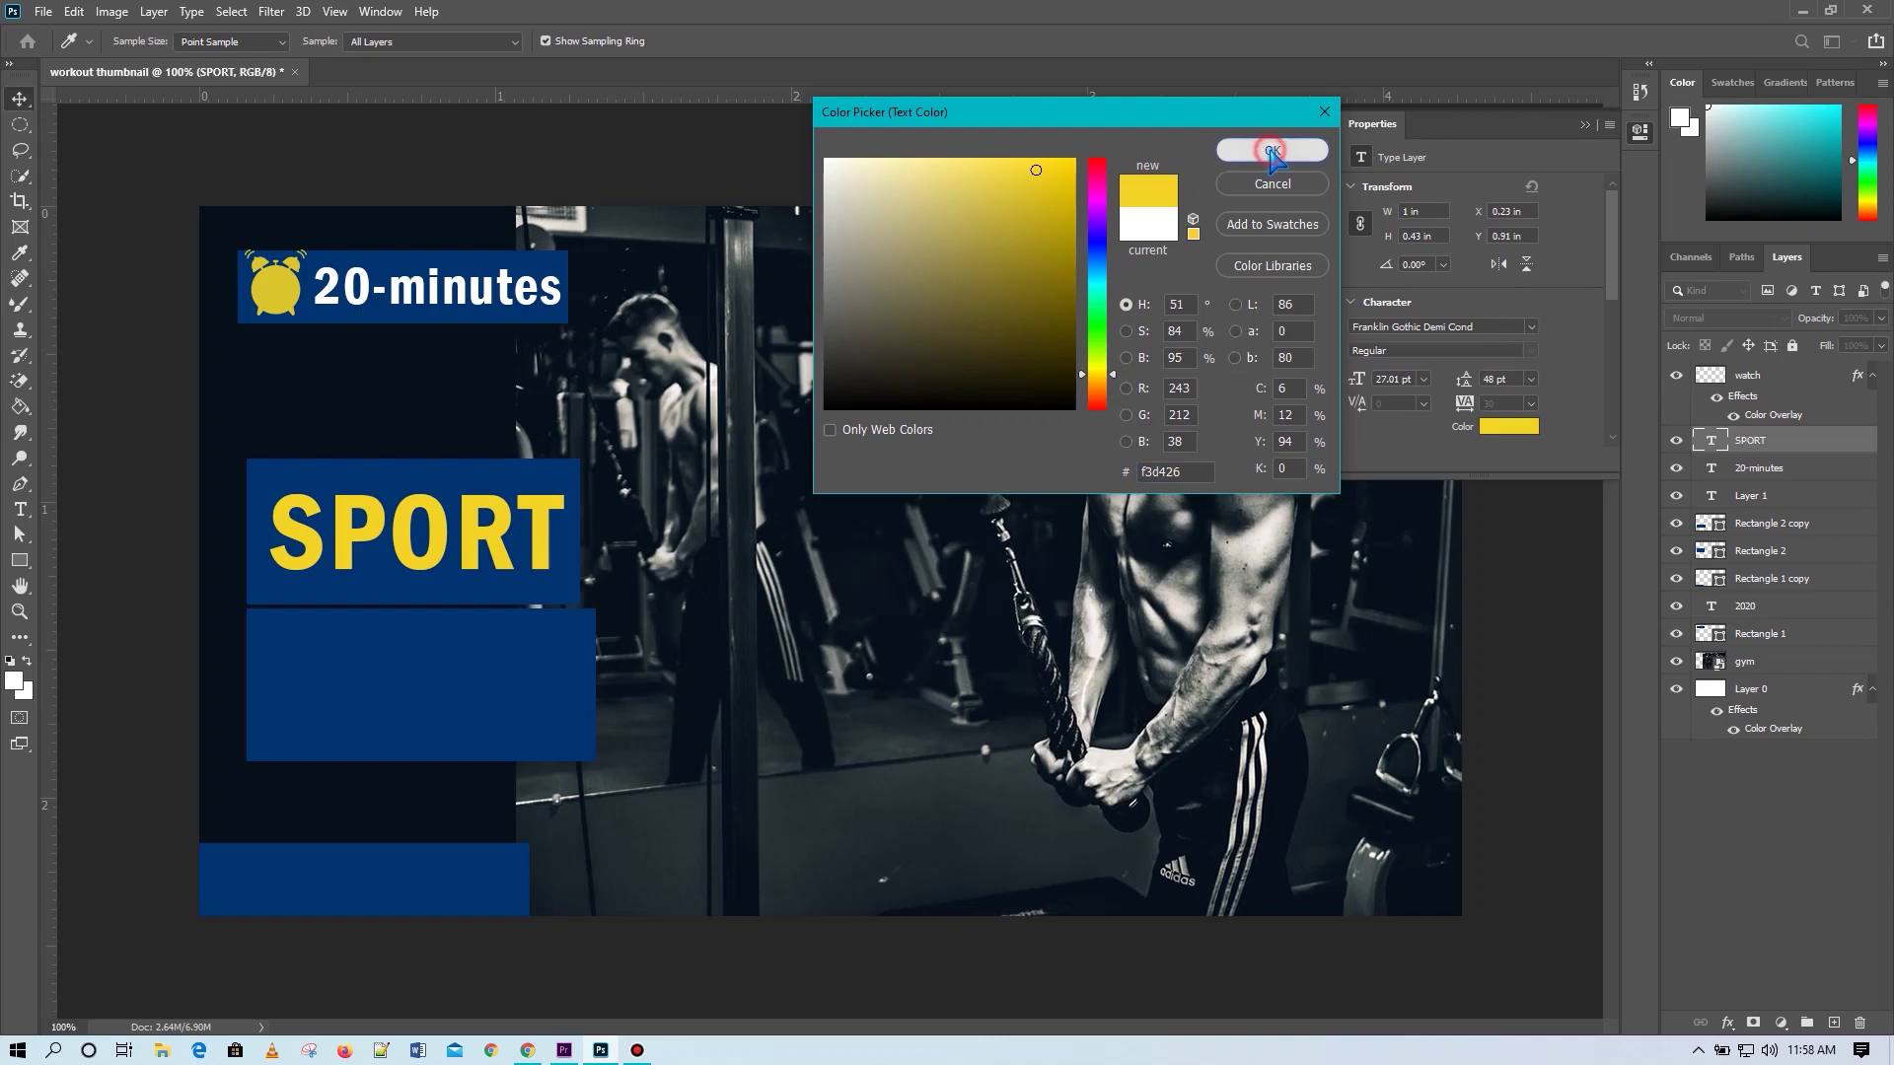
click(1582, 127)
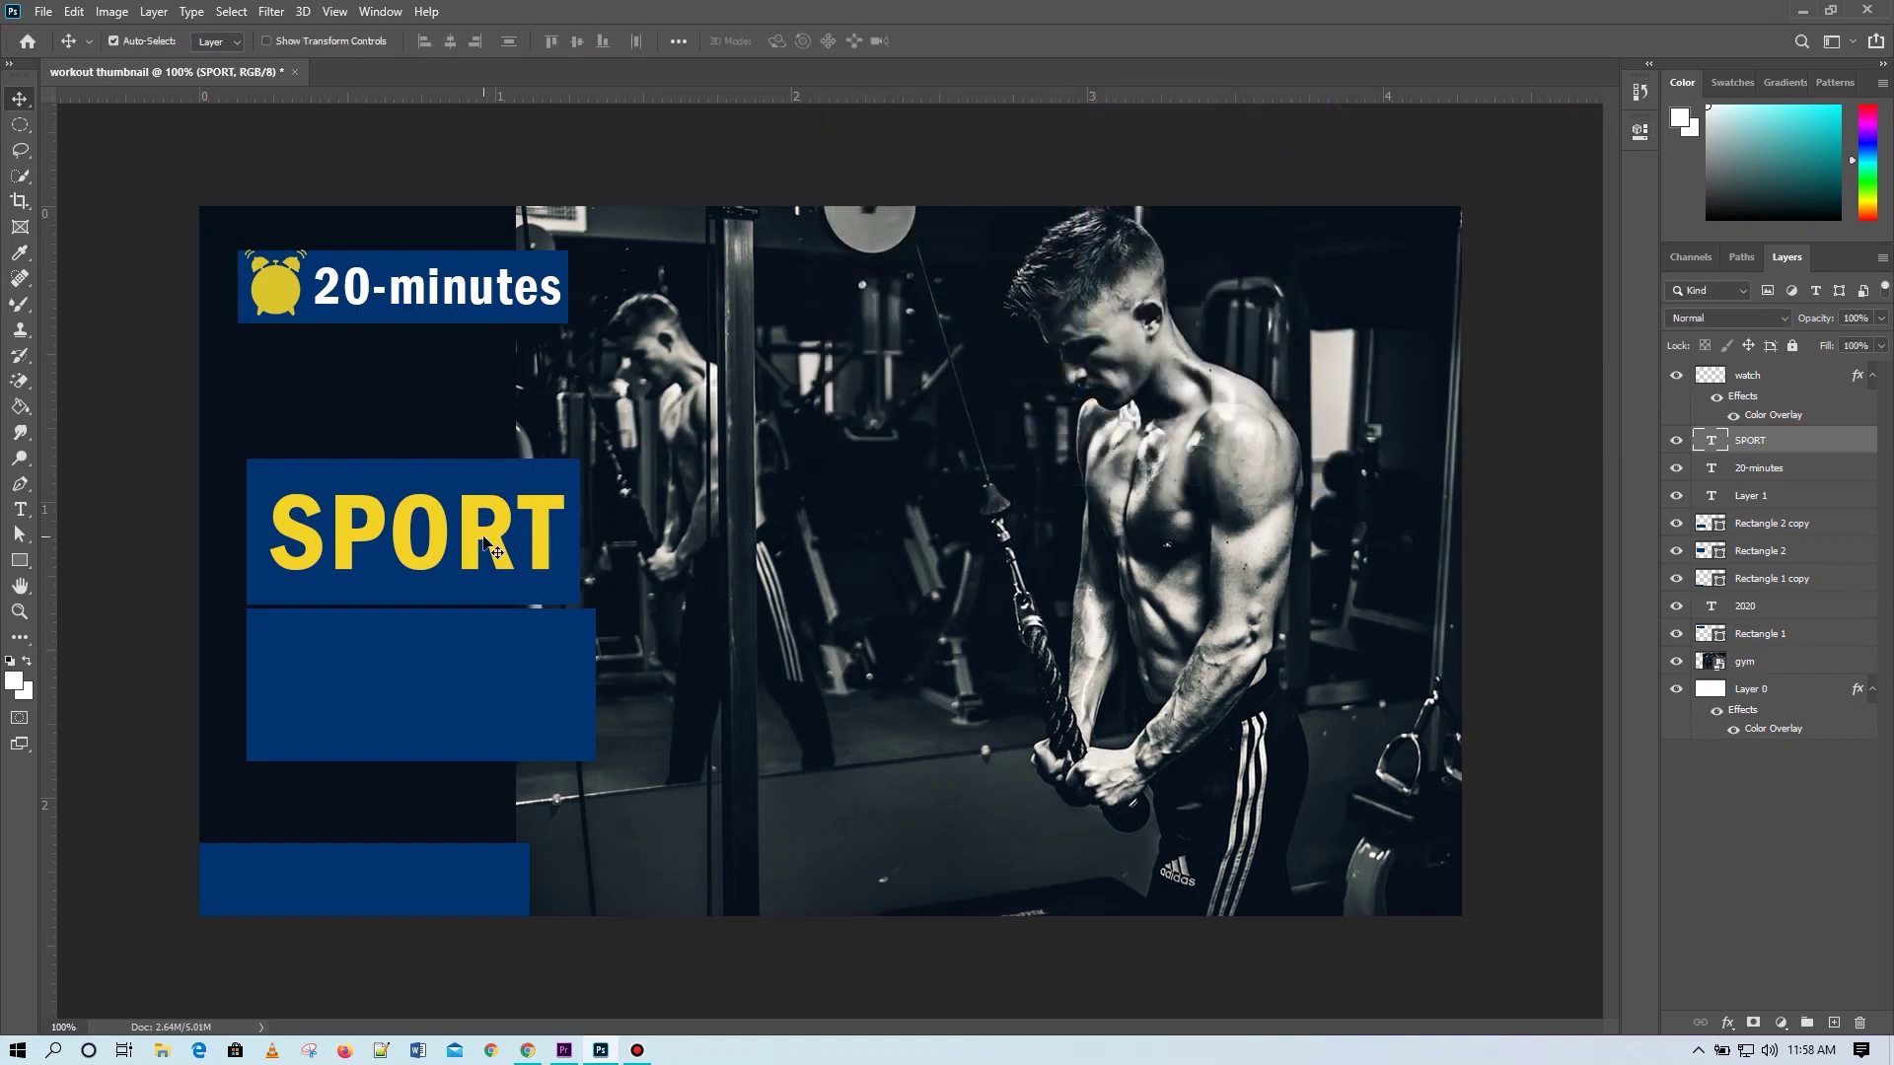
Duplicate the SPORT text onto the third blue rectangle and replace its wording with "WORKOUT".
drag(483, 545, 494, 697)
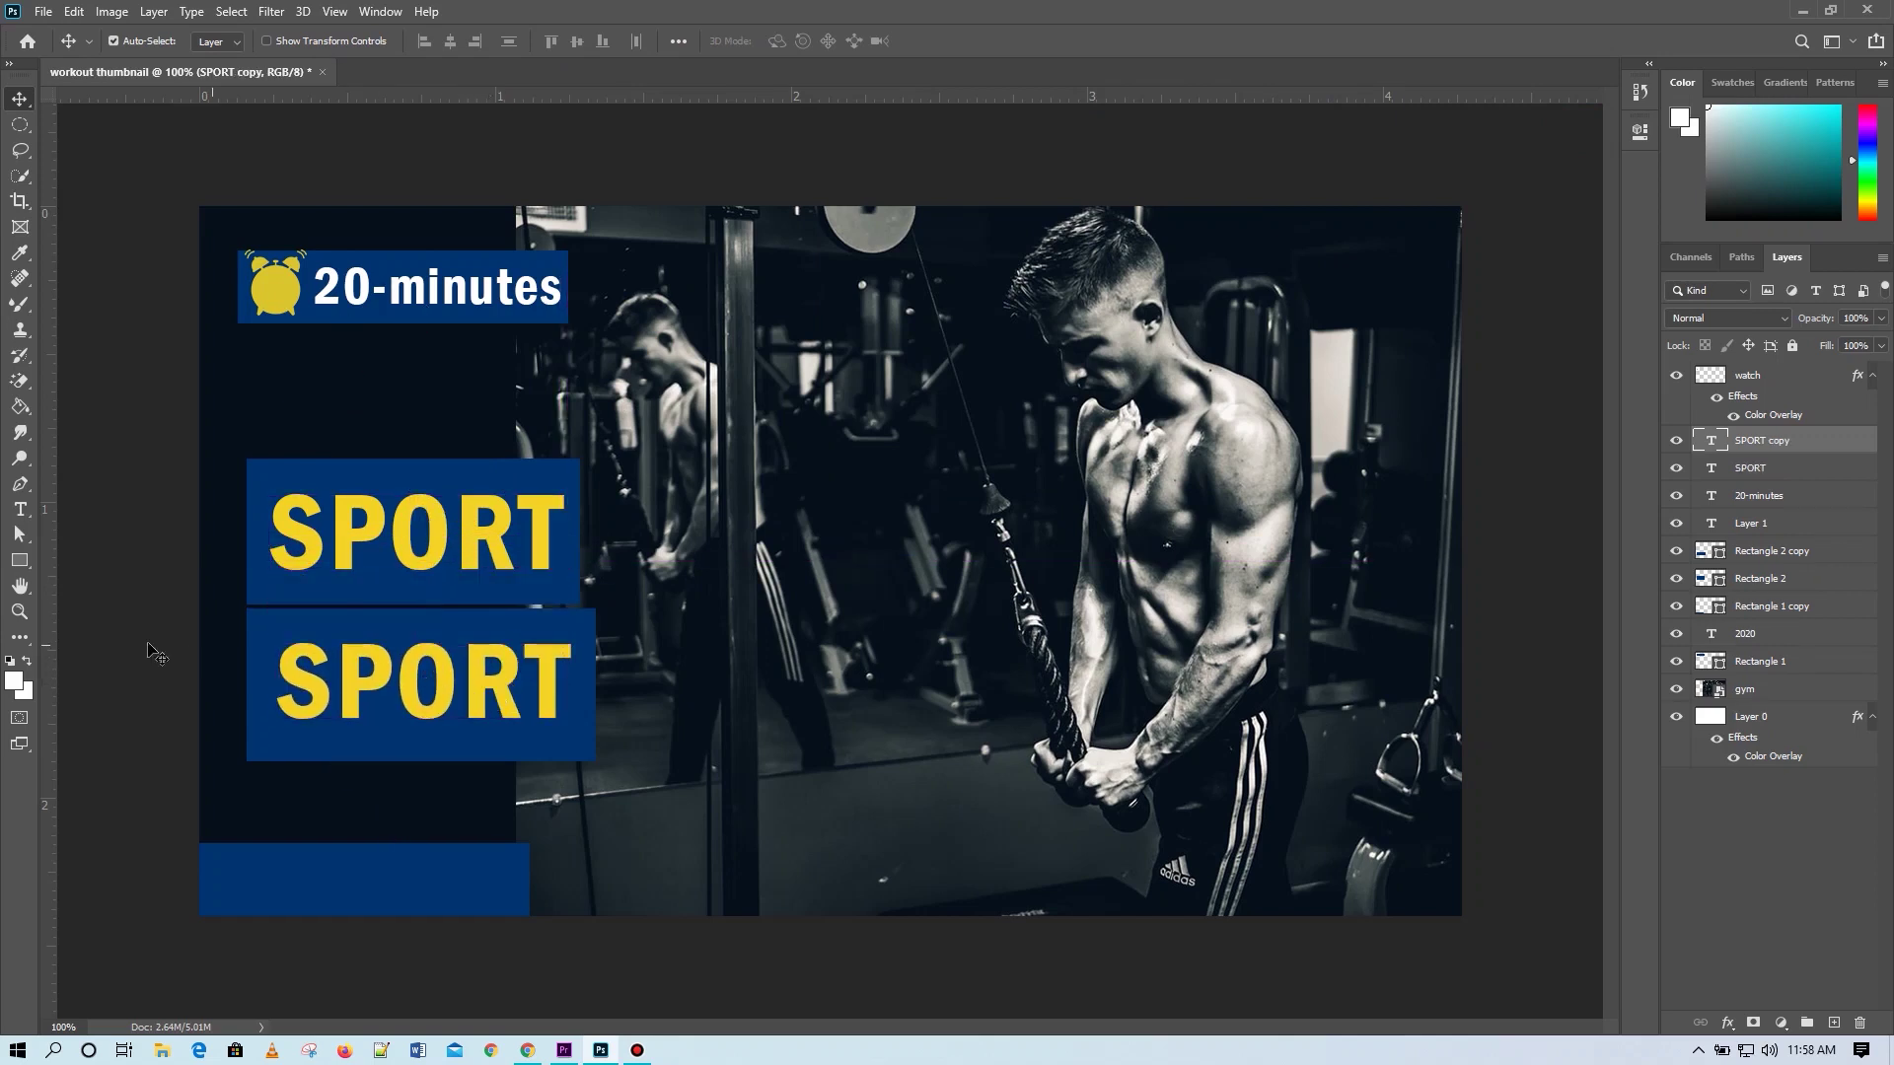
click(20, 509)
click(549, 705)
key(BackSpace)
key(Left)
key(Left)
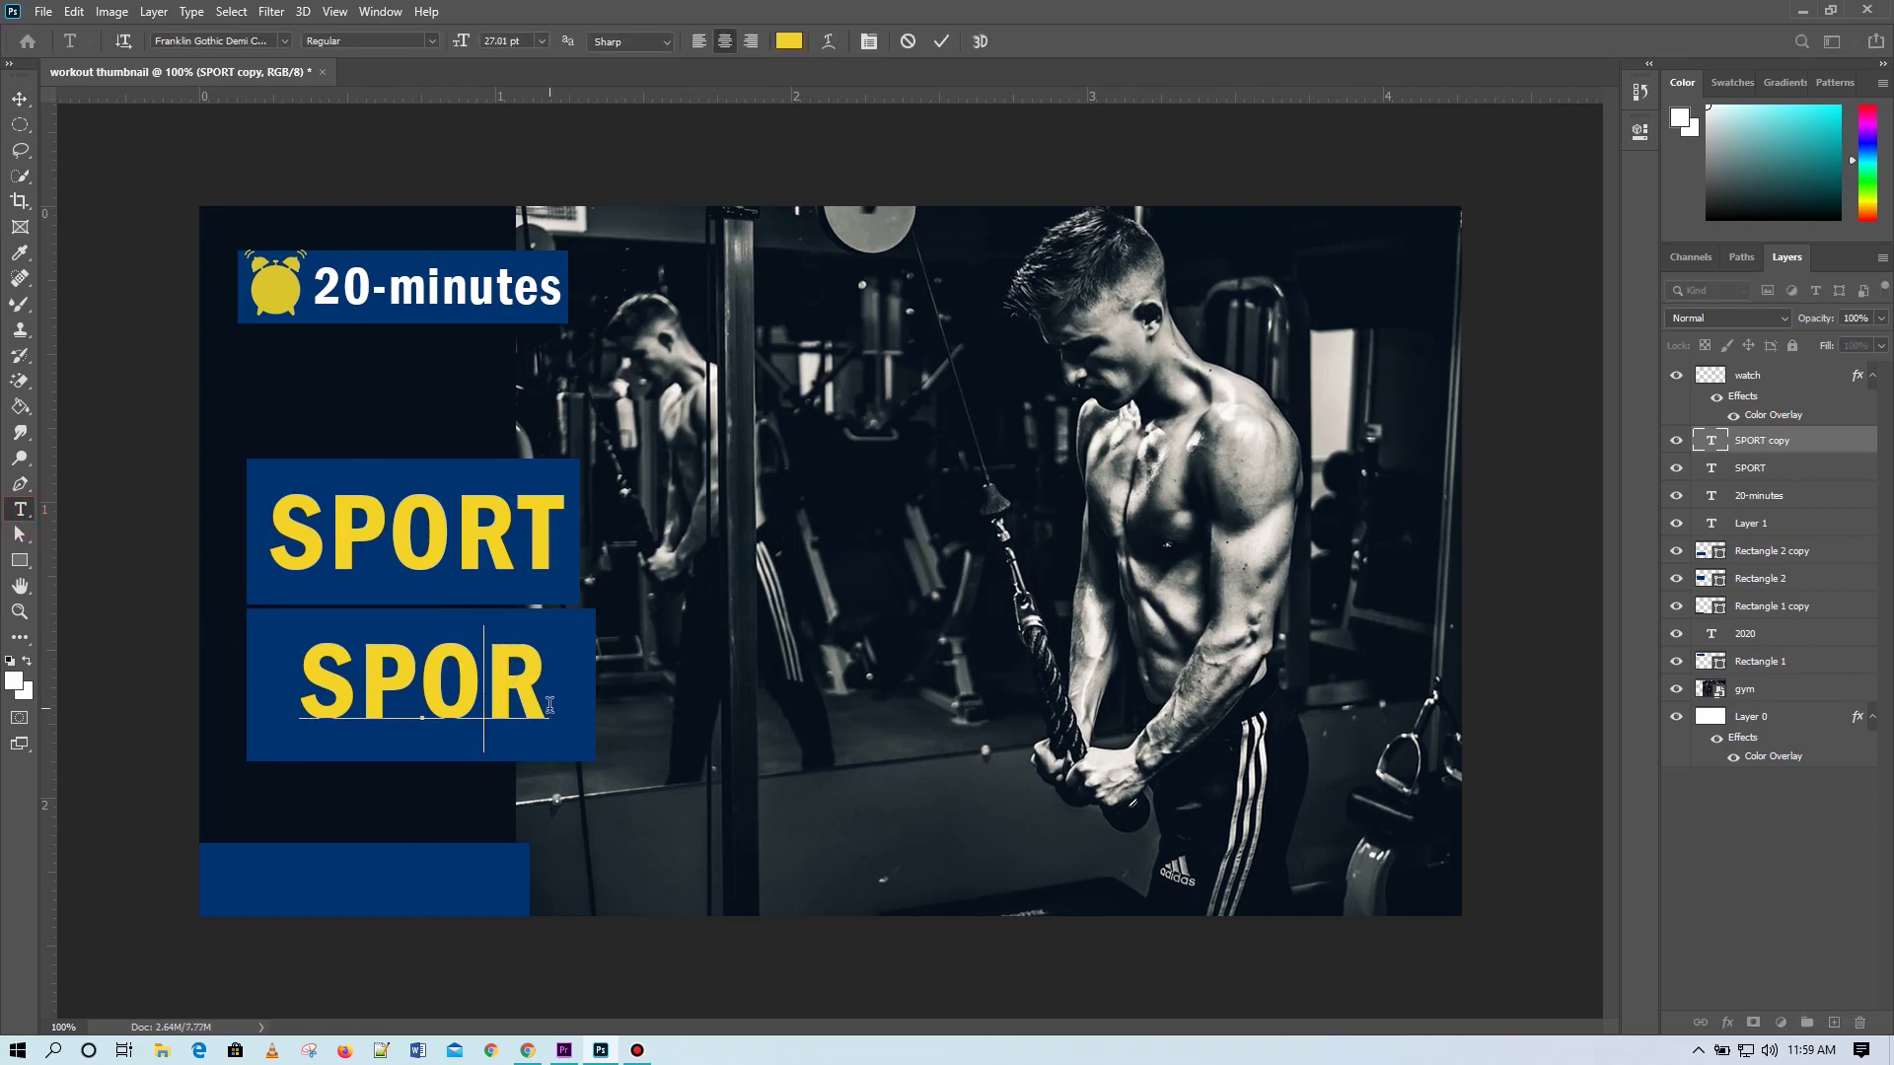
key(ctrl+a)
key(BackSpace)
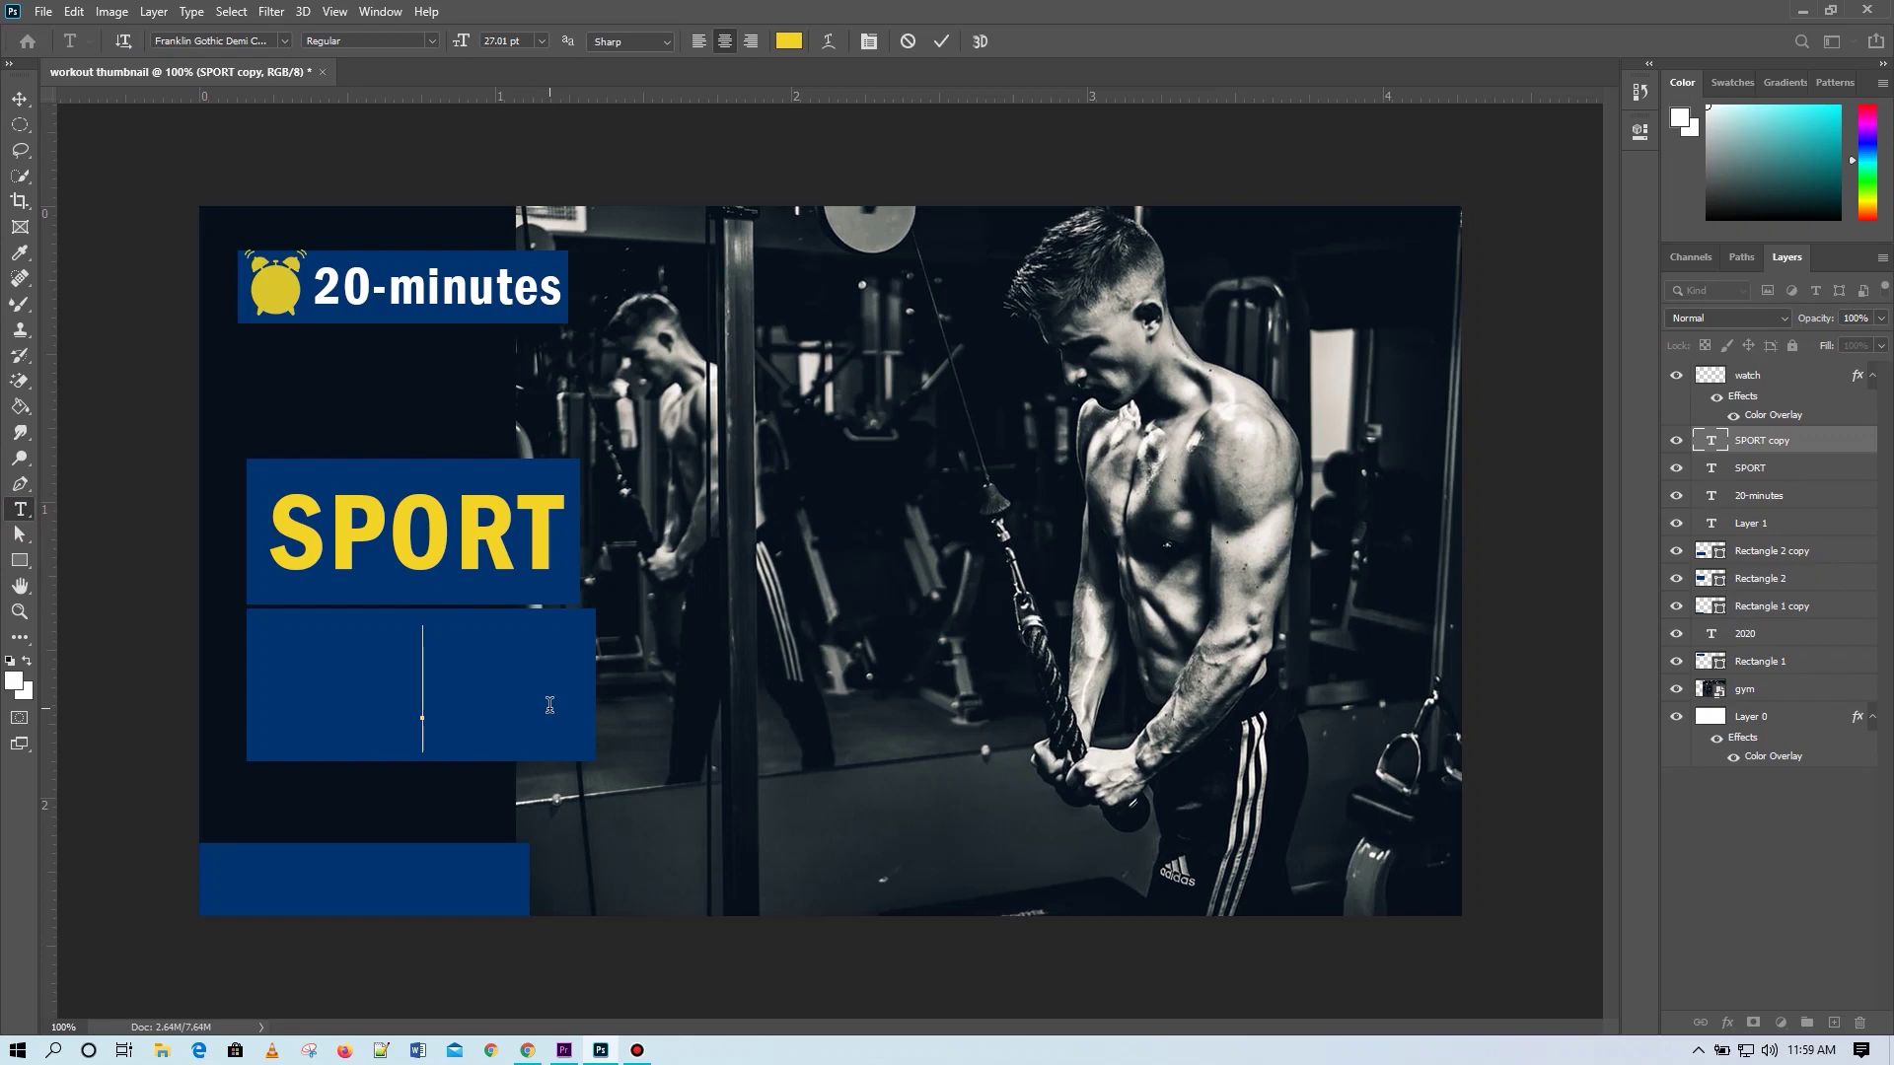
text(WOR)
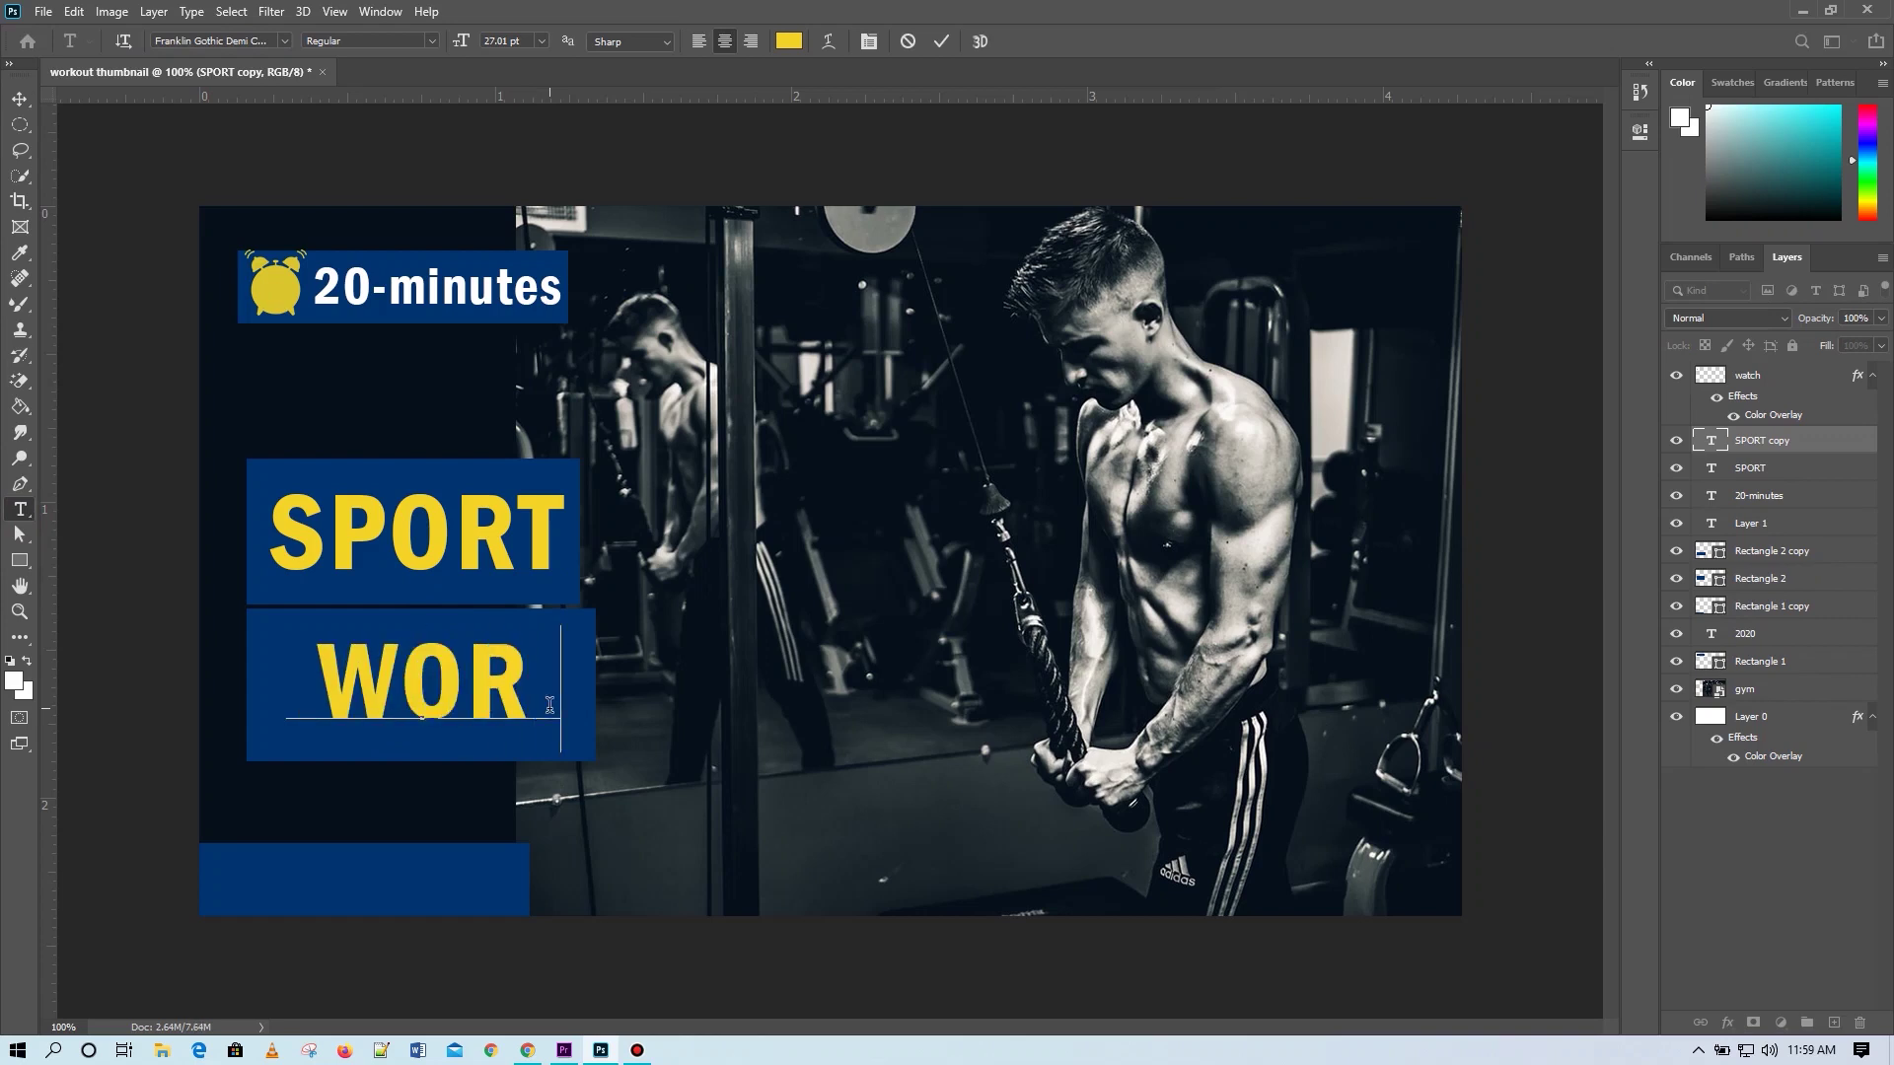
text(KOUT)
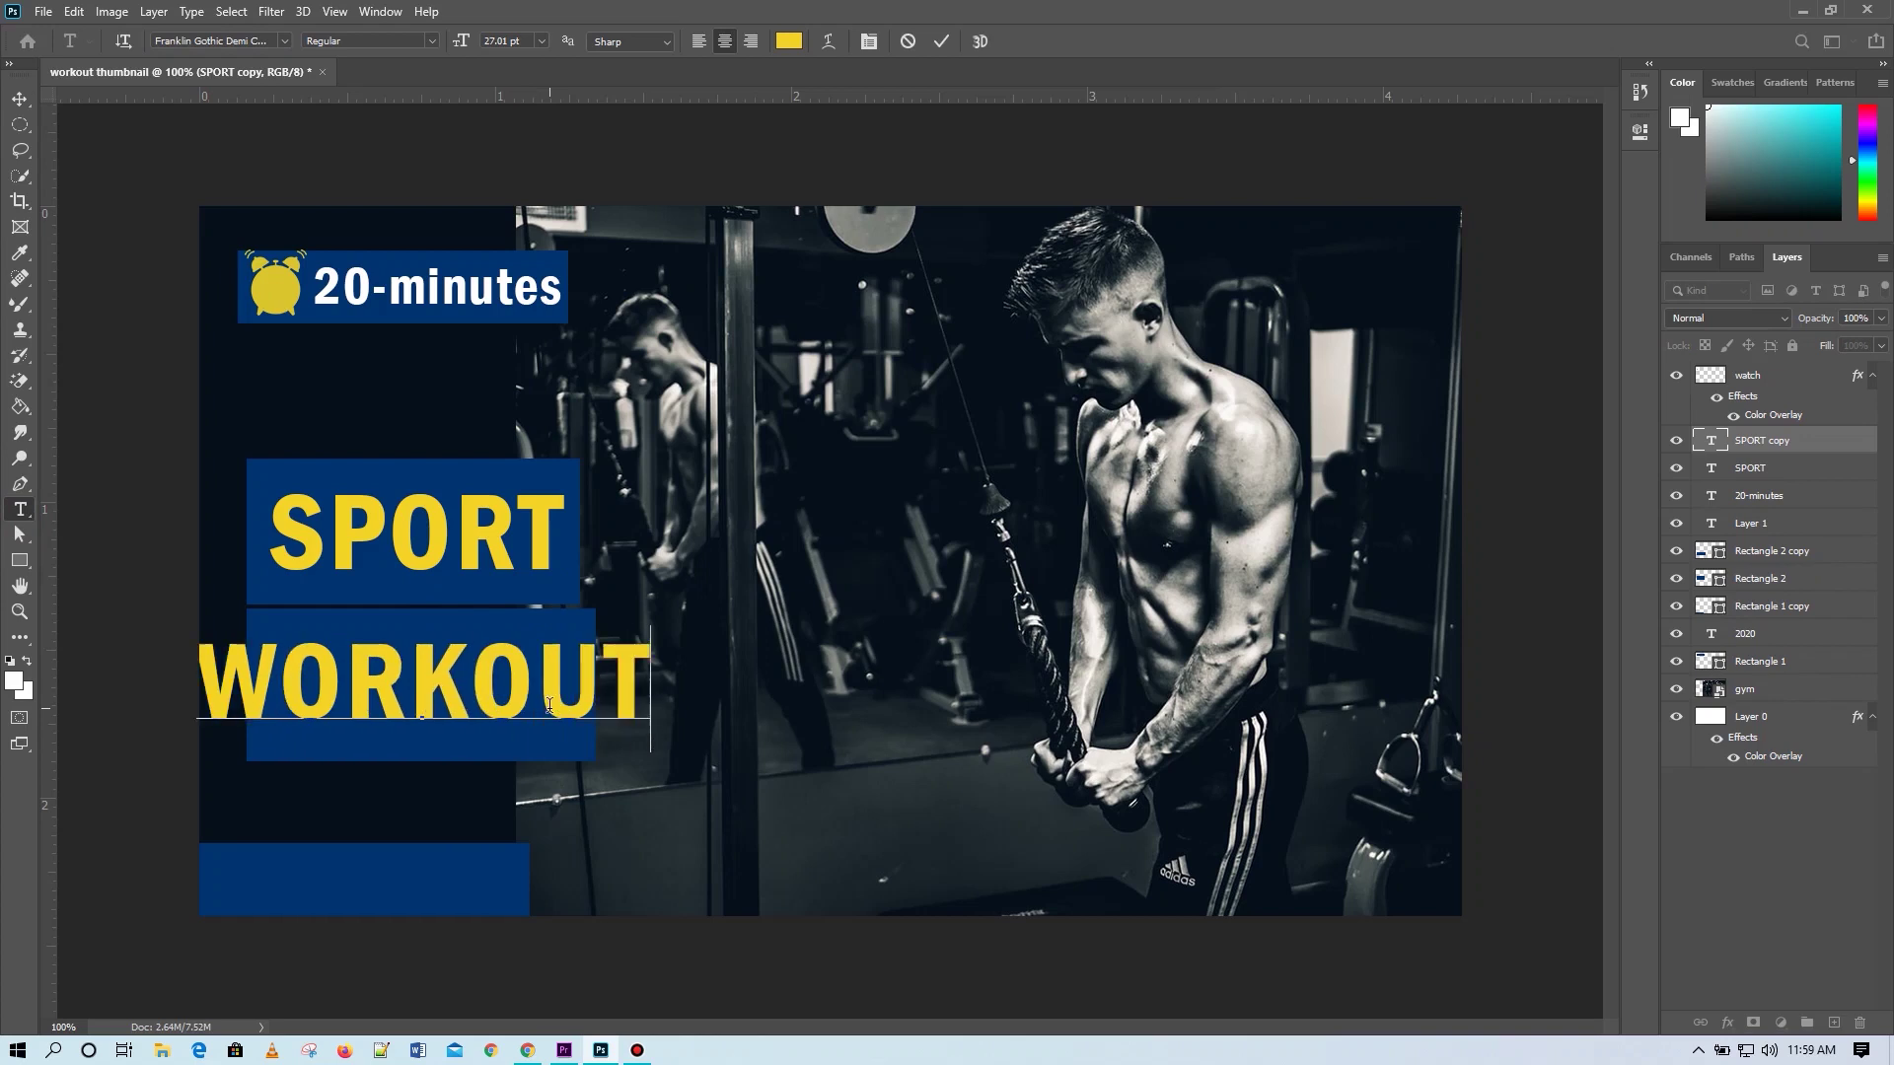
click(947, 41)
Reduce the WORKOUT text to 19.01 pt and move it slightly up within its rectangle.
click(1640, 132)
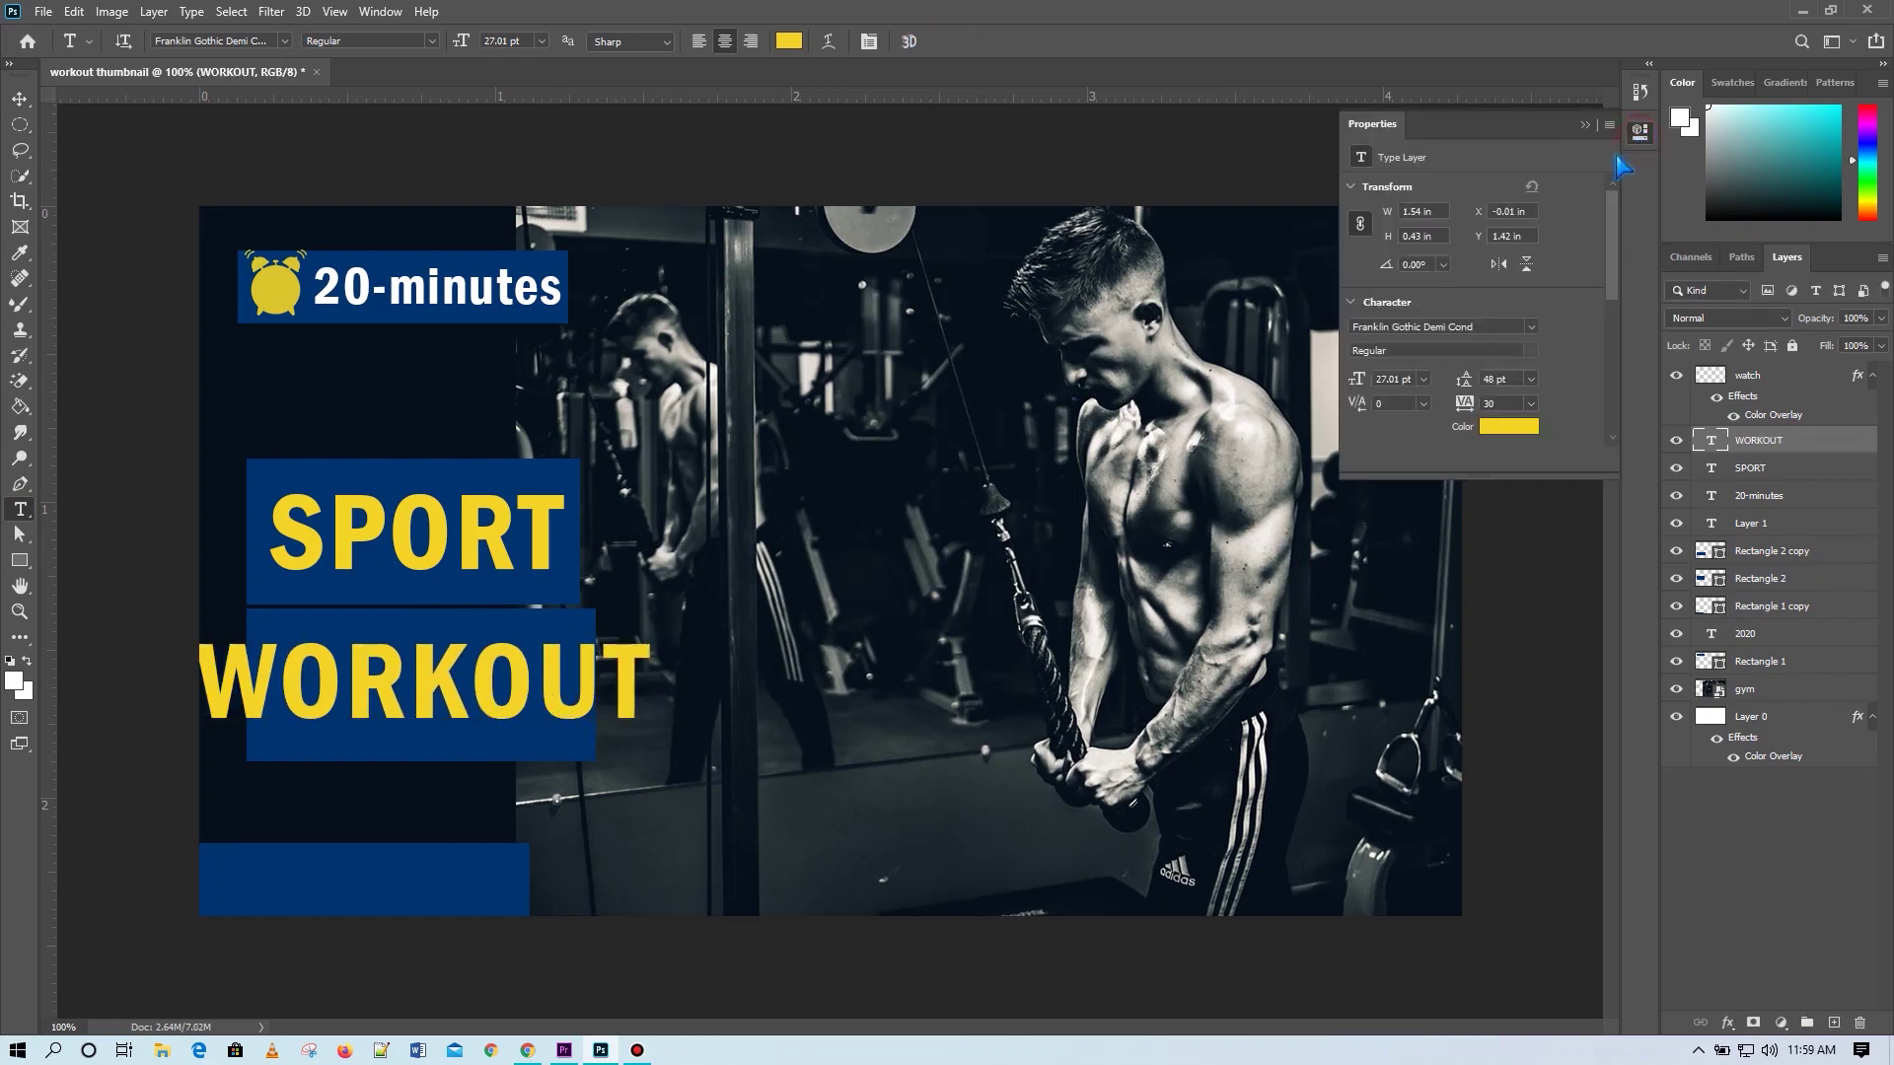
drag(1363, 382, 1356, 385)
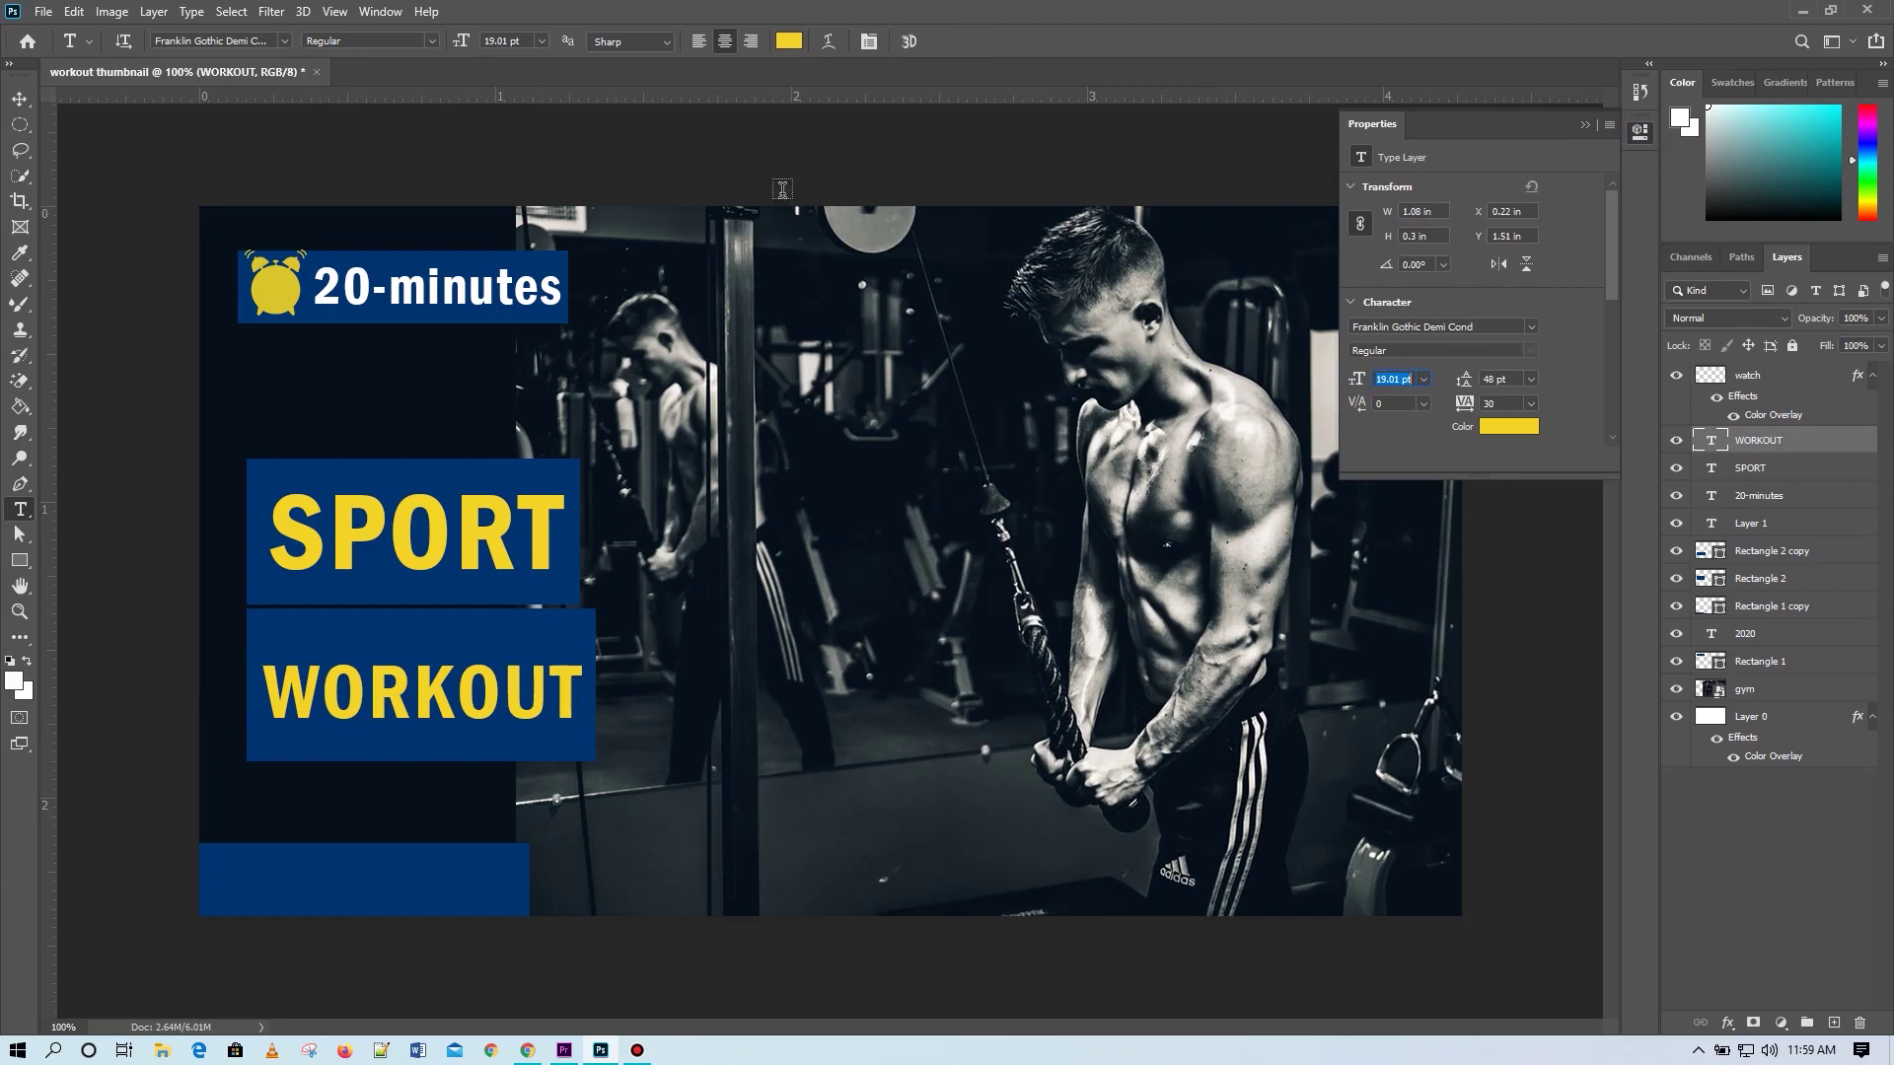
click(19, 99)
drag(479, 717, 474, 693)
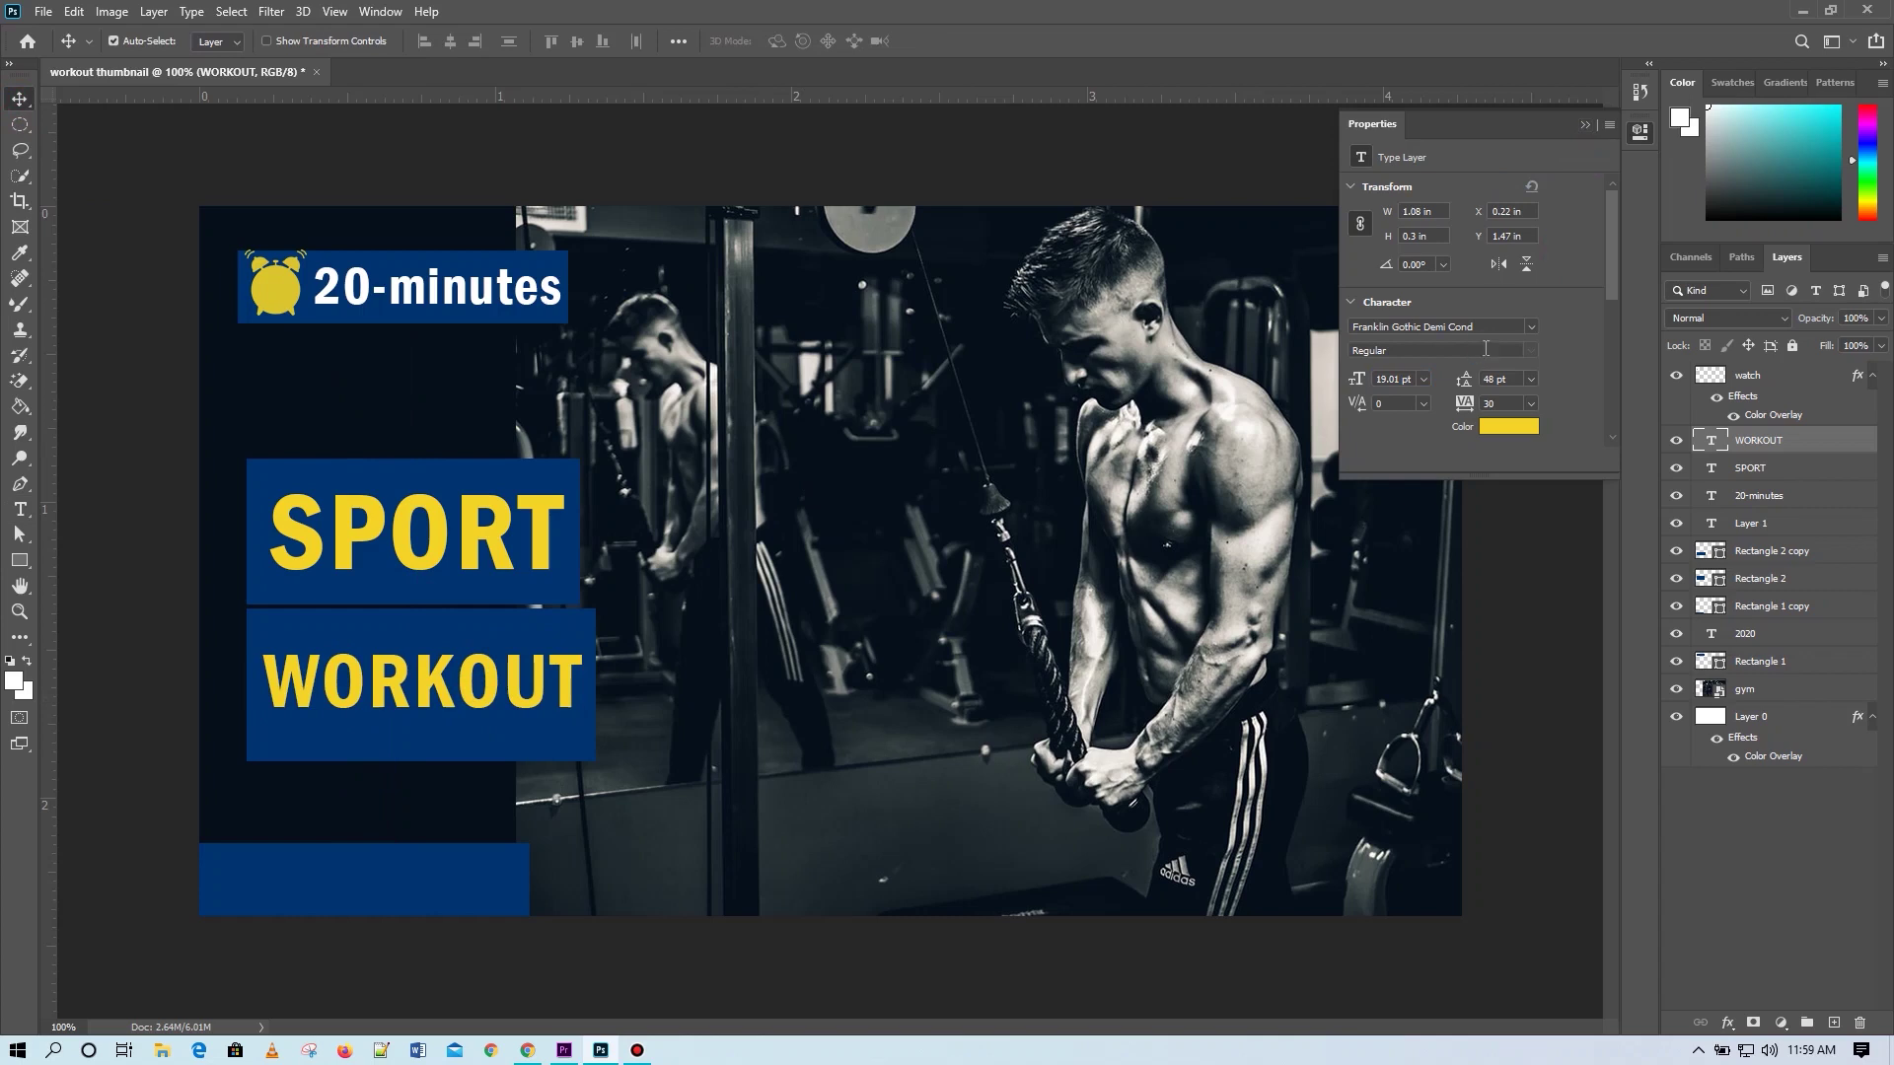
Set the WORKOUT text to Haettenschweiler at 25.01 pt and recentre it on its blue rectangle.
click(1532, 326)
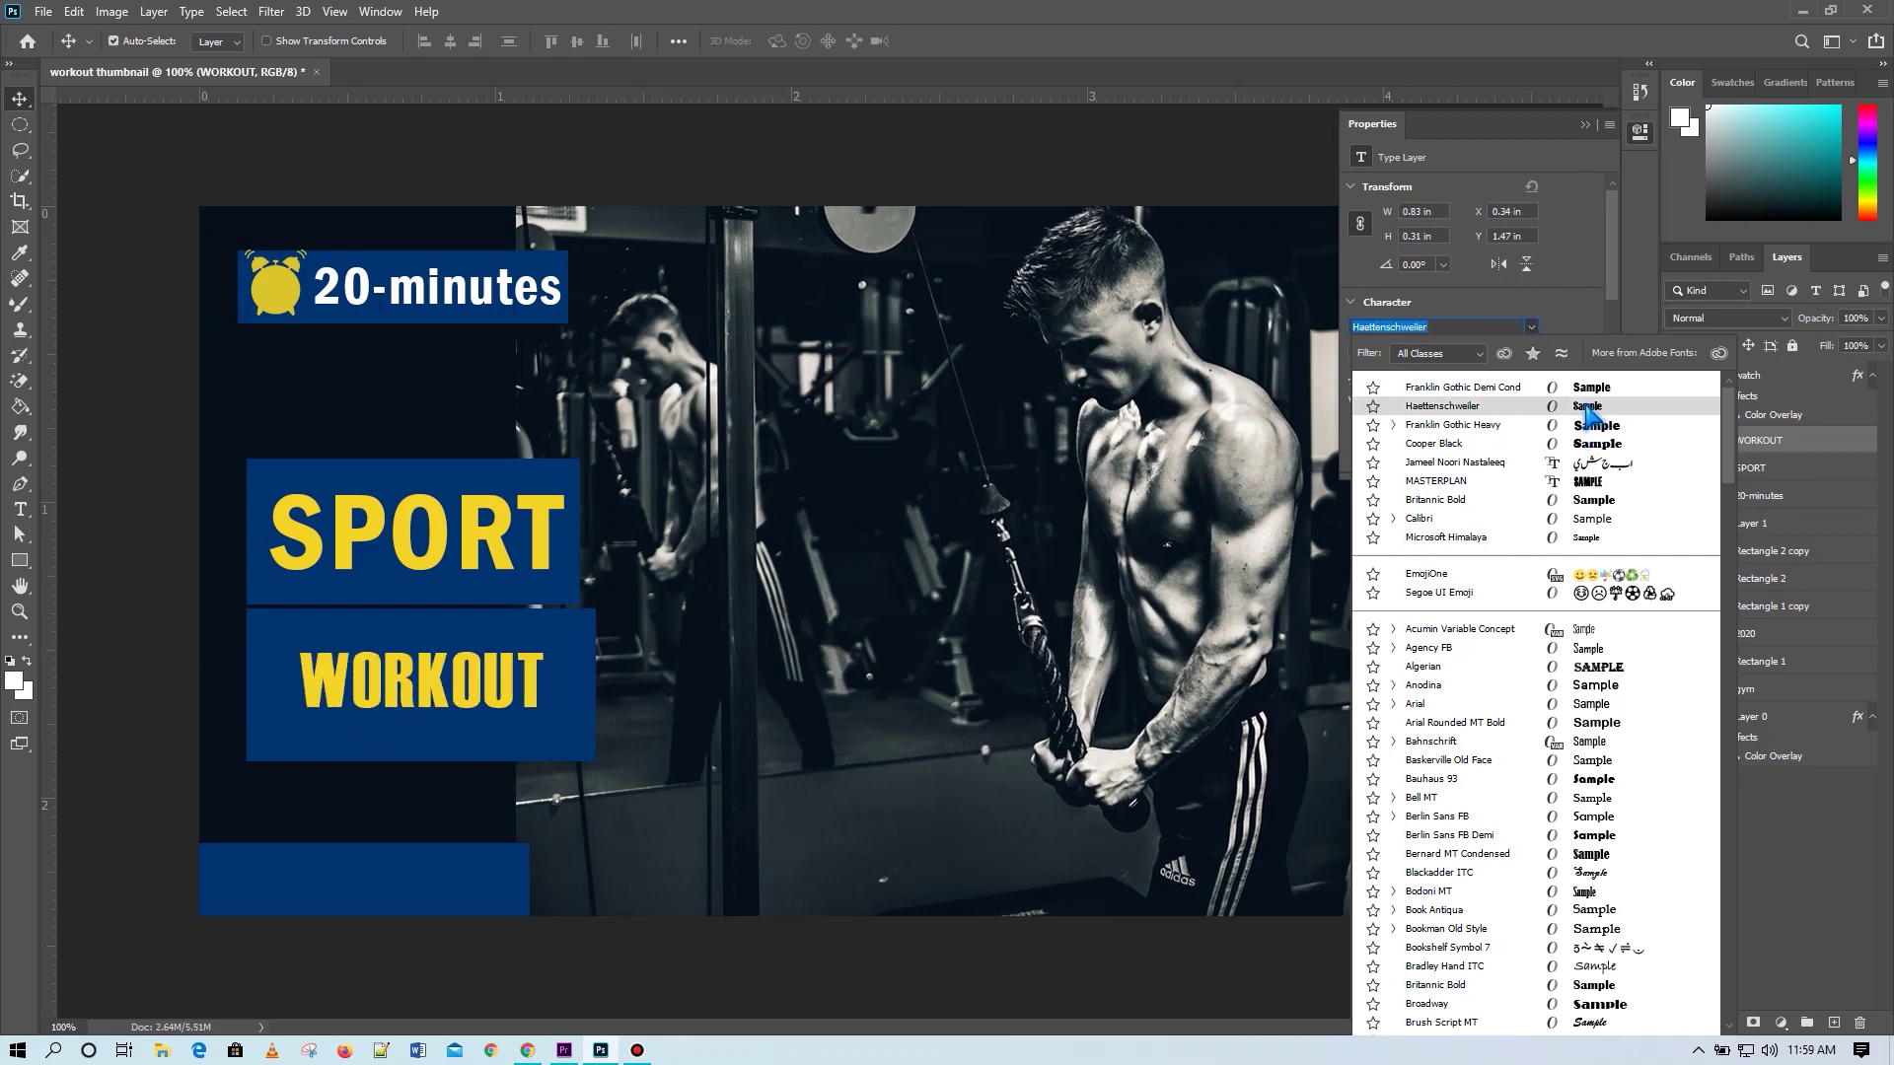
click(1588, 413)
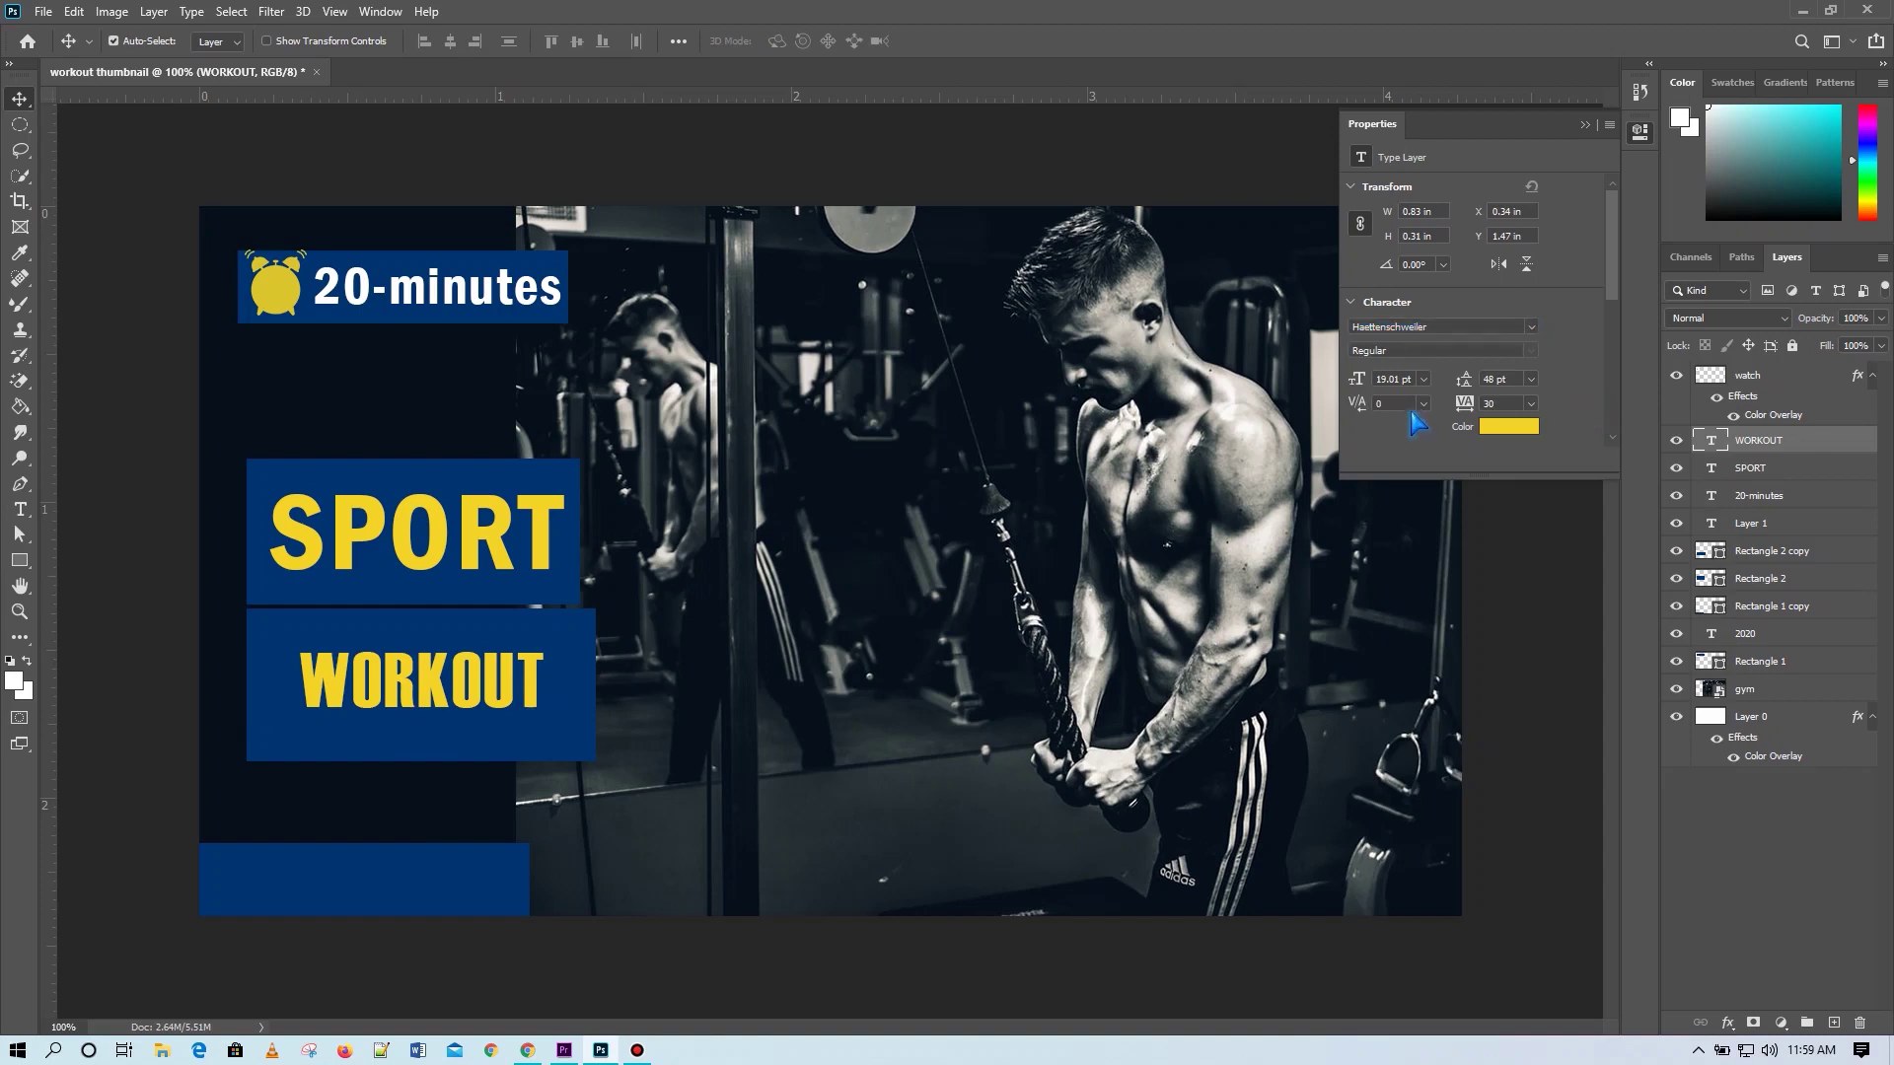
drag(1359, 383, 1354, 383)
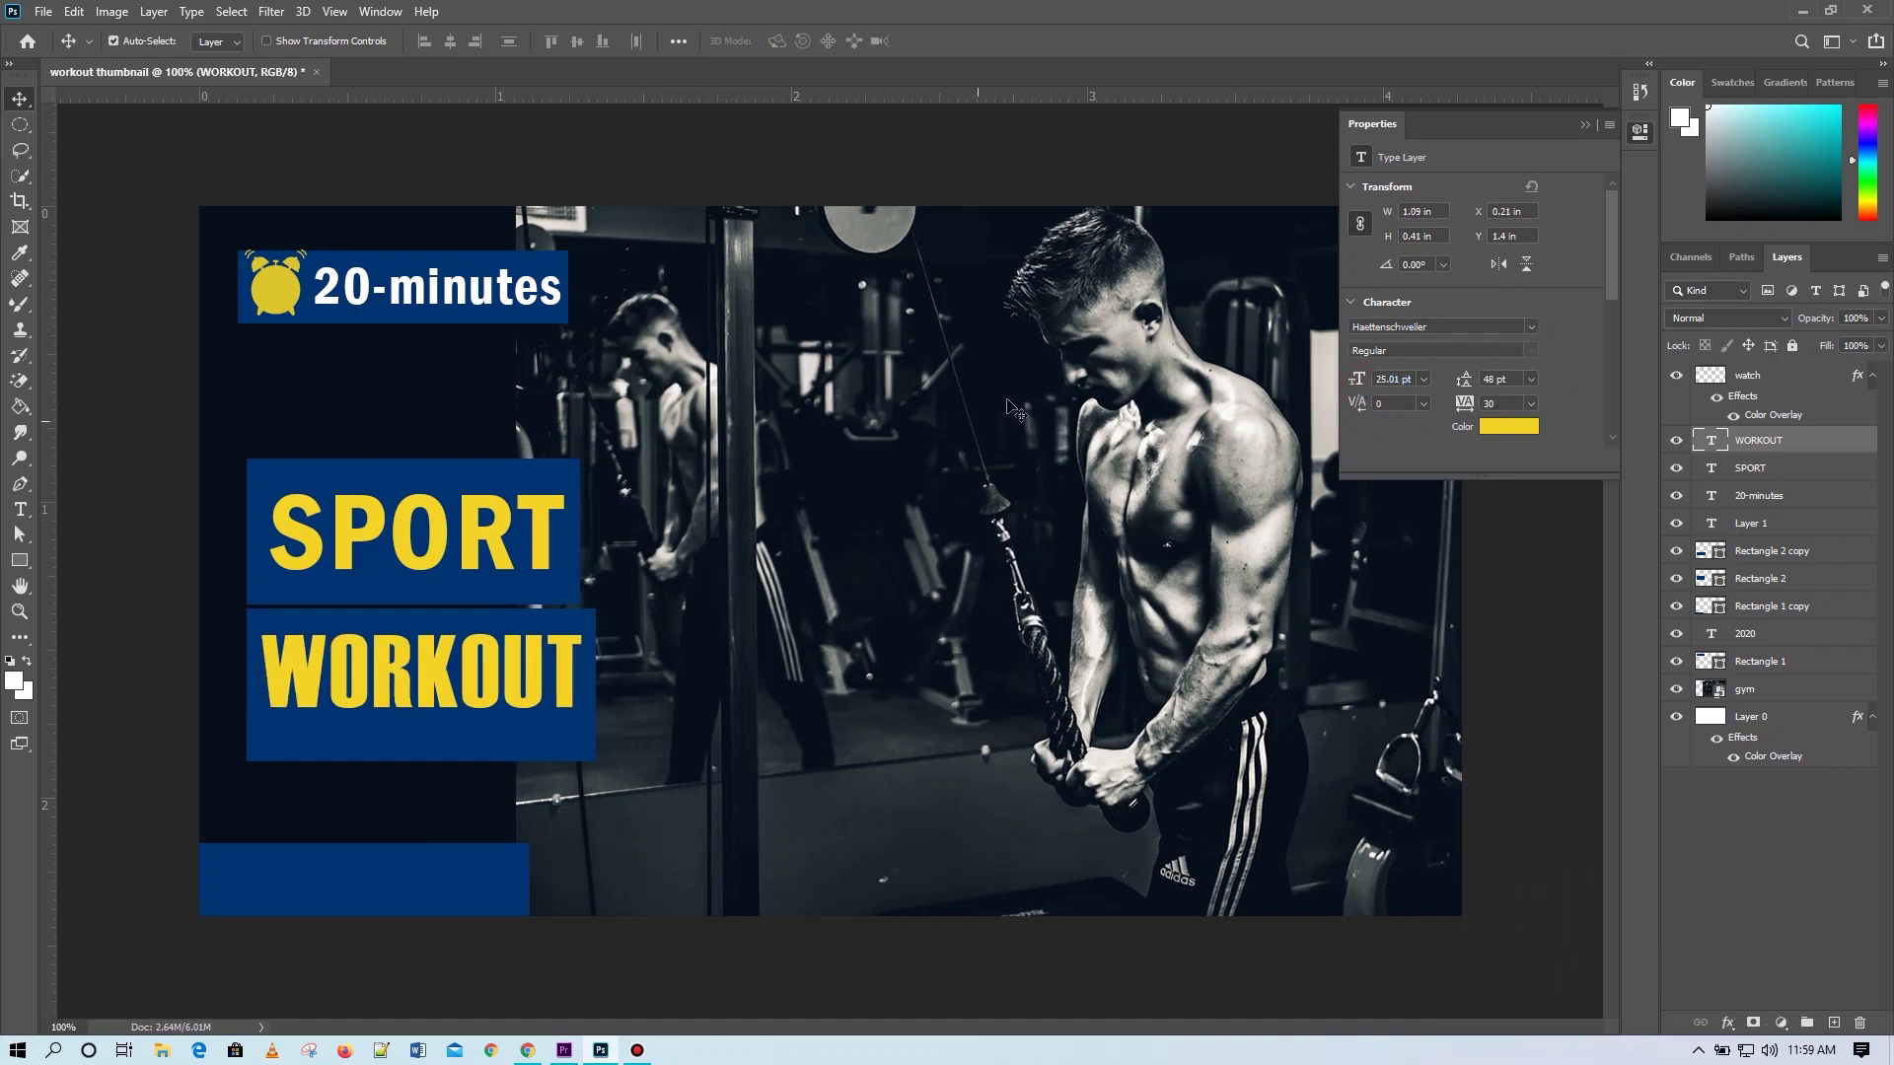
click(1585, 126)
drag(514, 687, 517, 700)
Set the SPORT text to Haettenschweiler, enlarge it to fill its blue rectangle and move it slightly down to centre it.
click(498, 543)
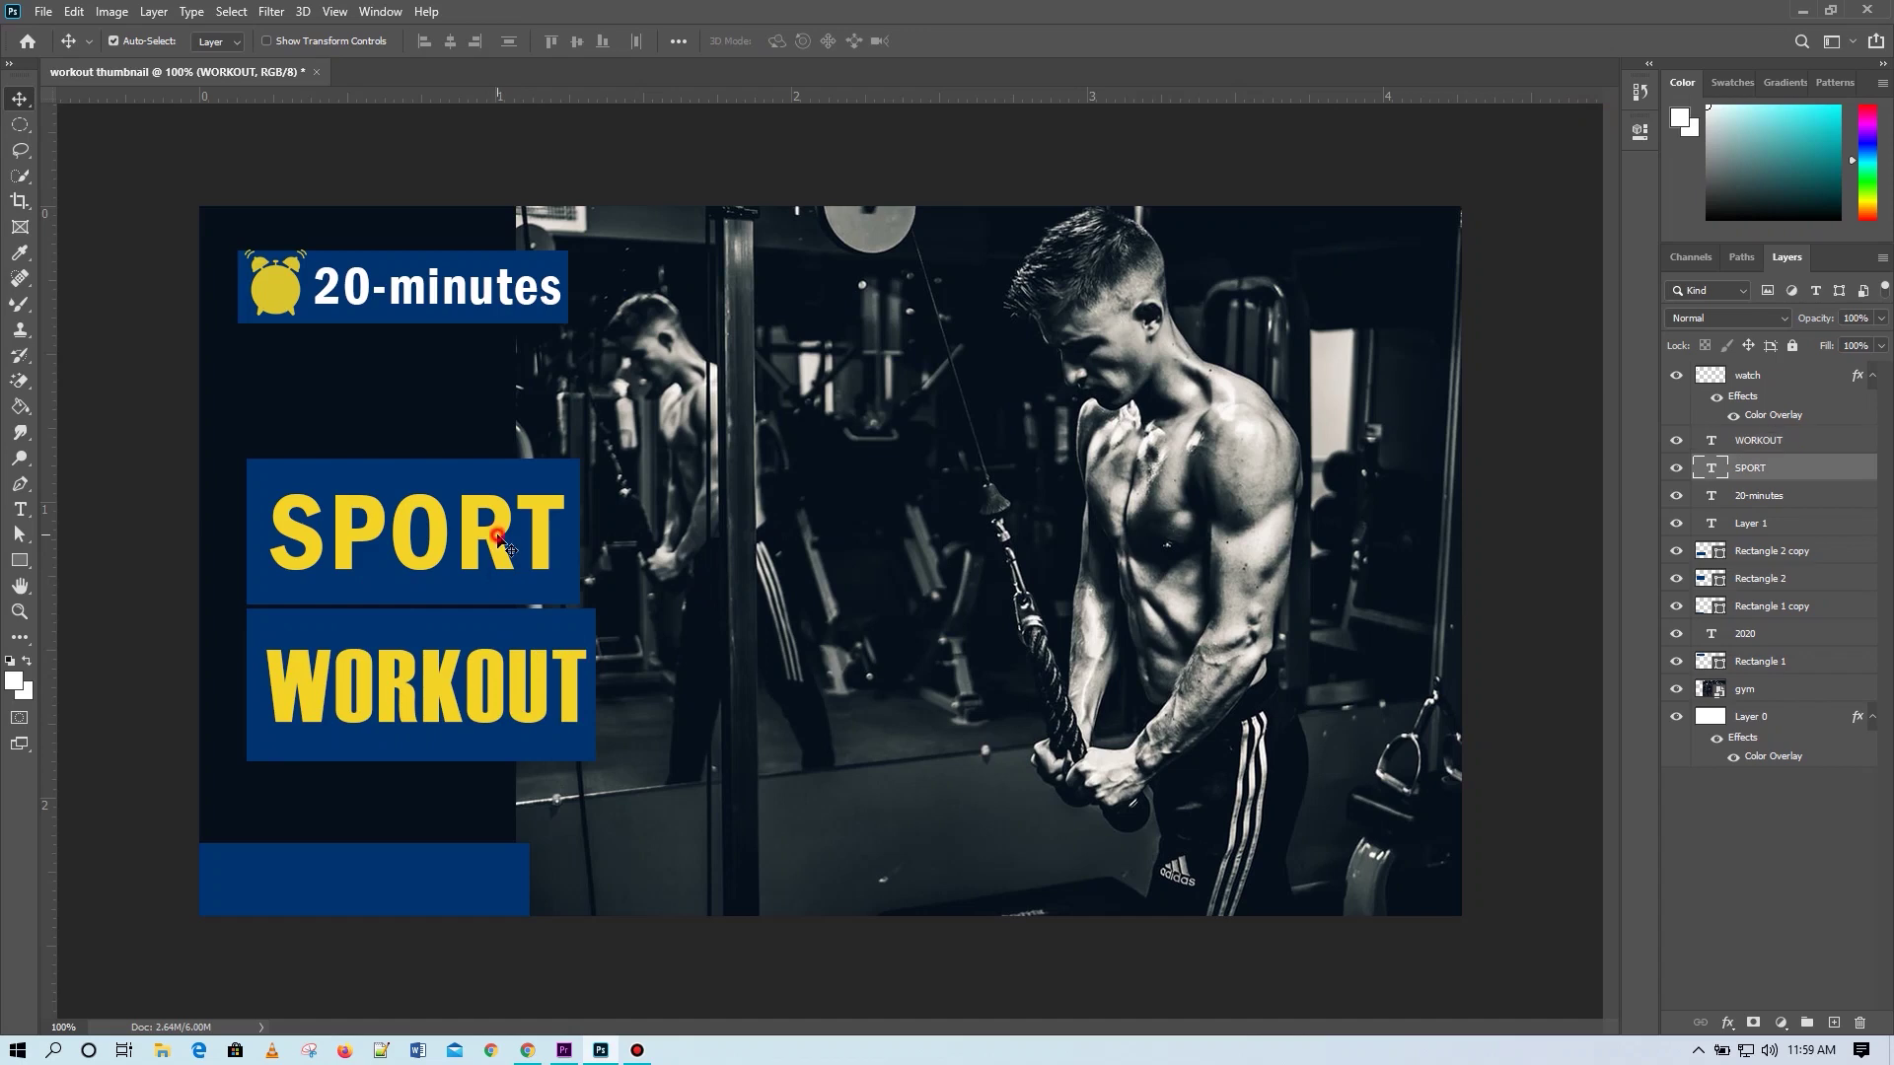
click(1639, 131)
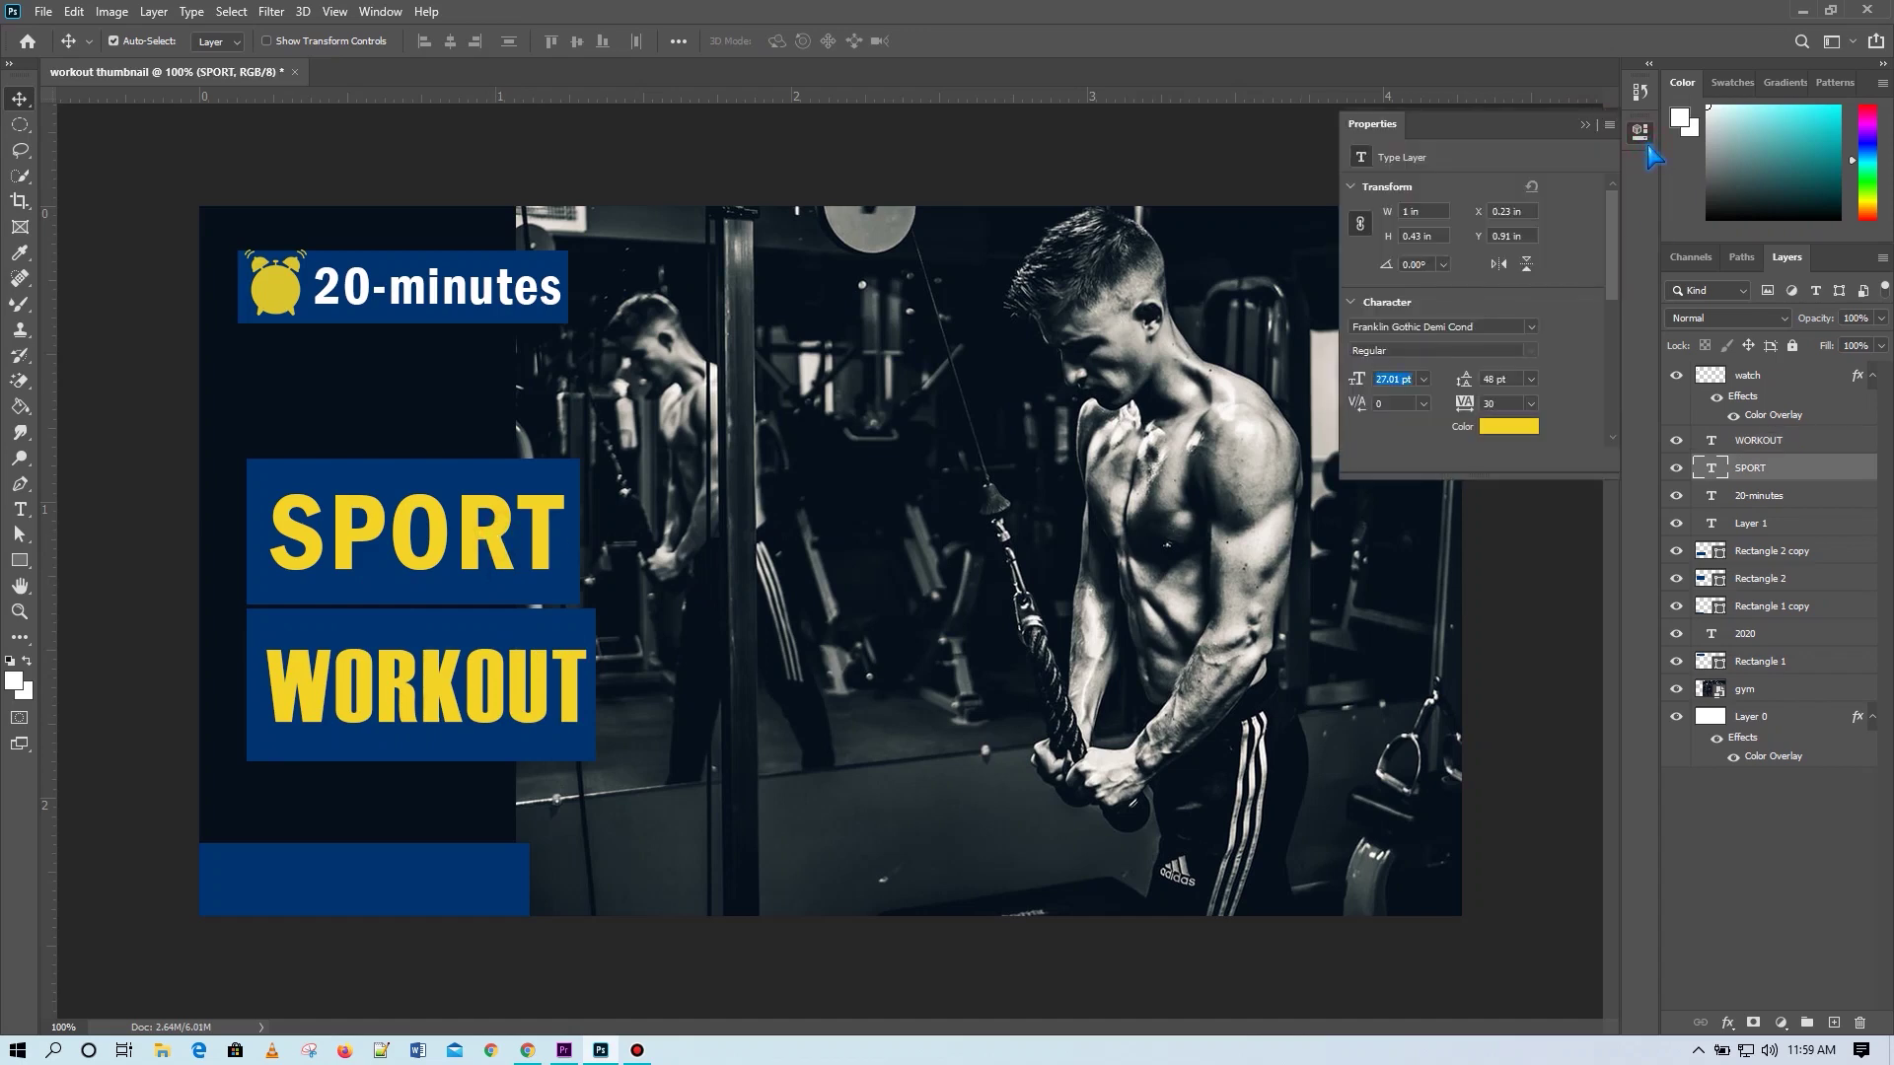
click(1530, 327)
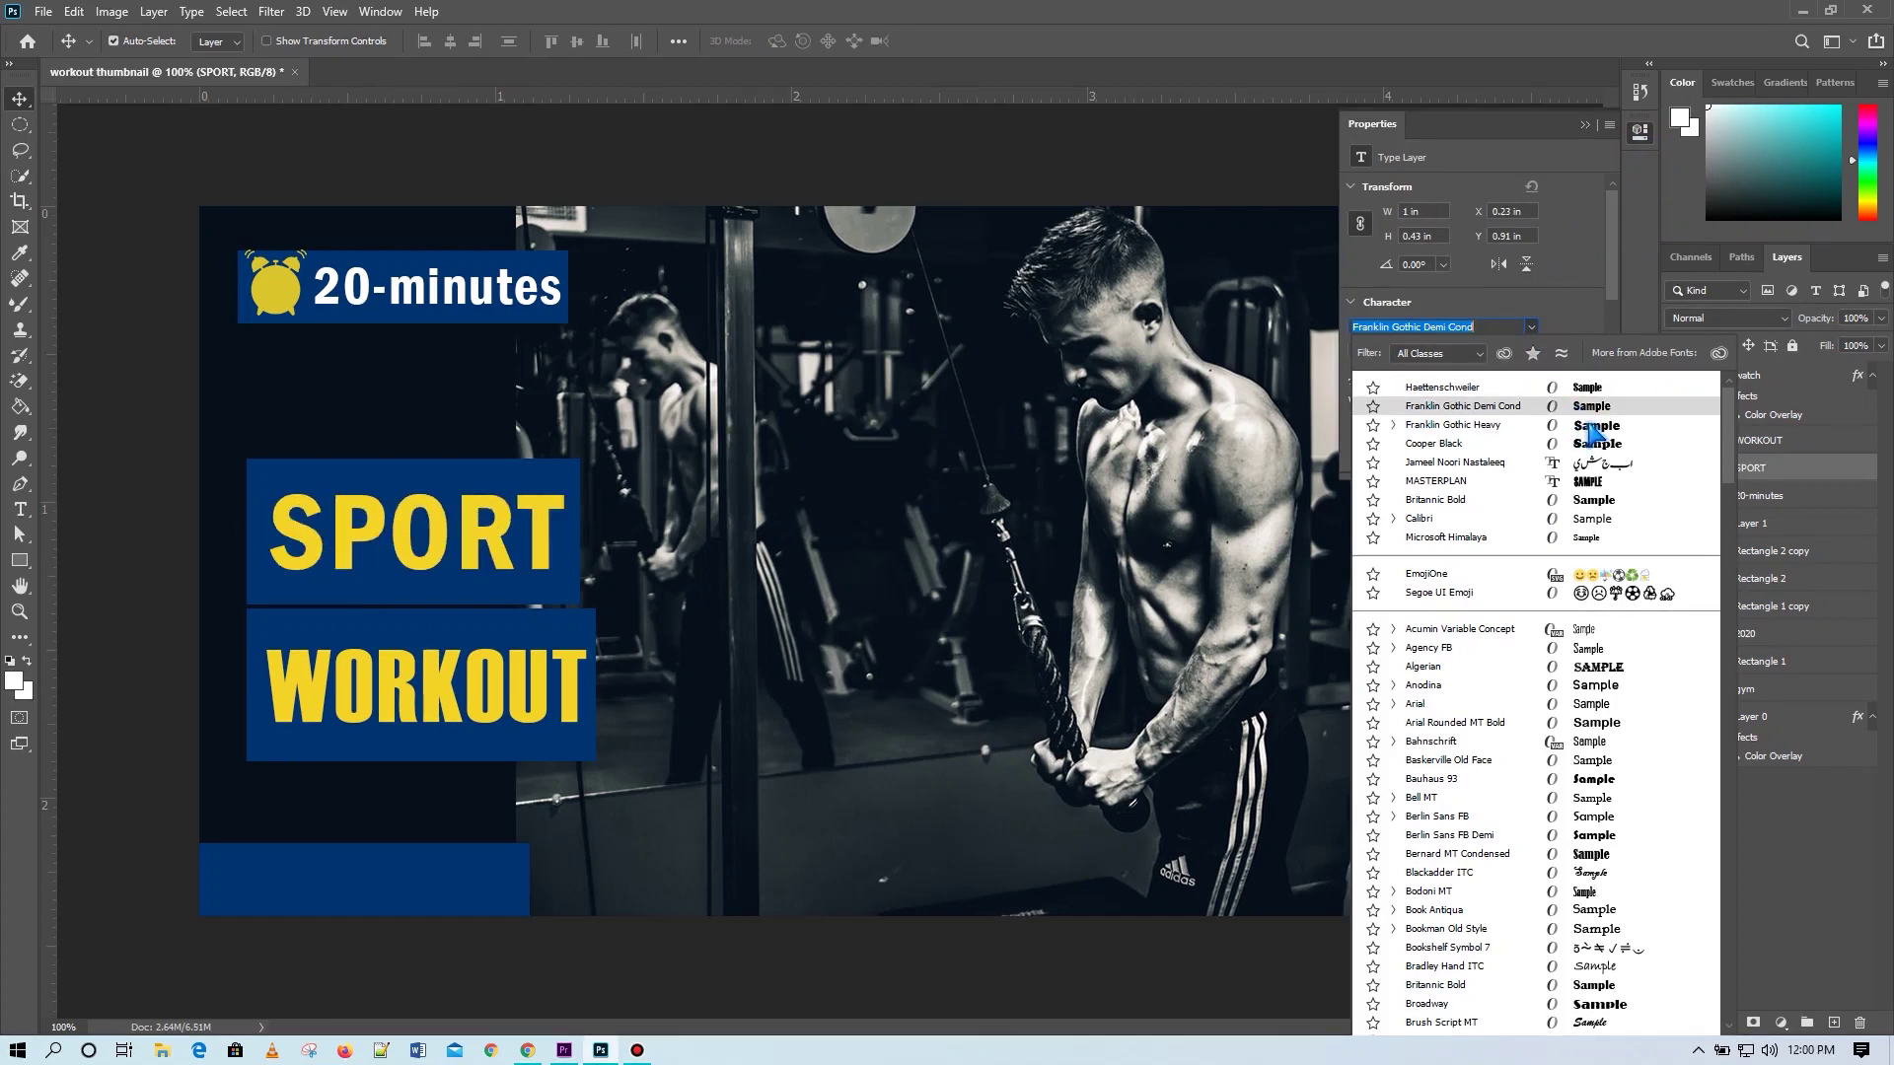
key(Down)
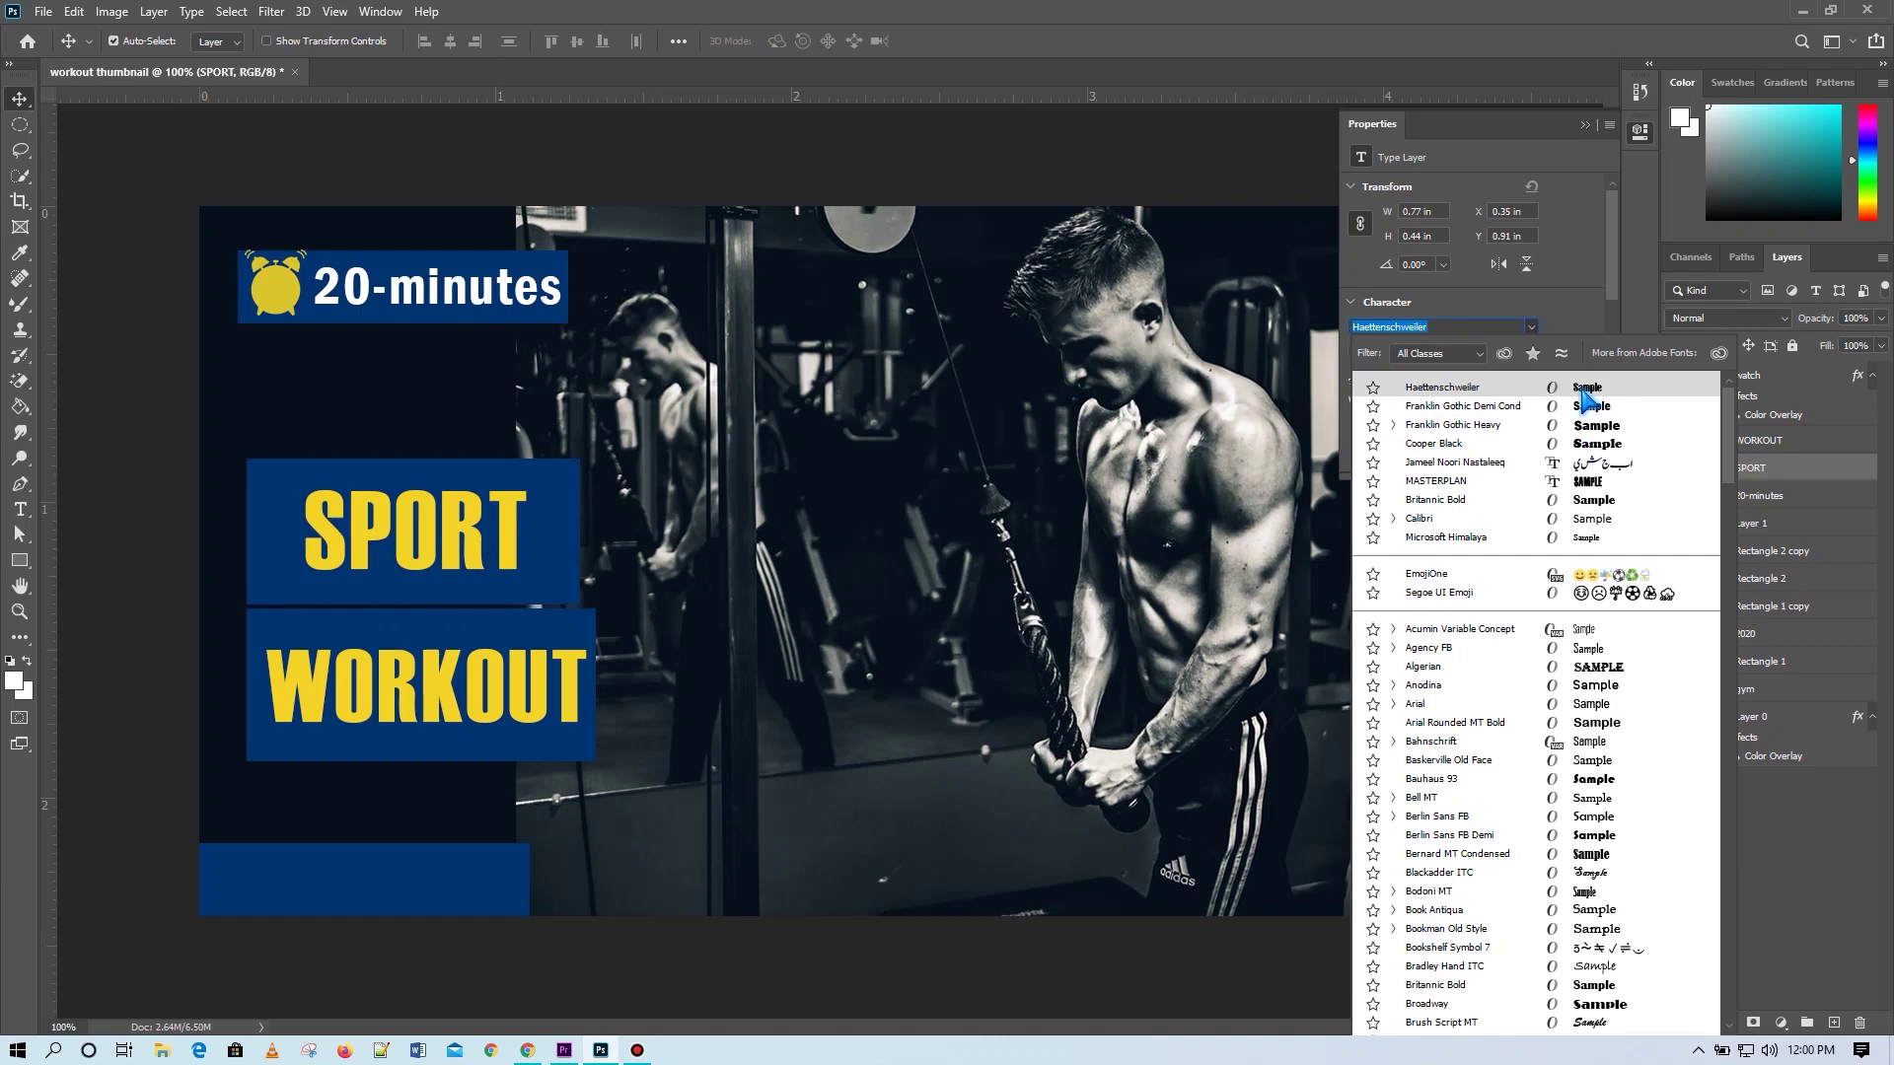
click(1585, 395)
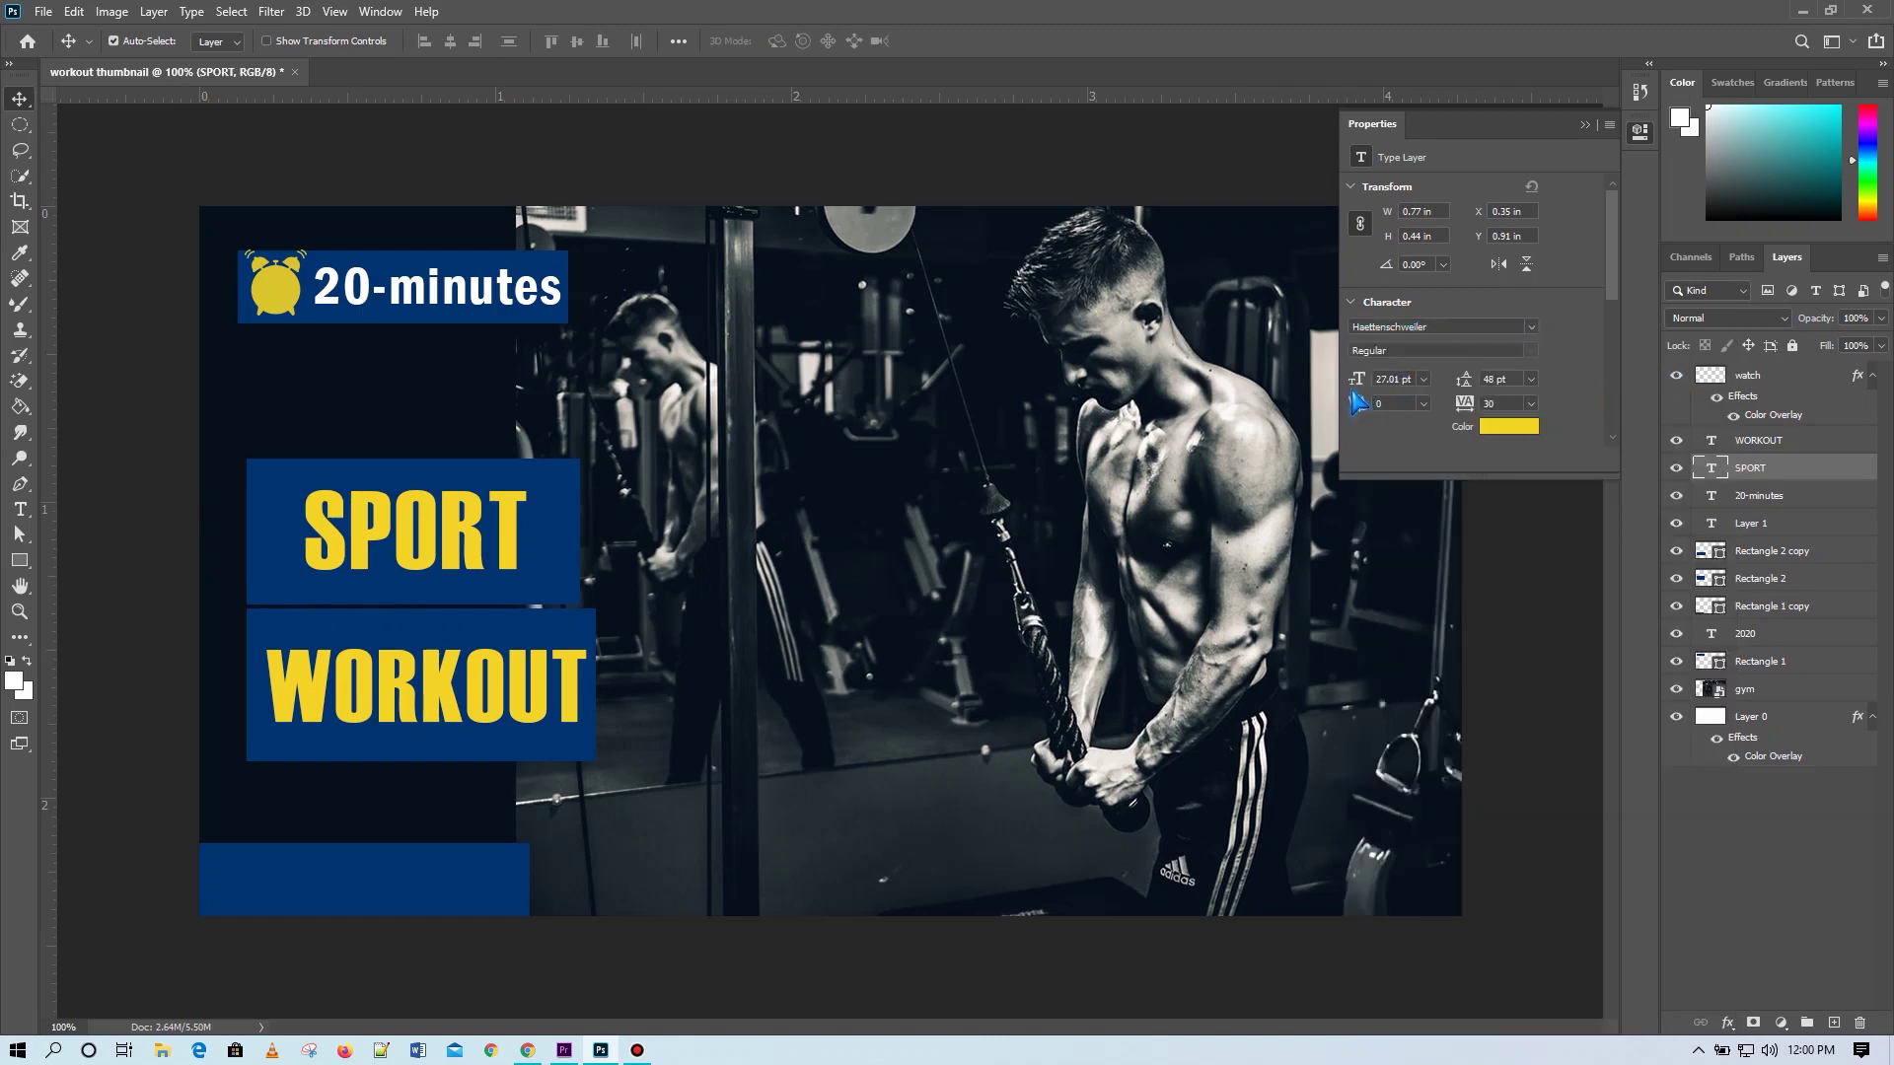
drag(1360, 380, 1362, 376)
click(1589, 128)
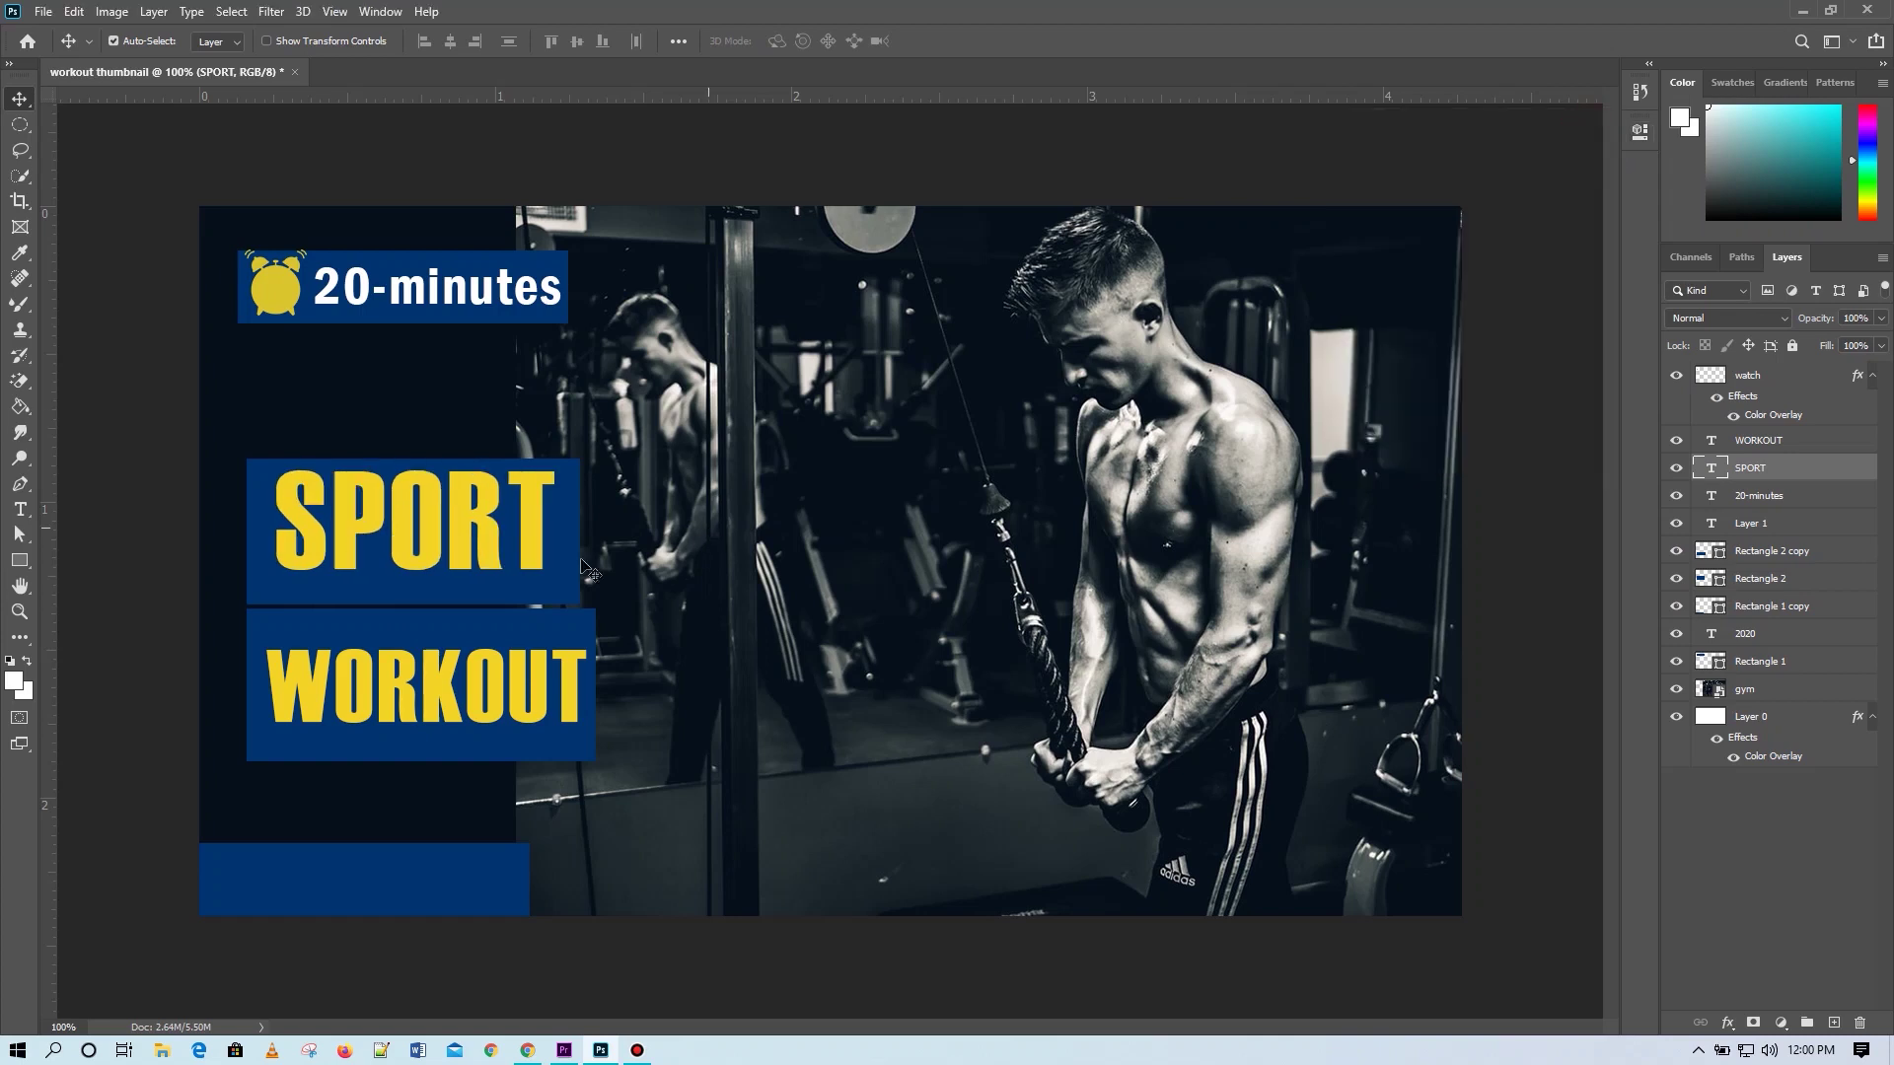
drag(463, 535, 464, 547)
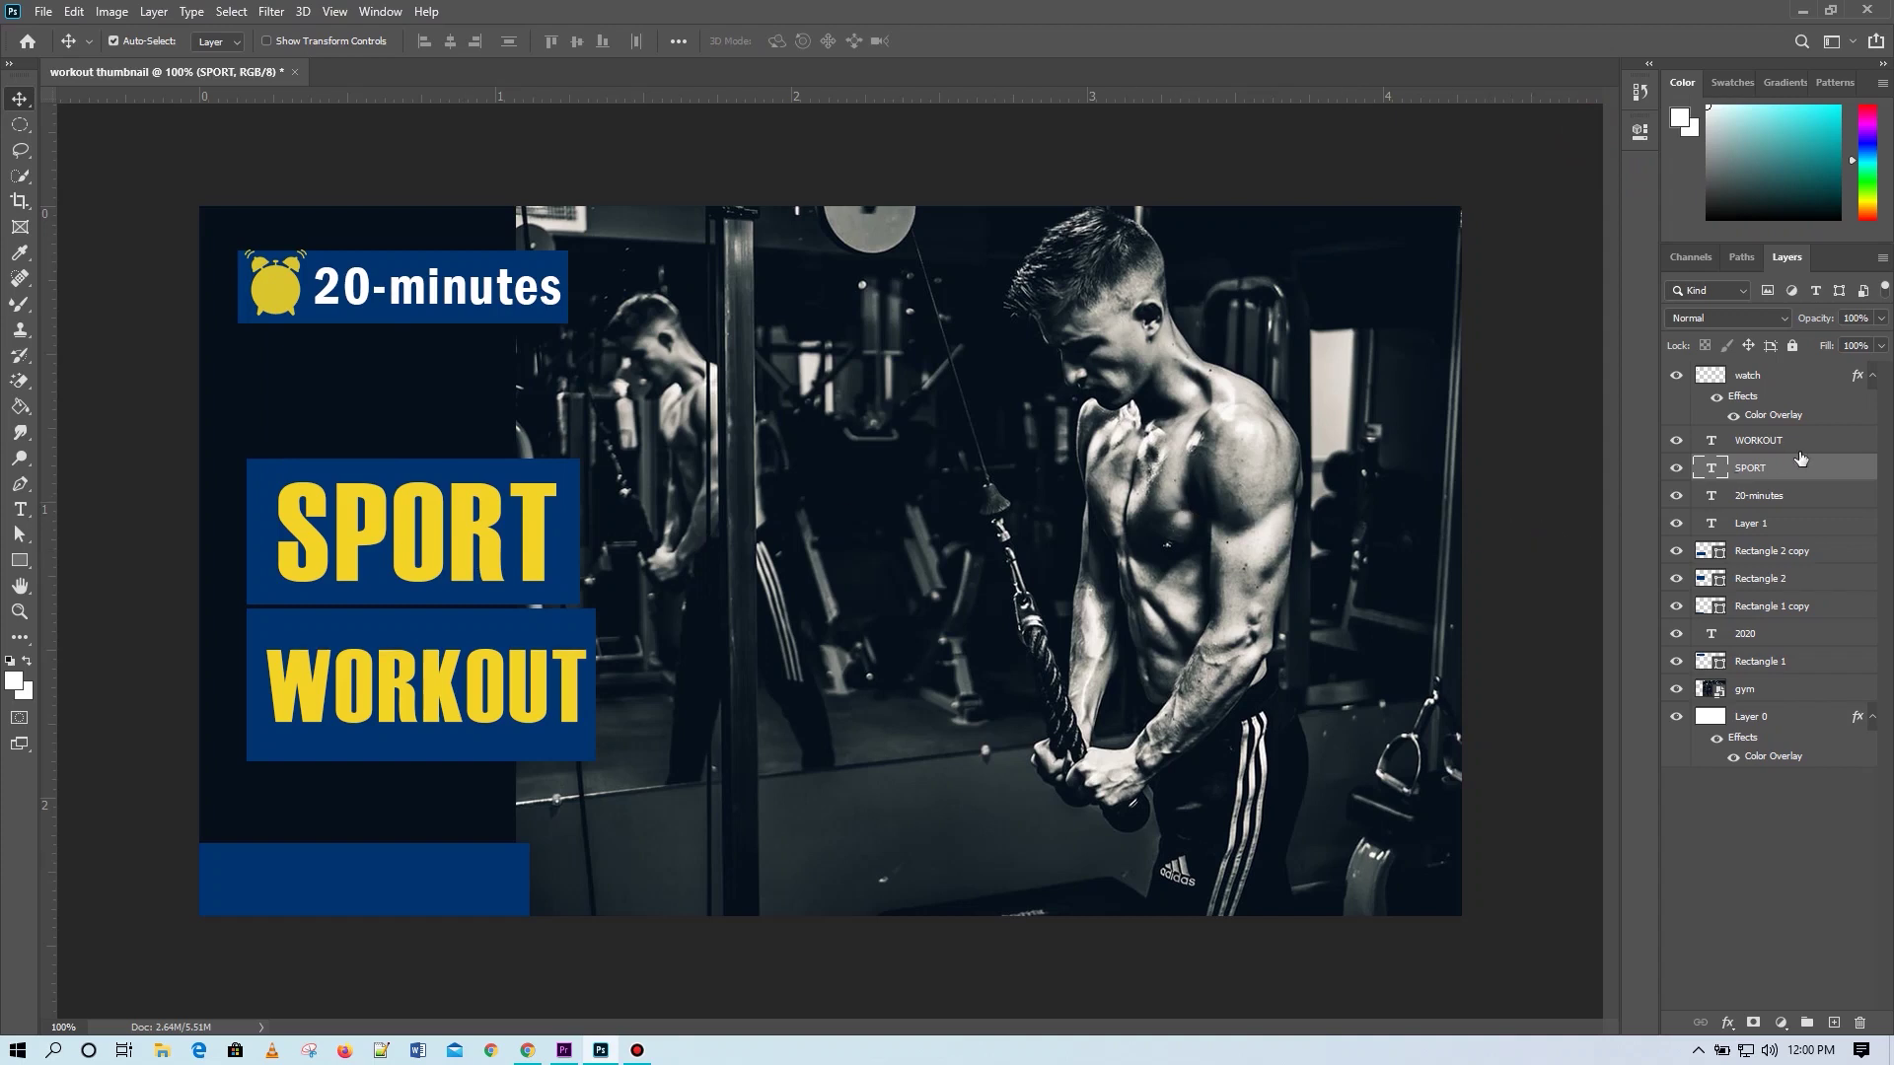
Duplicate the 20-minutes text onto the blue rectangle at the canvas's lower edge and replace its wording with "SUBSCRIBE".
click(505, 305)
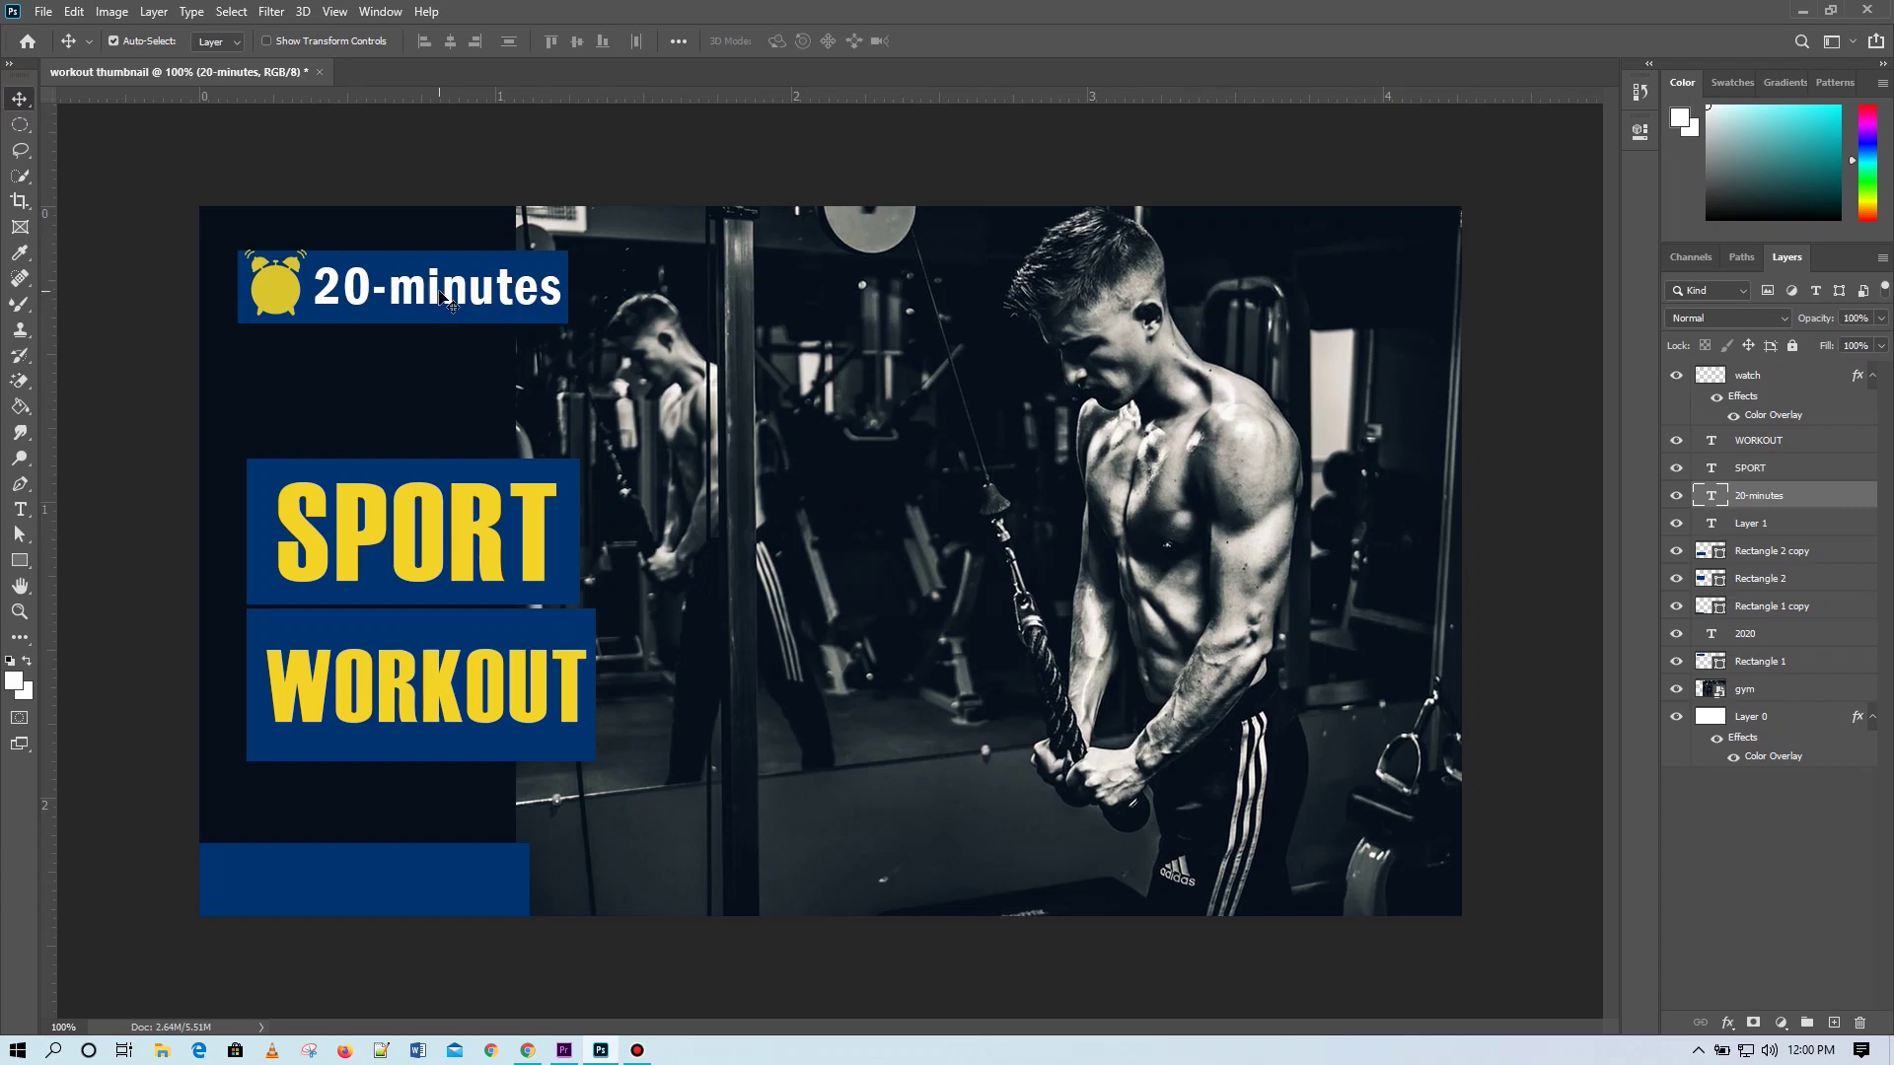
drag(441, 296, 375, 890)
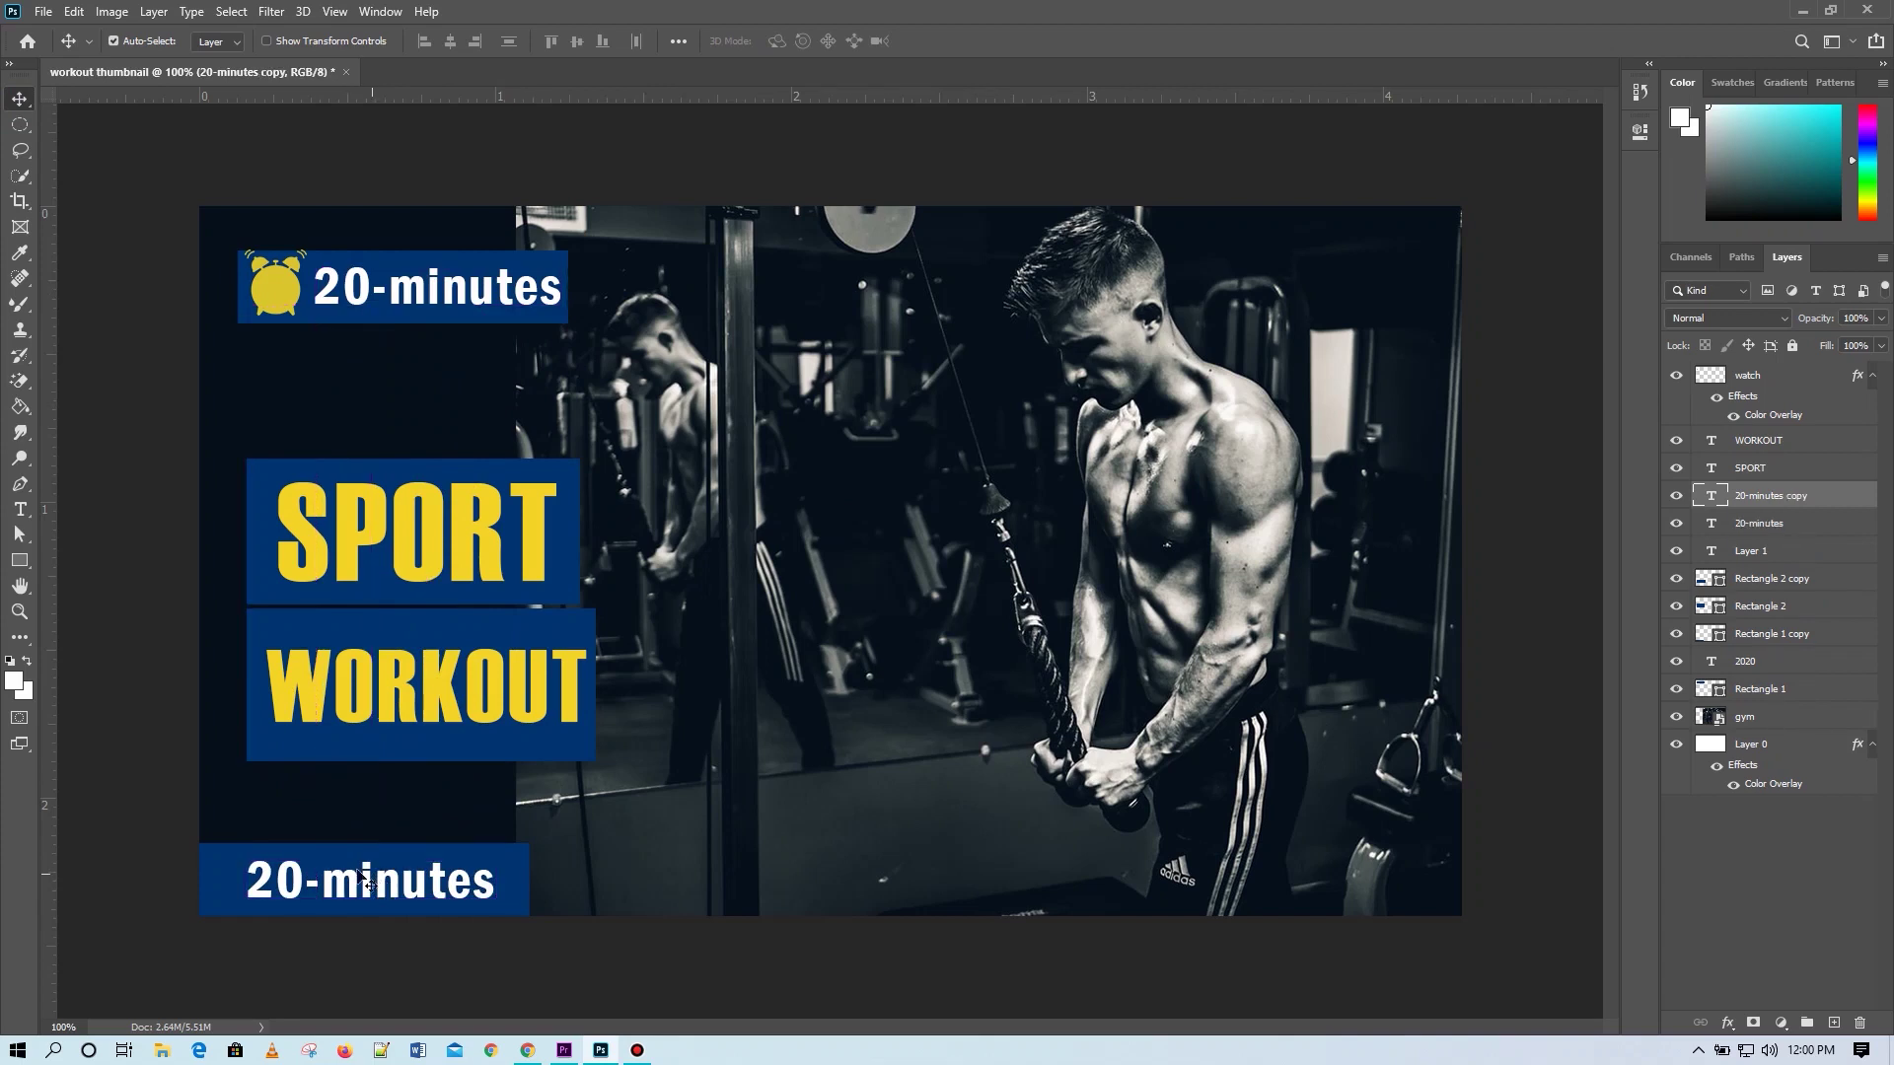
click(20, 510)
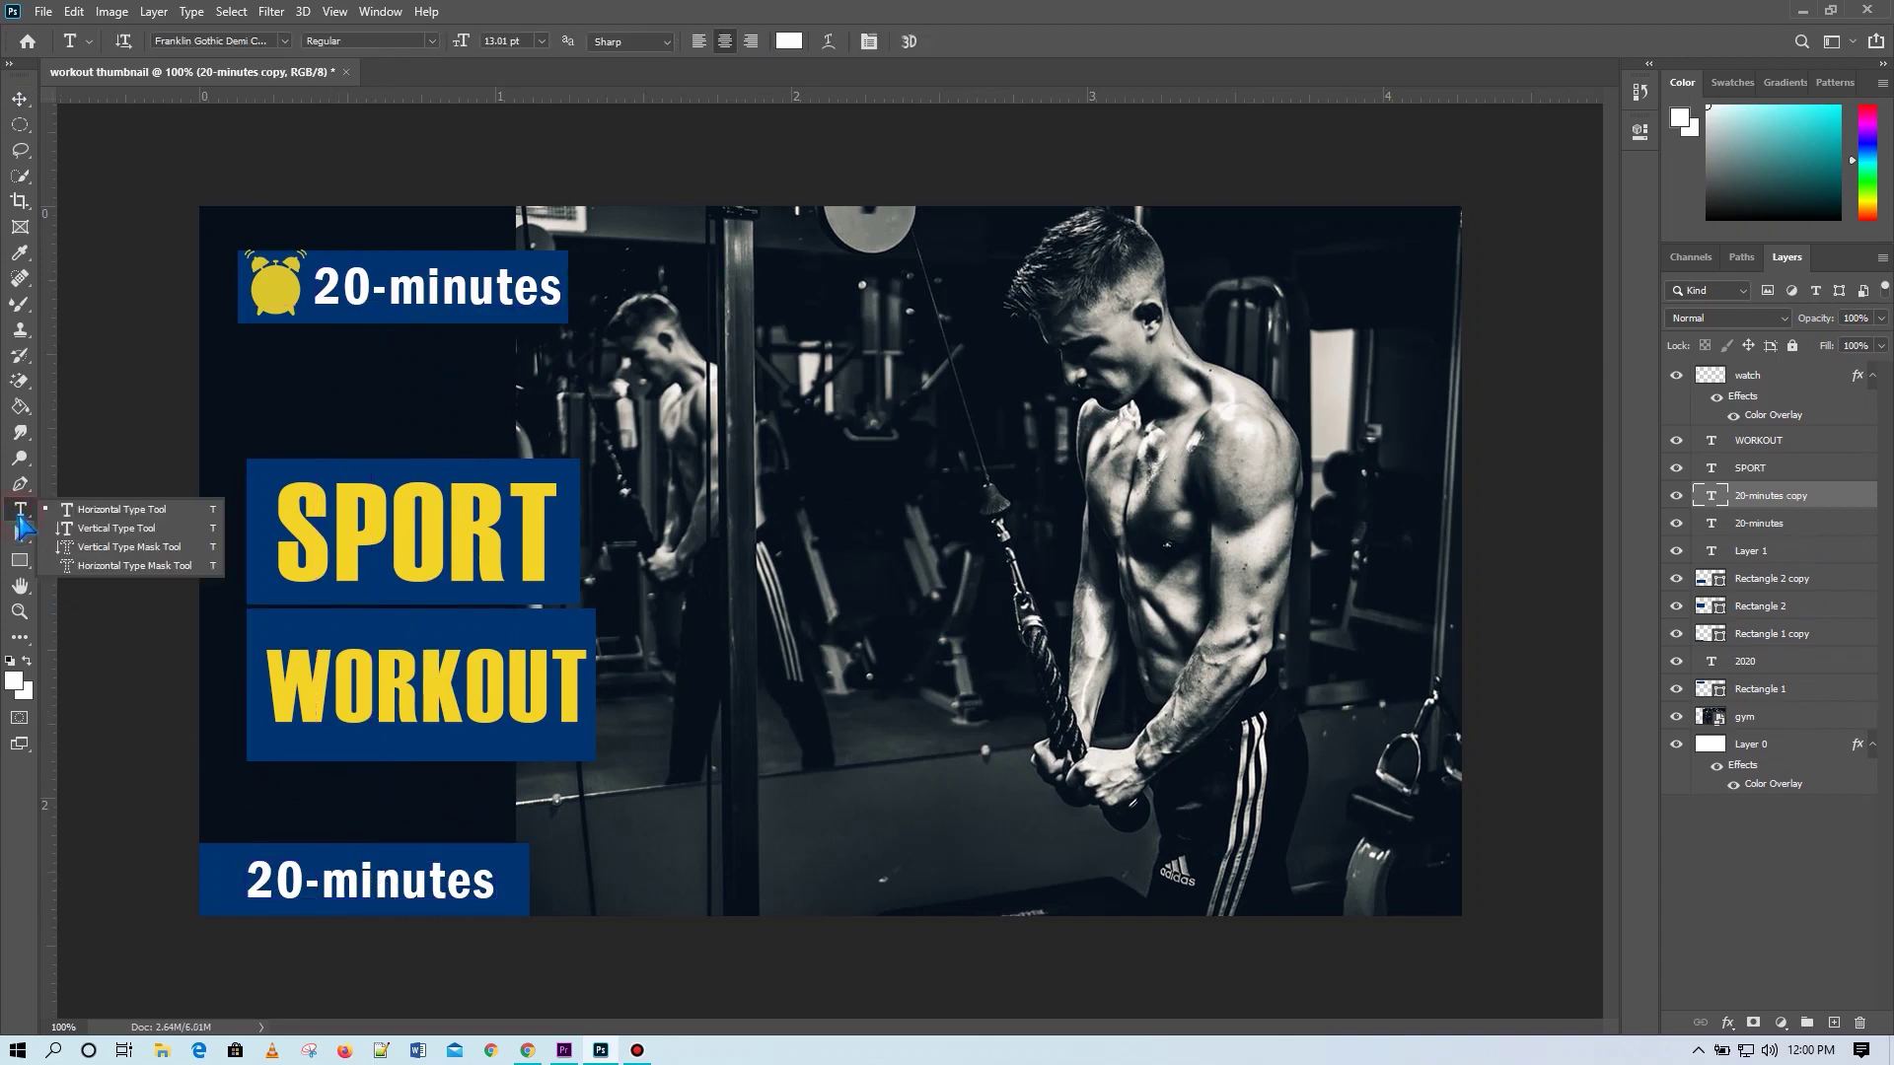
click(485, 892)
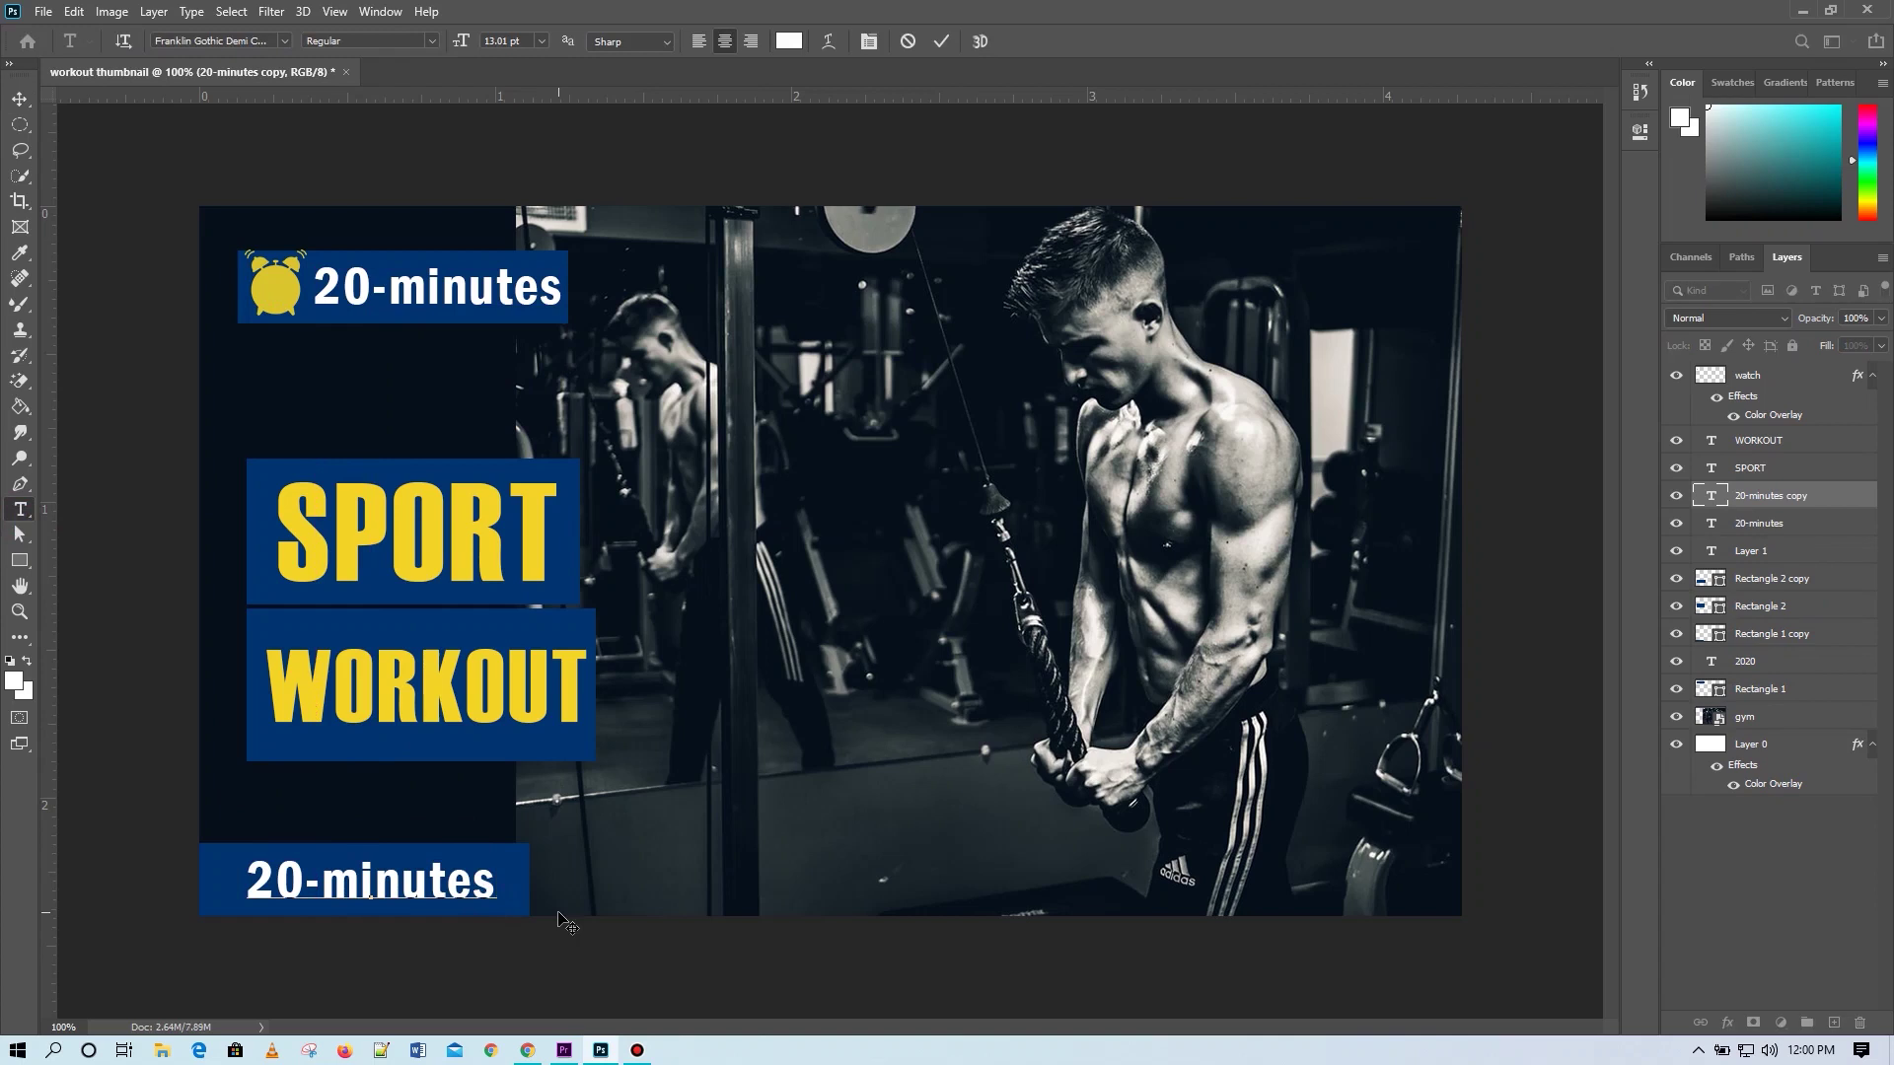
key(BackSpace)
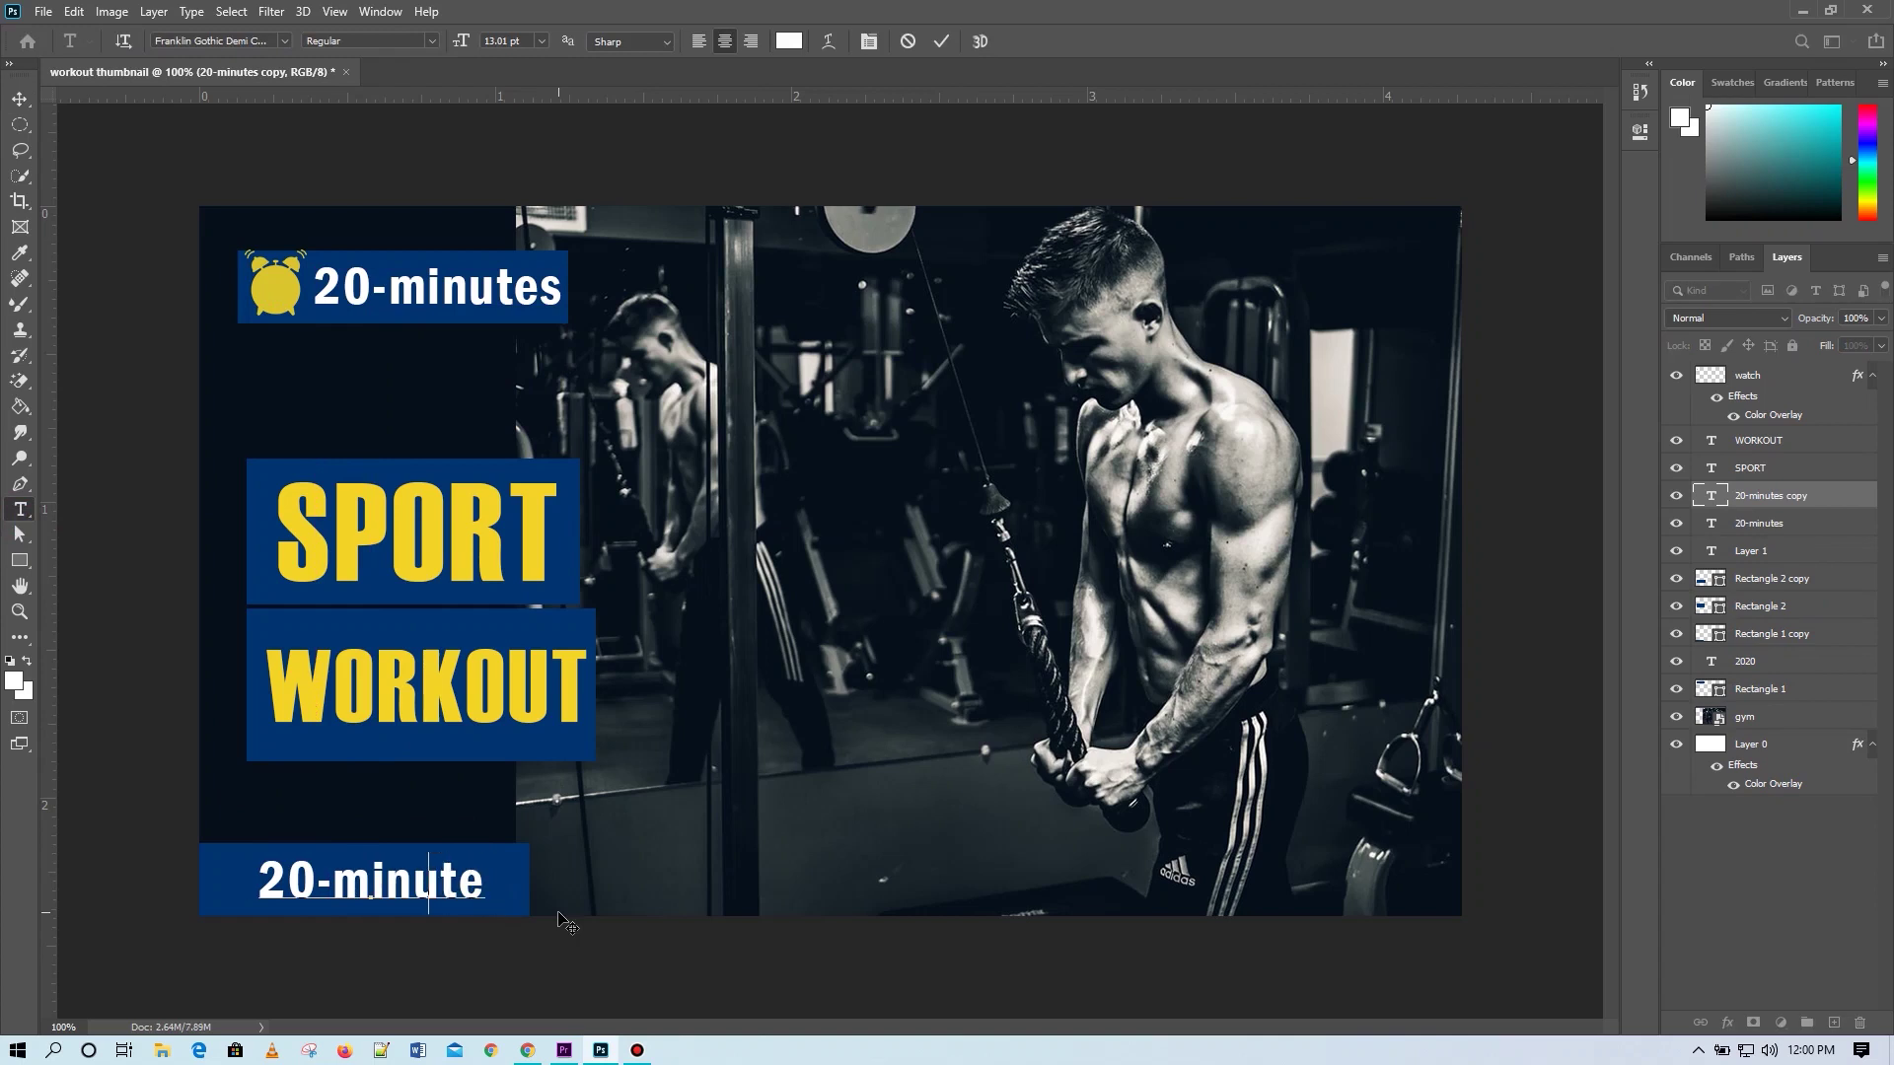
key(ctrl+a)
key(BackSpace)
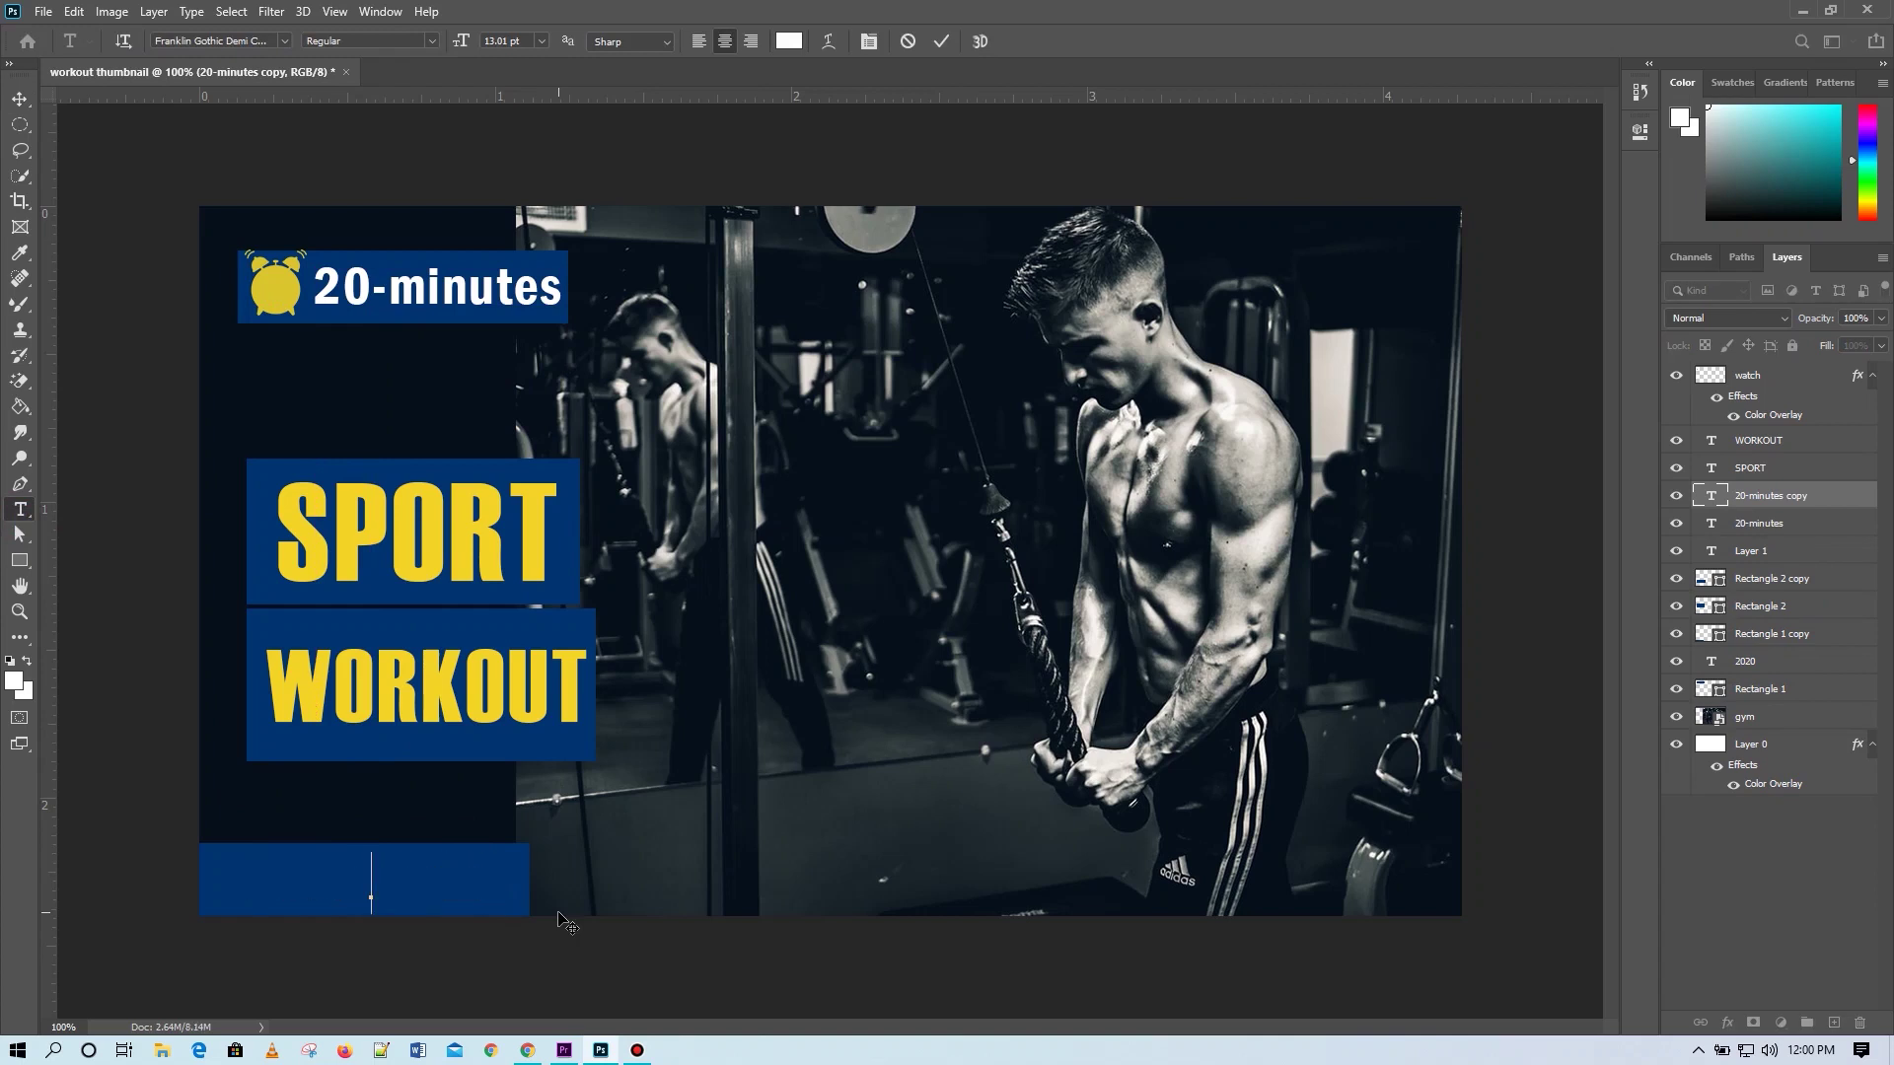
text(Subsc)
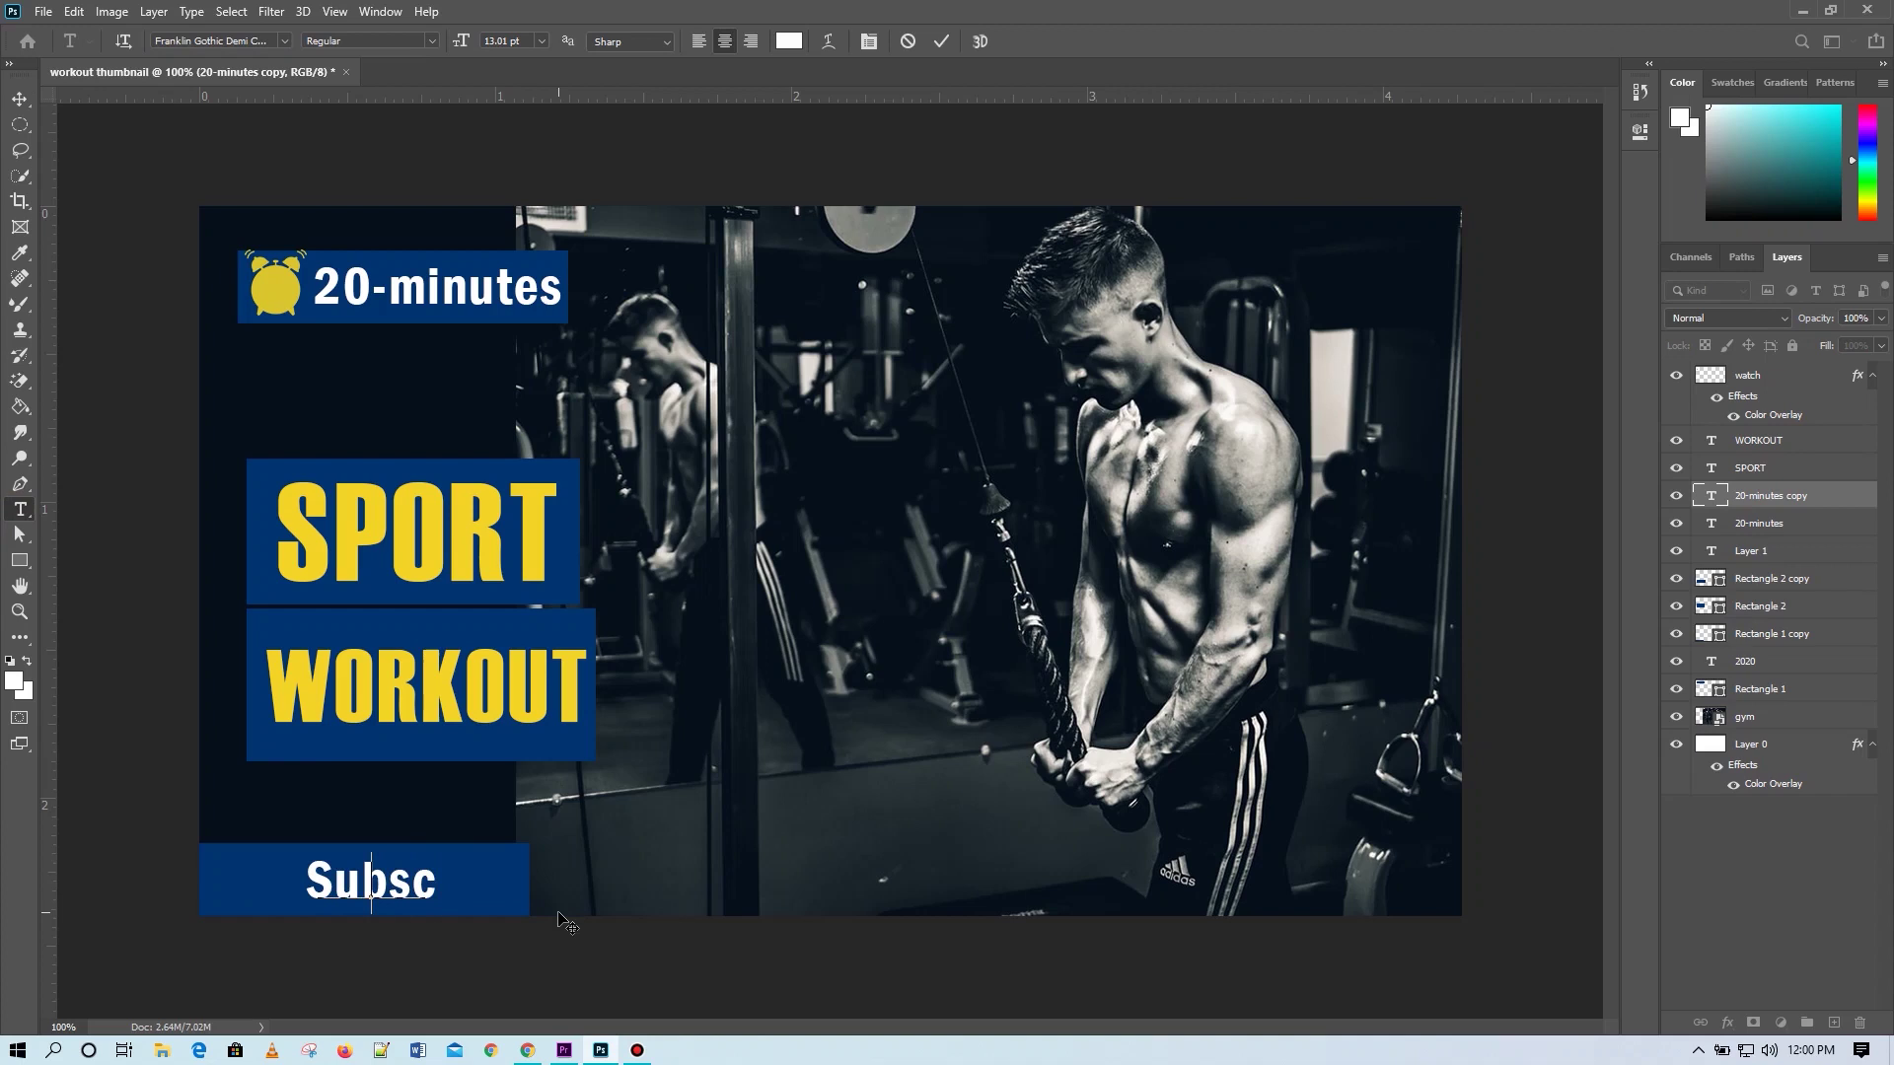
key(BackSpace)
key(BackSpace)
key(BackSpace)
key(BackSpace)
key(BackSpace)
text(UBS)
key(BackSpace)
key(BackSpace)
key(BackSpace)
text(SU)
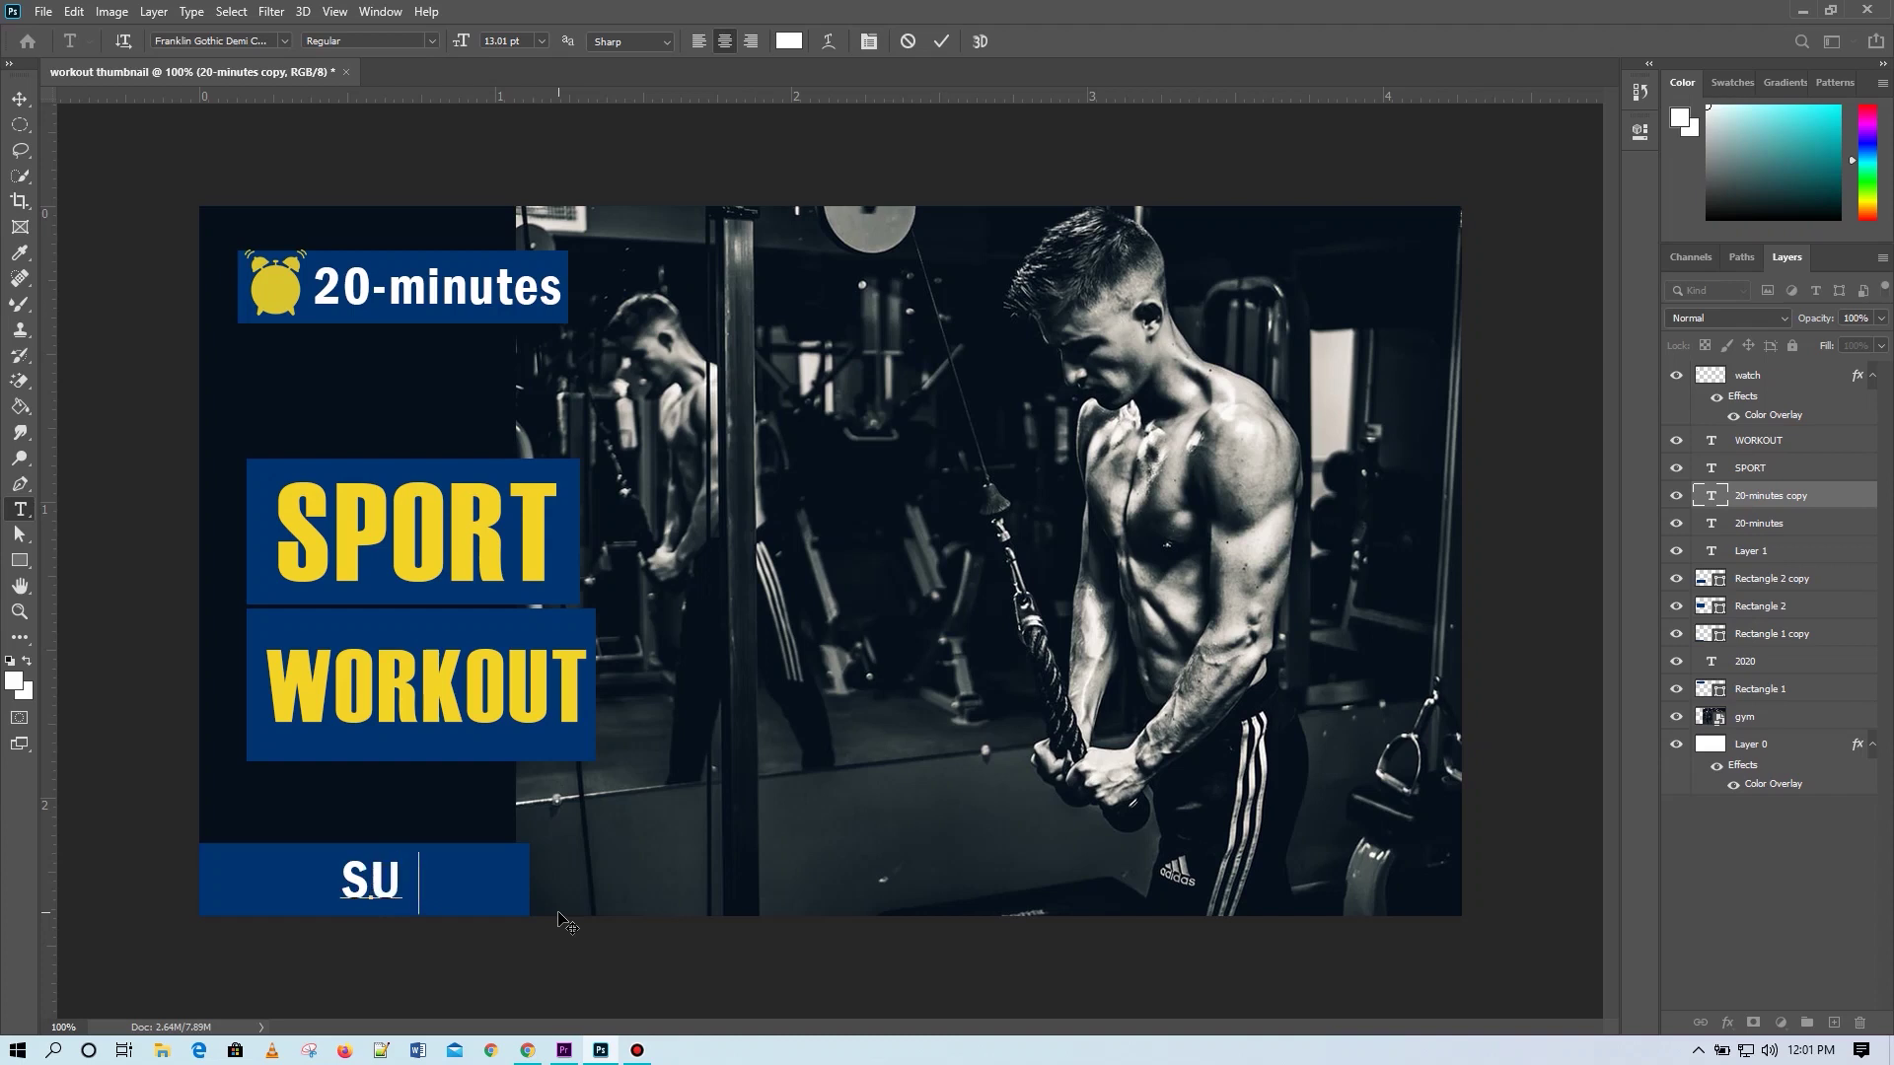
text(BSCRIBE)
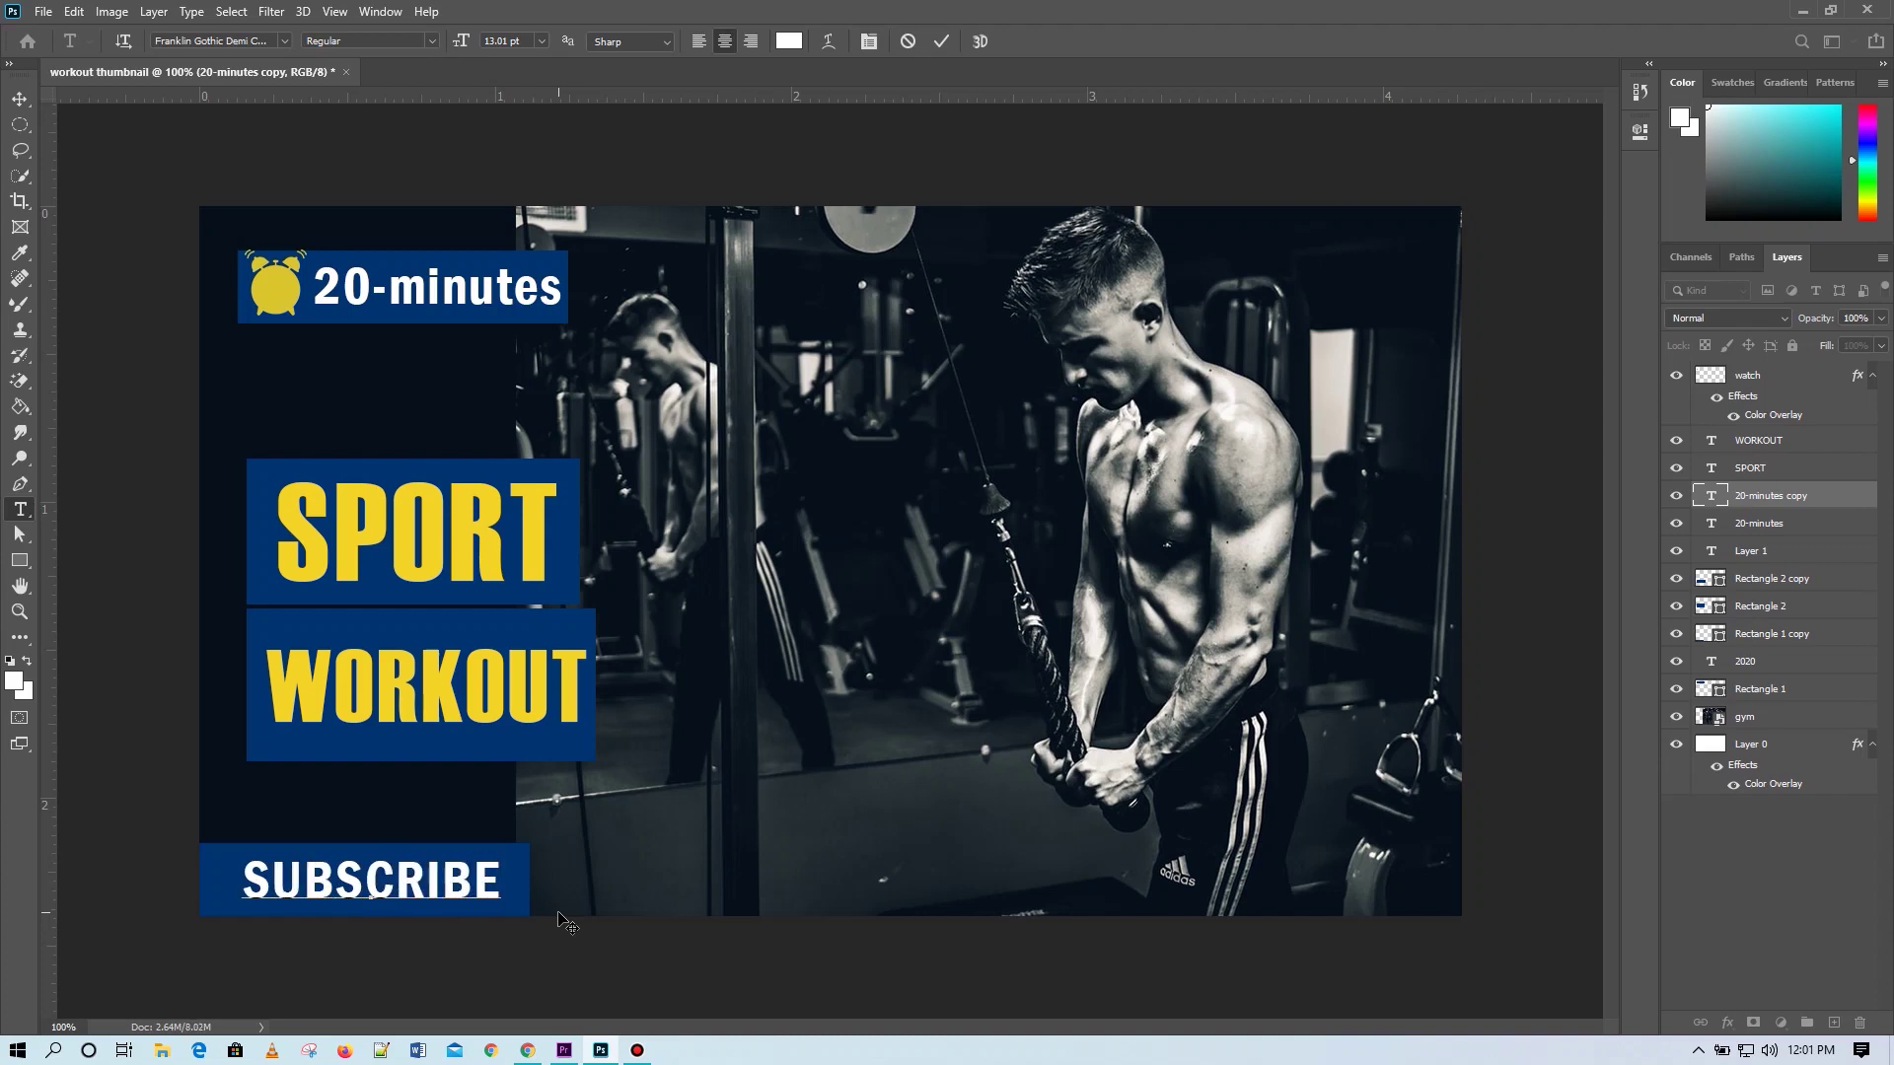
click(941, 40)
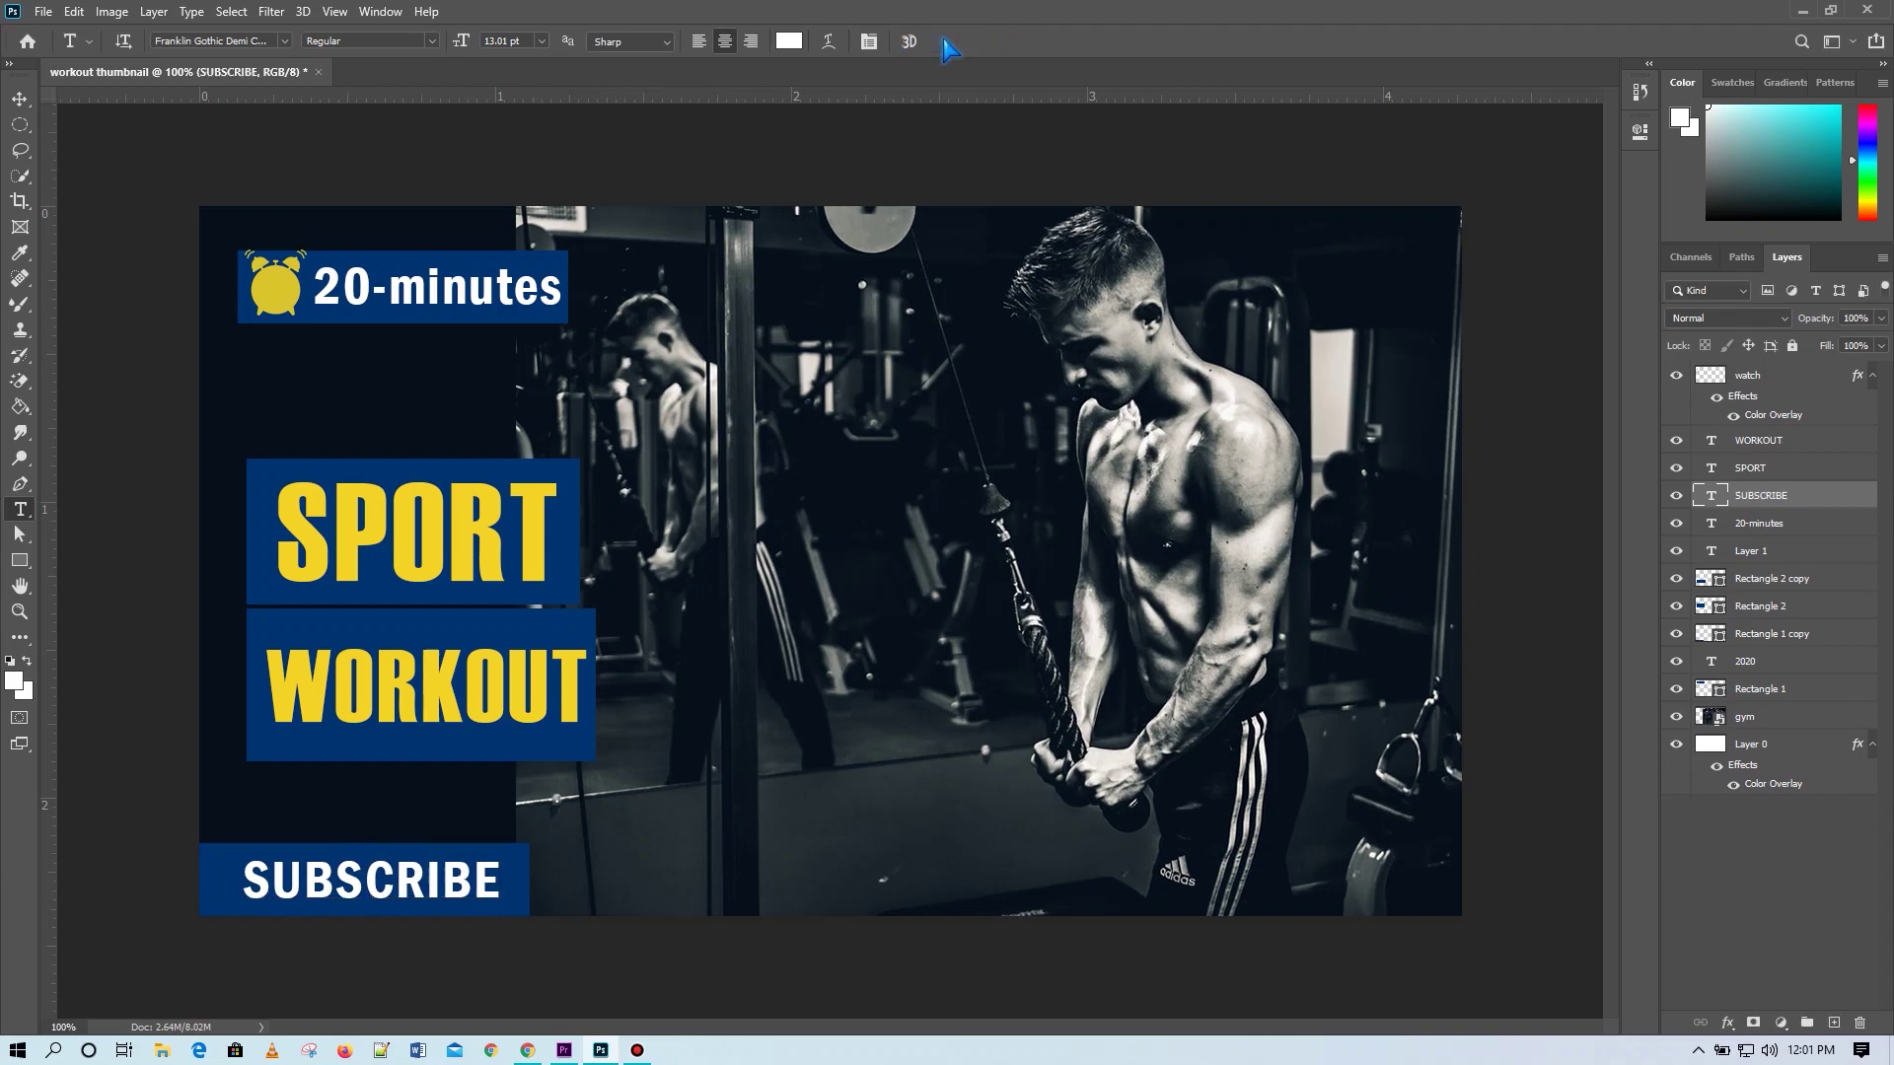
Set the SUBSCRIBE text's tracking to 110, centre it on its blue rectangle and deselect it.
click(20, 101)
drag(475, 900, 465, 899)
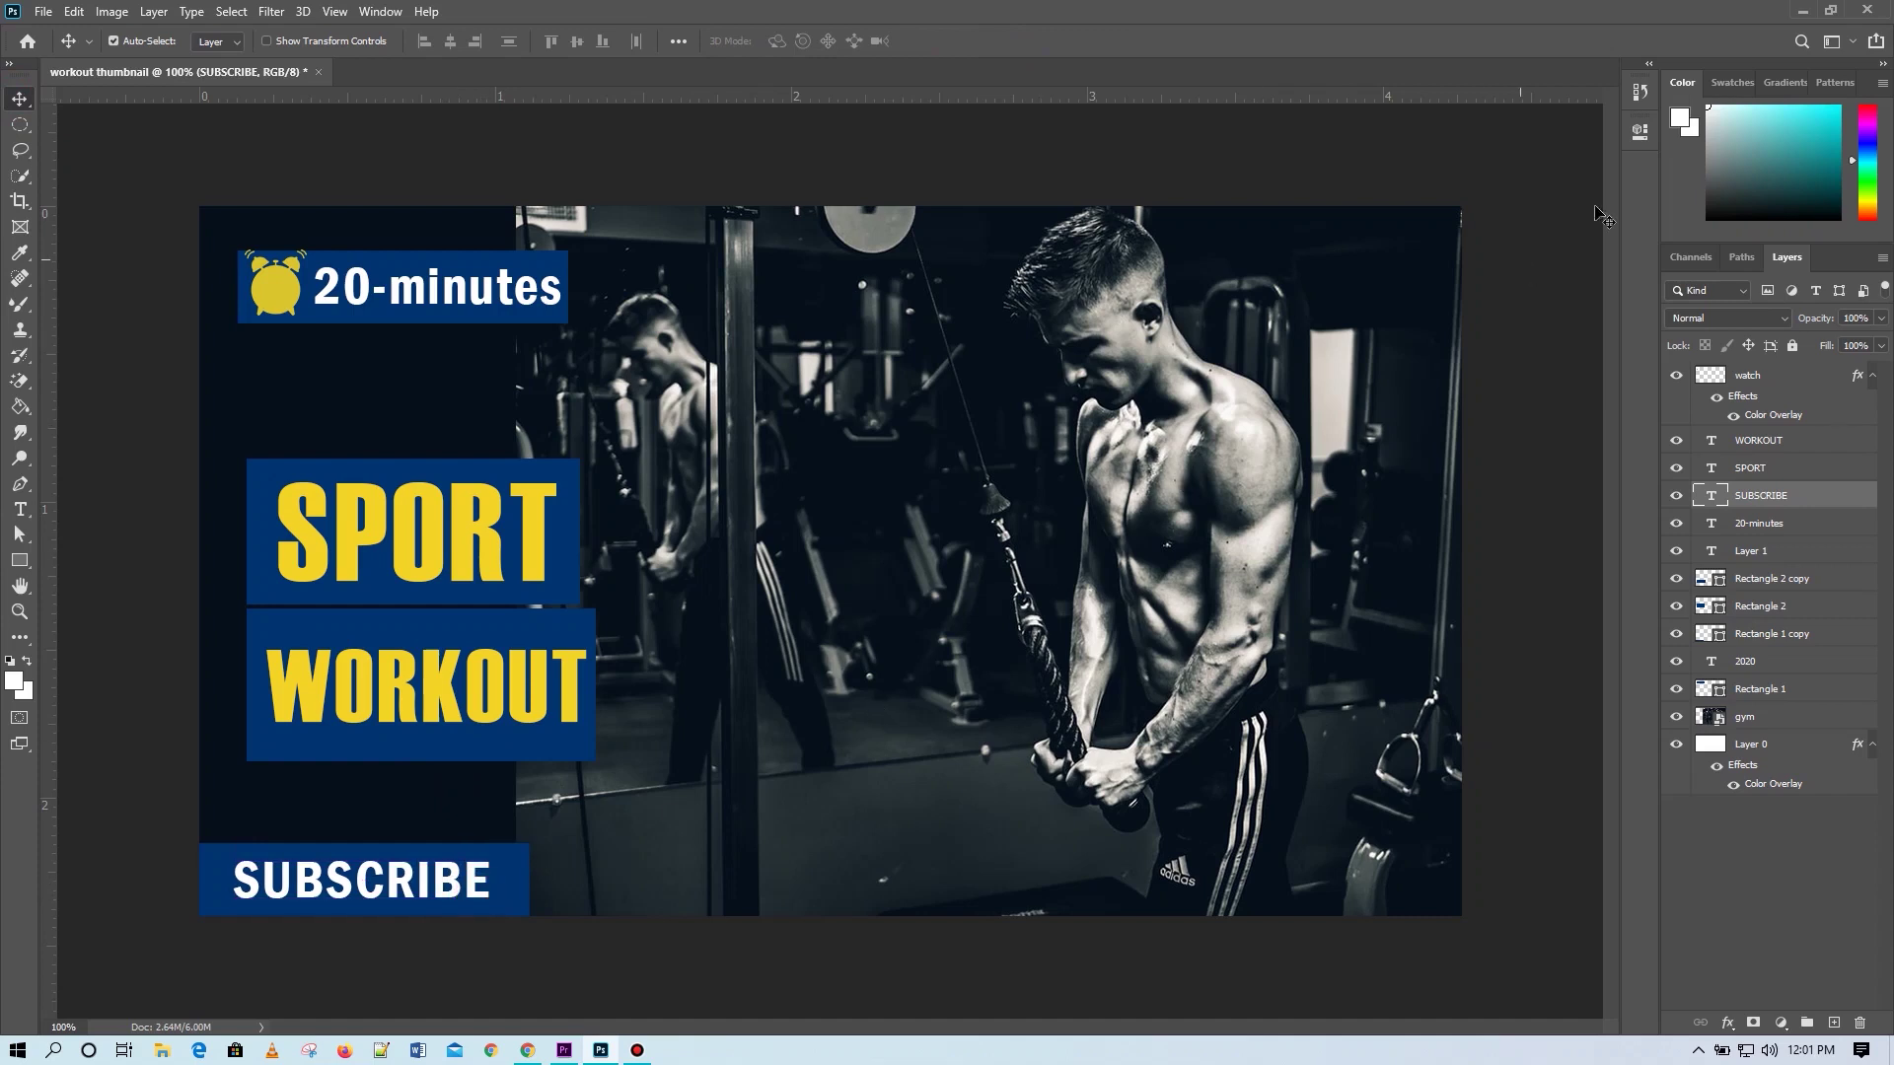
click(1640, 130)
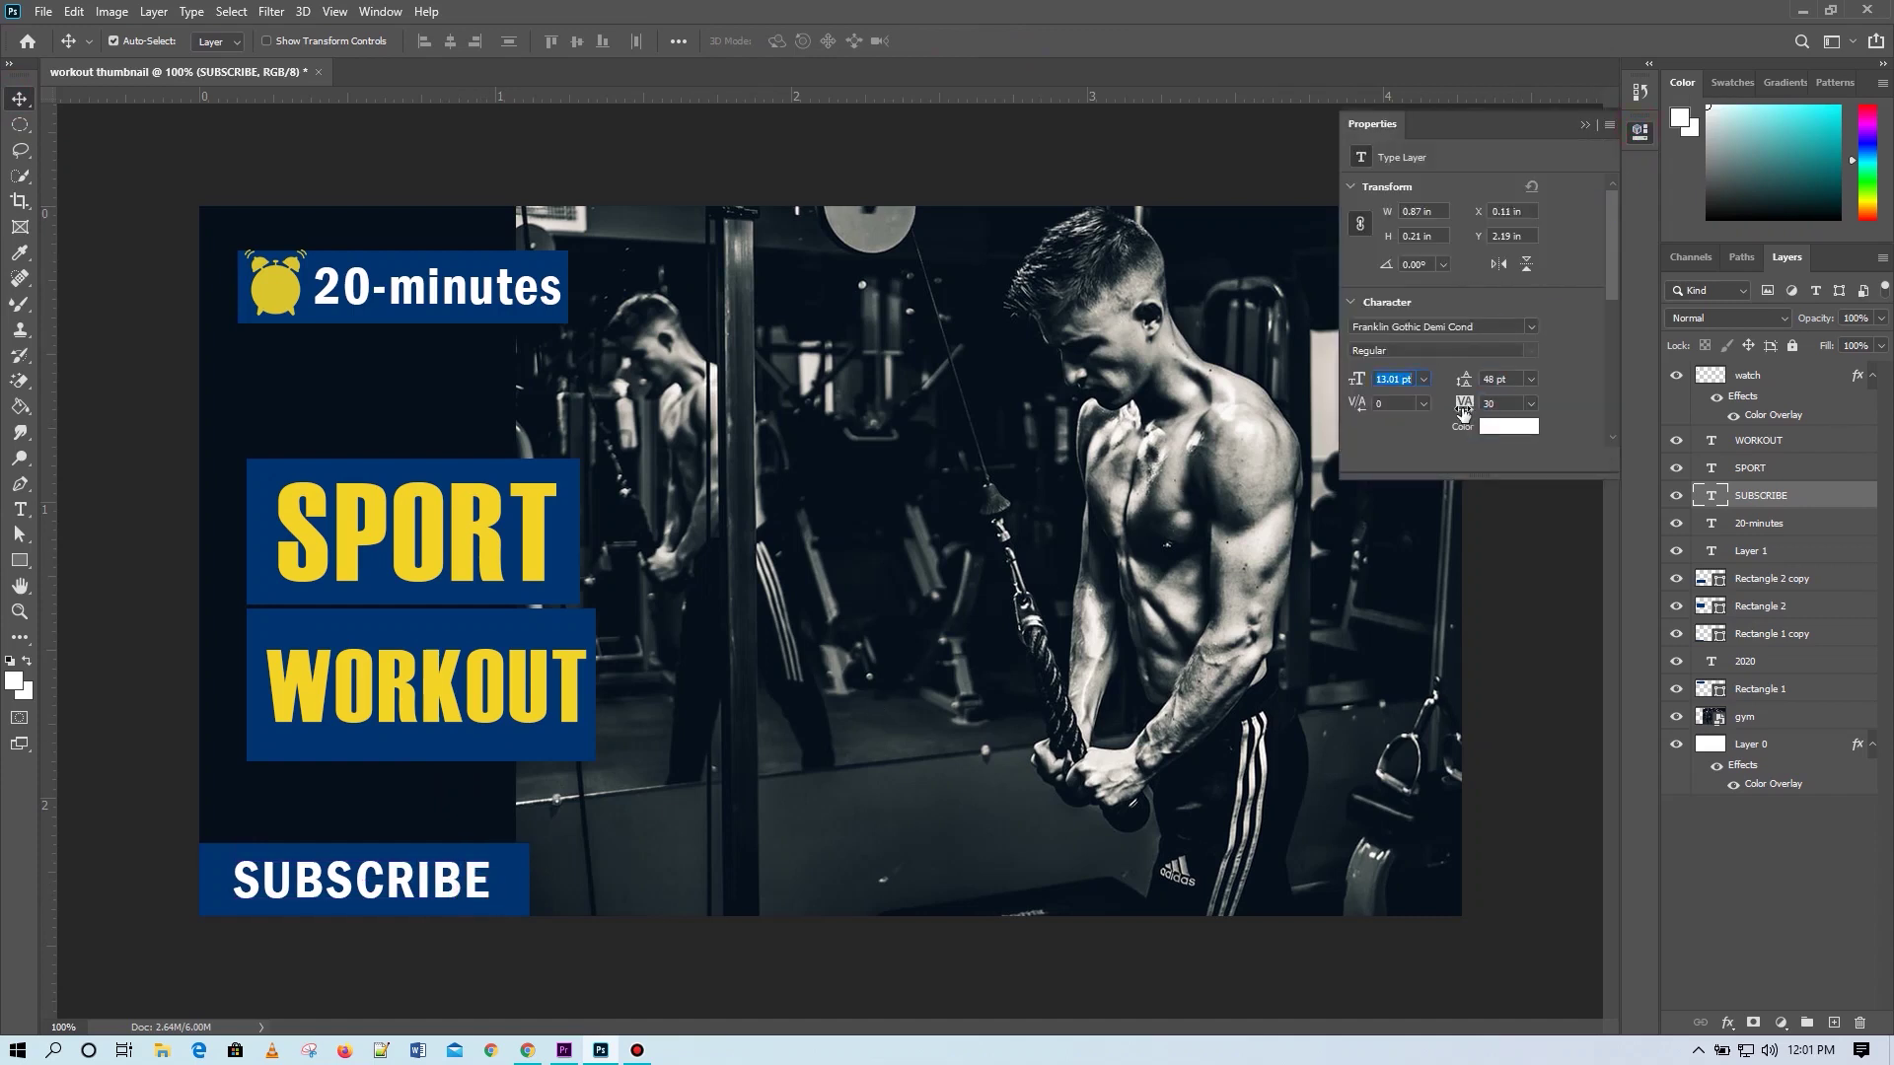
drag(1464, 407, 1465, 404)
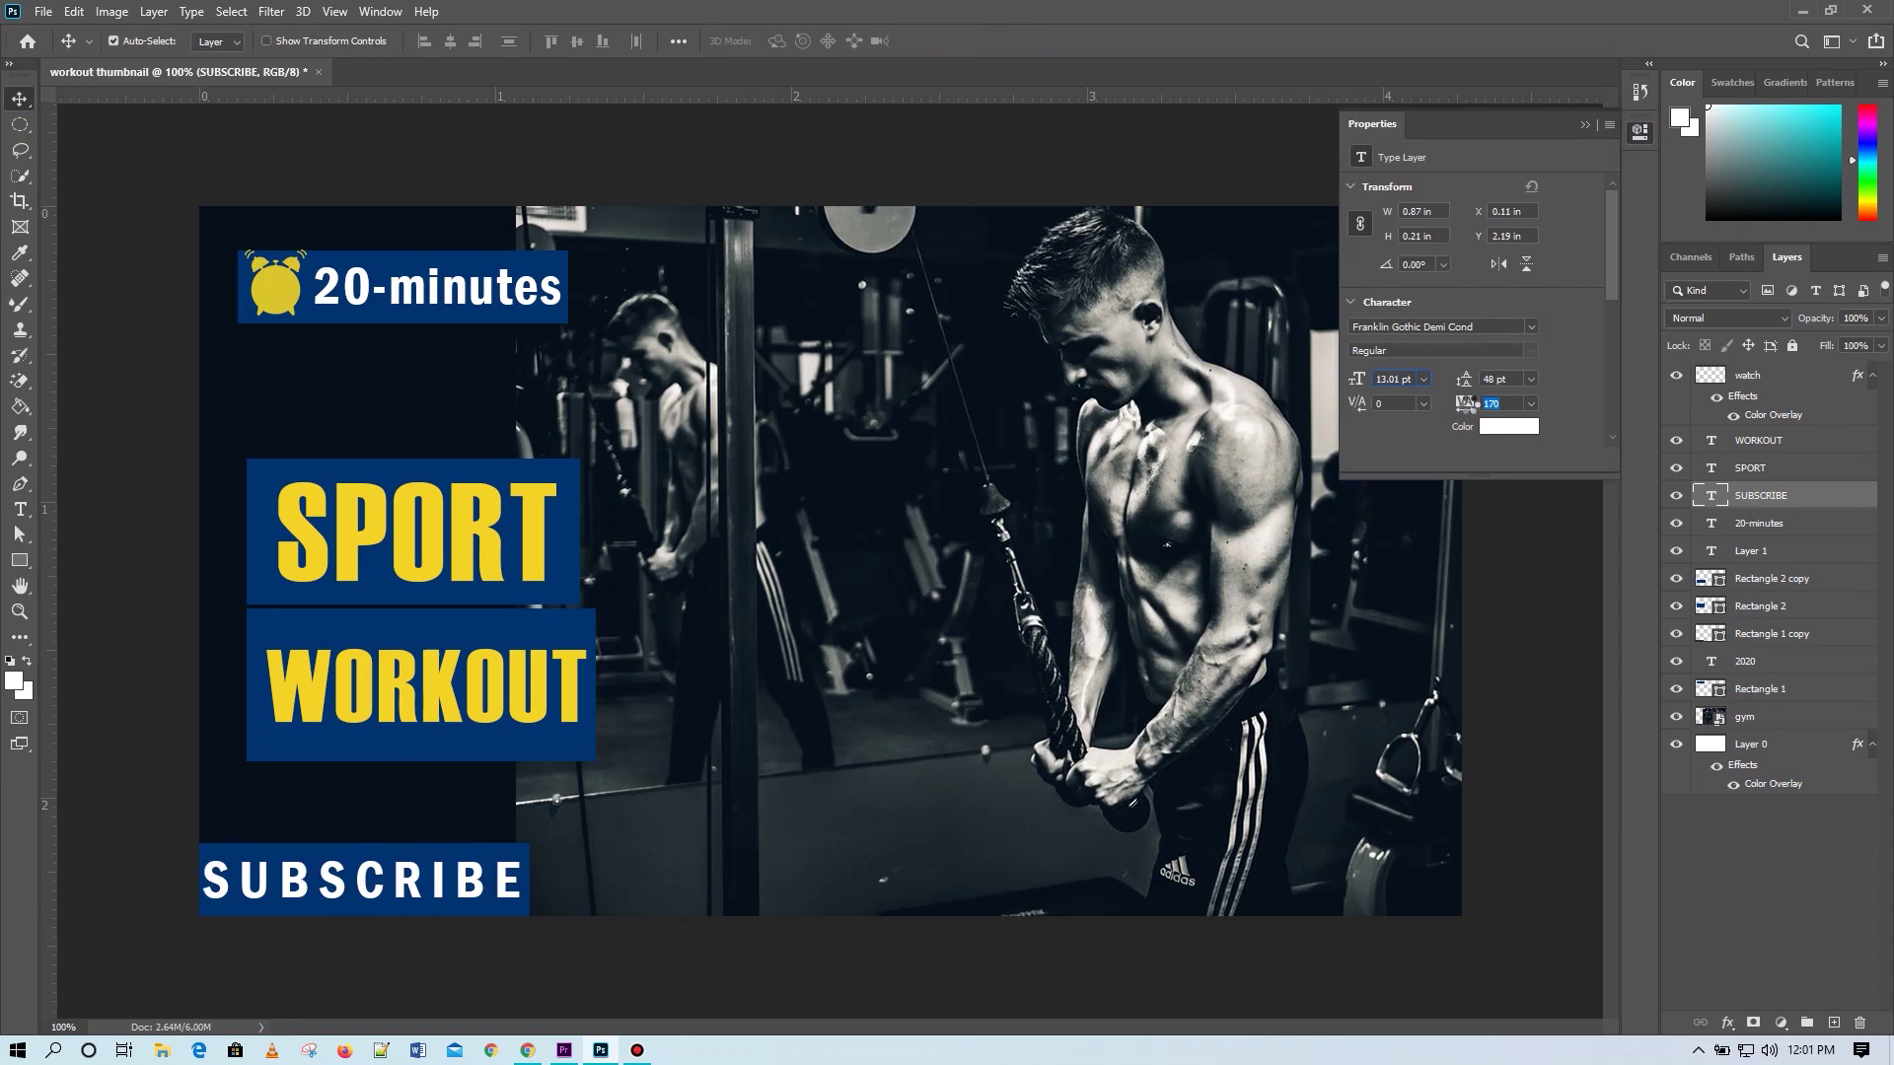
key(Tab)
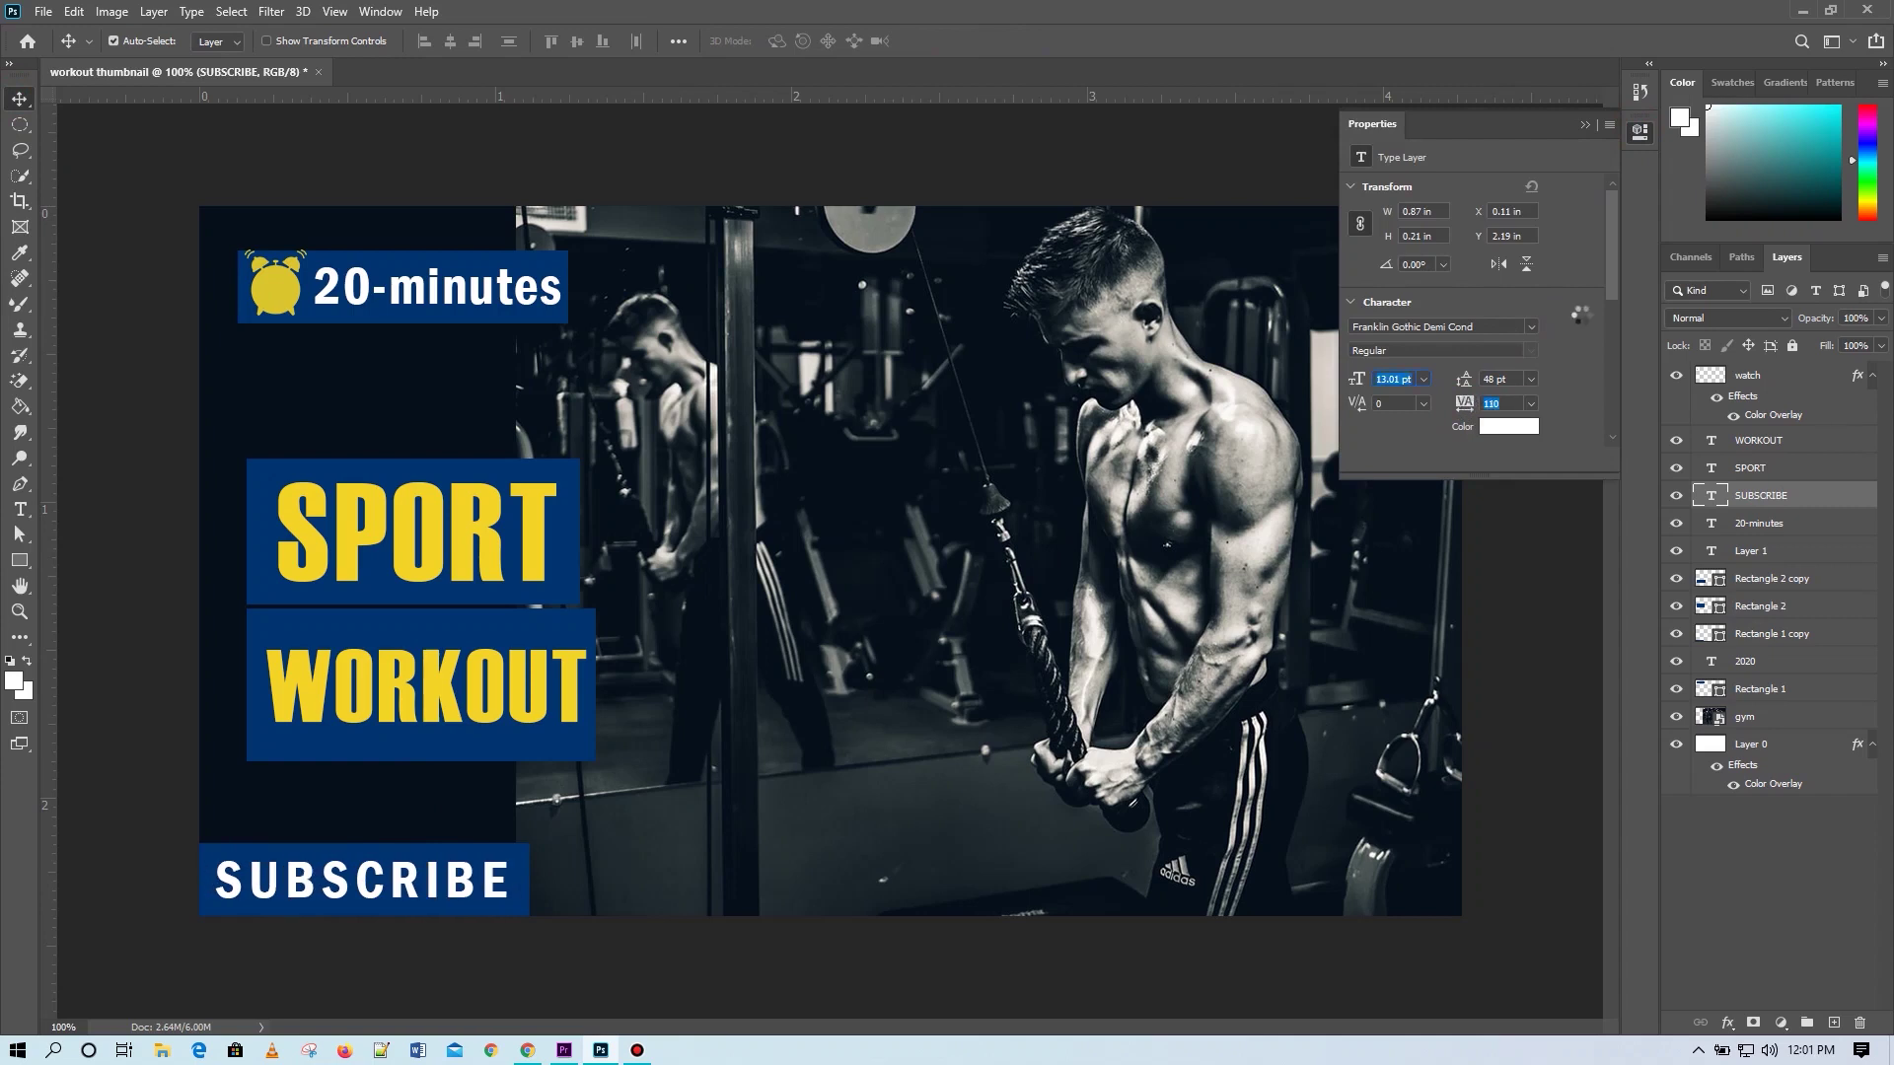
click(1587, 126)
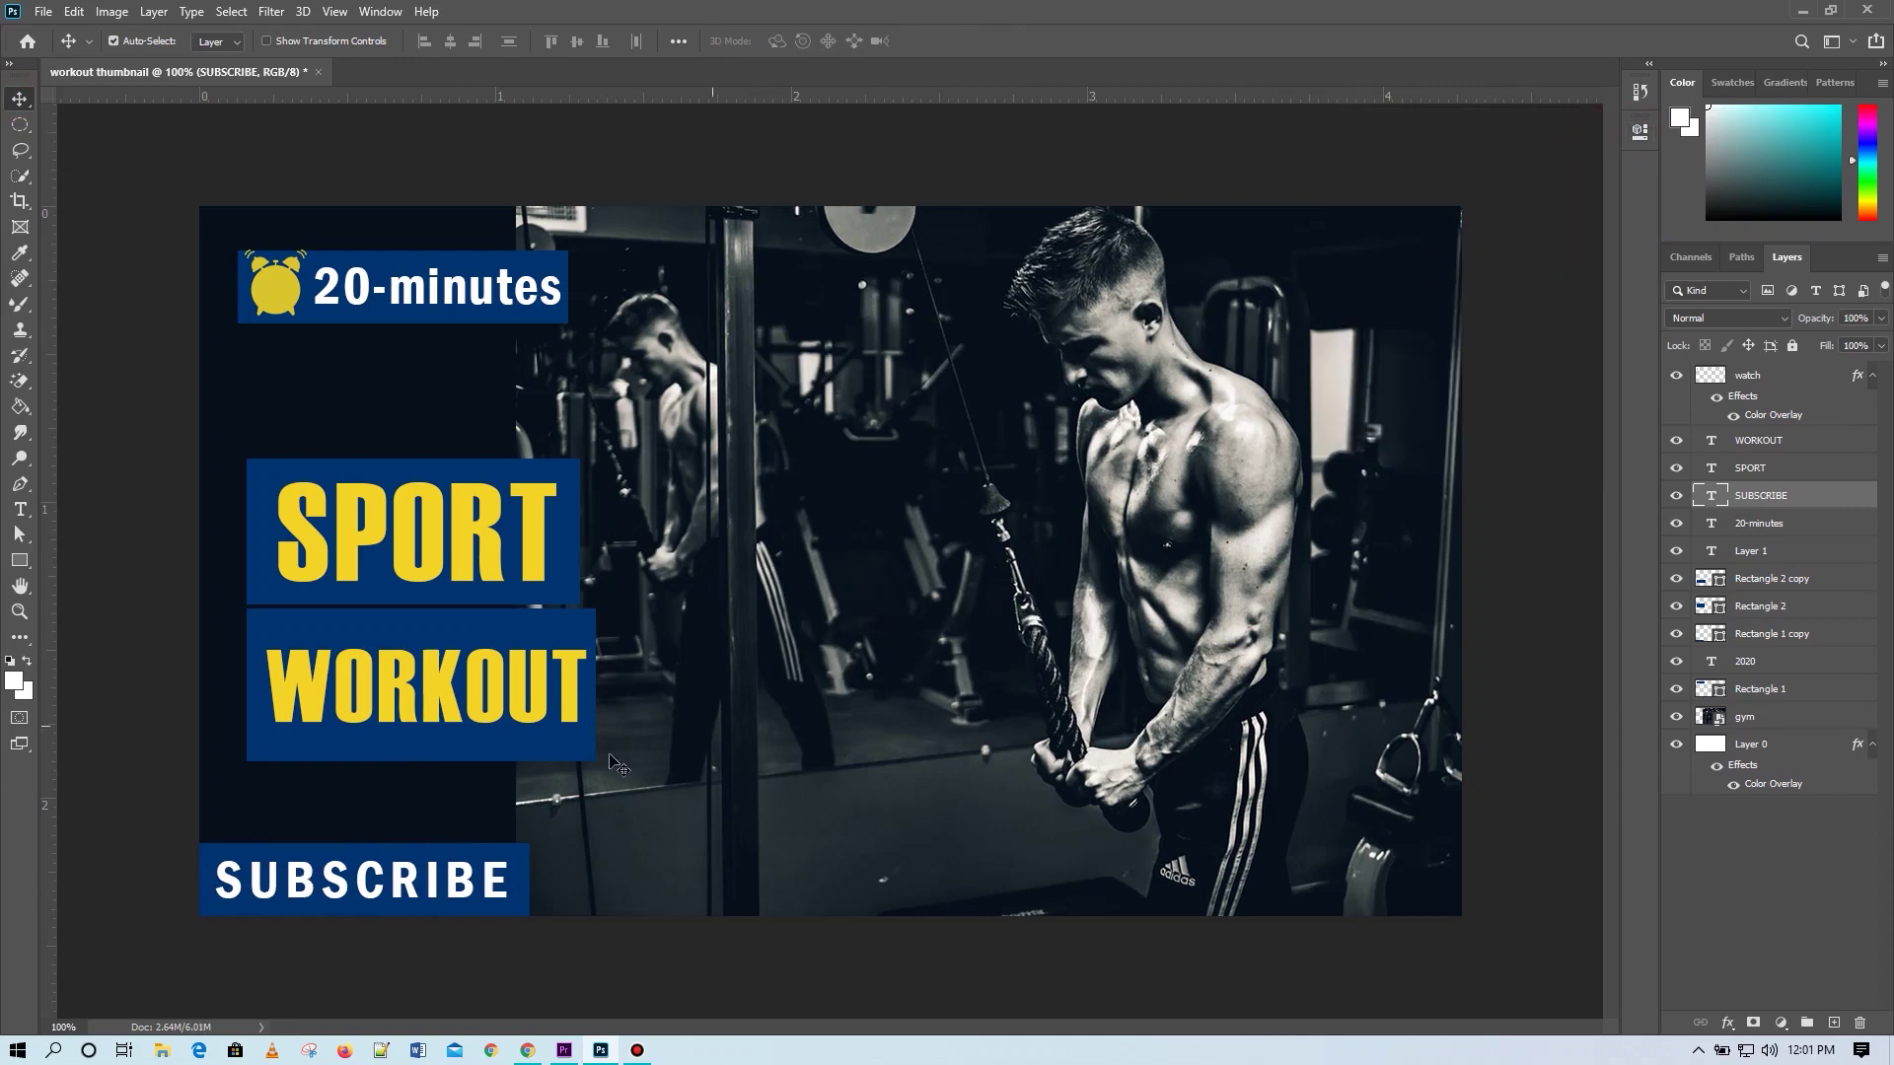
drag(450, 890, 457, 902)
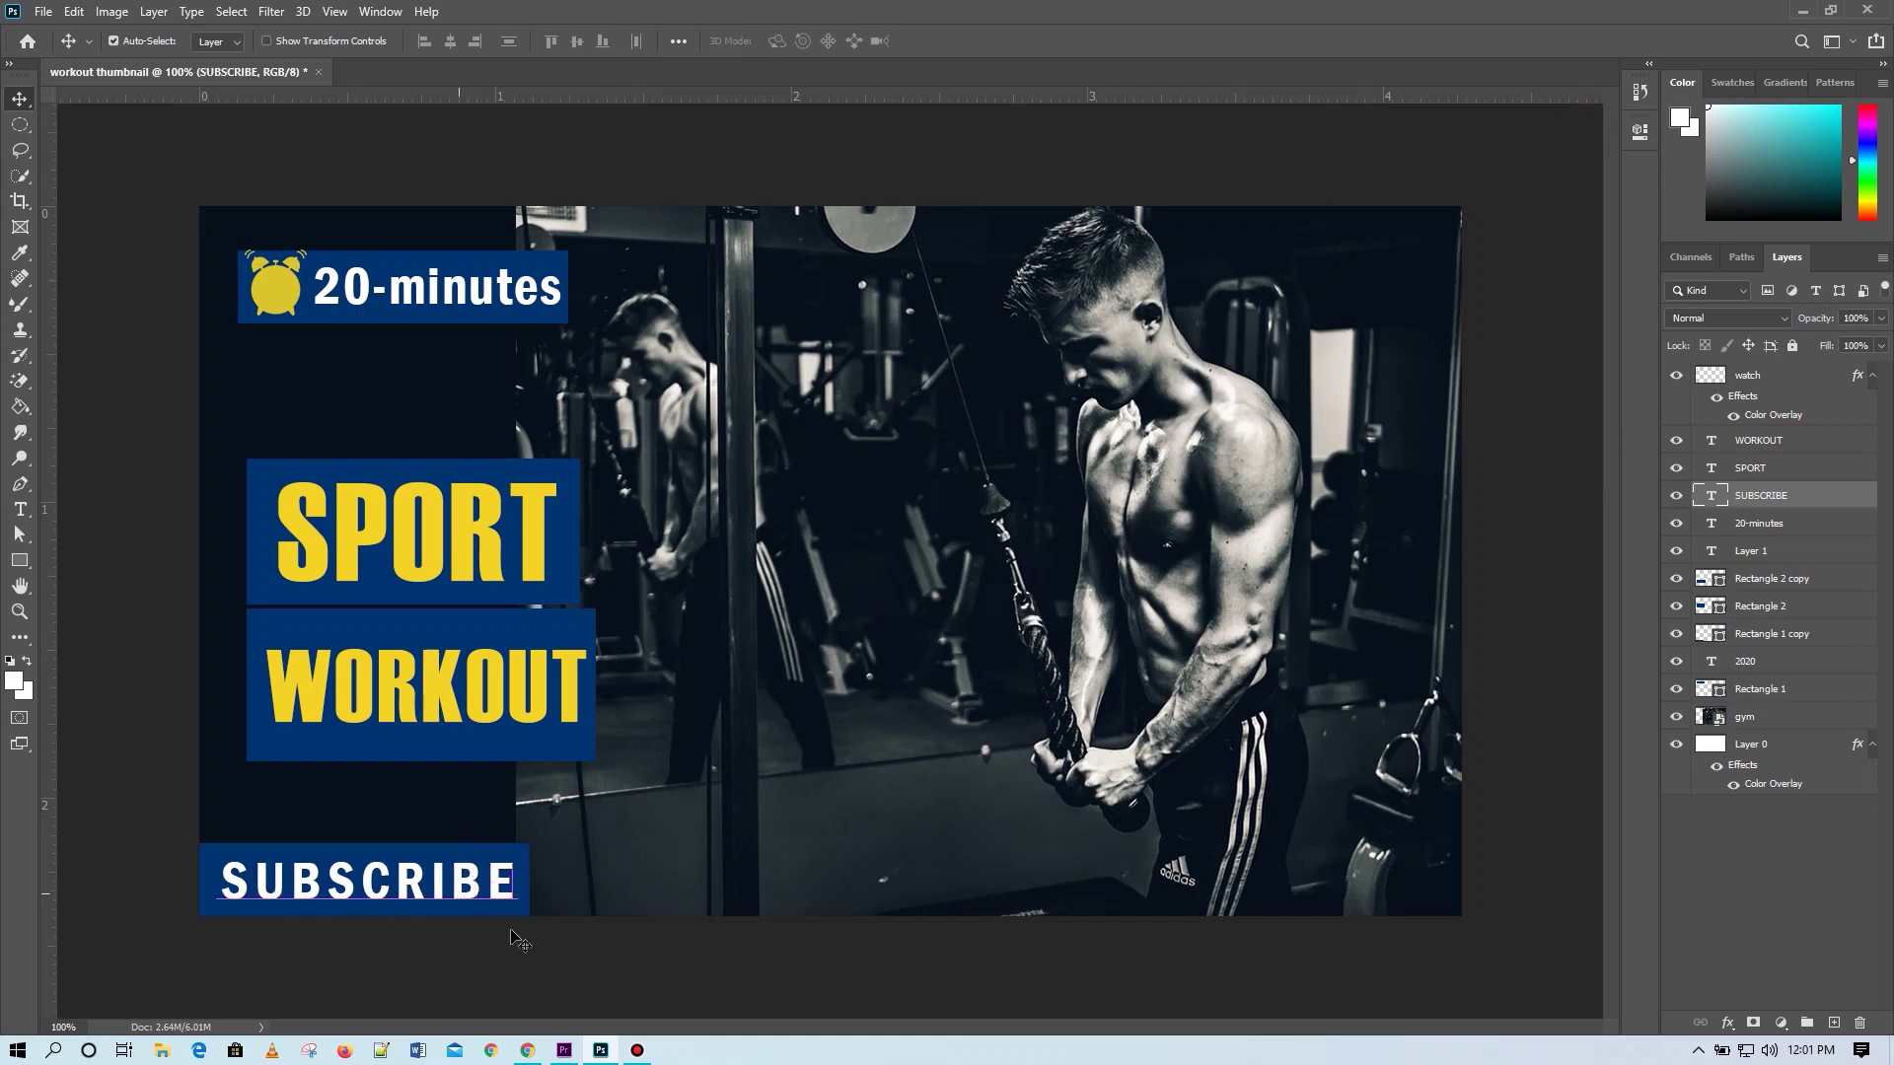
click(577, 963)
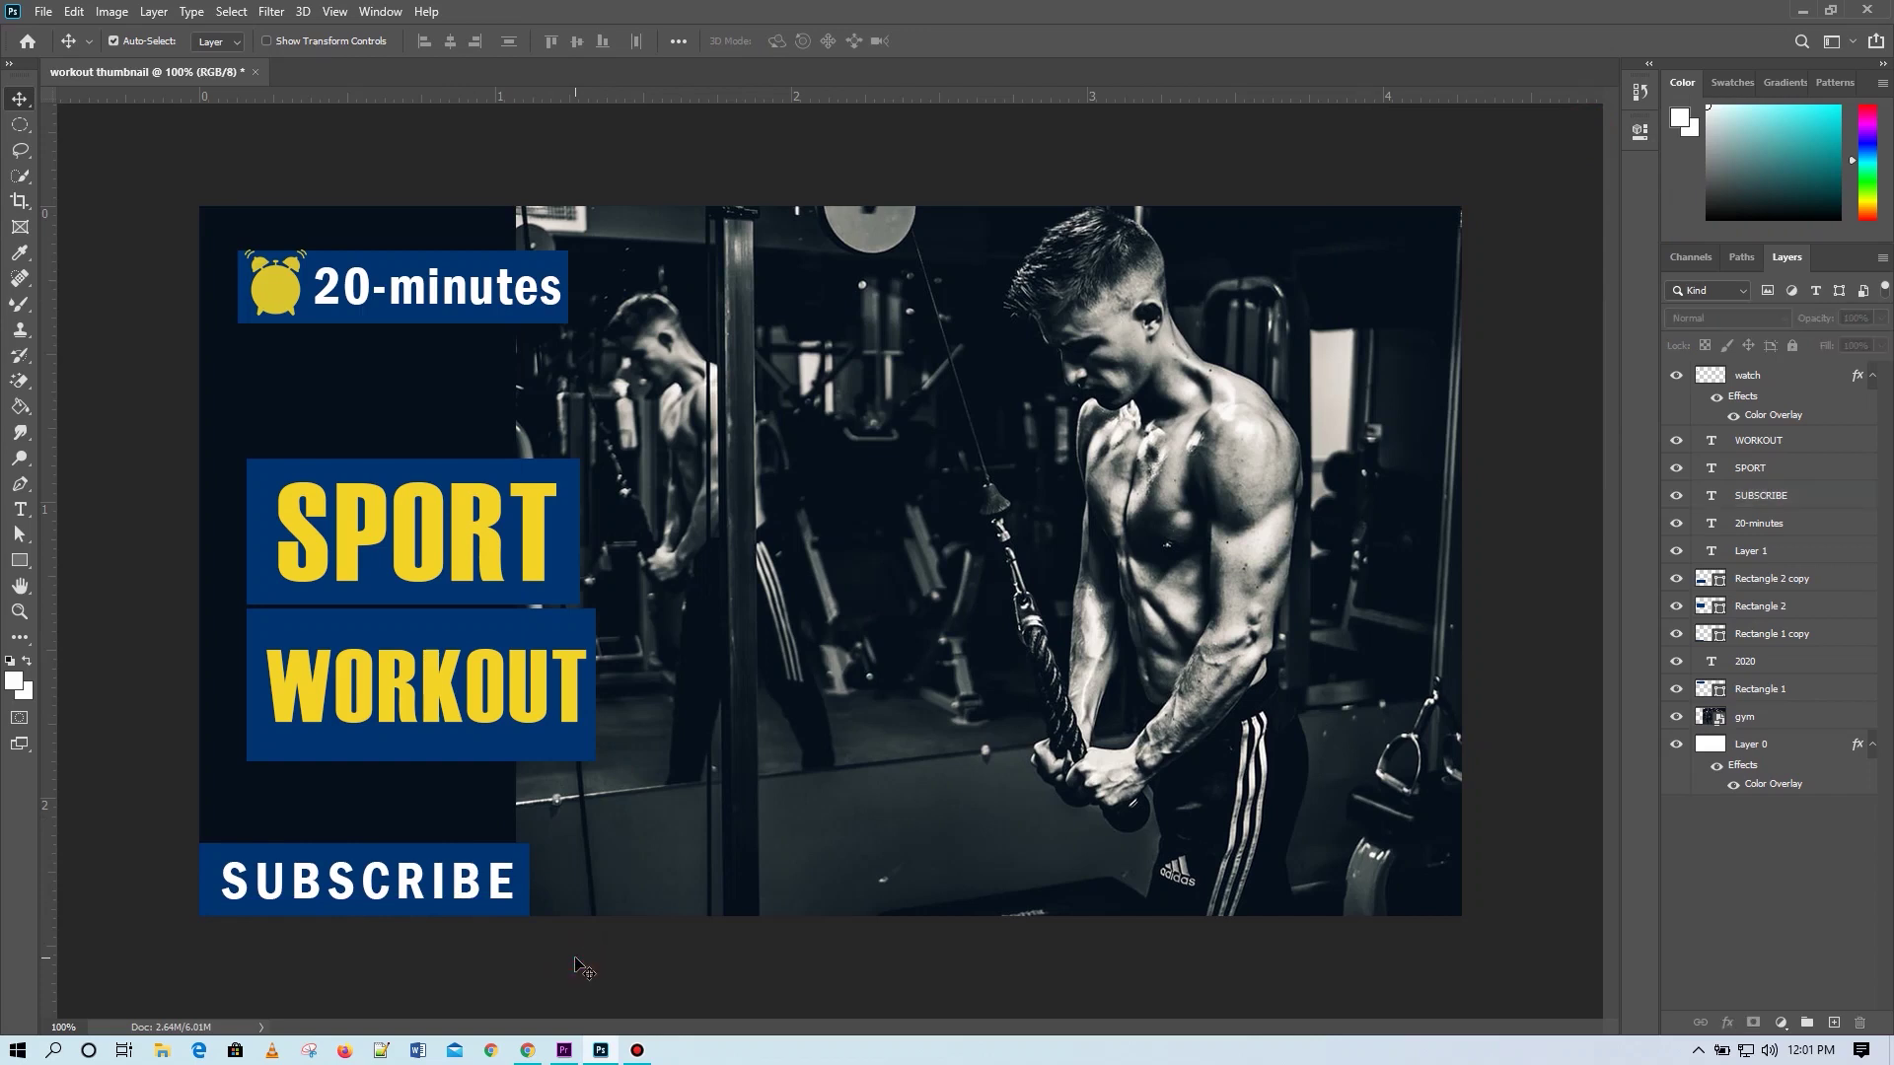